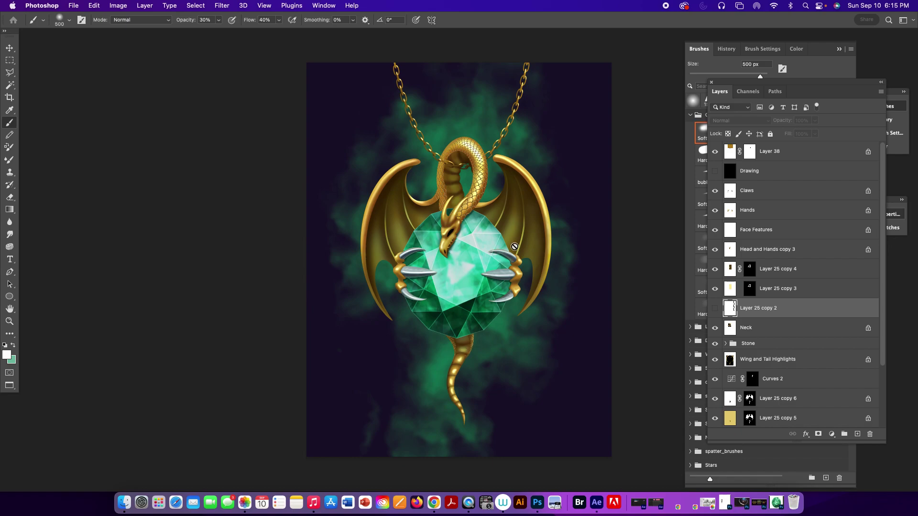
Return to the standard screen mode, move the finished pendant artwork aside, and bring the IMG_4535.JPG sketch forward.
{"action": "key", "text": "f"}
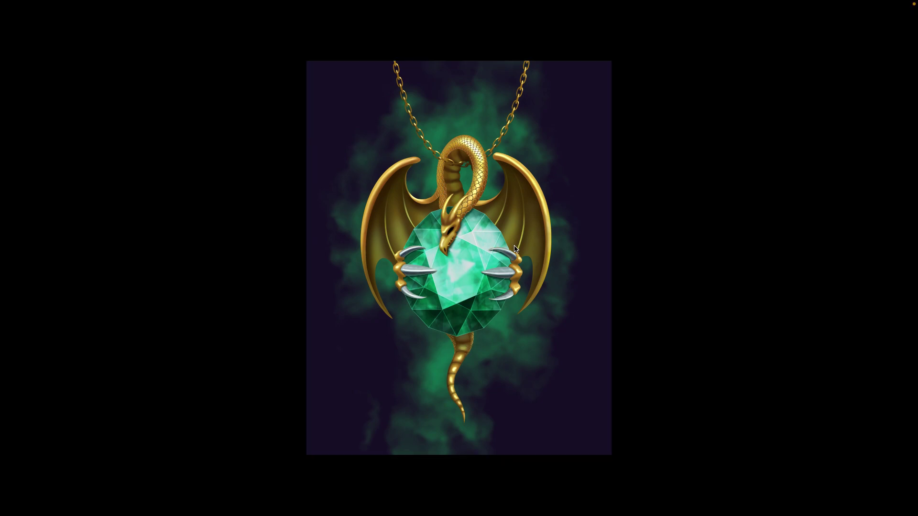
{"action": "key", "text": "f"}
{"action": "left_click_drag", "start_coordinate": [232, 55], "coordinate": [460, 68]}
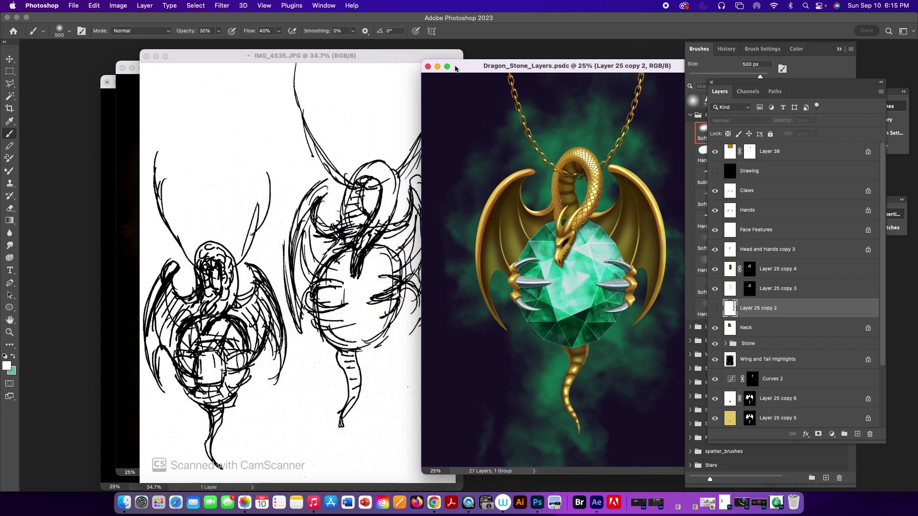
{"action": "left_click", "coordinate": [277, 56]}
{"action": "left_click_drag", "start_coordinate": [277, 57], "coordinate": [345, 55]}
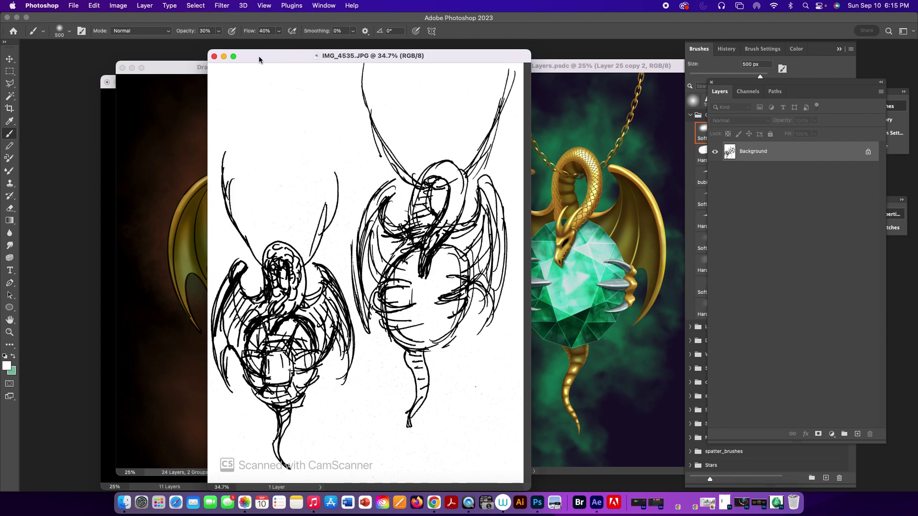
{"action": "left_click_drag", "start_coordinate": [259, 56], "coordinate": [270, 56]}
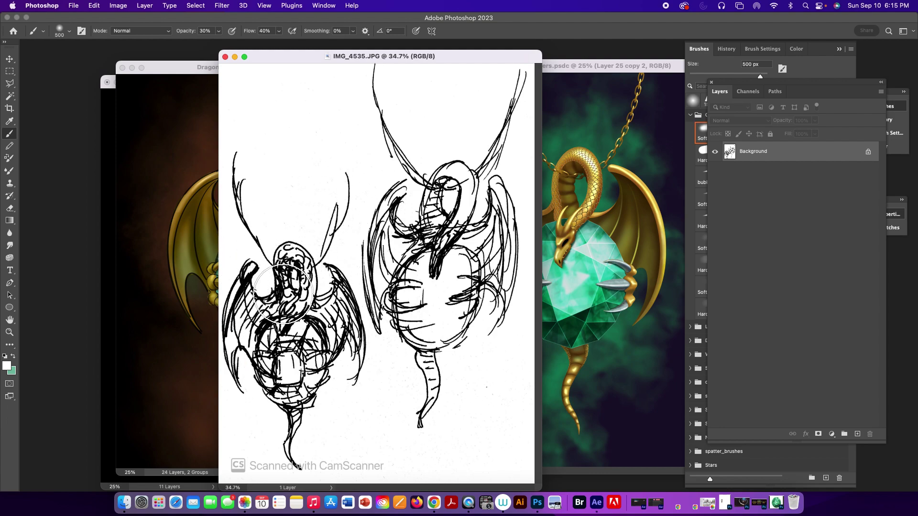
View Dragon Stone.psdc fitted on screen and minimize both it and the IMG_4535.JPG sketch.
{"action": "left_click", "coordinate": [173, 68]}
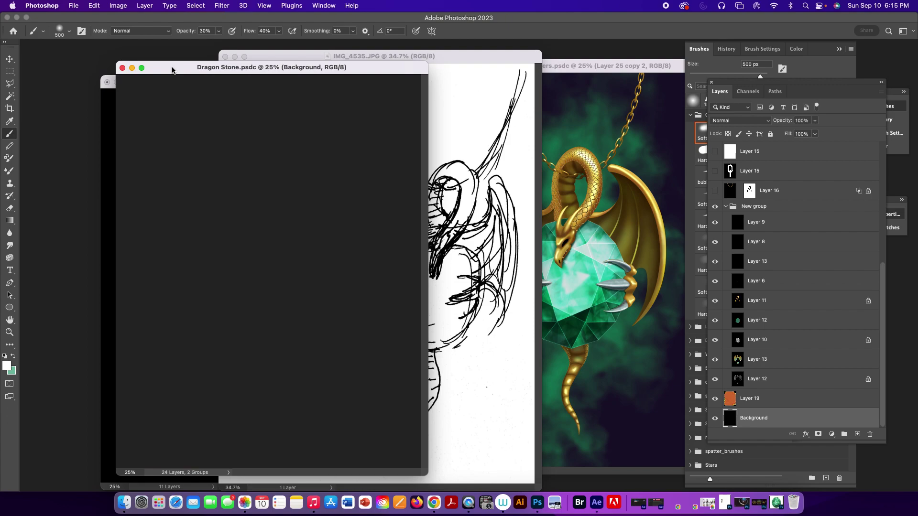
{"action": "key", "text": "super+0"}
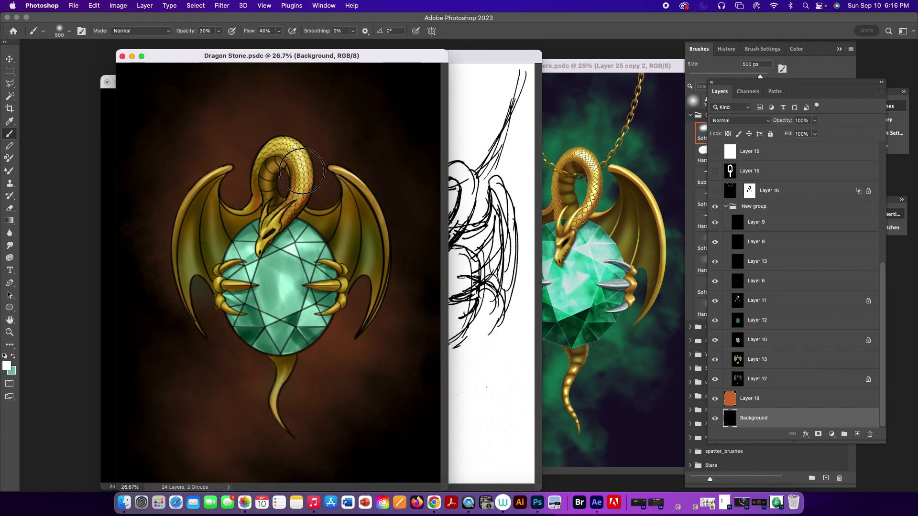
{"action": "left_click", "coordinate": [132, 58]}
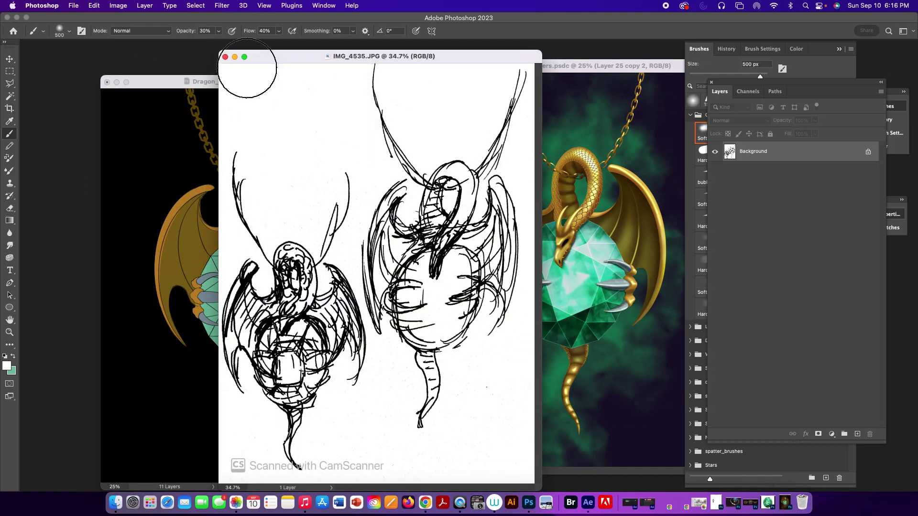
{"action": "left_click", "coordinate": [236, 57]}
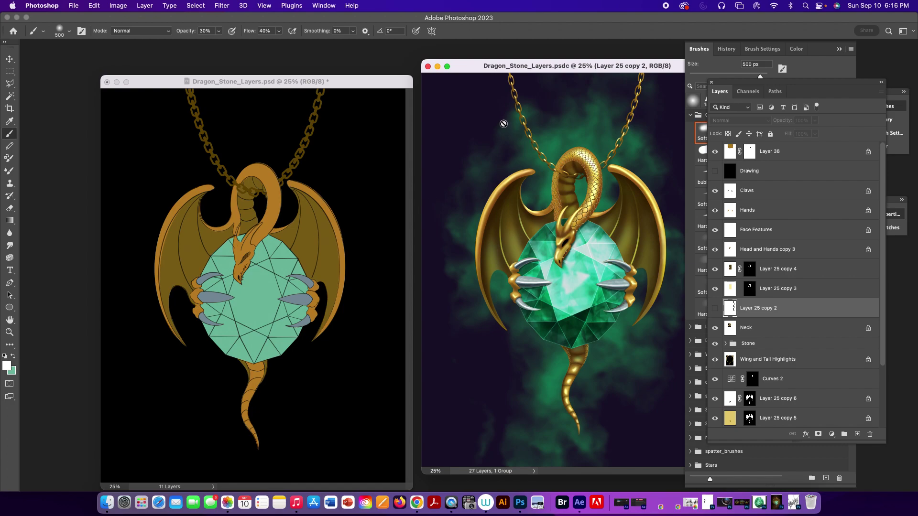
Examine the flat color layers of Dragon_Stone_Layers.psd one by one by toggling visibility from Head and Hands to Wings and tail.
{"action": "left_click", "coordinate": [370, 82]}
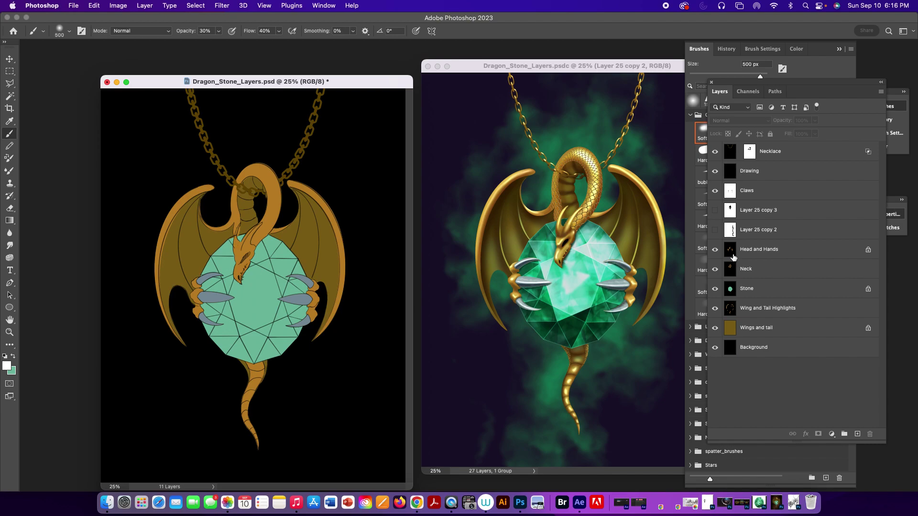
{"action": "left_click", "coordinate": [716, 251]}
{"action": "left_click", "coordinate": [715, 251]}
{"action": "left_click", "coordinate": [716, 270]}
{"action": "left_click", "coordinate": [715, 270]}
{"action": "left_click", "coordinate": [715, 289]}
{"action": "left_click", "coordinate": [715, 289]}
{"action": "left_click", "coordinate": [714, 309]}
{"action": "left_click", "coordinate": [715, 309]}
{"action": "left_click", "coordinate": [716, 328]}
{"action": "left_click", "coordinate": [715, 329]}
Hide the Background, Claws and all color layers from Head and Hands down to Wings and tail.
{"action": "left_click", "coordinate": [716, 348]}
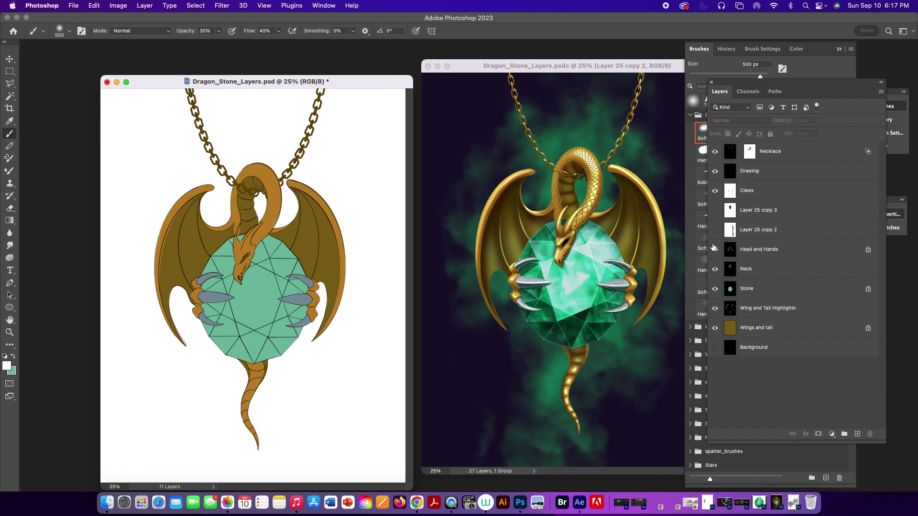
{"action": "left_click_drag", "start_coordinate": [715, 250], "coordinate": [718, 326]}
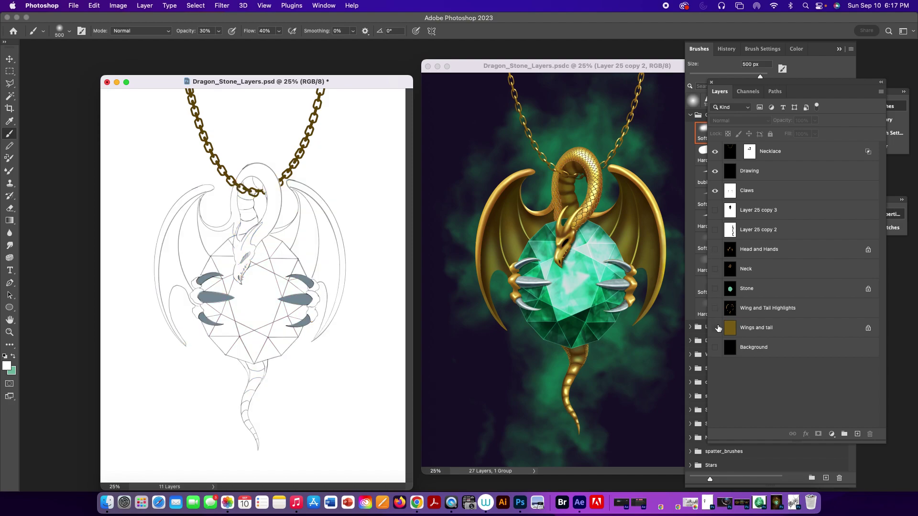
{"action": "left_click", "coordinate": [714, 191]}
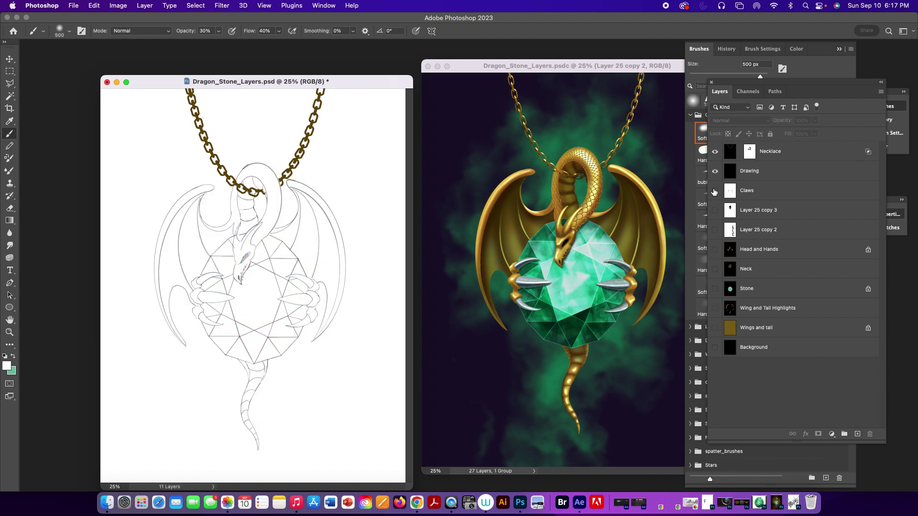
Add a new empty layer directly above Claws, beneath Drawing, and make it the active layer.
{"action": "left_click", "coordinate": [770, 191]}
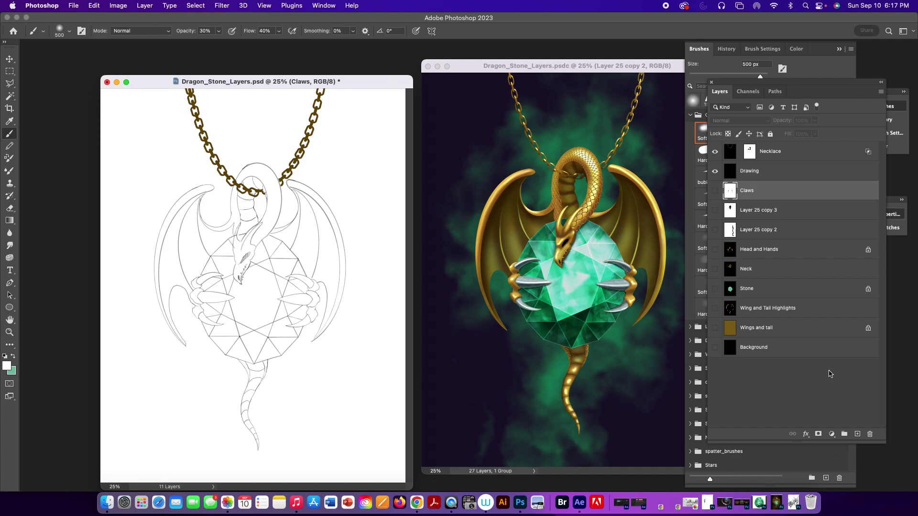
{"action": "left_click", "coordinate": [857, 433]}
{"action": "left_click", "coordinate": [776, 173]}
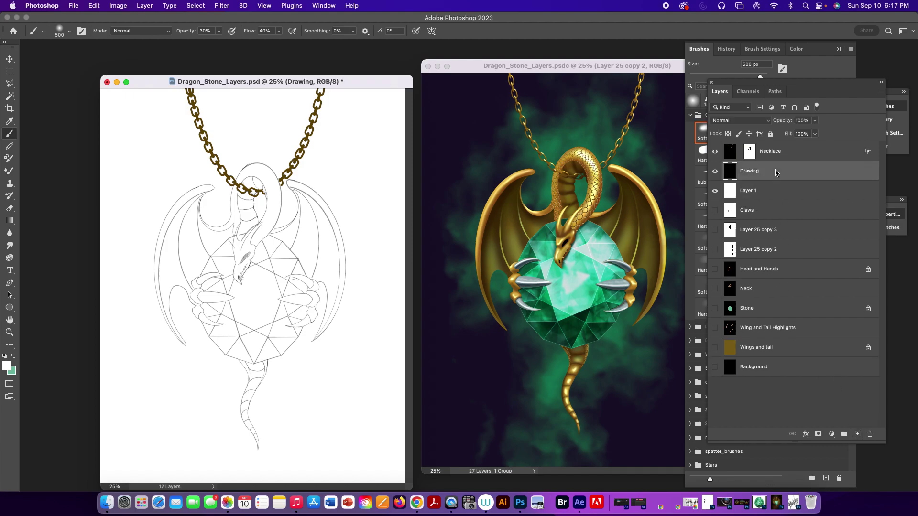
{"action": "left_click", "coordinate": [758, 193]}
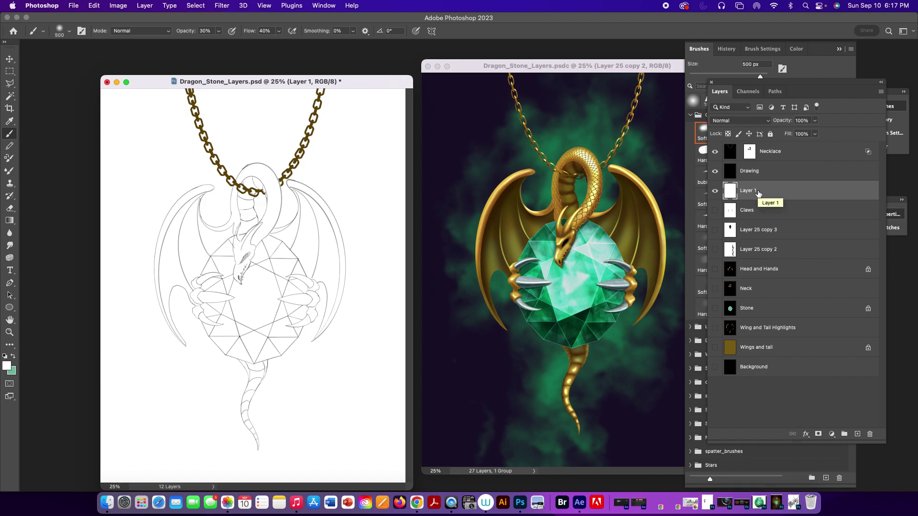
Choose the Hard Round Pressure Size brush at 100 px with a brown foreground color for painting the left wing.
{"action": "key", "text": "z"}
{"action": "mouse_move", "coordinate": [193, 230]}
{"action": "left_mouse_down"}
{"action": "mouse_move", "coordinate": [222, 259]}
{"action": "mouse_move", "coordinate": [276, 271]}
{"action": "left_mouse_up"}
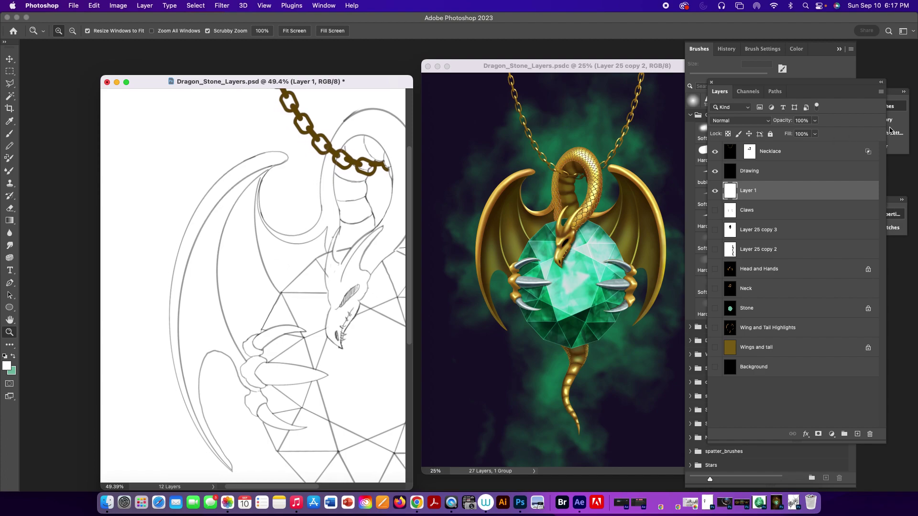
{"action": "left_click", "coordinate": [892, 107]}
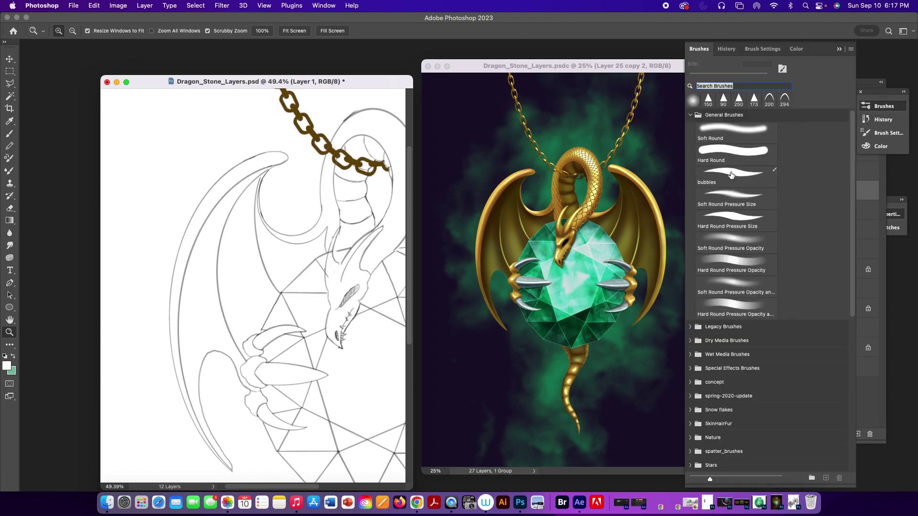
{"action": "left_click", "coordinate": [741, 218]}
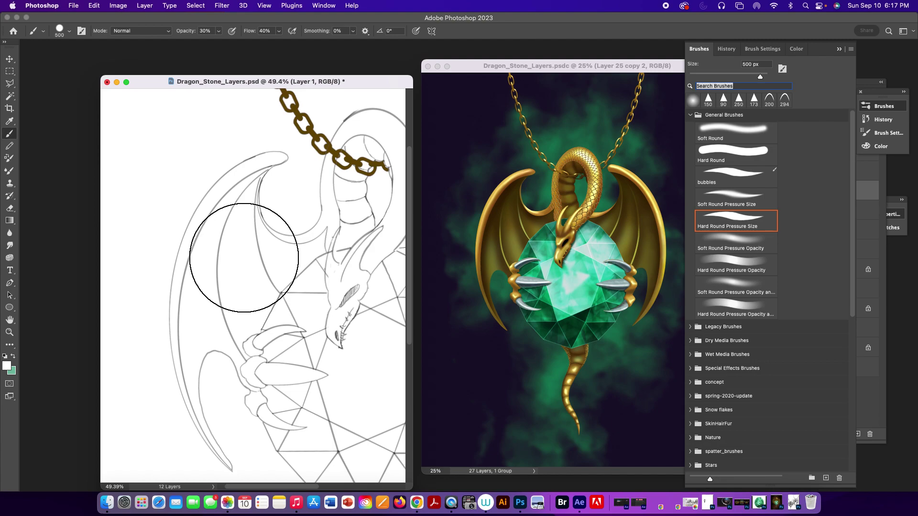
{"action": "key", "text": "bracketleft"}
{"action": "key", "text": "bracketleft"}
{"action": "key", "text": "bracketleft"}
{"action": "key", "text": "bracketleft"}
{"action": "key", "text": "bracketleft"}
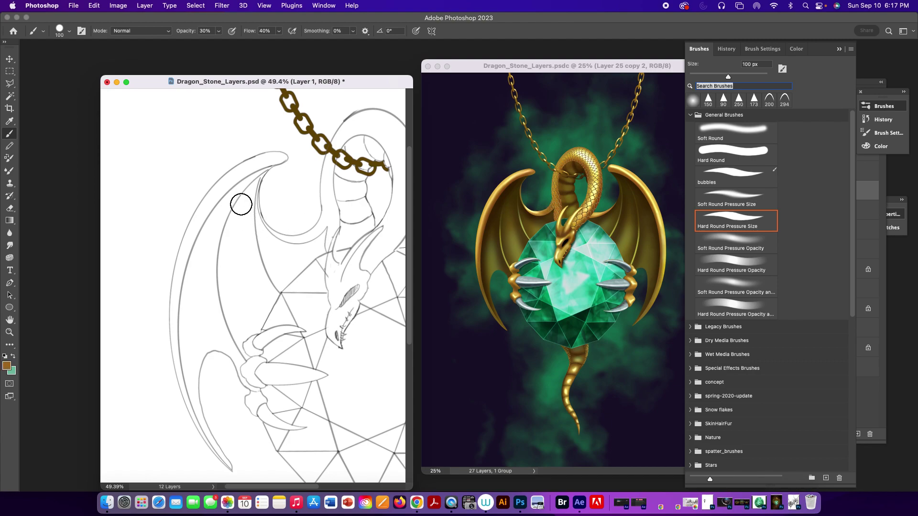
Try brown brush strokes on the left wing at 30% opacity and 40% flow, and undo them.
{"action": "left_click_drag", "start_coordinate": [242, 201], "coordinate": [208, 261]}
{"action": "mouse_move", "coordinate": [242, 220]}
{"action": "left_mouse_down"}
{"action": "mouse_move", "coordinate": [217, 237]}
{"action": "mouse_move", "coordinate": [228, 274]}
{"action": "mouse_move", "coordinate": [236, 216]}
{"action": "mouse_move", "coordinate": [231, 281]}
{"action": "mouse_move", "coordinate": [225, 223]}
{"action": "mouse_move", "coordinate": [220, 254]}
{"action": "mouse_move", "coordinate": [221, 264]}
{"action": "mouse_move", "coordinate": [228, 215]}
{"action": "mouse_move", "coordinate": [227, 288]}
{"action": "mouse_move", "coordinate": [225, 222]}
{"action": "mouse_move", "coordinate": [219, 240]}
{"action": "mouse_move", "coordinate": [227, 289]}
{"action": "mouse_move", "coordinate": [224, 217]}
{"action": "mouse_move", "coordinate": [221, 281]}
{"action": "left_mouse_up"}
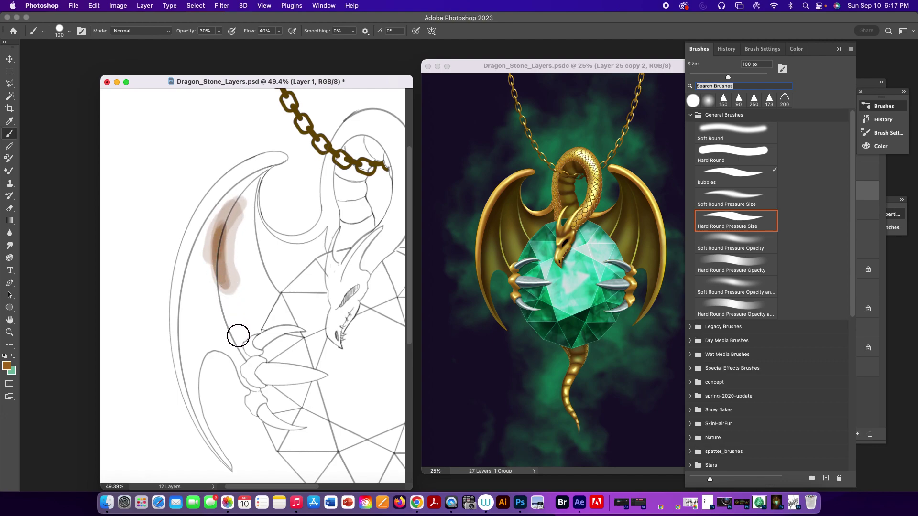
{"action": "key", "text": "super+z"}
{"action": "key", "text": "super+z"}
{"action": "key", "text": "super+z"}
{"action": "key", "text": "super+z"}
{"action": "key", "text": "super+z"}
{"action": "key", "text": "super+z"}
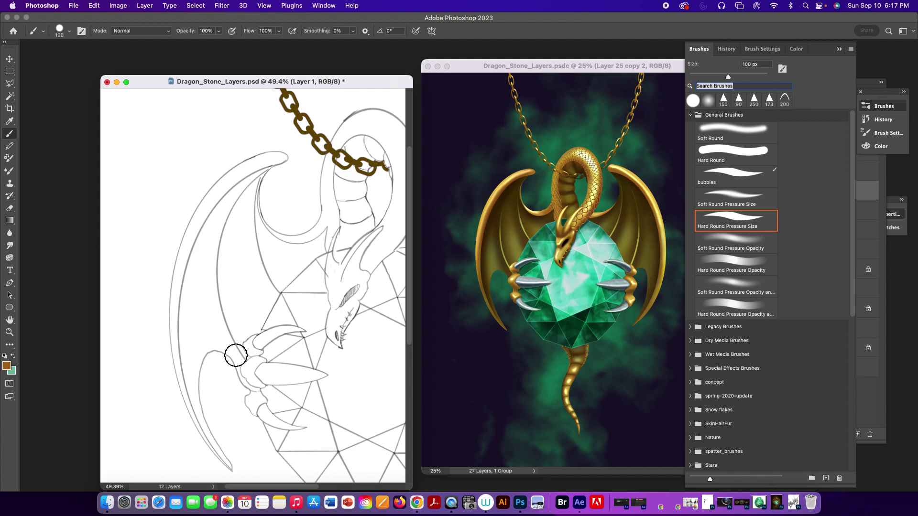
Paint the upper half of the left wing solid brown with the brush at 100% opacity and flow.
{"action": "mouse_move", "coordinate": [277, 154]}
{"action": "left_mouse_down"}
{"action": "mouse_move", "coordinate": [257, 165]}
{"action": "mouse_move", "coordinate": [210, 215]}
{"action": "mouse_move", "coordinate": [196, 312]}
{"action": "left_mouse_up"}
{"action": "mouse_move", "coordinate": [239, 180]}
{"action": "left_mouse_down"}
{"action": "mouse_move", "coordinate": [209, 286]}
{"action": "mouse_move", "coordinate": [234, 180]}
{"action": "mouse_move", "coordinate": [229, 292]}
{"action": "mouse_move", "coordinate": [236, 256]}
{"action": "mouse_move", "coordinate": [261, 297]}
{"action": "mouse_move", "coordinate": [242, 277]}
{"action": "mouse_move", "coordinate": [207, 306]}
{"action": "left_mouse_up"}
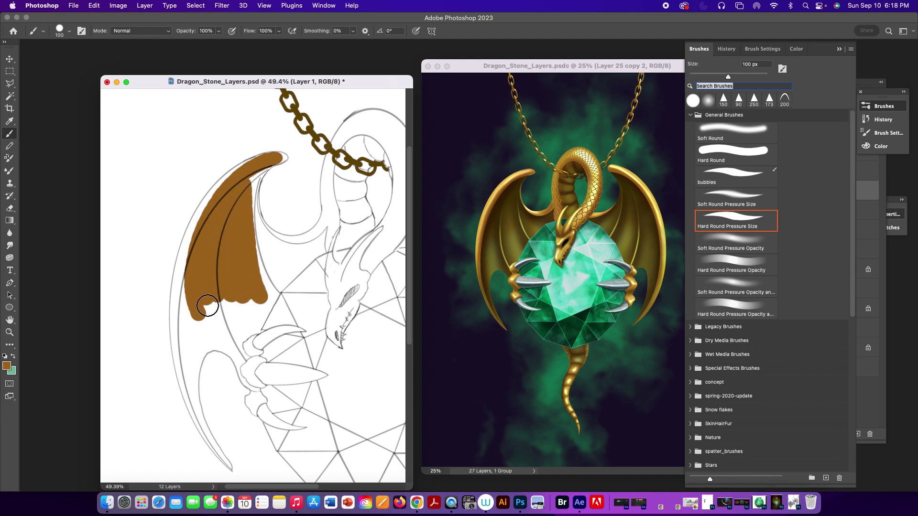
Set the brush tip to 1% spacing and 40 px size, with smoothing turned off.
{"action": "key", "text": "z"}
{"action": "mouse_move", "coordinate": [223, 201]}
{"action": "left_mouse_down"}
{"action": "mouse_move", "coordinate": [240, 201]}
{"action": "mouse_move", "coordinate": [252, 220]}
{"action": "mouse_move", "coordinate": [228, 174]}
{"action": "left_mouse_up"}
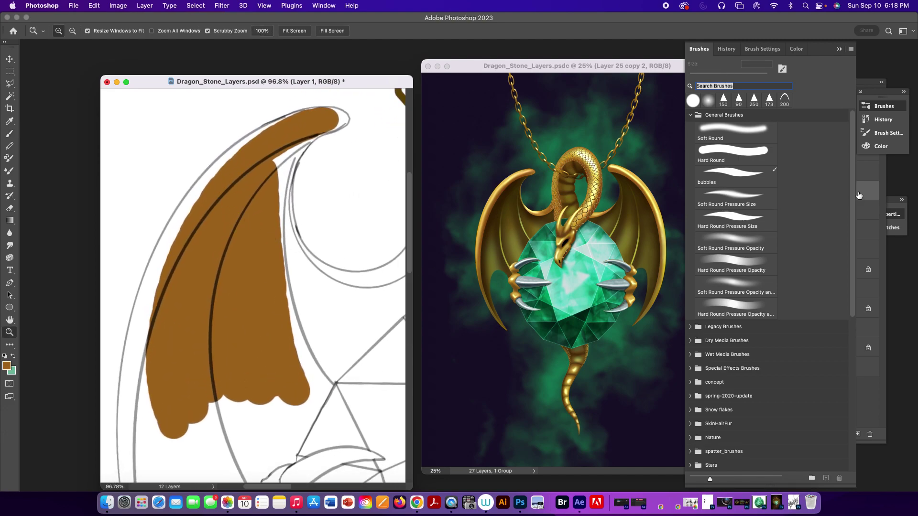
{"action": "left_click_drag", "start_coordinate": [764, 49], "coordinate": [770, 93]}
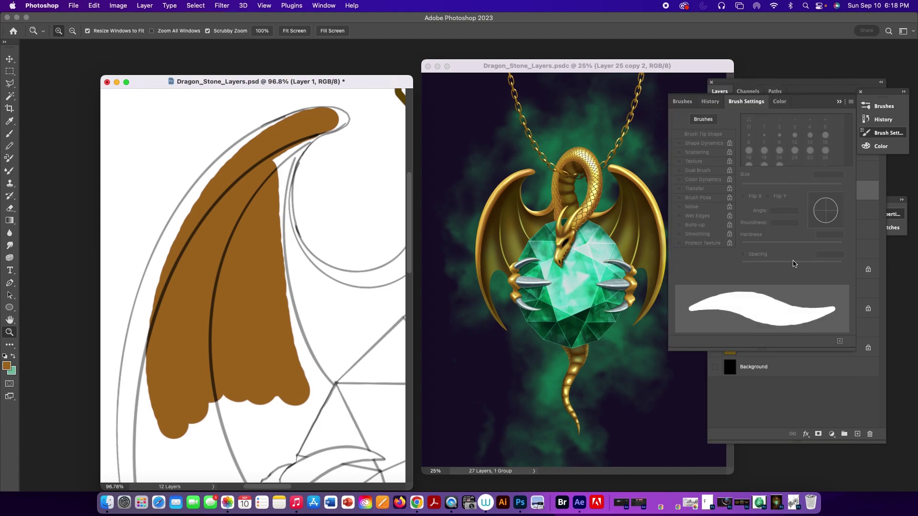
{"action": "key", "text": "b"}
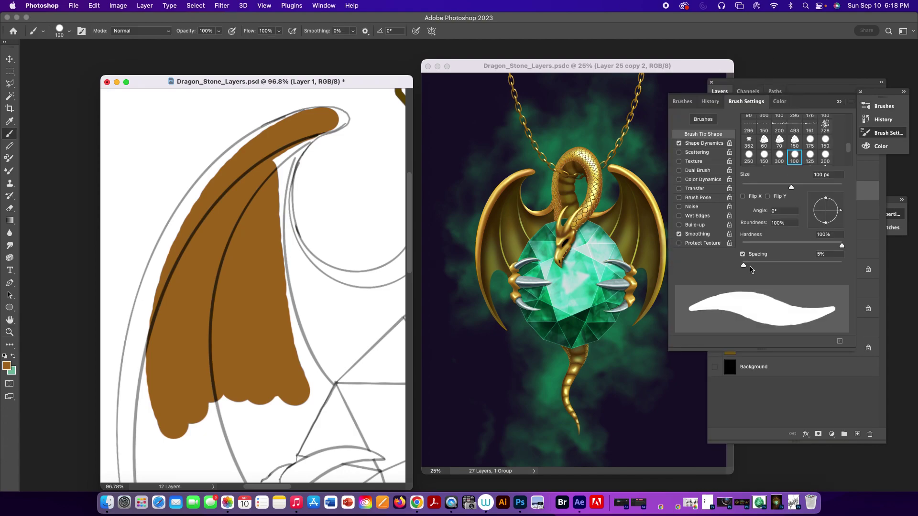
{"action": "left_click_drag", "start_coordinate": [746, 266], "coordinate": [742, 266]}
{"action": "key", "text": "bracketleft"}
{"action": "key", "text": "bracketleft"}
{"action": "key", "text": "bracketleft"}
{"action": "key", "text": "bracketleft"}
{"action": "key", "text": "bracketleft"}
{"action": "key", "text": "bracketleft"}
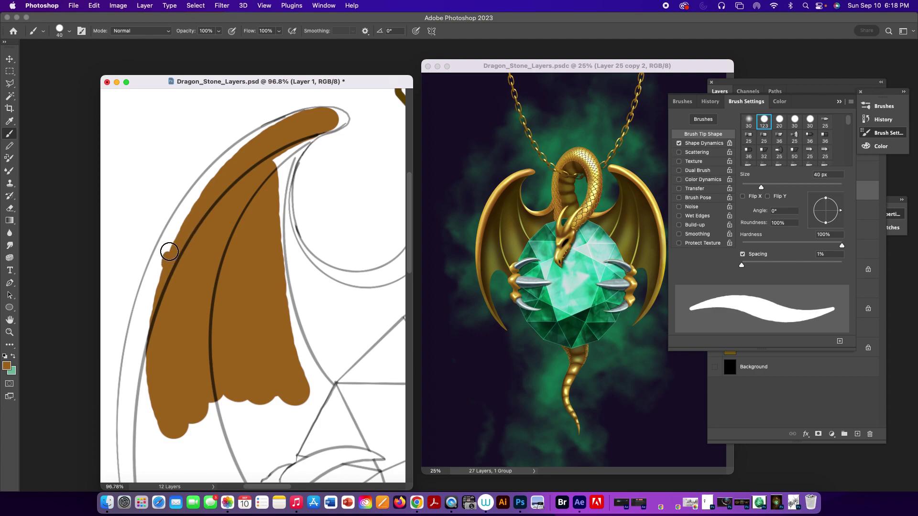
Paint brown along the left wing's upper outer edge and its inner edge beside the neck.
{"action": "mouse_move", "coordinate": [162, 269]}
{"action": "left_mouse_down"}
{"action": "mouse_move", "coordinate": [206, 190]}
{"action": "mouse_move", "coordinate": [270, 138]}
{"action": "mouse_move", "coordinate": [189, 213]}
{"action": "mouse_move", "coordinate": [155, 273]}
{"action": "mouse_move", "coordinate": [200, 190]}
{"action": "mouse_move", "coordinate": [240, 151]}
{"action": "mouse_move", "coordinate": [301, 117]}
{"action": "mouse_move", "coordinate": [342, 117]}
{"action": "mouse_move", "coordinate": [270, 154]}
{"action": "mouse_move", "coordinate": [236, 238]}
{"action": "mouse_move", "coordinate": [306, 132]}
{"action": "mouse_move", "coordinate": [268, 191]}
{"action": "mouse_move", "coordinate": [264, 244]}
{"action": "left_mouse_up"}
{"action": "mouse_move", "coordinate": [291, 157]}
{"action": "left_mouse_down"}
{"action": "mouse_move", "coordinate": [301, 140]}
{"action": "mouse_move", "coordinate": [278, 274]}
{"action": "left_mouse_up"}
{"action": "mouse_move", "coordinate": [315, 129]}
{"action": "left_mouse_down"}
{"action": "mouse_move", "coordinate": [282, 186]}
{"action": "mouse_move", "coordinate": [311, 316]}
{"action": "left_mouse_up"}
{"action": "left_click_drag", "start_coordinate": [295, 149], "coordinate": [327, 307]}
{"action": "left_click_drag", "start_coordinate": [266, 278], "coordinate": [344, 130]}
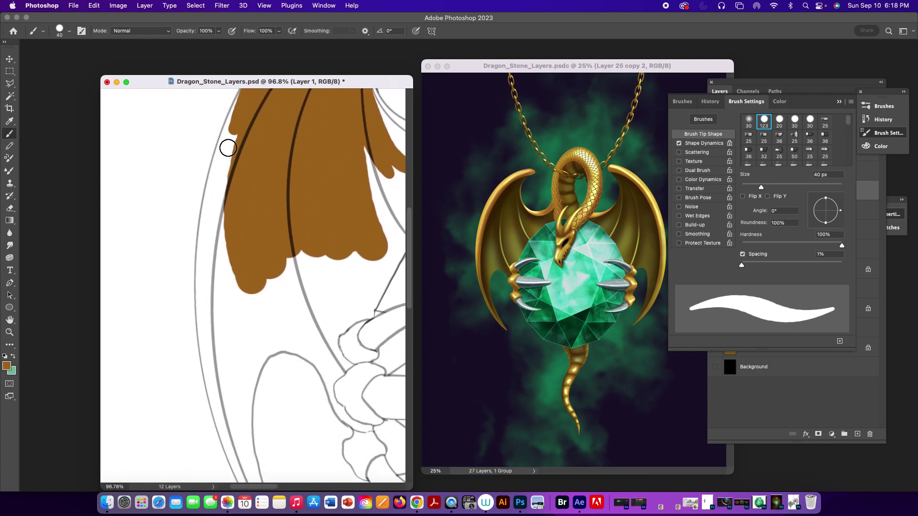
Extend the brown paint down along the left wing's outer edge toward the lower tip.
{"action": "left_click_drag", "start_coordinate": [229, 137], "coordinate": [216, 313]}
{"action": "left_click_drag", "start_coordinate": [234, 154], "coordinate": [232, 328]}
{"action": "left_click_drag", "start_coordinate": [248, 236], "coordinate": [216, 276]}
{"action": "mouse_move", "coordinate": [174, 336]}
{"action": "left_mouse_down"}
{"action": "mouse_move", "coordinate": [178, 362]}
{"action": "mouse_move", "coordinate": [180, 258]}
{"action": "mouse_move", "coordinate": [213, 135]}
{"action": "left_mouse_up"}
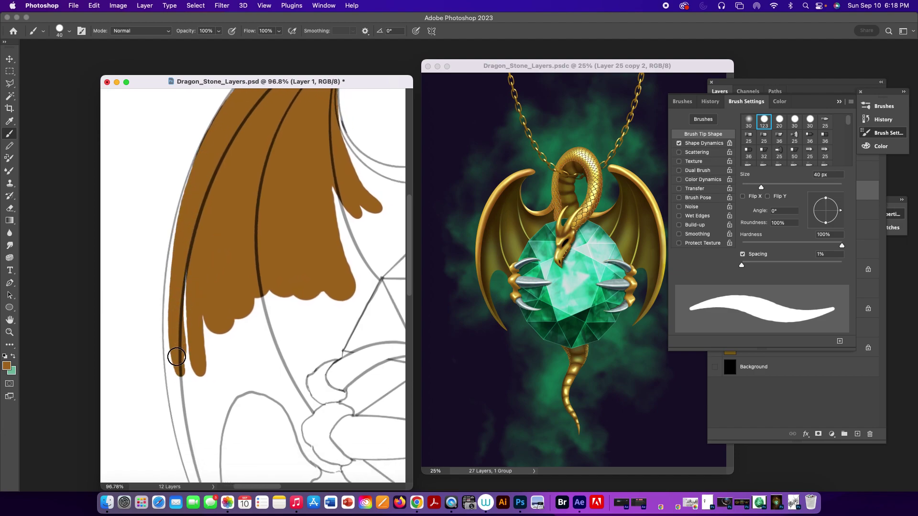
{"action": "left_click_drag", "start_coordinate": [176, 353], "coordinate": [192, 187]}
Outline the lower part of the left wing down to its tip with the freehand Lasso tool and fill it with brown.
{"action": "scroll", "coordinate": [220, 191], "scroll_direction": "down", "scroll_amount": 5}
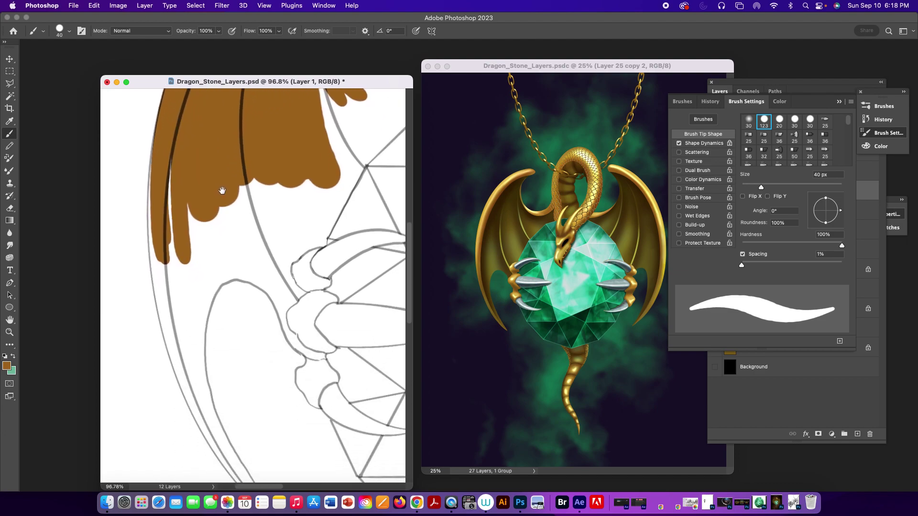
{"action": "key", "text": "l"}
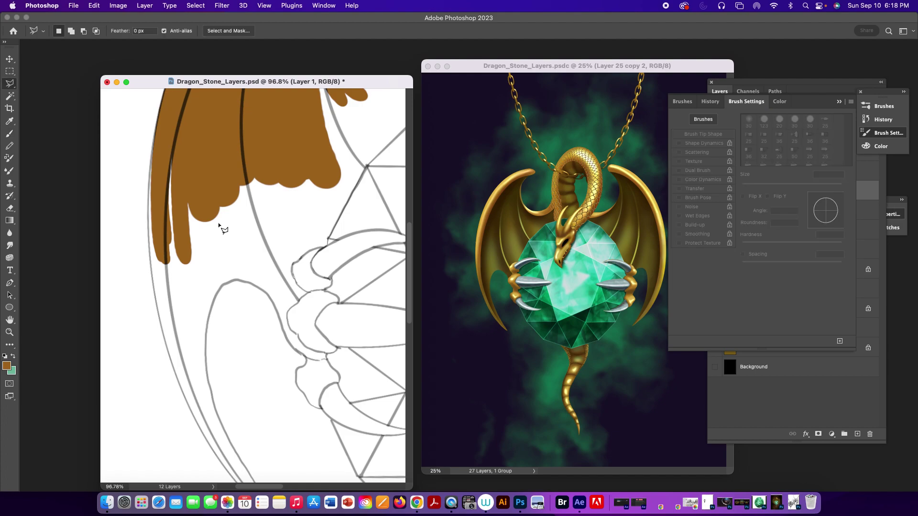
{"action": "right_click", "coordinate": [12, 85]}
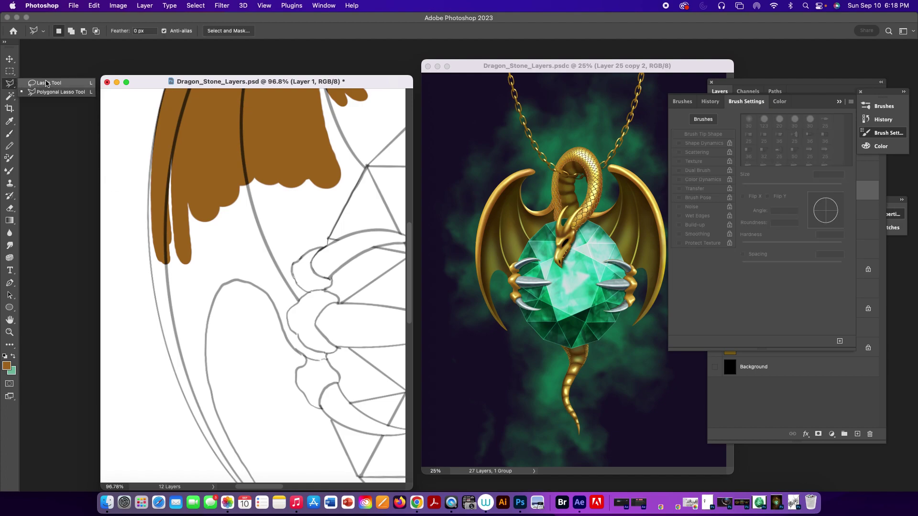
{"action": "left_click", "coordinate": [45, 84]}
{"action": "scroll", "coordinate": [246, 182], "scroll_direction": "down", "scroll_amount": 2}
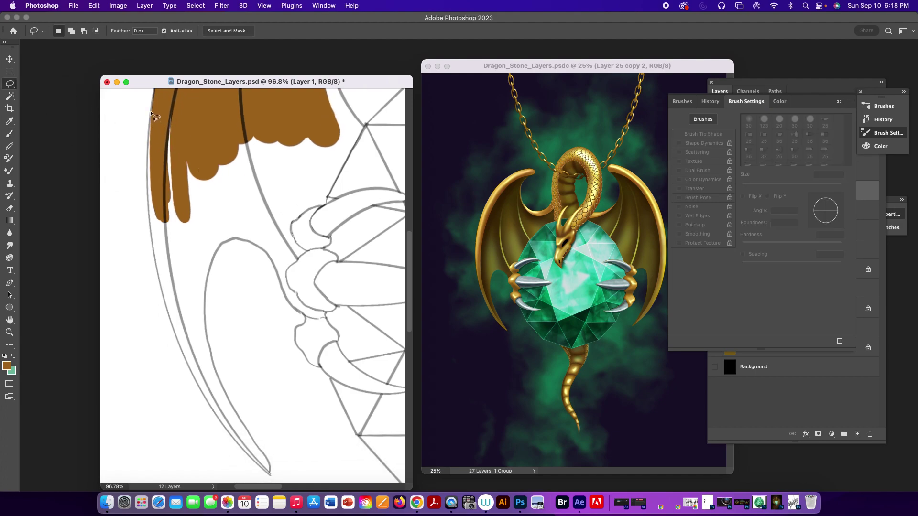
{"action": "left_click_drag", "start_coordinate": [151, 109], "coordinate": [147, 131]}
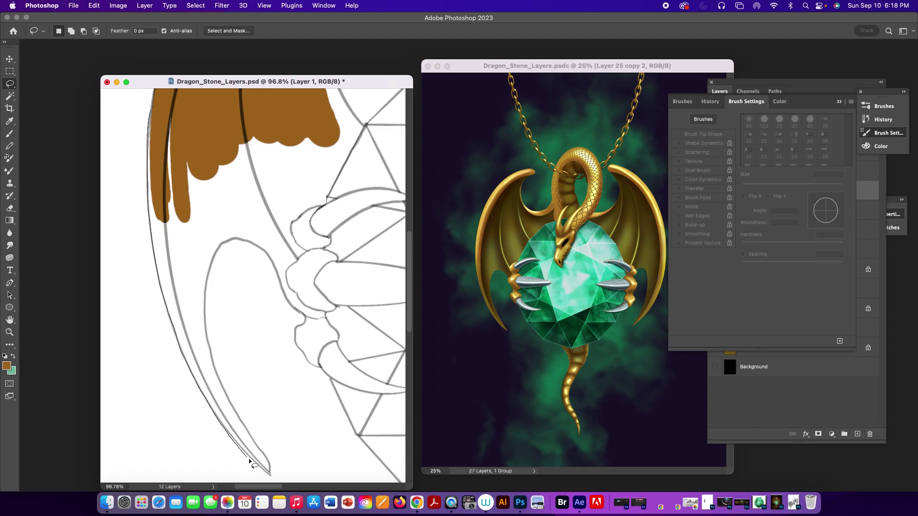
{"action": "mouse_move", "coordinate": [238, 421]}
{"action": "left_mouse_down"}
{"action": "mouse_move", "coordinate": [205, 292]}
{"action": "mouse_move", "coordinate": [241, 136]}
{"action": "mouse_move", "coordinate": [197, 116]}
{"action": "left_mouse_up"}
{"action": "key", "text": "alt"}
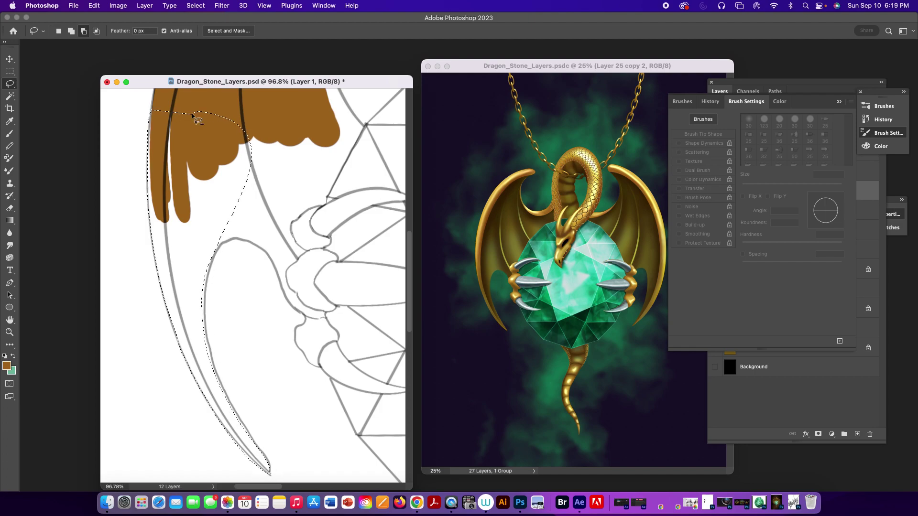
{"action": "key", "text": "alt+BackSpace"}
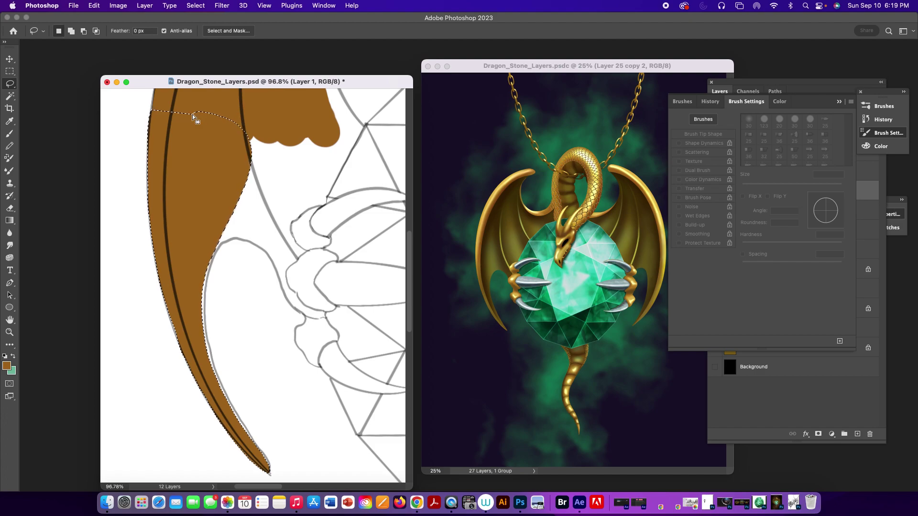
Deselect the filled area, reduce the brush to 15 px and paint brown along the inner edge of the left wing's lower part.
{"action": "key", "text": "super+d"}
{"action": "key", "text": "b"}
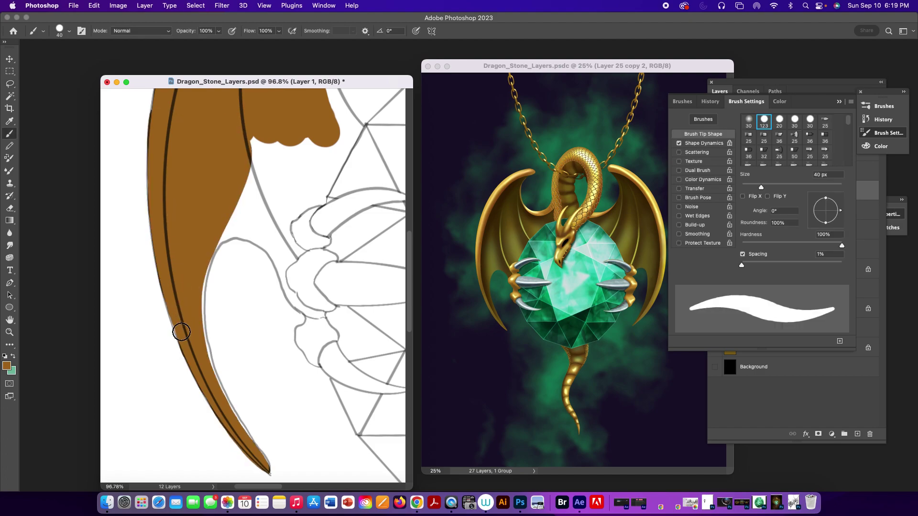
{"action": "key", "text": "bracketleft"}
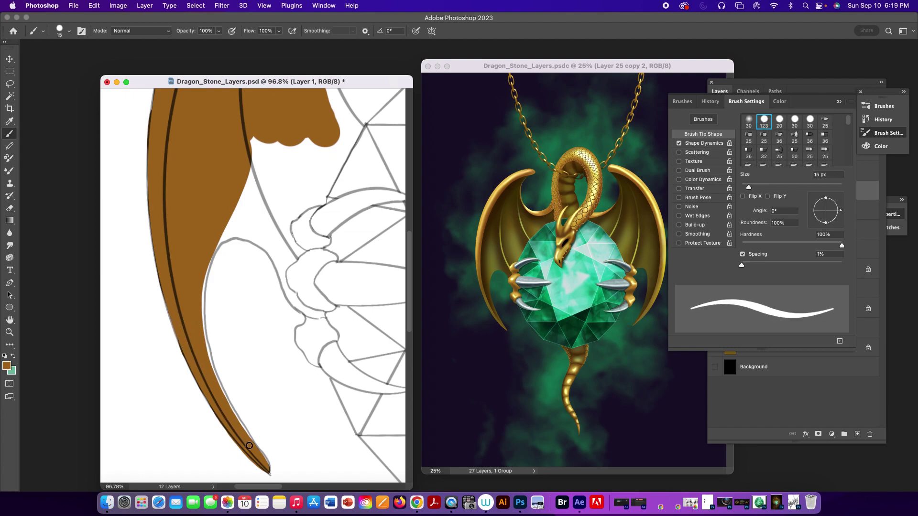
{"action": "left_click_drag", "start_coordinate": [229, 412], "coordinate": [205, 271]}
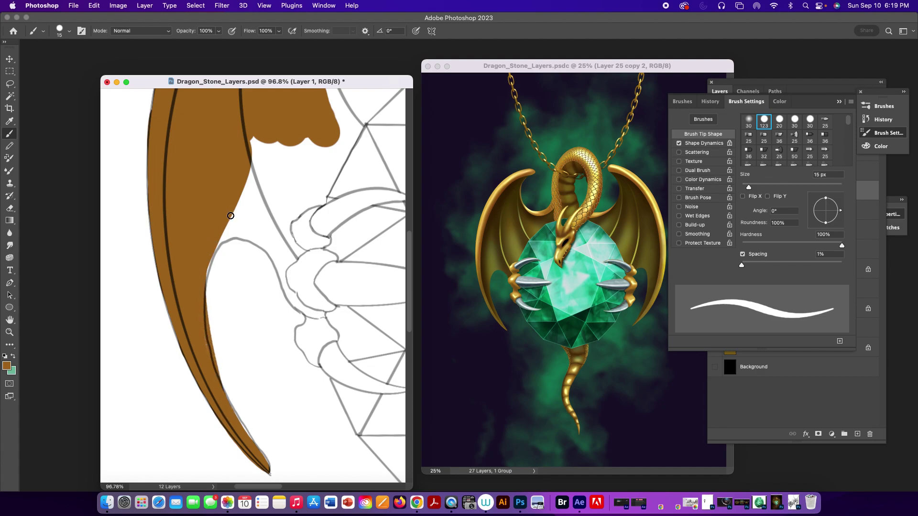
{"action": "key", "text": "super+z"}
{"action": "mouse_move", "coordinate": [253, 443]}
{"action": "left_mouse_down"}
{"action": "mouse_move", "coordinate": [218, 381]}
{"action": "mouse_move", "coordinate": [200, 280]}
{"action": "mouse_move", "coordinate": [238, 206]}
{"action": "left_mouse_up"}
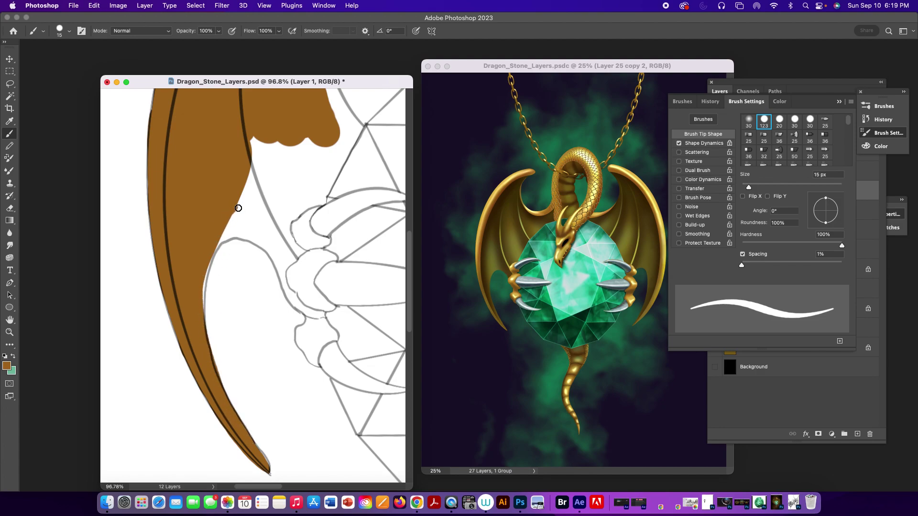
{"action": "mouse_move", "coordinate": [201, 316]}
{"action": "left_mouse_down"}
{"action": "mouse_move", "coordinate": [208, 261]}
{"action": "mouse_move", "coordinate": [236, 213]}
{"action": "left_mouse_up"}
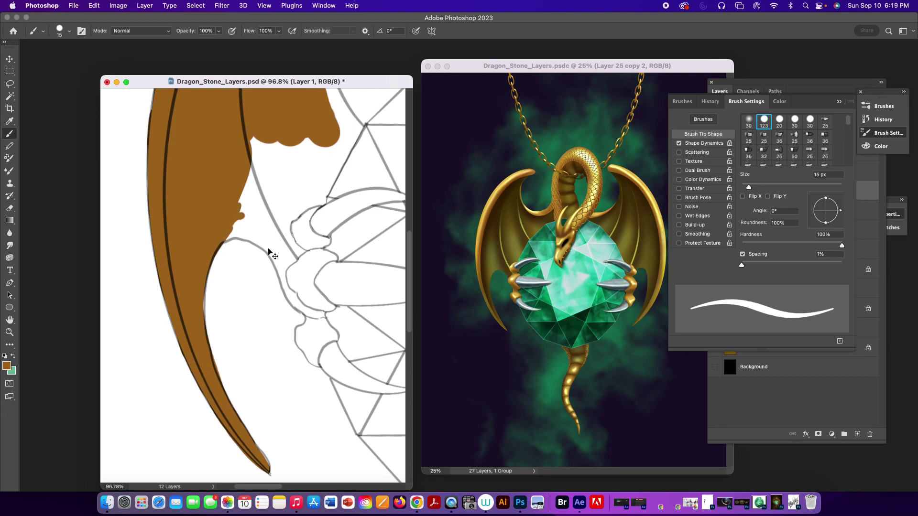
Add a new empty layer above Layer 1 and hide Layer 1.
{"action": "left_click", "coordinate": [863, 202]}
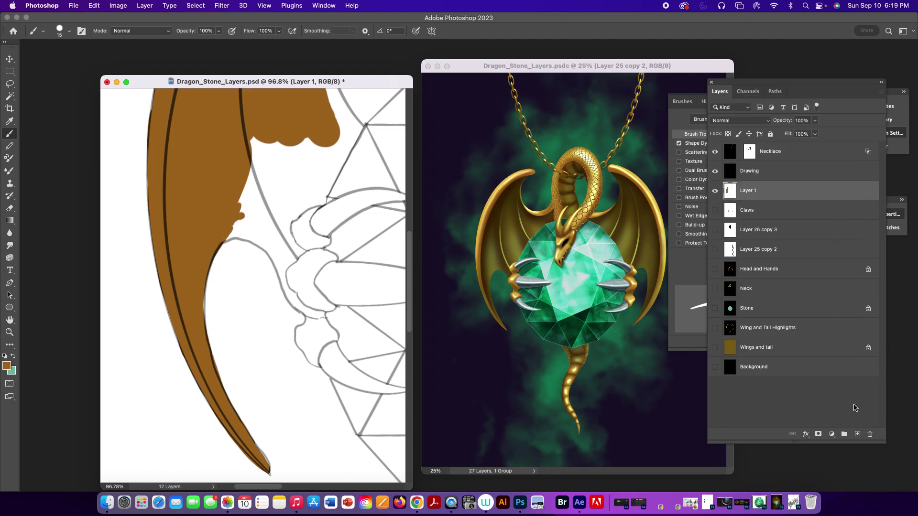
{"action": "left_click", "coordinate": [858, 434]}
{"action": "left_click", "coordinate": [716, 211]}
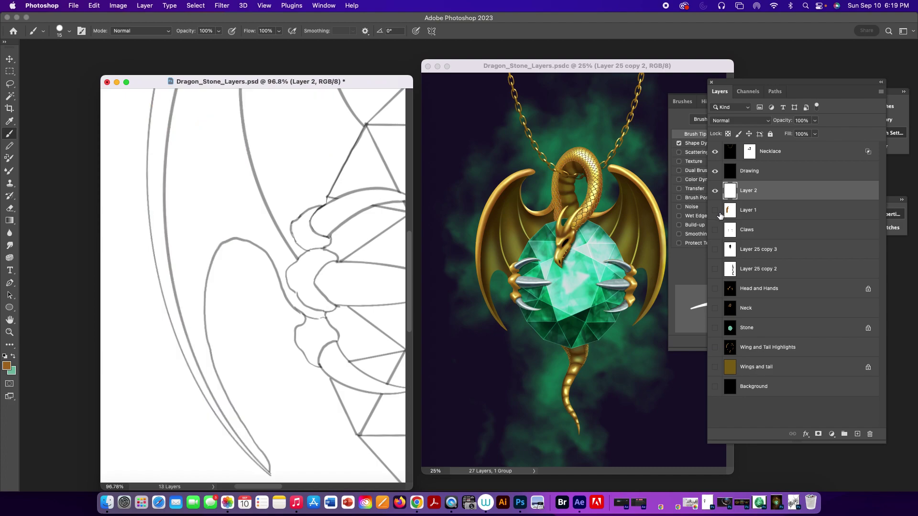
Start a Pen tool path at the left wing's upper hooked end and trace around it onto the outer edge.
{"action": "key", "text": "super+0"}
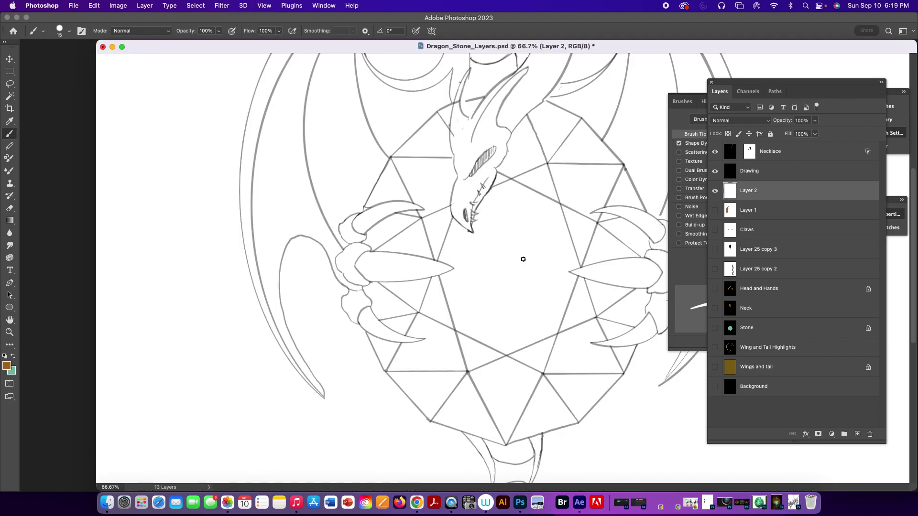
{"action": "left_click_drag", "start_coordinate": [388, 148], "coordinate": [367, 235]}
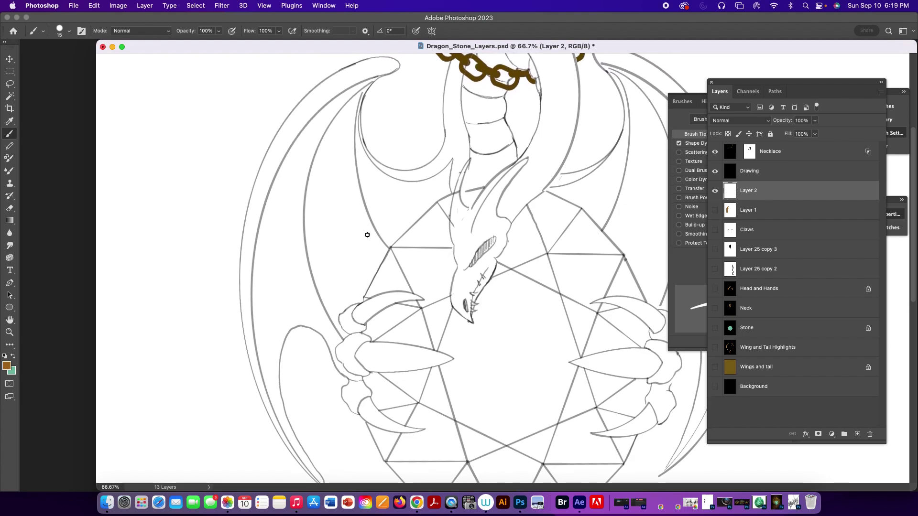
{"action": "key", "text": "p"}
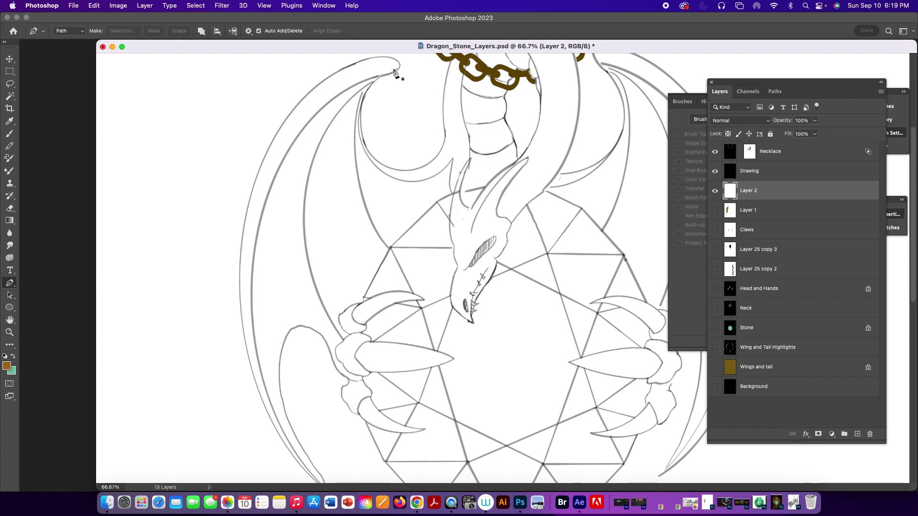
{"action": "left_click", "coordinate": [380, 76]}
{"action": "left_click_drag", "start_coordinate": [400, 65], "coordinate": [344, 68]}
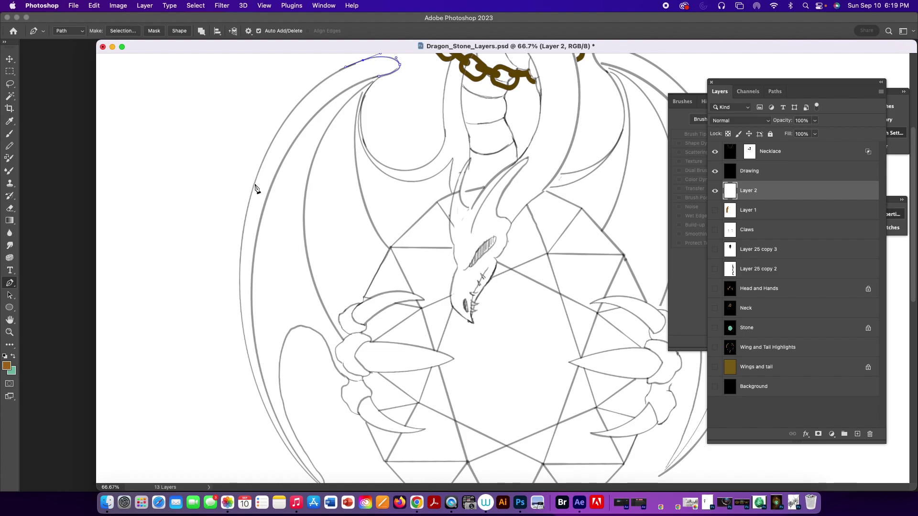
{"action": "left_click_drag", "start_coordinate": [254, 186], "coordinate": [225, 282]}
Continue the path along the left wing's outer edge and around its lower tip, keeping the tool mode on Path.
{"action": "scroll", "coordinate": [236, 281], "scroll_direction": "down", "scroll_amount": 5}
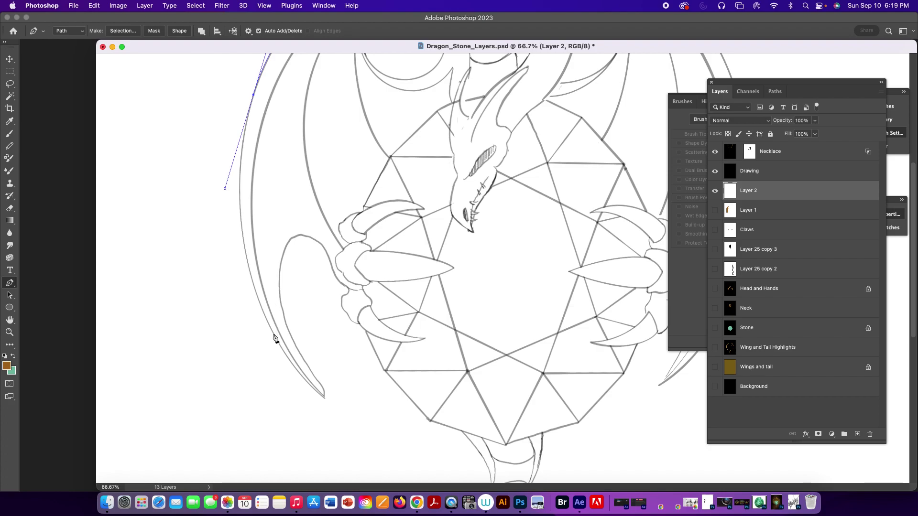
{"action": "left_click", "coordinate": [243, 241]}
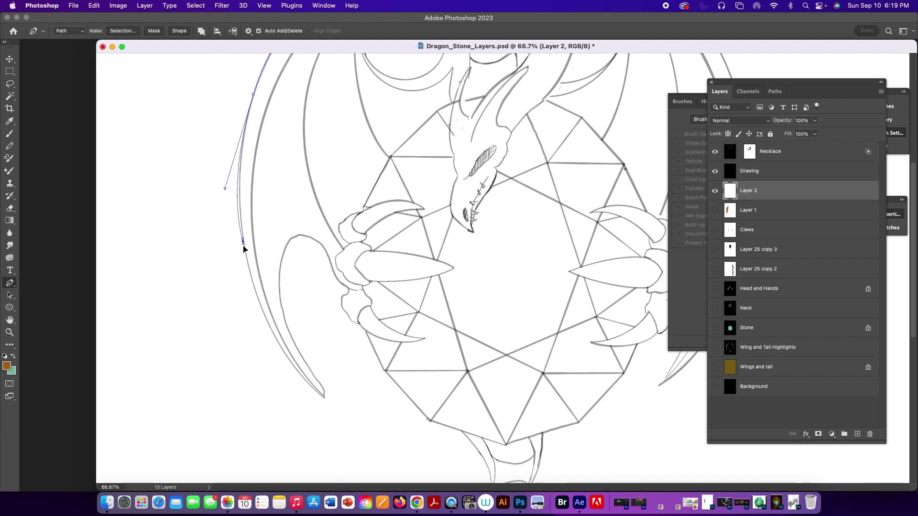
{"action": "key", "text": "super+z"}
{"action": "left_click_drag", "start_coordinate": [250, 278], "coordinate": [253, 287]}
{"action": "left_click", "coordinate": [323, 398]}
{"action": "left_click_drag", "start_coordinate": [323, 398], "coordinate": [363, 419]}
{"action": "left_click", "coordinate": [324, 396]}
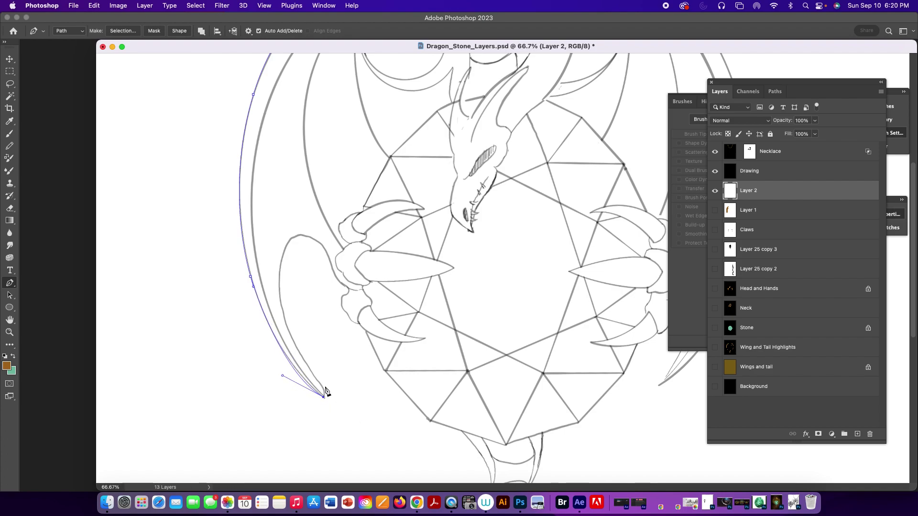
{"action": "left_click", "coordinate": [323, 387]}
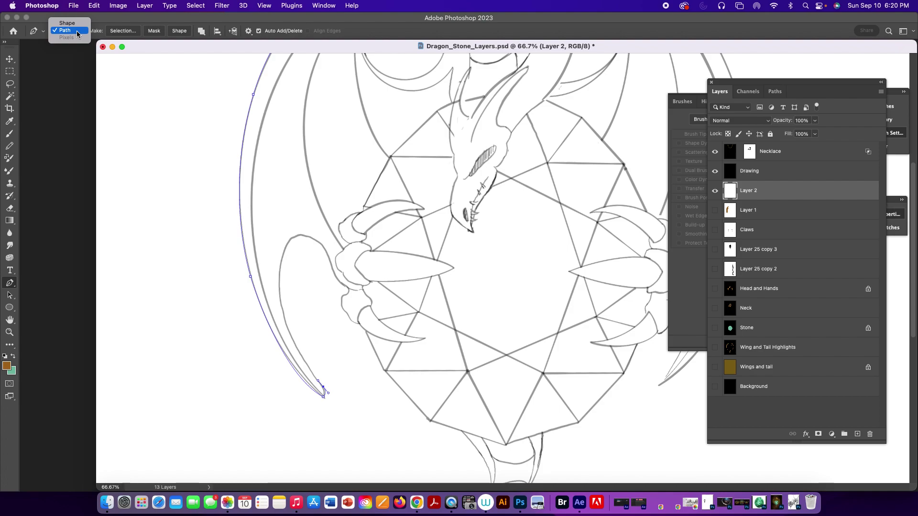
{"action": "left_click", "coordinate": [76, 31]}
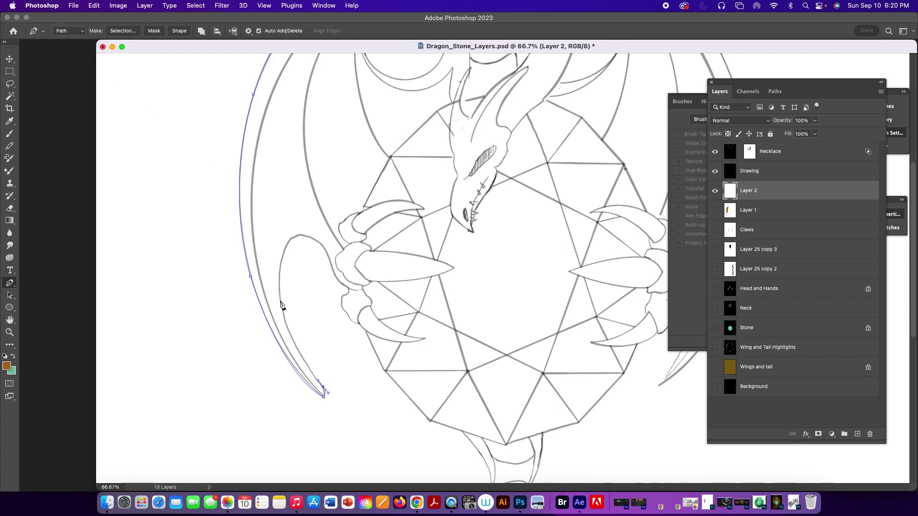
Trace the path from the lower tip up the left wing's inner edge and over the arch to the claws.
{"action": "left_click", "coordinate": [324, 396]}
{"action": "left_click_drag", "start_coordinate": [282, 311], "coordinate": [278, 284]}
{"action": "left_click_drag", "start_coordinate": [295, 237], "coordinate": [397, 293]}
Carry the path up beside the dragon's neck and around the upper inner curve, closing it at the starting point.
{"action": "left_click_drag", "start_coordinate": [454, 197], "coordinate": [448, 262]}
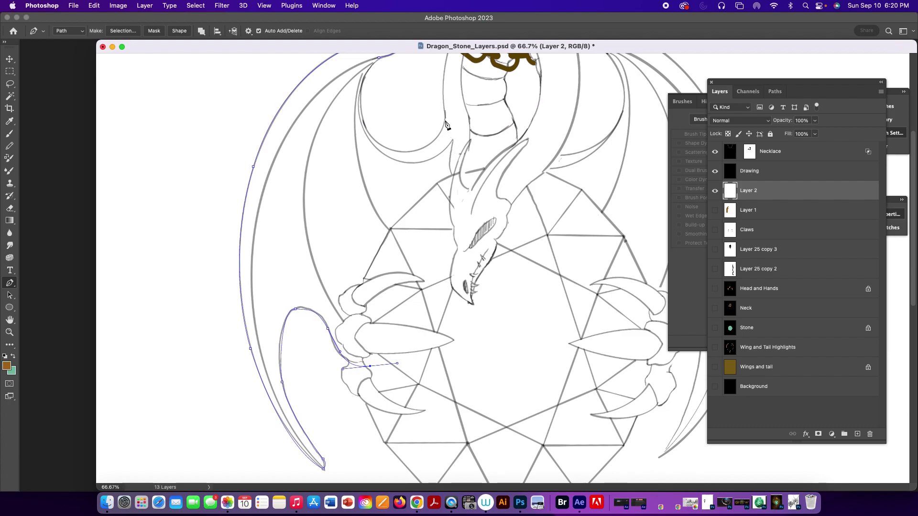
{"action": "left_click", "coordinate": [456, 185]}
{"action": "left_click", "coordinate": [453, 140]}
{"action": "scroll", "coordinate": [446, 141], "scroll_direction": "up", "scroll_amount": 3}
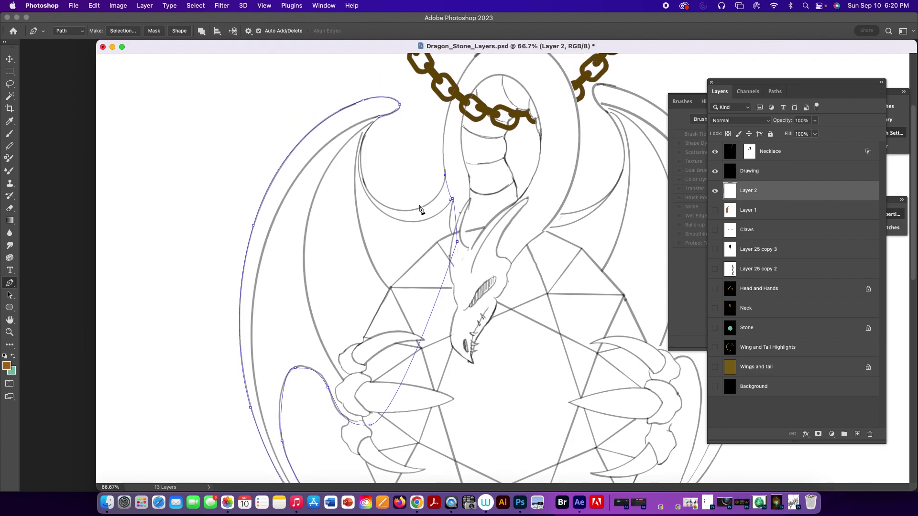
{"action": "left_click_drag", "start_coordinate": [388, 207], "coordinate": [328, 196]}
{"action": "left_click", "coordinate": [379, 117]}
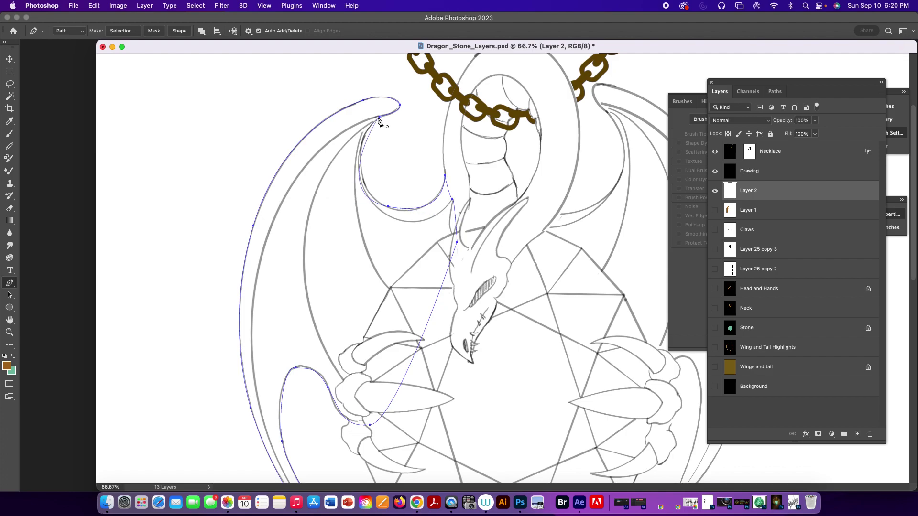
Adjust the direction handles of the upper inner curve's anchor point with Direct Selection so the path follows the sketched wing edge.
{"action": "key", "text": "a"}
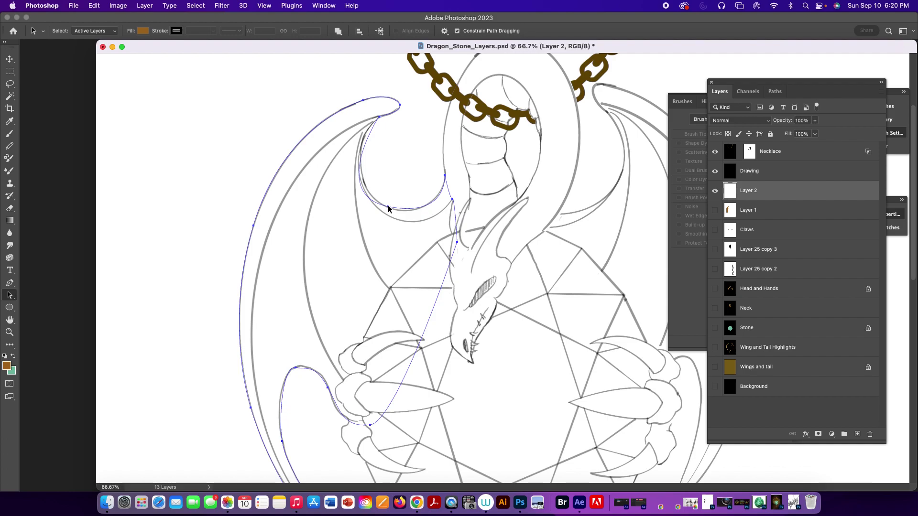
{"action": "left_click_drag", "start_coordinate": [389, 207], "coordinate": [399, 192]}
{"action": "key", "text": "super+z"}
{"action": "left_click", "coordinate": [388, 207]}
{"action": "left_click_drag", "start_coordinate": [328, 195], "coordinate": [330, 165]}
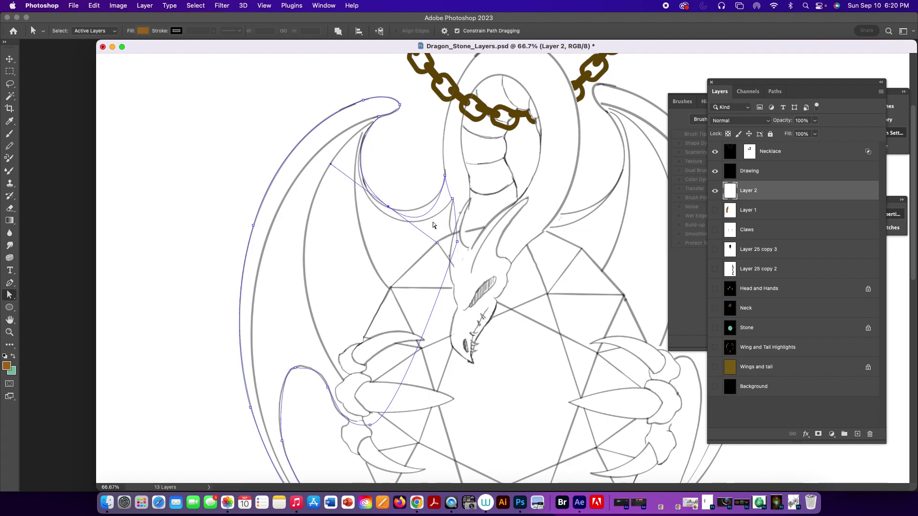
{"action": "left_click_drag", "start_coordinate": [437, 243], "coordinate": [439, 226]}
{"action": "left_click_drag", "start_coordinate": [322, 181], "coordinate": [327, 183]}
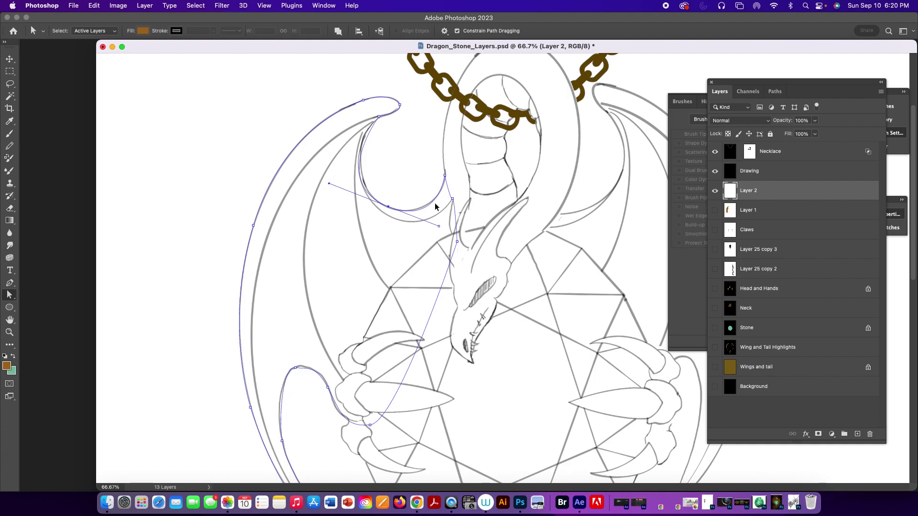
{"action": "left_click_drag", "start_coordinate": [439, 226], "coordinate": [436, 228]}
Adjust the direction handle at the top of the lower inner arch so the path fits the sketch line.
{"action": "scroll", "coordinate": [386, 298], "scroll_direction": "down", "scroll_amount": 5}
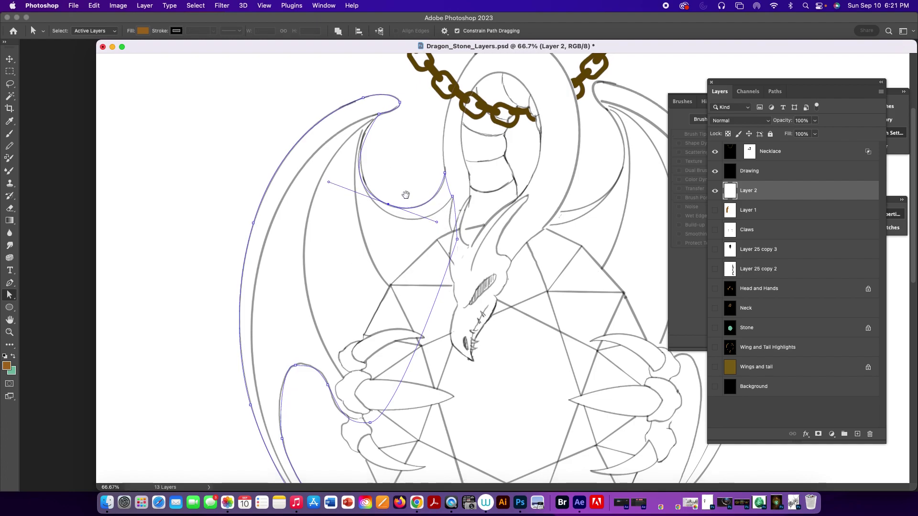
{"action": "left_click", "coordinate": [295, 287]}
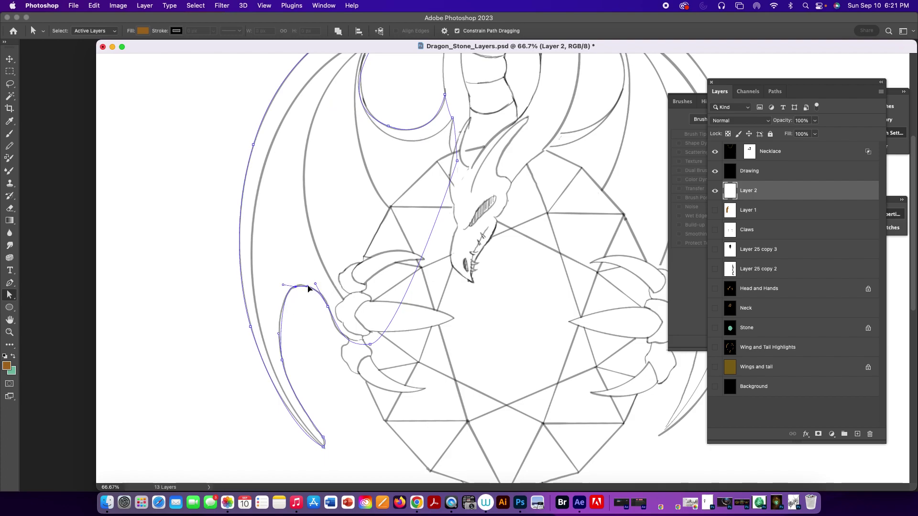
{"action": "left_click_drag", "start_coordinate": [283, 285], "coordinate": [310, 282]}
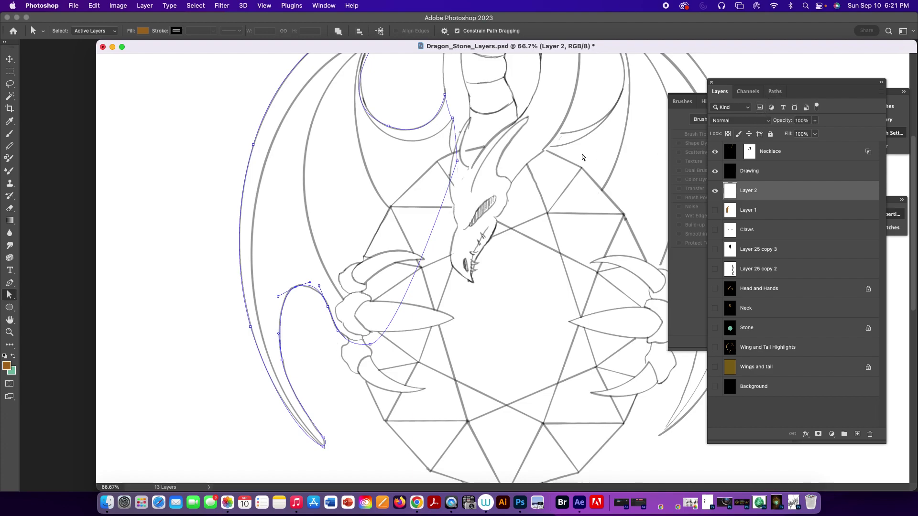
Save the wing's work path as Path 1 and deselect it.
{"action": "left_click_drag", "start_coordinate": [435, 180], "coordinate": [435, 292]}
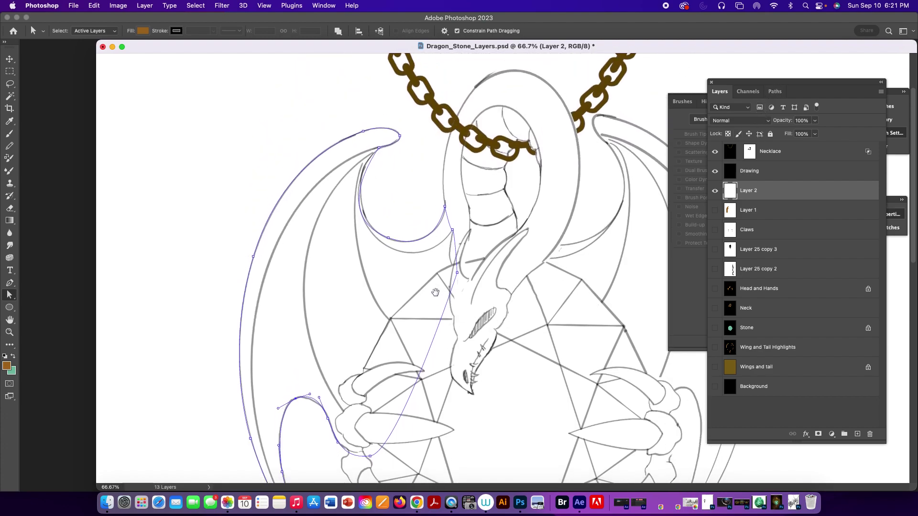
{"action": "left_click", "coordinate": [775, 91]}
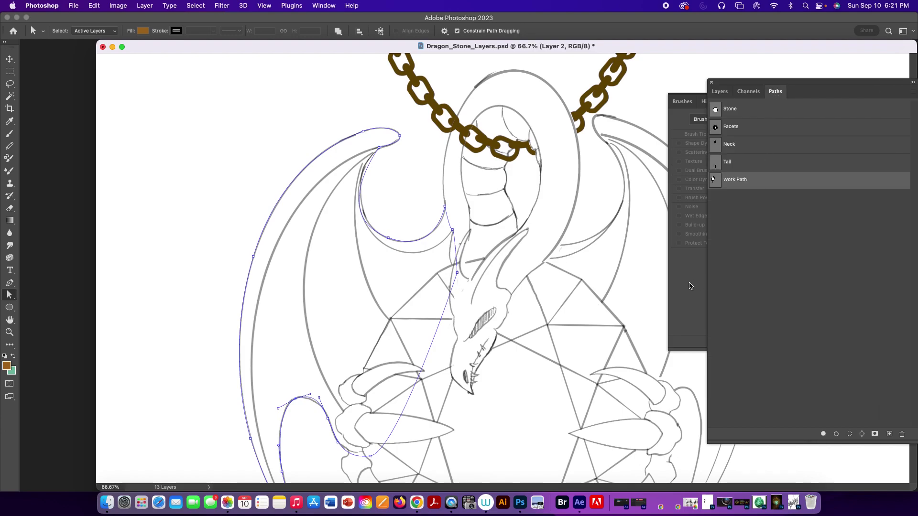
{"action": "double_click", "coordinate": [755, 182]}
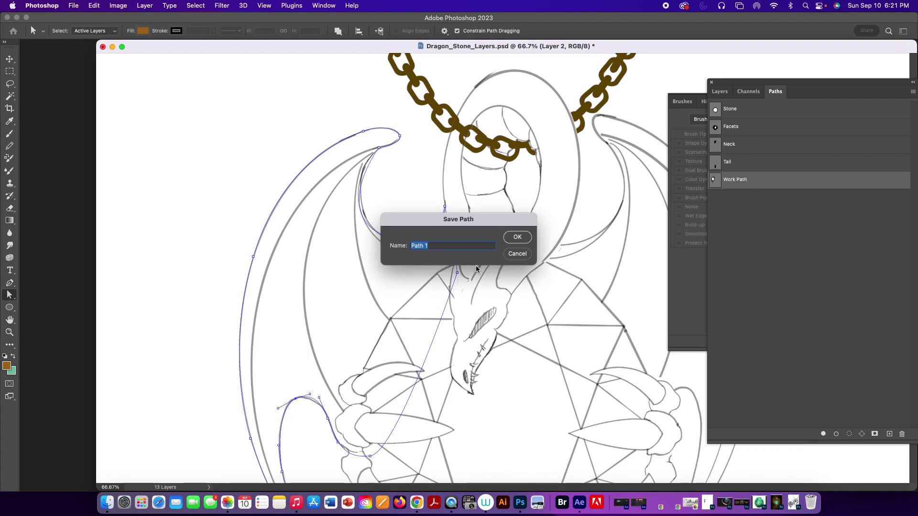
{"action": "left_click", "coordinate": [516, 242]}
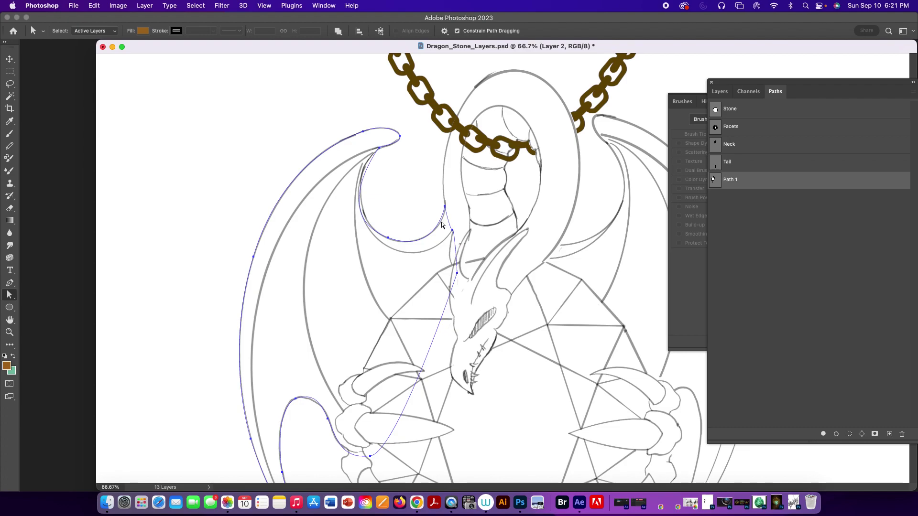
{"action": "left_click_drag", "start_coordinate": [590, 221], "coordinate": [589, 229]}
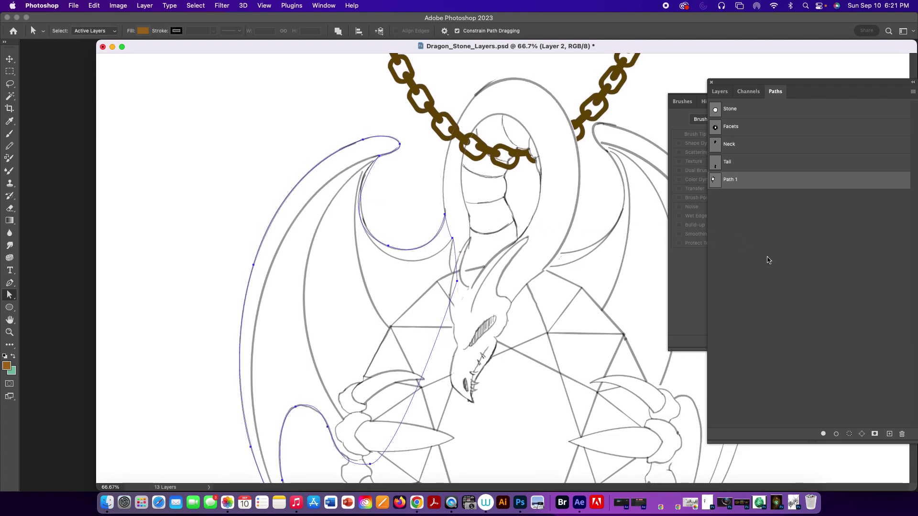
{"action": "left_click", "coordinate": [842, 352]}
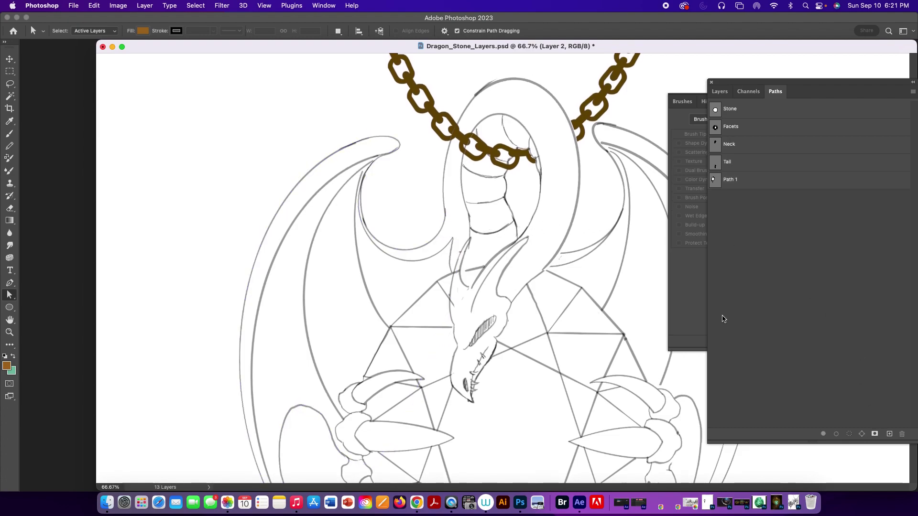
Trace the uppermost claw on the left hand as a closed Pen tool path, deselect it and reselect the work path.
{"action": "key", "text": "p"}
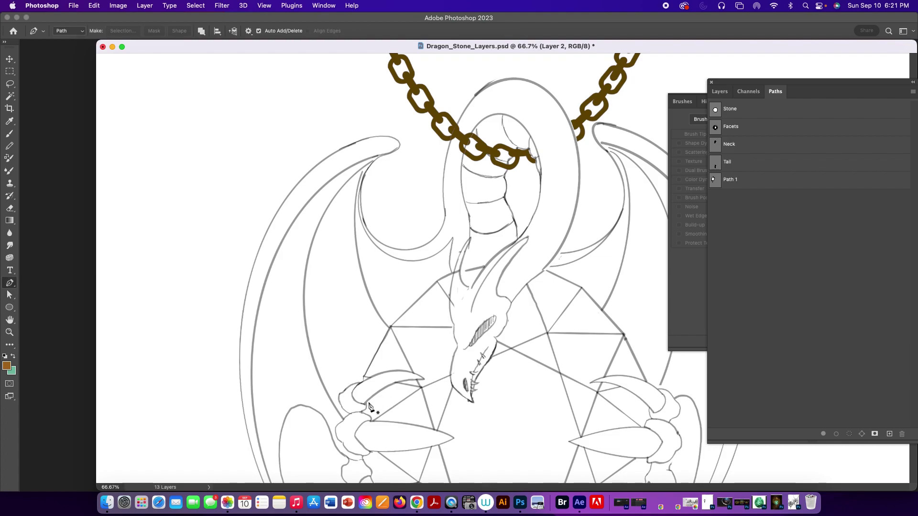
{"action": "left_click", "coordinate": [365, 404]}
{"action": "left_click_drag", "start_coordinate": [422, 380], "coordinate": [459, 381]}
{"action": "left_click", "coordinate": [423, 379], "text": "alt"}
{"action": "left_click", "coordinate": [371, 378]}
{"action": "left_click_drag", "start_coordinate": [371, 377], "coordinate": [340, 393]}
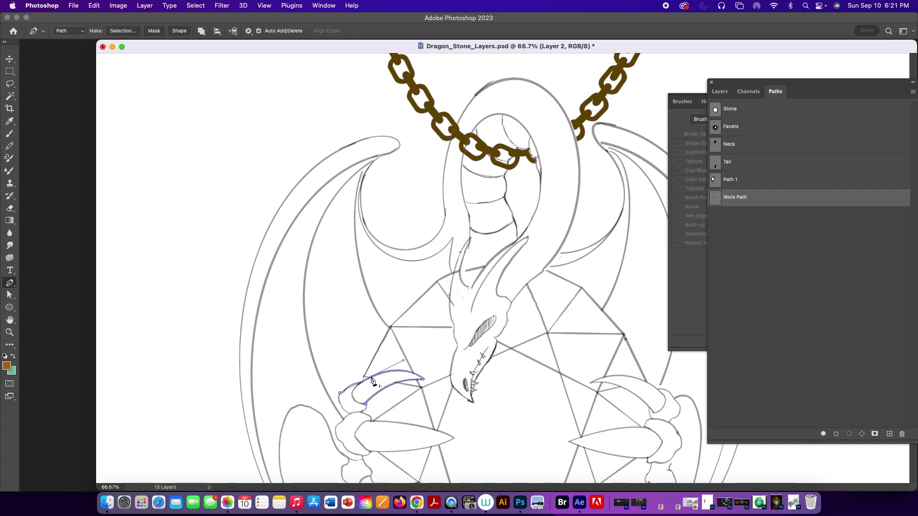
{"action": "left_click_drag", "start_coordinate": [352, 396], "coordinate": [357, 404]}
{"action": "left_click", "coordinate": [765, 282]}
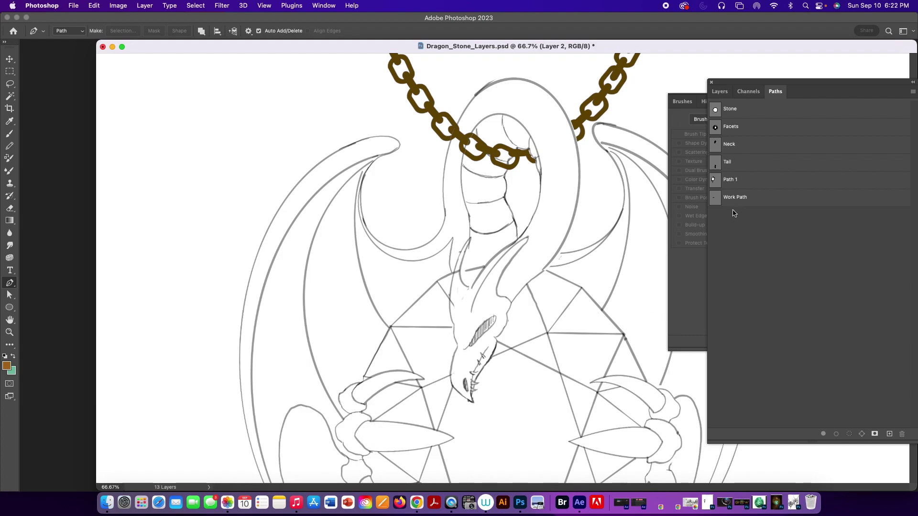
{"action": "left_click", "coordinate": [720, 201]}
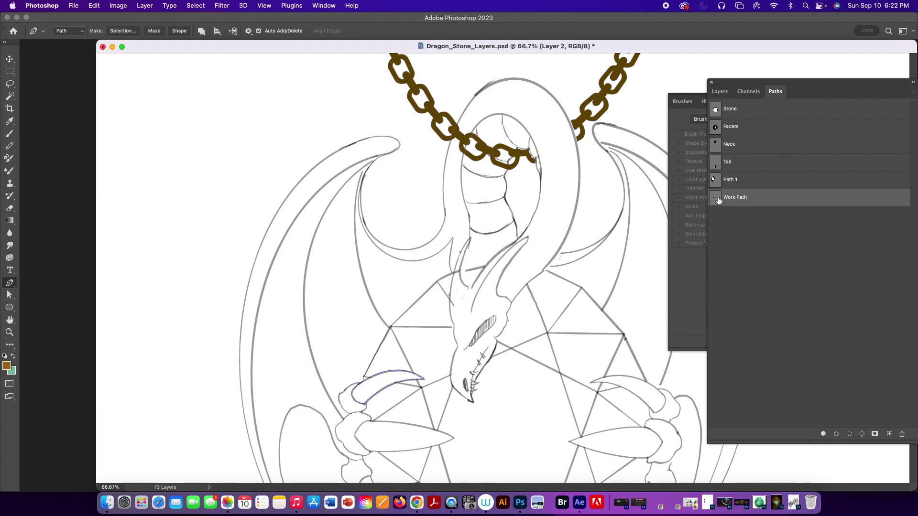
Trace the middle claw on the left hand as a closed Pen tool path in a new work path.
{"action": "left_click", "coordinate": [744, 240]}
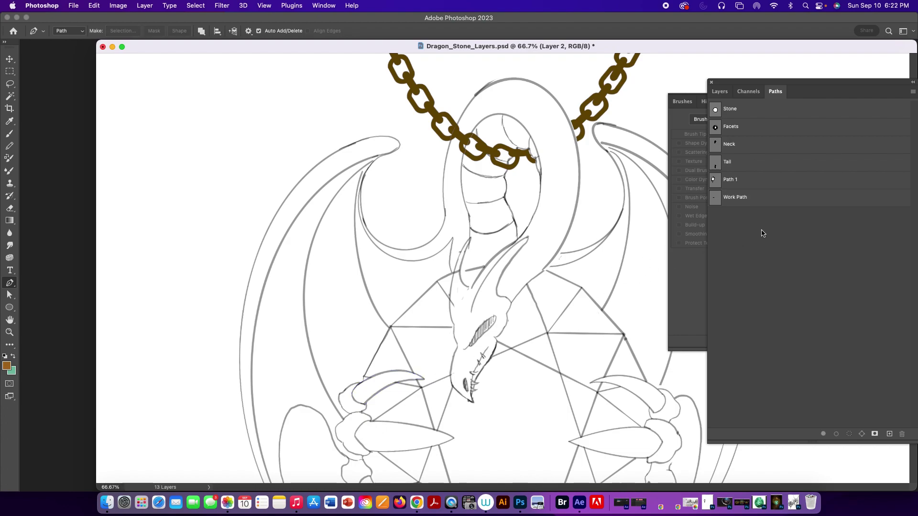
{"action": "left_click", "coordinate": [355, 436]}
{"action": "left_click_drag", "start_coordinate": [371, 421], "coordinate": [382, 422]}
{"action": "left_click_drag", "start_coordinate": [452, 438], "coordinate": [481, 453]}
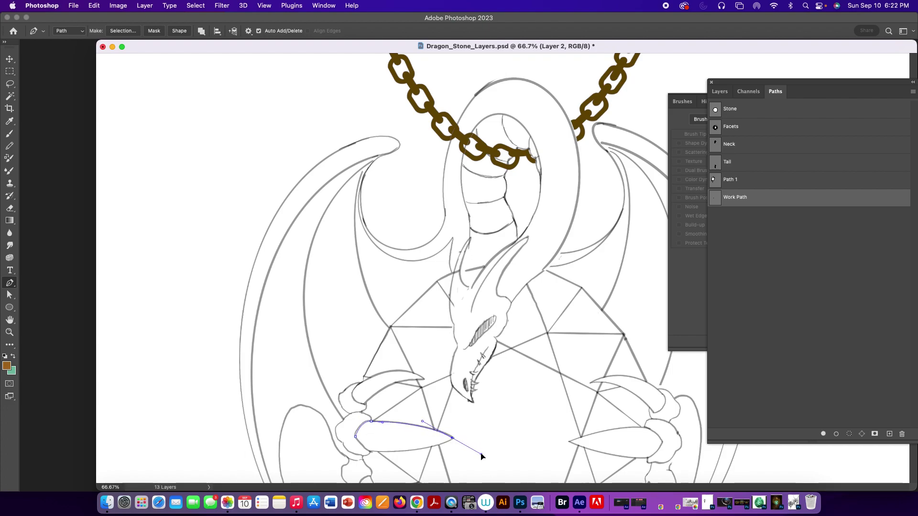
{"action": "left_click", "coordinate": [453, 439]}
{"action": "left_click_drag", "start_coordinate": [370, 451], "coordinate": [308, 444]}
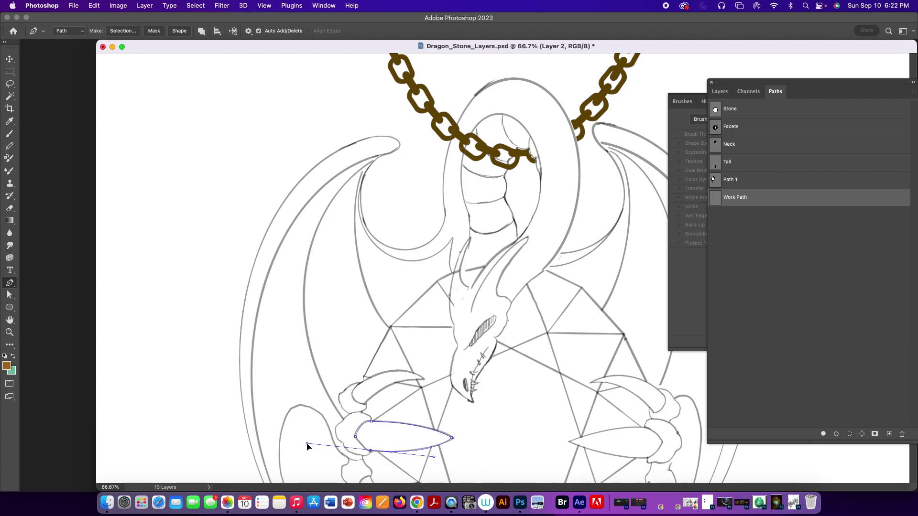
{"action": "left_click", "coordinate": [371, 451]}
{"action": "key", "text": "super+z"}
{"action": "left_click", "coordinate": [371, 452], "text": "alt"}
Save the middle claw's work path as Path 2.
{"action": "key", "text": "a"}
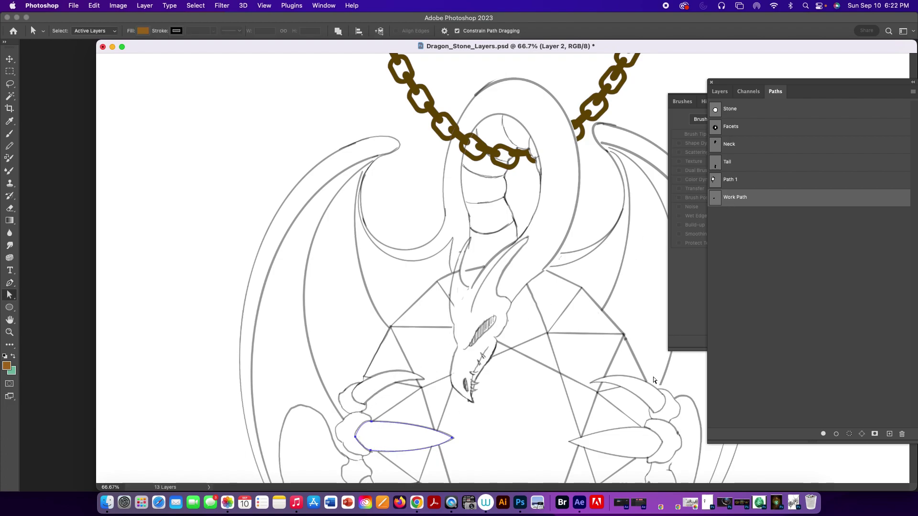
{"action": "double_click", "coordinate": [749, 200]}
{"action": "left_click", "coordinate": [529, 233]}
Make the hidden layers from Layer 1 through Wings and tail visible, leaving the Background layer hidden.
{"action": "left_click", "coordinate": [719, 91]}
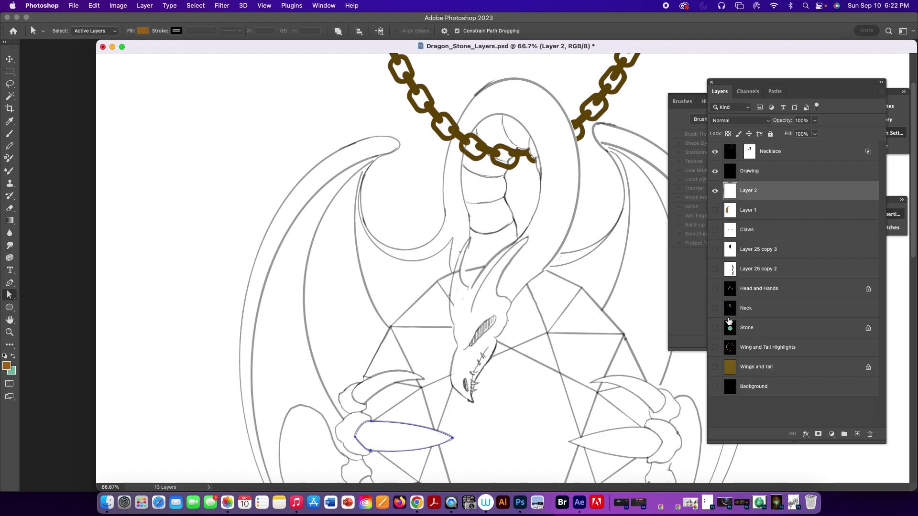
{"action": "left_click", "coordinate": [716, 368]}
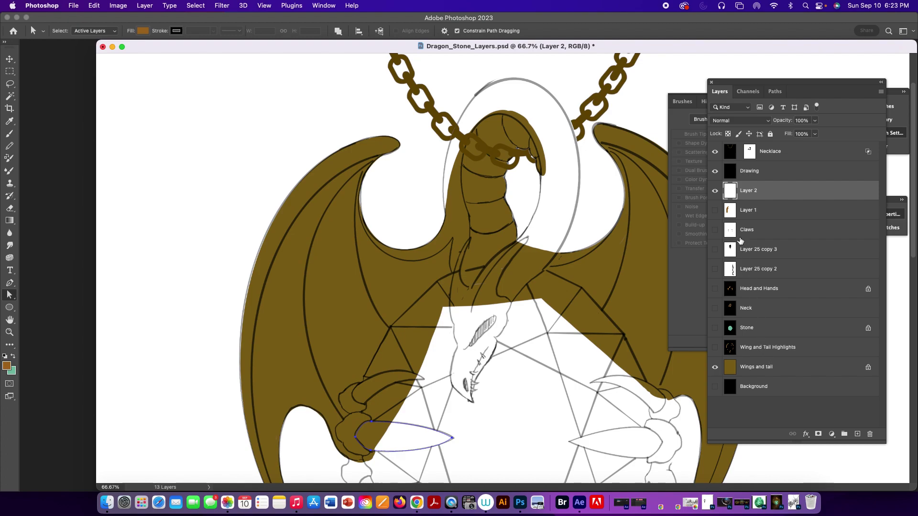
{"action": "left_click_drag", "start_coordinate": [715, 211], "coordinate": [721, 328]}
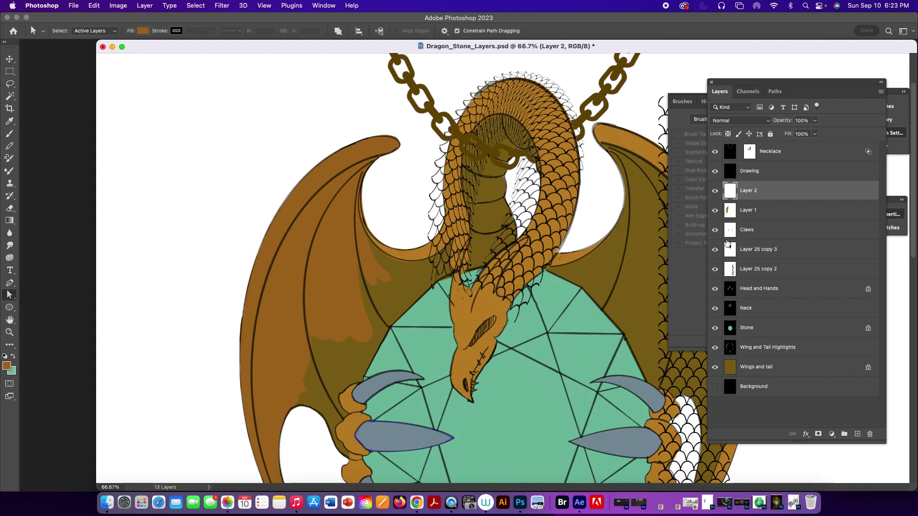
Hide the scale pattern layers Layer 25 copy 2 and Layer 25 copy 3.
{"action": "left_click", "coordinate": [715, 269]}
{"action": "left_click", "coordinate": [716, 269]}
{"action": "left_click", "coordinate": [715, 230]}
{"action": "left_click", "coordinate": [716, 269]}
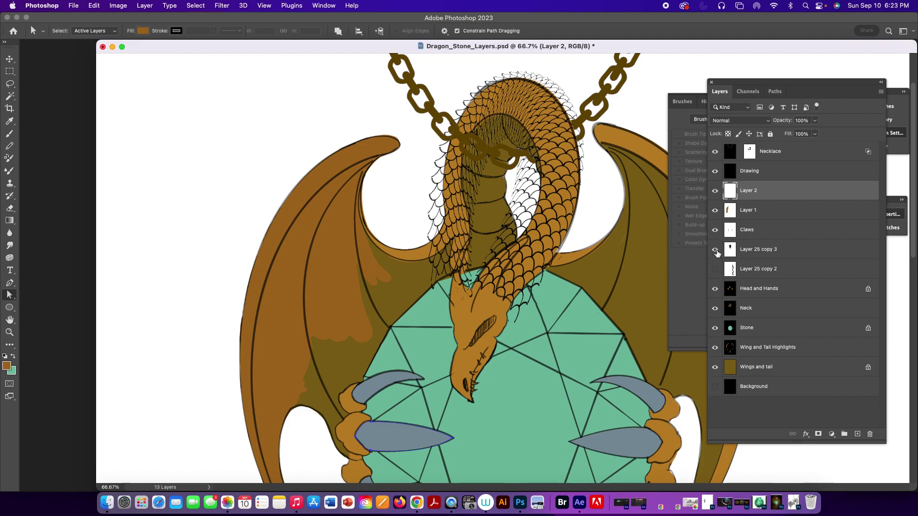
{"action": "left_click", "coordinate": [715, 250]}
{"action": "scroll", "coordinate": [539, 254], "scroll_direction": "down", "scroll_amount": 3}
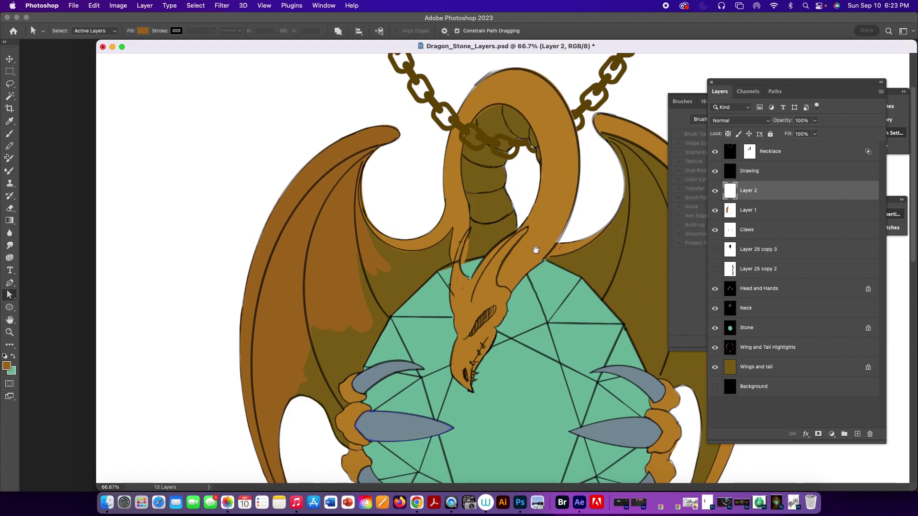
{"action": "left_click_drag", "start_coordinate": [546, 46], "coordinate": [448, 49]}
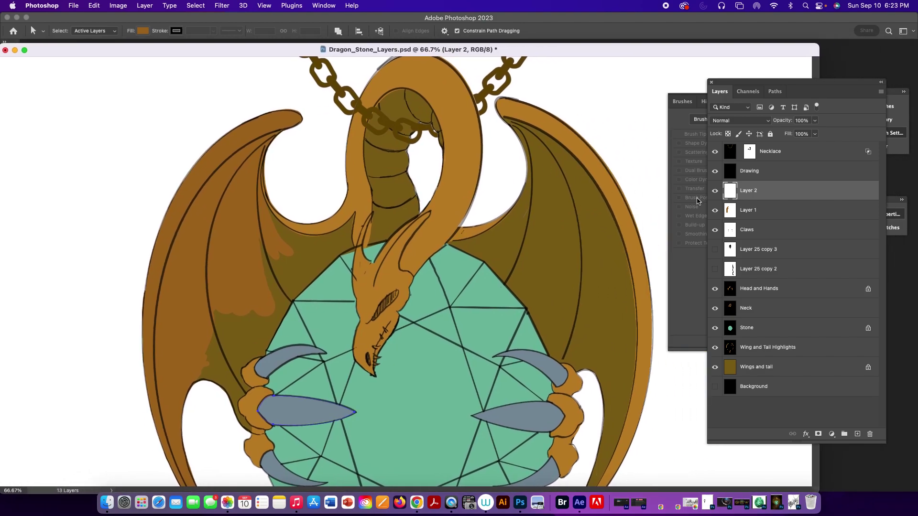
Hide and delete Layer 1 with the orange wing fill.
{"action": "left_click", "coordinate": [715, 211]}
{"action": "left_click", "coordinate": [769, 212]}
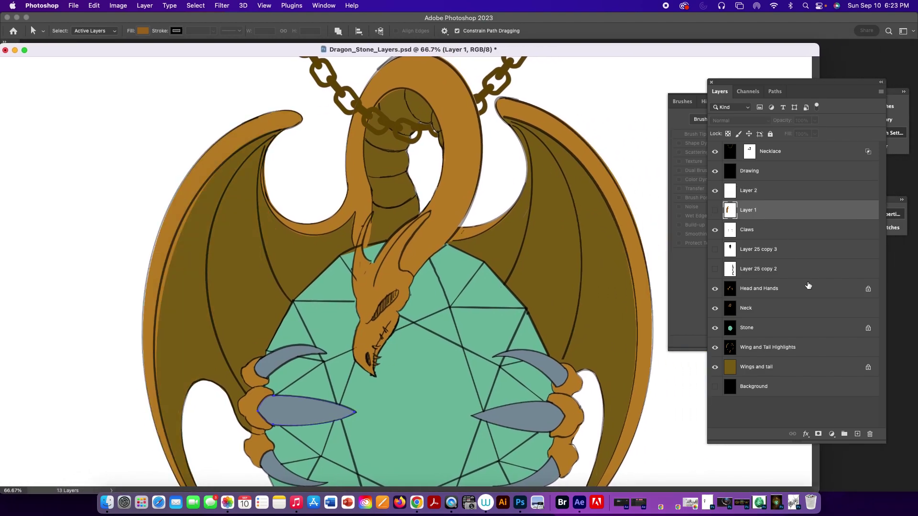
{"action": "left_click", "coordinate": [868, 432]}
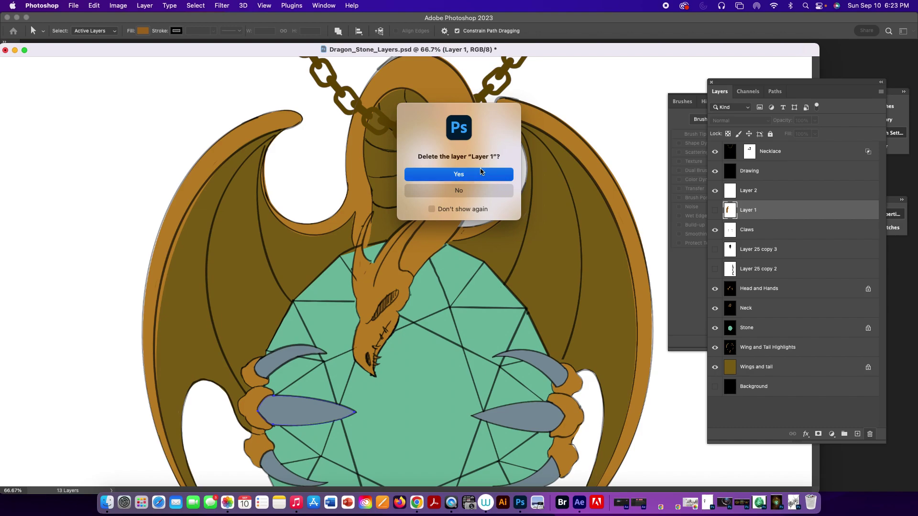
{"action": "left_click", "coordinate": [480, 174]}
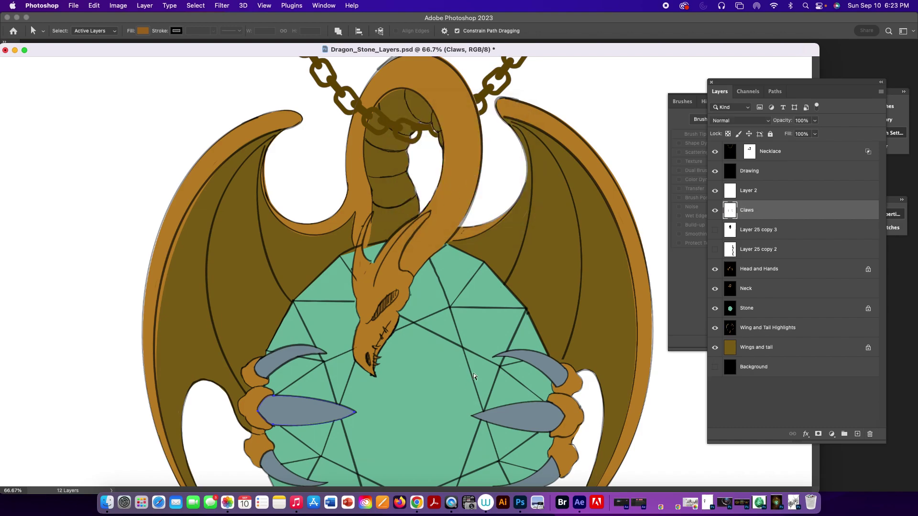
Make the Wings and tail layer active and sample the dark brown wing shadow from the finished Dragon_Stone_Layers.psdc painting as the brush color.
{"action": "left_click", "coordinate": [814, 352]}
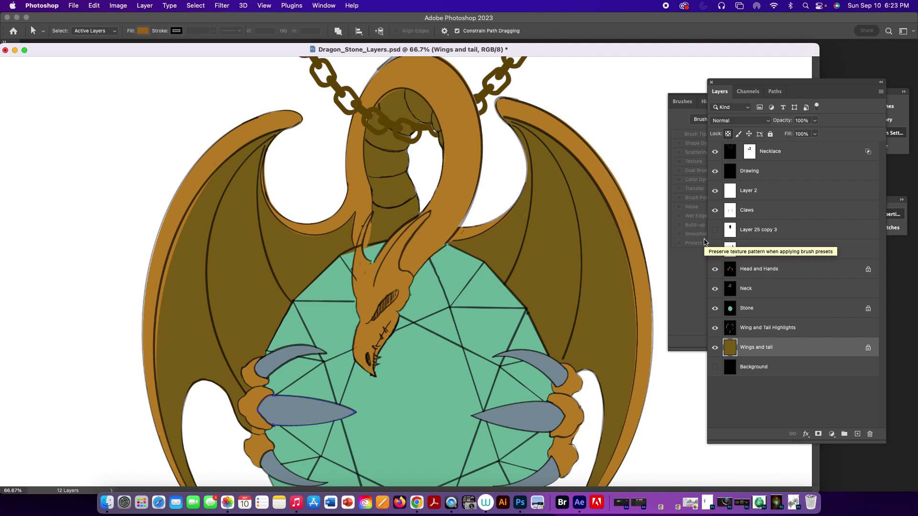
{"action": "key", "text": "super+minus"}
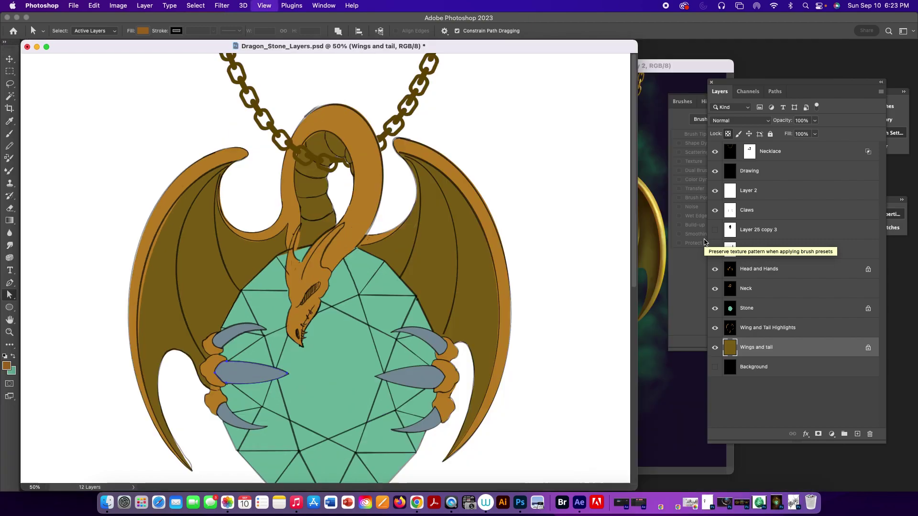
{"action": "left_click", "coordinate": [665, 64]}
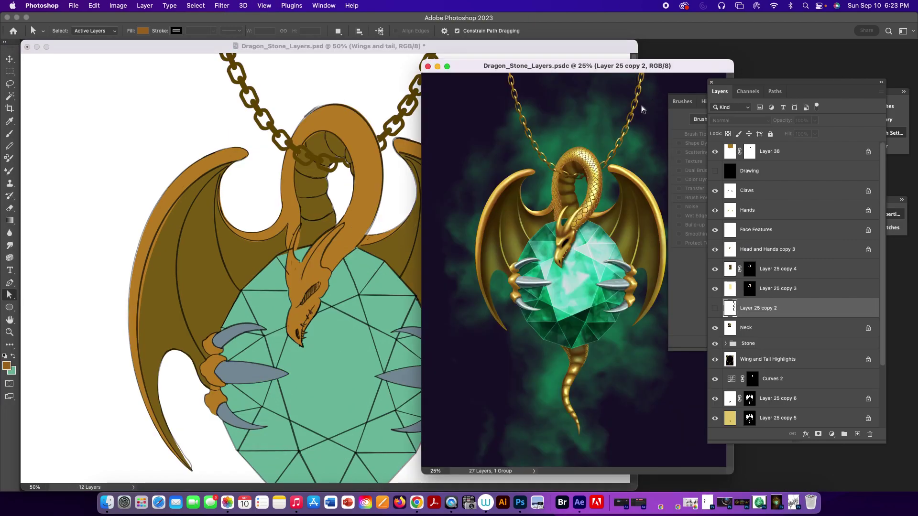
{"action": "key", "text": "b"}
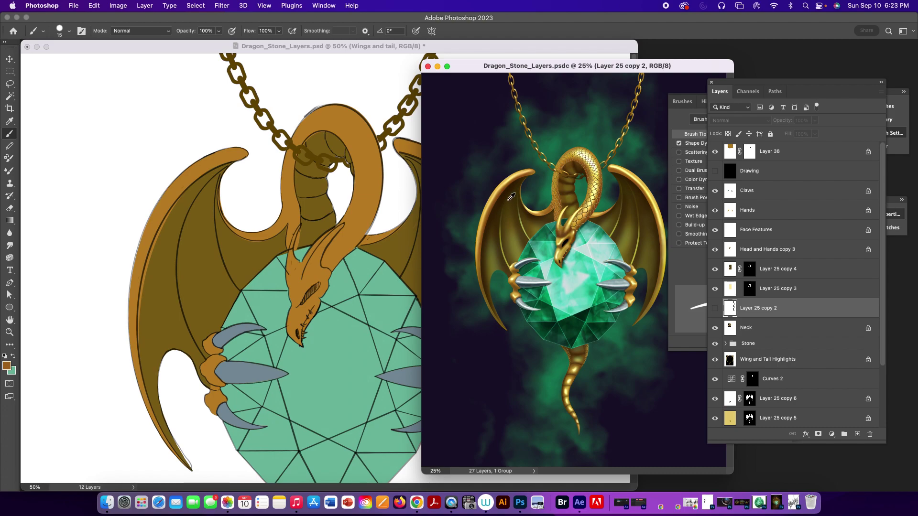
{"action": "left_click", "coordinate": [513, 184], "text": "alt"}
{"action": "left_click", "coordinate": [393, 49]}
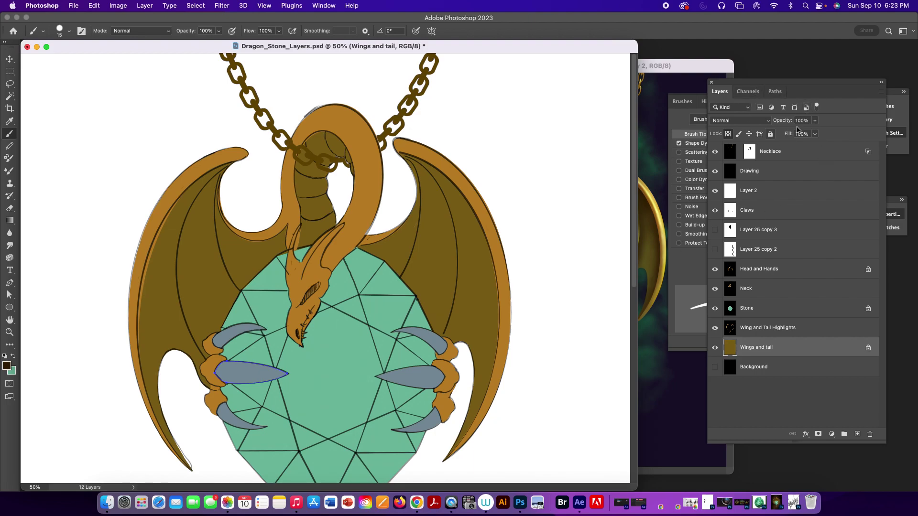
Choose the Soft Round brush from General Brushes and set its size to 300 px.
{"action": "left_click", "coordinate": [698, 260]}
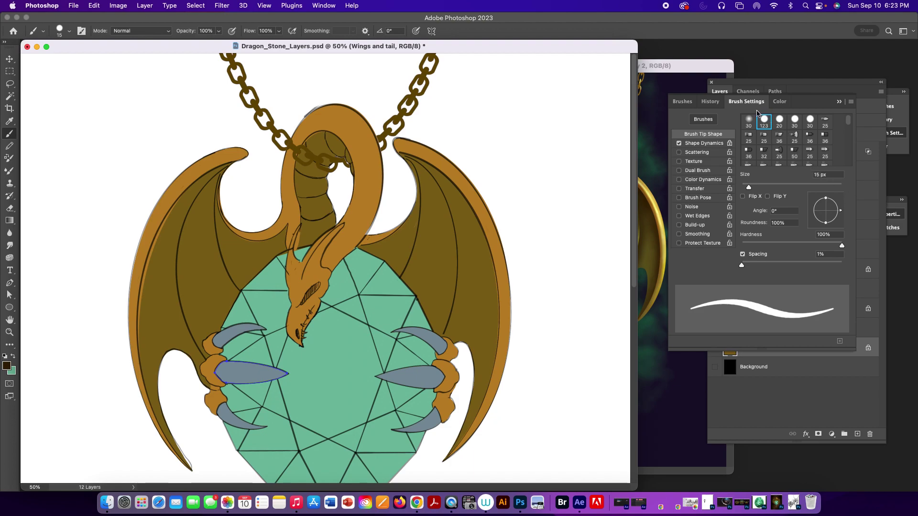
{"action": "left_click", "coordinate": [682, 102]}
{"action": "left_click", "coordinate": [760, 137]}
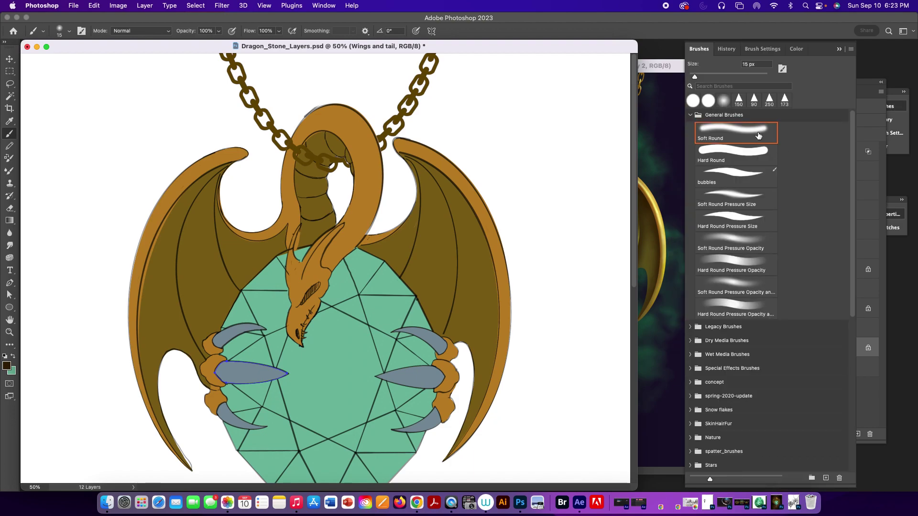
{"action": "key", "text": "bracketright"}
{"action": "key", "text": "bracketright"}
{"action": "key", "text": "bracketright"}
{"action": "key", "text": "bracketright"}
{"action": "key", "text": "bracketright"}
{"action": "key", "text": "bracketright"}
{"action": "key", "text": "bracketright"}
{"action": "key", "text": "bracketright"}
{"action": "key", "text": "bracketright"}
{"action": "key", "text": "bracketright"}
{"action": "key", "text": "bracketright"}
{"action": "key", "text": "bracketright"}
{"action": "key", "text": "bracketright"}
{"action": "key", "text": "bracketright"}
{"action": "key", "text": "bracketright"}
{"action": "key", "text": "bracketright"}
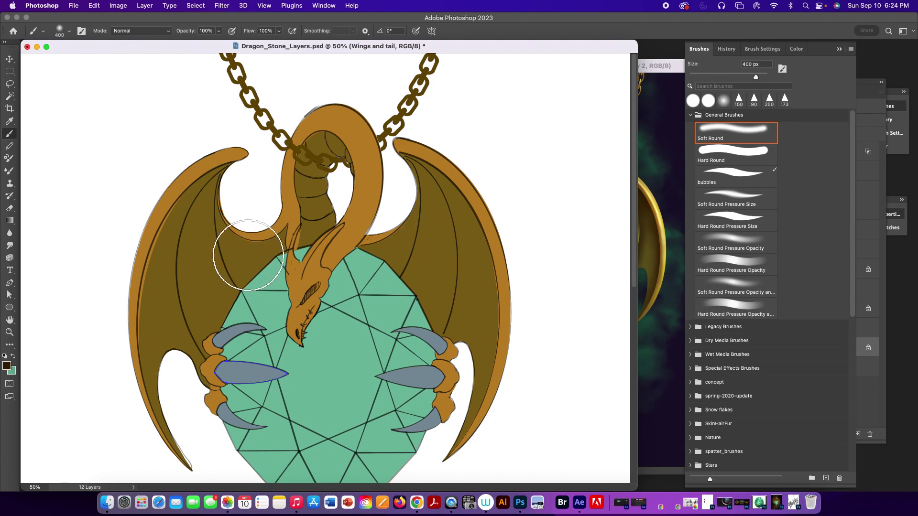
{"action": "key", "text": "bracketleft"}
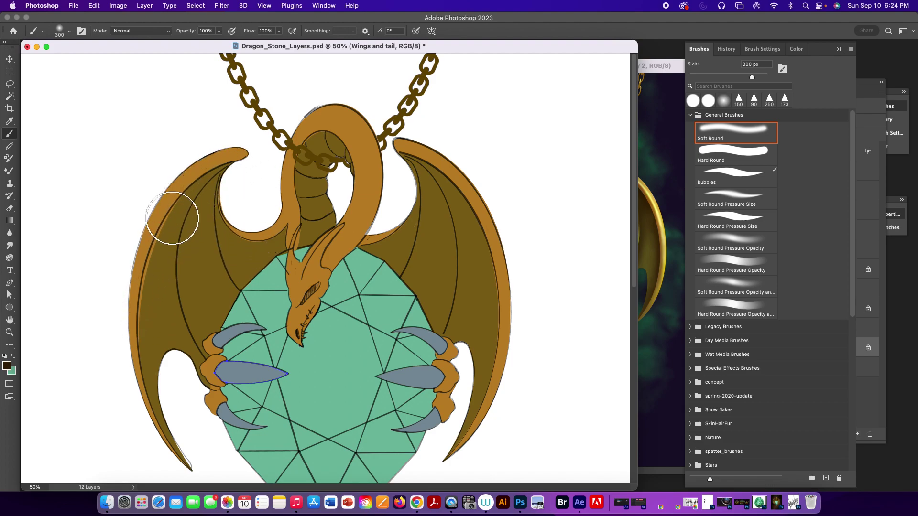
Paint soft dark brown shading on the membranes of both wings along the inside of their outer bones.
{"action": "left_click_drag", "start_coordinate": [130, 329], "coordinate": [235, 161]}
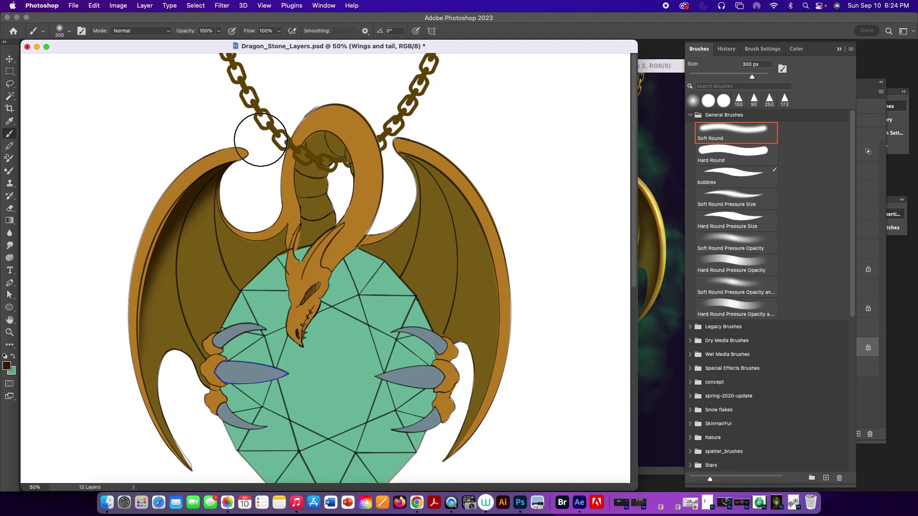
{"action": "key", "text": "super+z"}
{"action": "left_click_drag", "start_coordinate": [153, 254], "coordinate": [207, 189]}
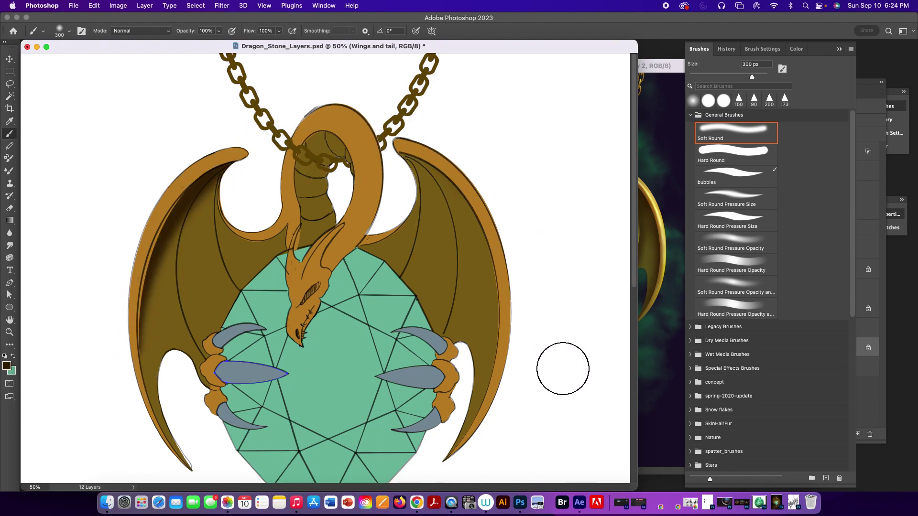
{"action": "left_click_drag", "start_coordinate": [415, 146], "coordinate": [478, 282]}
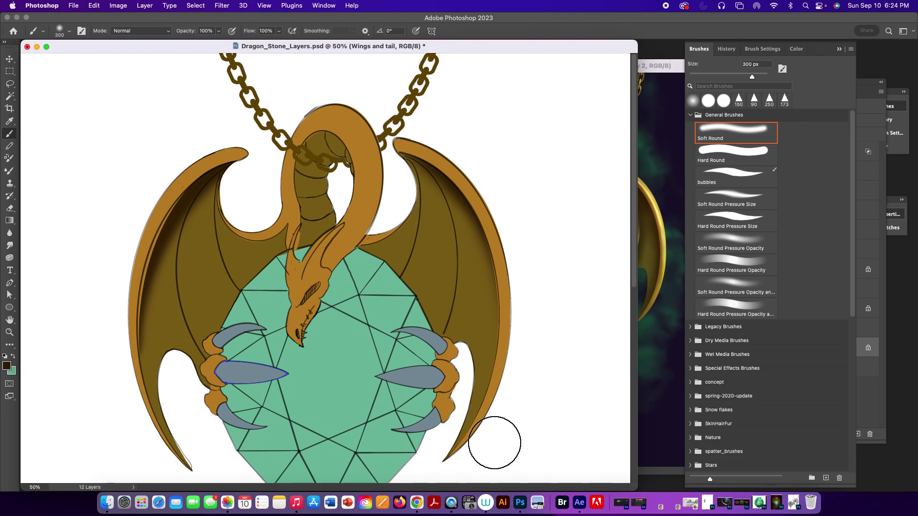
Build up softer shading between the ribs and along the lower parts of both wings with 30–40% brush opacity and 40% flow.
{"action": "key", "text": "3"}
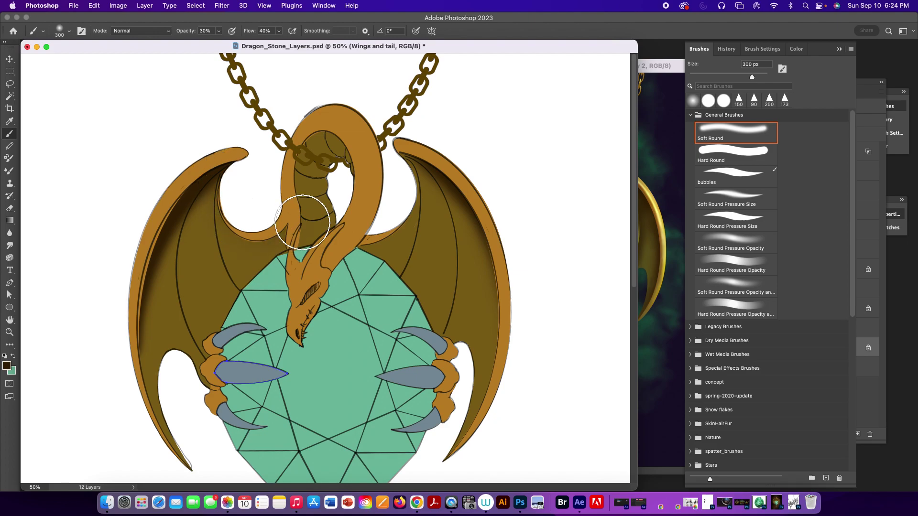
{"action": "mouse_move", "coordinate": [224, 192]}
{"action": "left_mouse_down"}
{"action": "mouse_move", "coordinate": [280, 233]}
{"action": "mouse_move", "coordinate": [243, 235]}
{"action": "mouse_move", "coordinate": [215, 175]}
{"action": "left_mouse_up"}
{"action": "mouse_move", "coordinate": [167, 228]}
{"action": "left_mouse_down"}
{"action": "mouse_move", "coordinate": [145, 297]}
{"action": "mouse_move", "coordinate": [165, 235]}
{"action": "mouse_move", "coordinate": [154, 436]}
{"action": "mouse_move", "coordinate": [192, 178]}
{"action": "mouse_move", "coordinate": [149, 366]}
{"action": "mouse_move", "coordinate": [152, 377]}
{"action": "mouse_move", "coordinate": [205, 165]}
{"action": "left_mouse_up"}
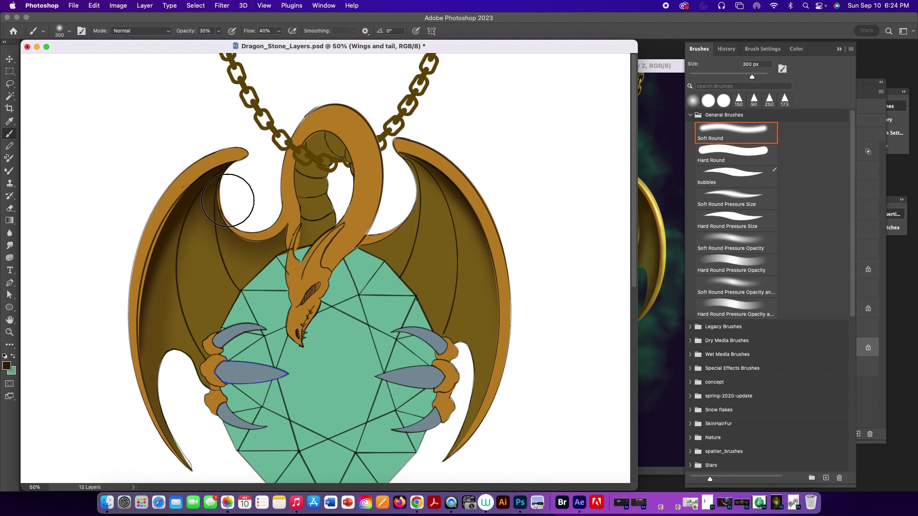
{"action": "mouse_move", "coordinate": [419, 158]}
{"action": "left_mouse_down"}
{"action": "mouse_move", "coordinate": [347, 290]}
{"action": "mouse_move", "coordinate": [413, 201]}
{"action": "mouse_move", "coordinate": [375, 250]}
{"action": "left_mouse_up"}
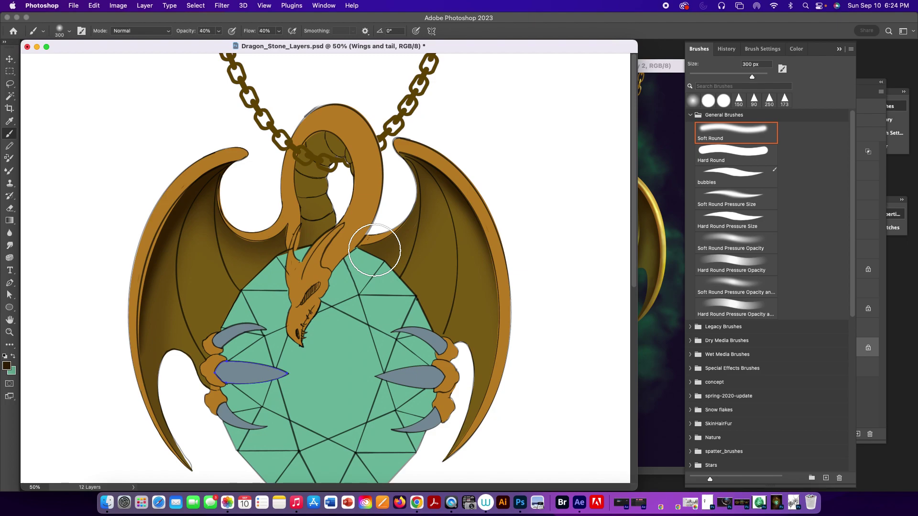
{"action": "mouse_move", "coordinate": [375, 250]}
{"action": "left_mouse_down"}
{"action": "mouse_move", "coordinate": [438, 180]}
{"action": "mouse_move", "coordinate": [405, 151]}
{"action": "mouse_move", "coordinate": [350, 283]}
{"action": "mouse_move", "coordinate": [404, 238]}
{"action": "mouse_move", "coordinate": [418, 153]}
{"action": "mouse_move", "coordinate": [476, 245]}
{"action": "mouse_move", "coordinate": [440, 366]}
{"action": "left_mouse_up"}
{"action": "left_click_drag", "start_coordinate": [448, 177], "coordinate": [472, 425]}
{"action": "left_click_drag", "start_coordinate": [148, 372], "coordinate": [178, 453]}
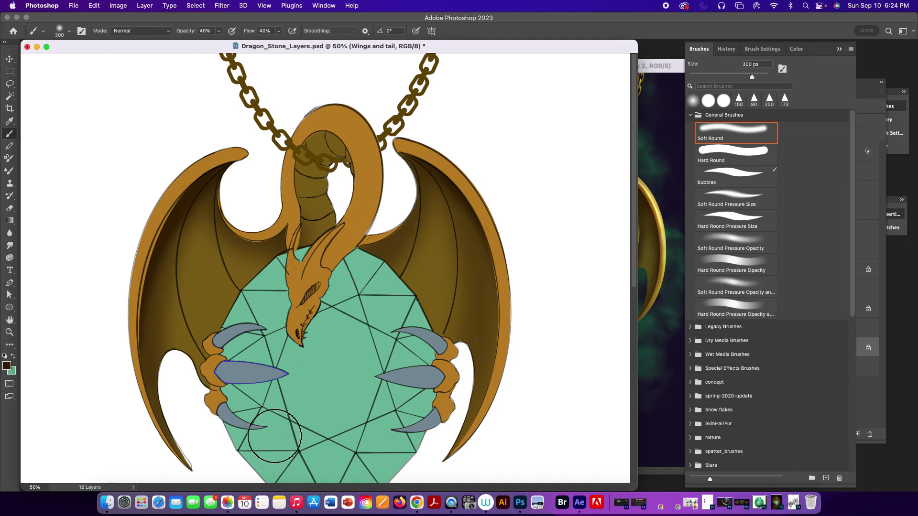
Check the finished painting, then trace a Pen path down the left wing's middle rib, across the lower stone and up the right wing's middle rib.
{"action": "left_click", "coordinate": [650, 67]}
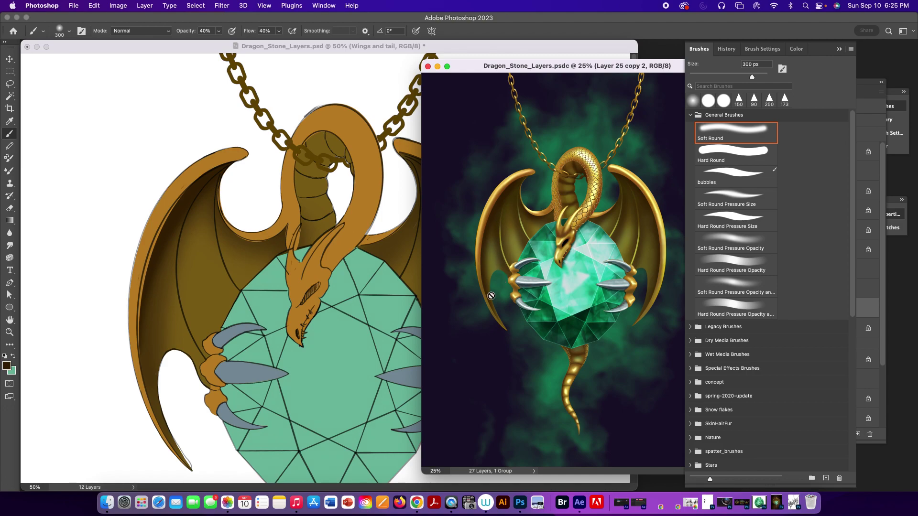
{"action": "key", "text": "p"}
{"action": "left_click", "coordinate": [356, 50]}
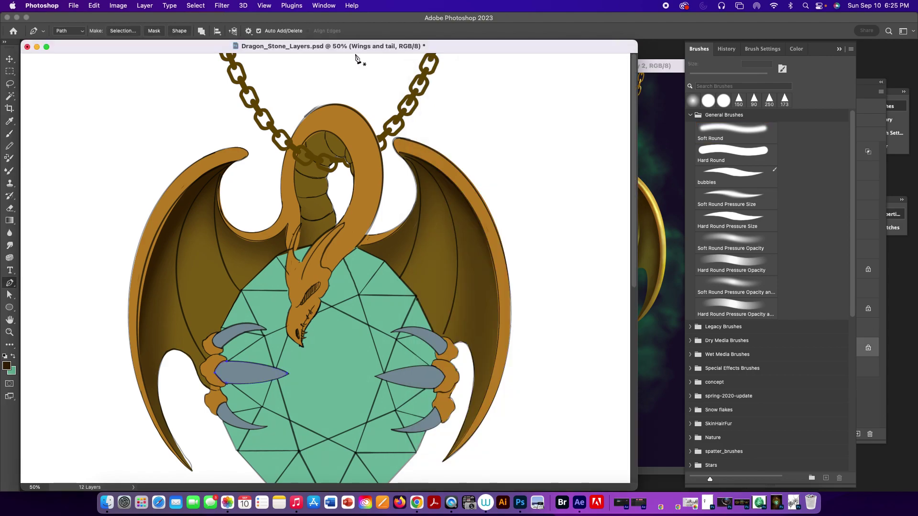
{"action": "left_click", "coordinate": [225, 169]}
{"action": "left_click_drag", "start_coordinate": [182, 311], "coordinate": [192, 338]}
{"action": "left_click_drag", "start_coordinate": [212, 399], "coordinate": [215, 410]}
{"action": "left_click", "coordinate": [294, 422]}
{"action": "left_click", "coordinate": [394, 419]}
{"action": "left_click_drag", "start_coordinate": [458, 257], "coordinate": [449, 180]}
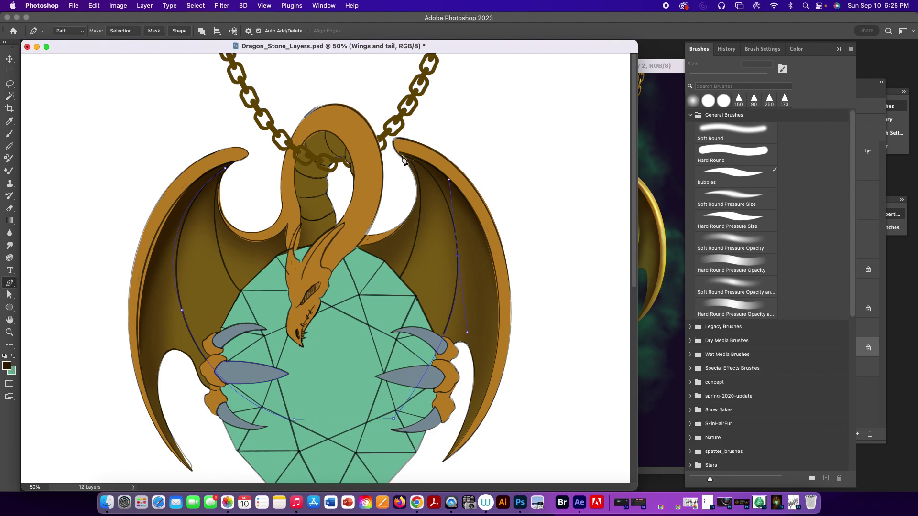
Continue the path down the right wing's inner rib, across the stone and up the left wing's inner rib, and close it at its starting point.
{"action": "left_click", "coordinate": [378, 147]}
{"action": "left_click", "coordinate": [403, 156]}
{"action": "left_click_drag", "start_coordinate": [400, 278], "coordinate": [353, 349]}
{"action": "key", "text": "super+z"}
{"action": "left_click_drag", "start_coordinate": [419, 217], "coordinate": [415, 272]}
{"action": "left_click", "coordinate": [257, 304]}
{"action": "left_click_drag", "start_coordinate": [217, 253], "coordinate": [217, 236]}
{"action": "left_click", "coordinate": [225, 170]}
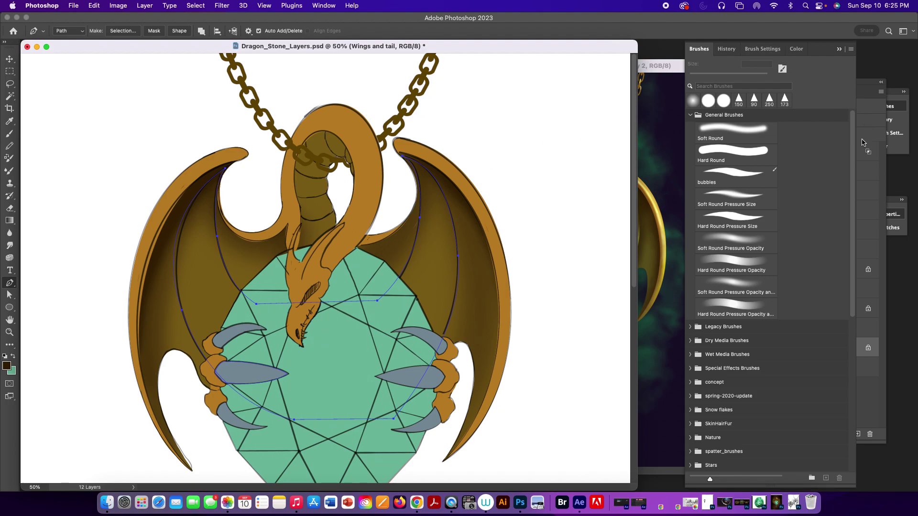
Bring up the document's list of paths and open the name of Path 2 for editing.
{"action": "left_click", "coordinate": [864, 82]}
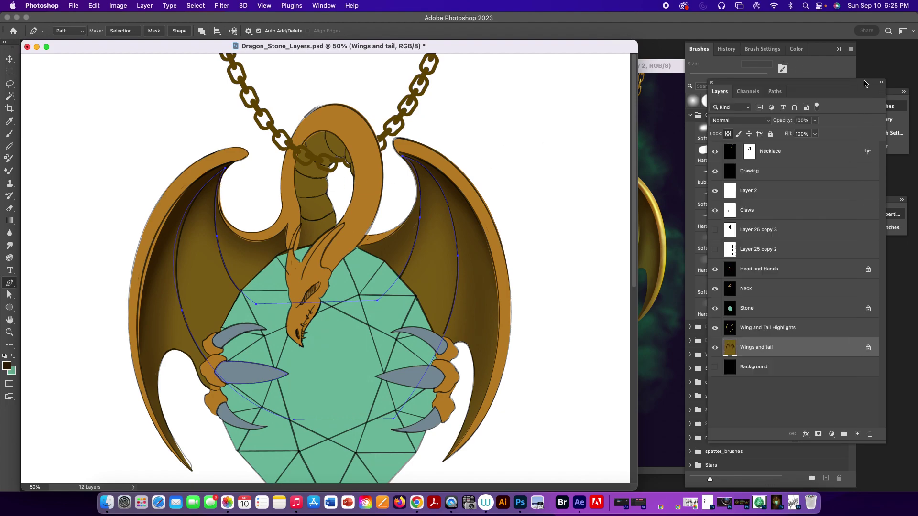
{"action": "left_click", "coordinate": [776, 91]}
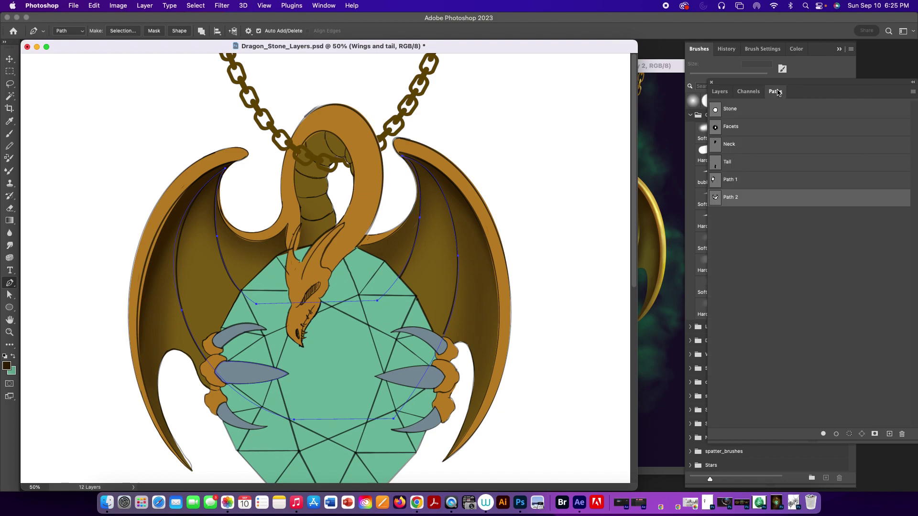
{"action": "double_click", "coordinate": [775, 197]}
{"action": "key", "text": "space"}
{"action": "left_click_drag", "start_coordinate": [471, 370], "coordinate": [467, 329]}
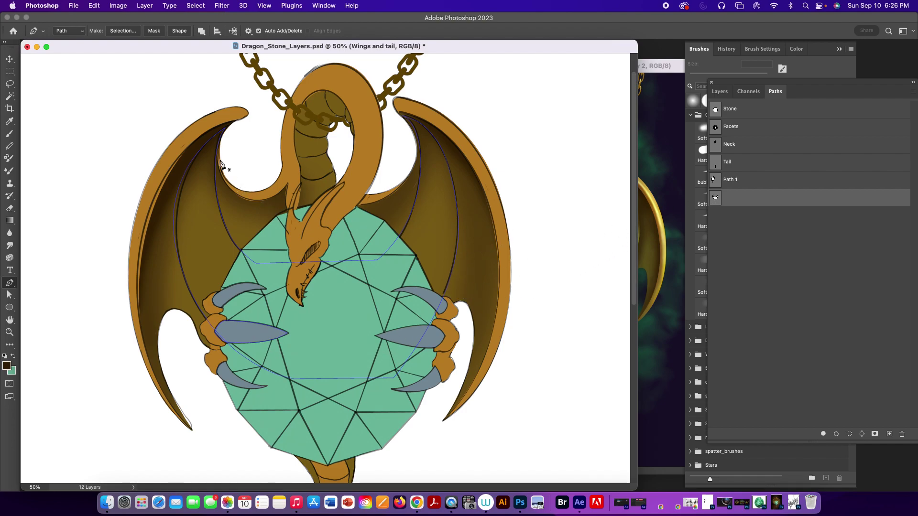
Trace a second Pen outline beside the first, down the left wing's middle rib, across the lower stone and up the right wing's middle rib.
{"action": "left_click", "coordinate": [215, 139]}
{"action": "left_click", "coordinate": [210, 337]}
{"action": "left_click_drag", "start_coordinate": [288, 377], "coordinate": [318, 386]}
{"action": "left_click", "coordinate": [287, 376]}
{"action": "left_click", "coordinate": [391, 375]}
{"action": "left_click_drag", "start_coordinate": [455, 219], "coordinate": [448, 152]}
Continue the second outline down the right inner rib, across the stone and up the left inner rib, close it and refine its curve.
{"action": "left_click_drag", "start_coordinate": [383, 262], "coordinate": [314, 340]}
{"action": "left_click", "coordinate": [384, 263]}
{"action": "left_click", "coordinate": [257, 268]}
{"action": "left_click_drag", "start_coordinate": [214, 200], "coordinate": [204, 134]}
{"action": "left_click", "coordinate": [216, 140]}
{"action": "key", "text": "a"}
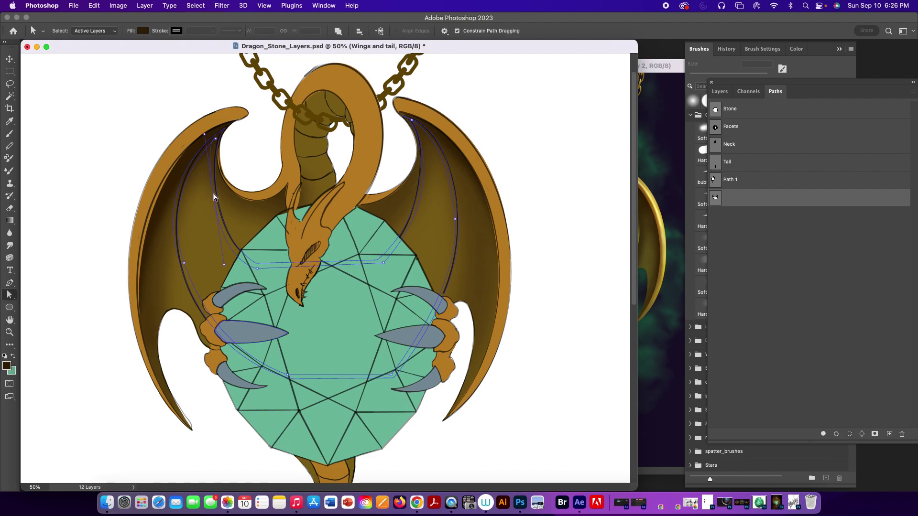
{"action": "left_click_drag", "start_coordinate": [209, 153], "coordinate": [211, 153]}
Preview the new path as a selection, deselect it, and rename the path to "Wing section".
{"action": "left_click", "coordinate": [848, 433]}
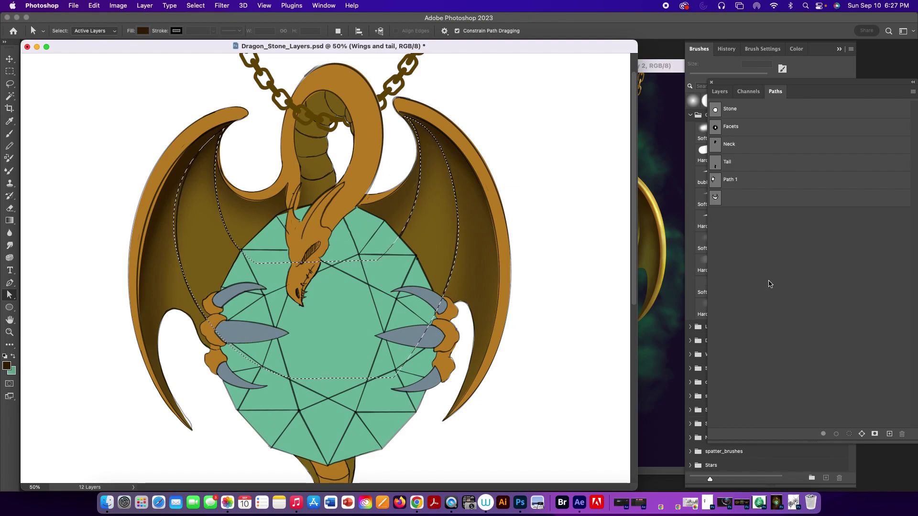
{"action": "key", "text": "super+d"}
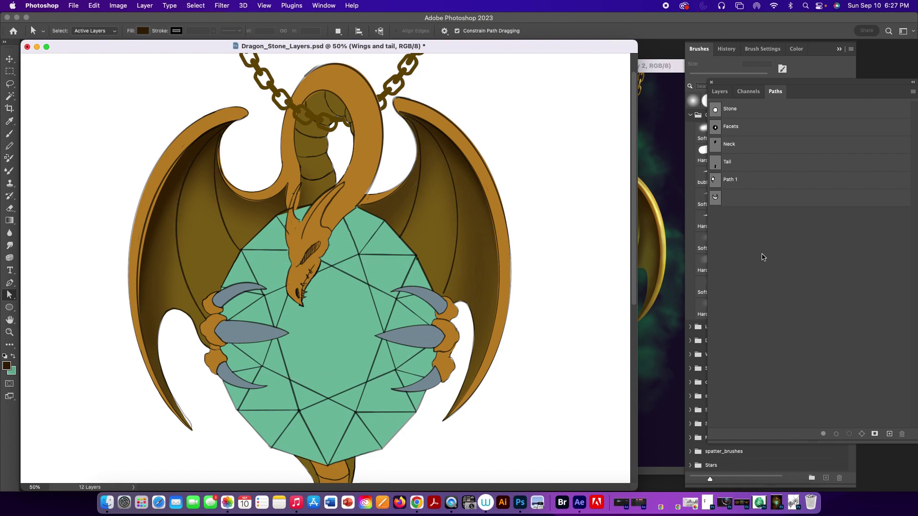
{"action": "left_click", "coordinate": [730, 200]}
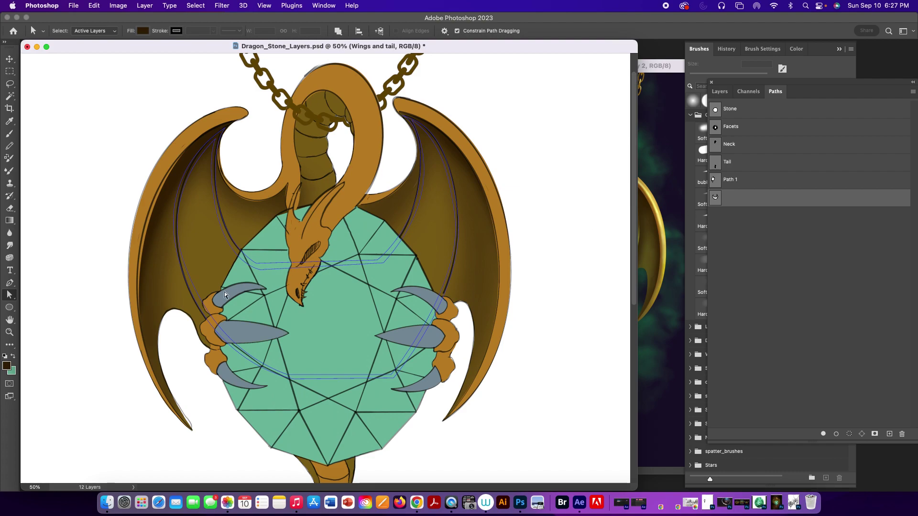
{"action": "double_click", "coordinate": [734, 197]}
{"action": "type", "text": "Wing section"}
Adjust the curve handles of the Wing section outlines so they follow the left wing's middle rib.
{"action": "left_click", "coordinate": [174, 220]}
{"action": "left_click_drag", "start_coordinate": [149, 176], "coordinate": [158, 181]}
{"action": "left_click", "coordinate": [185, 268]}
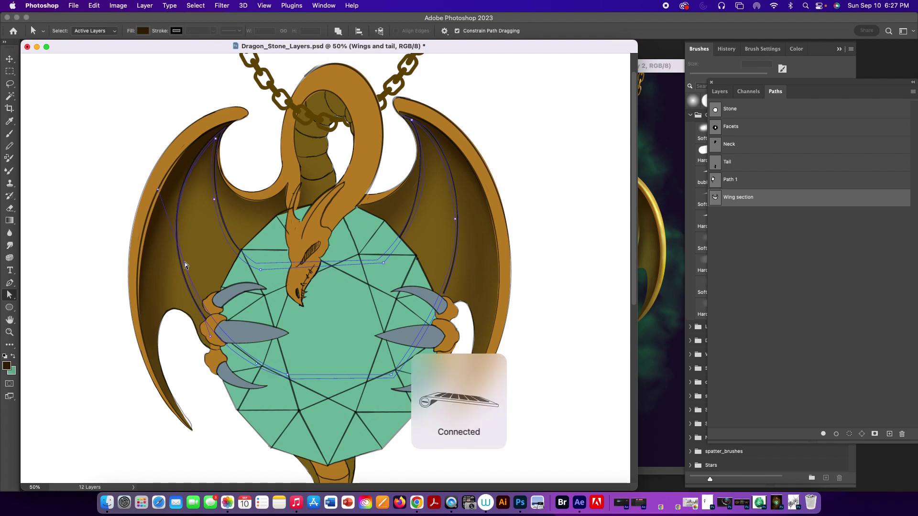
{"action": "left_click_drag", "start_coordinate": [161, 195], "coordinate": [164, 204]}
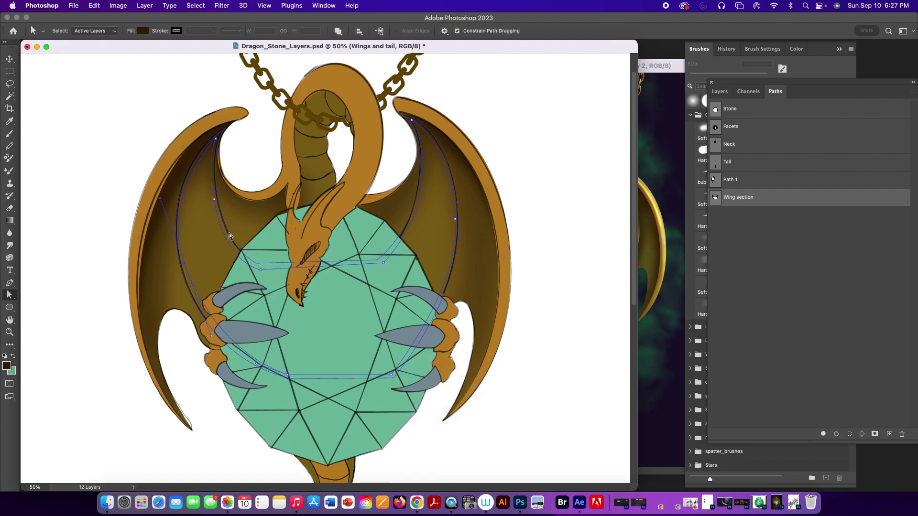
{"action": "left_click", "coordinate": [269, 263]}
{"action": "left_click", "coordinate": [203, 311]}
{"action": "left_click", "coordinate": [208, 342]}
{"action": "left_click", "coordinate": [253, 261]}
Load one Wing section outline as a selection and subtract the other with a feather radius of 0, leaving narrow bands along the ribs.
{"action": "left_click", "coordinate": [849, 434]}
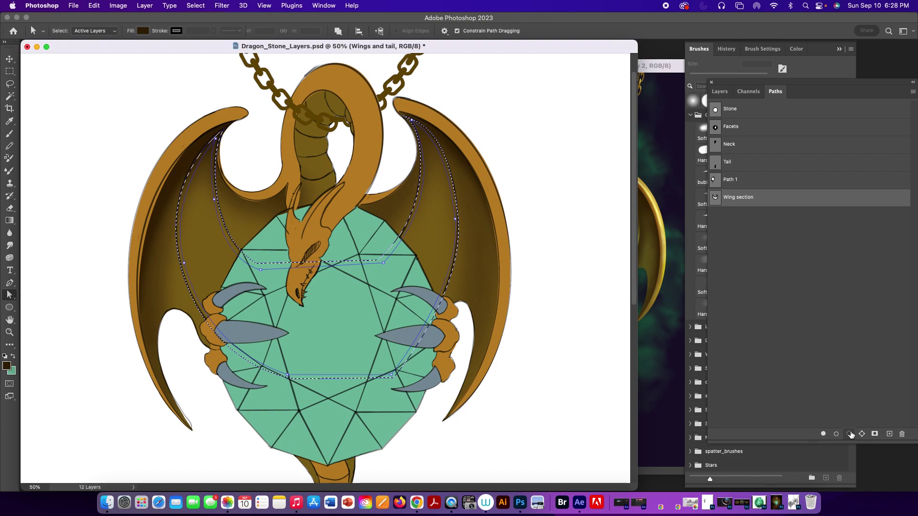
{"action": "left_click", "coordinate": [850, 435], "text": "alt"}
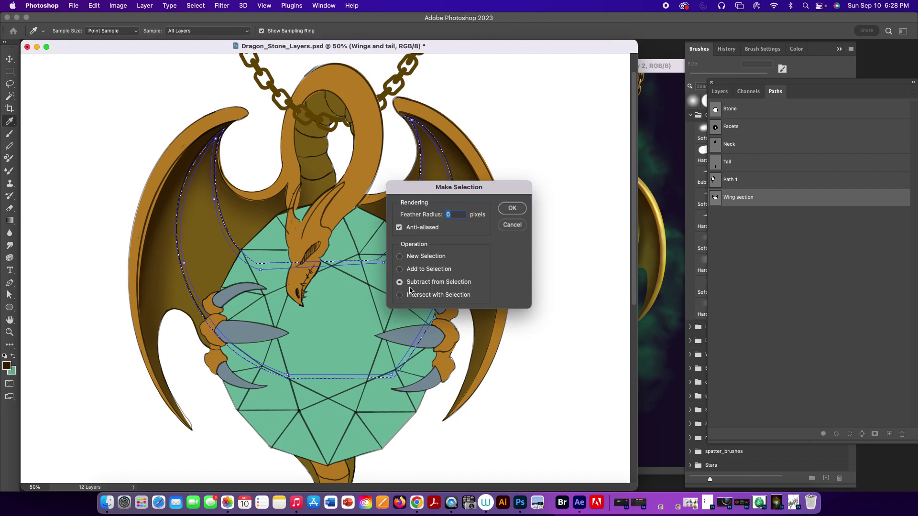
{"action": "left_click", "coordinate": [511, 210]}
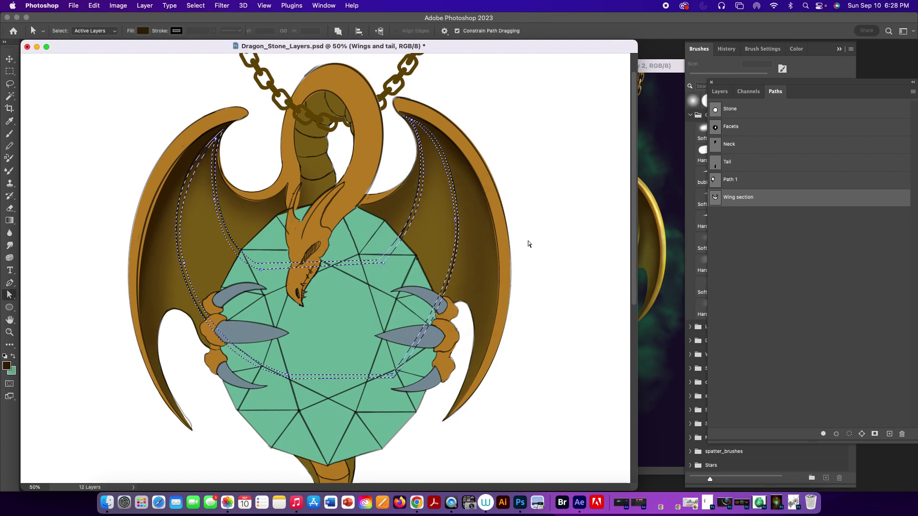
{"action": "left_click", "coordinate": [761, 291]}
{"action": "key", "text": "b"}
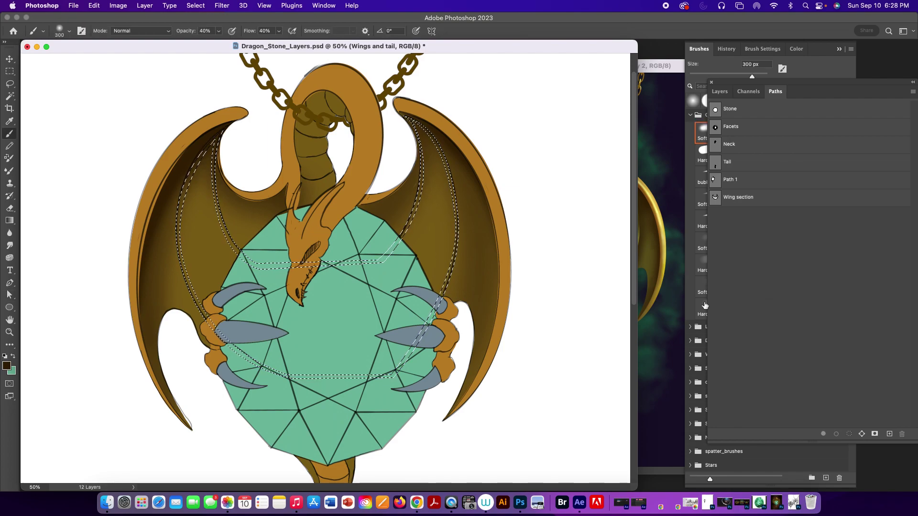
Examine the finished dragon painting and the metallic scarab reference photo, and return to the working document.
{"action": "left_click_drag", "start_coordinate": [583, 46], "coordinate": [540, 47]}
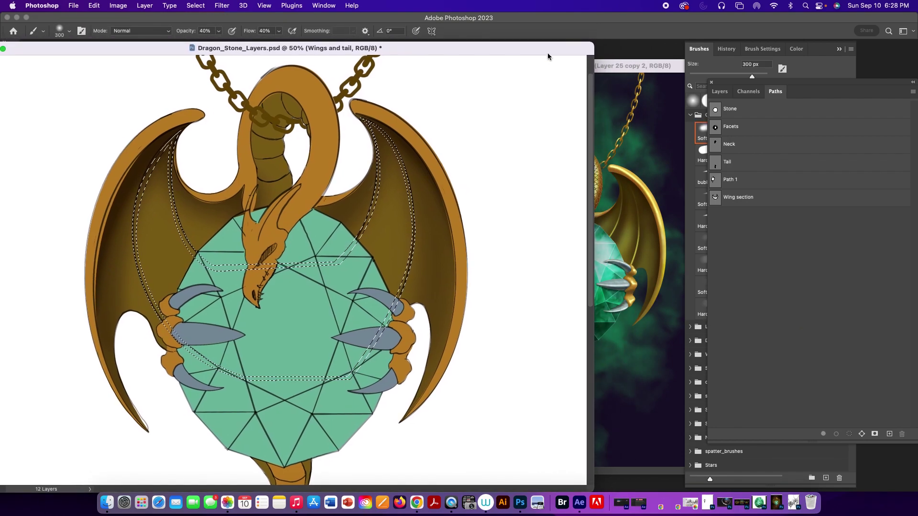
{"action": "left_click", "coordinate": [644, 239]}
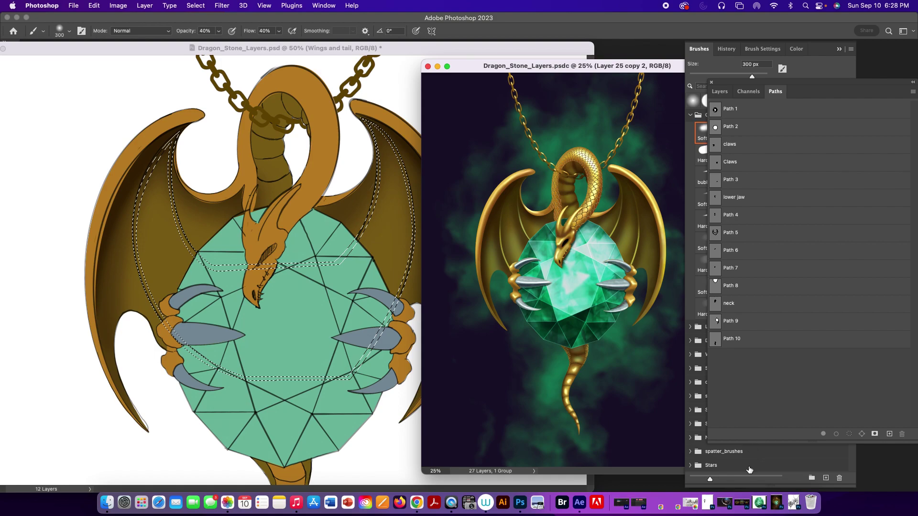
{"action": "left_click", "coordinate": [696, 504]}
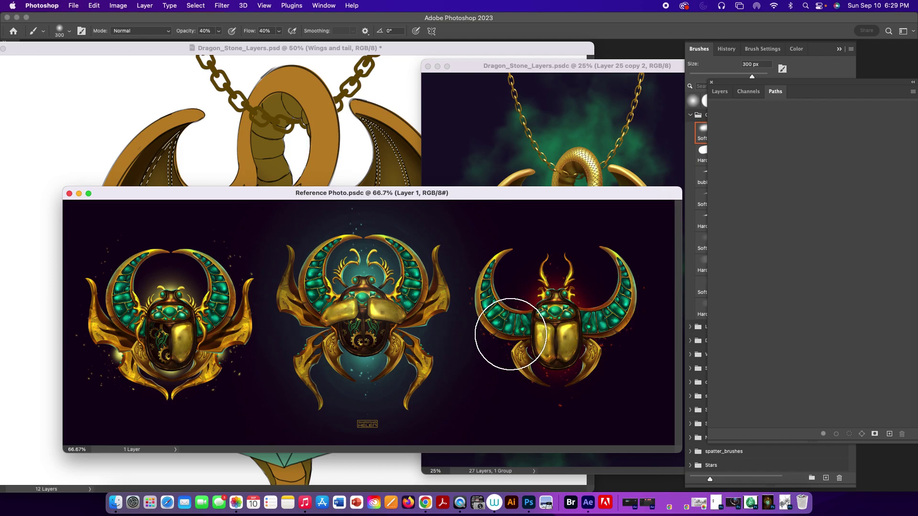
{"action": "left_click", "coordinate": [79, 193]}
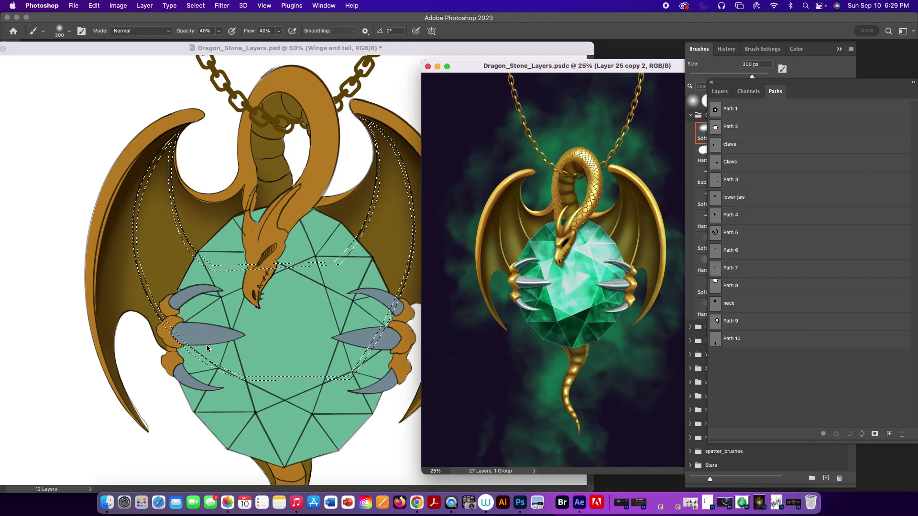
{"action": "left_click", "coordinate": [414, 84]}
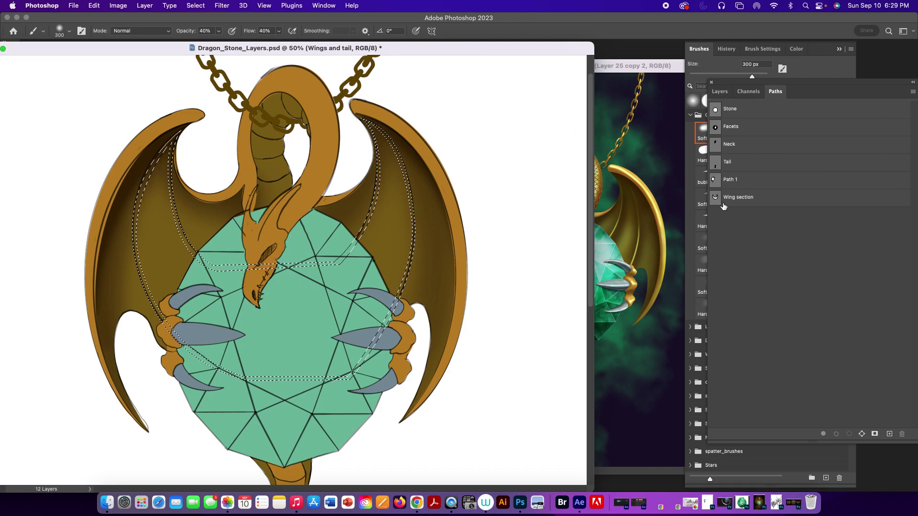
Sample an olive-yellow wing highlight colour from the finished painting and bring the working document back to the front.
{"action": "left_click", "coordinate": [720, 92]}
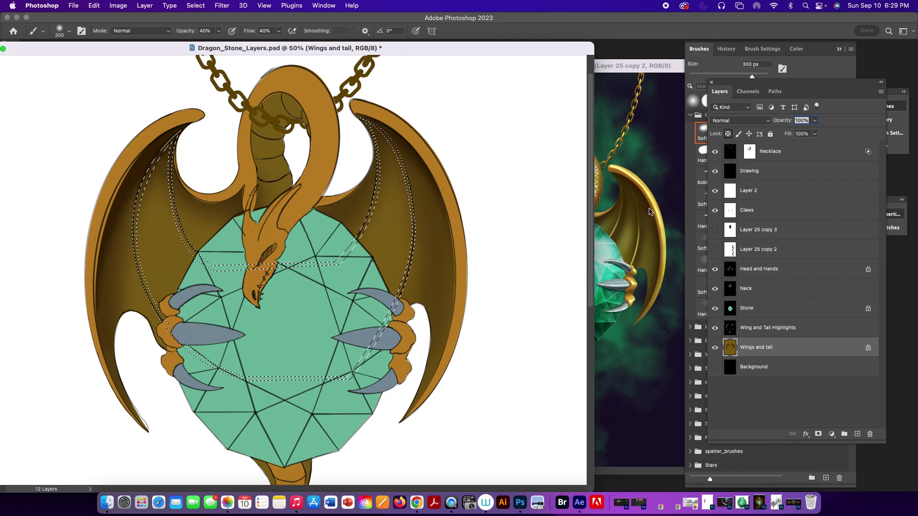
{"action": "left_click", "coordinate": [636, 257]}
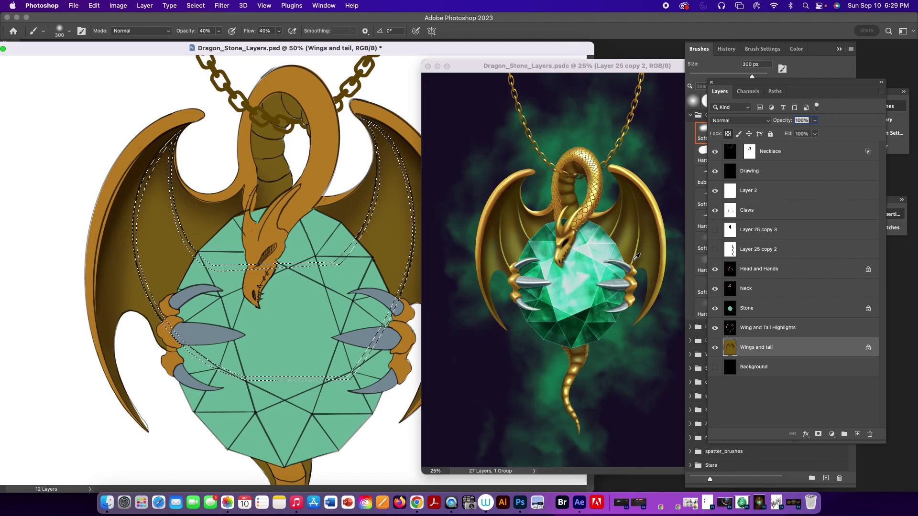
{"action": "left_click", "coordinate": [507, 258], "text": "alt"}
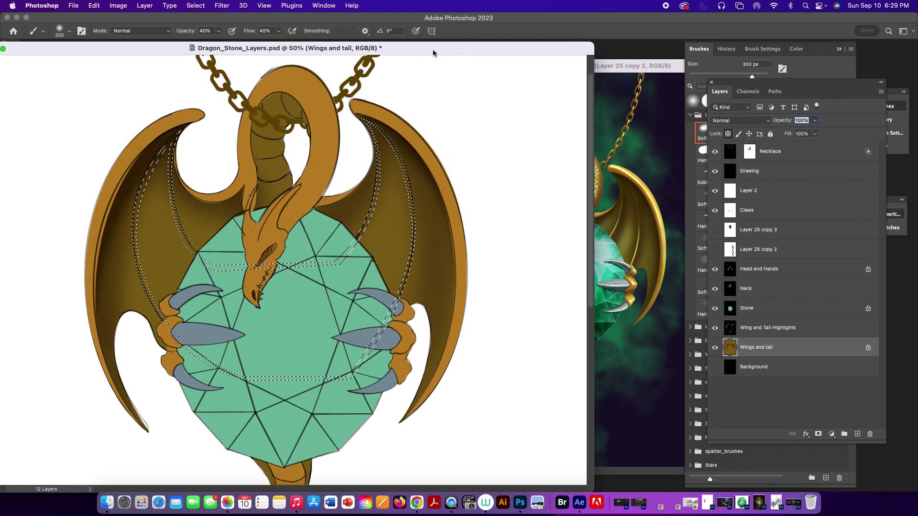
{"action": "left_click_drag", "start_coordinate": [432, 52], "coordinate": [485, 55]}
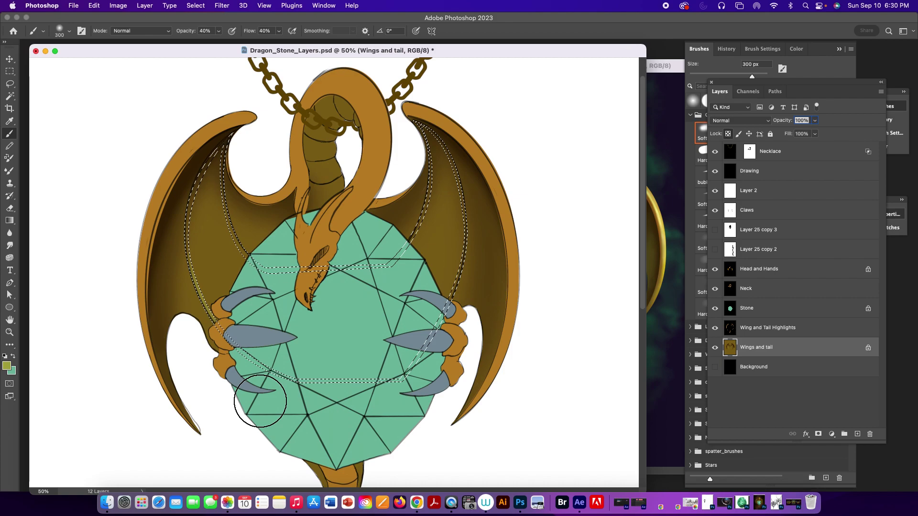
Hide the selection outline and paint olive-yellow highlights along the ribs of both wings with the soft 300 px brush.
{"action": "key", "text": "super+d"}
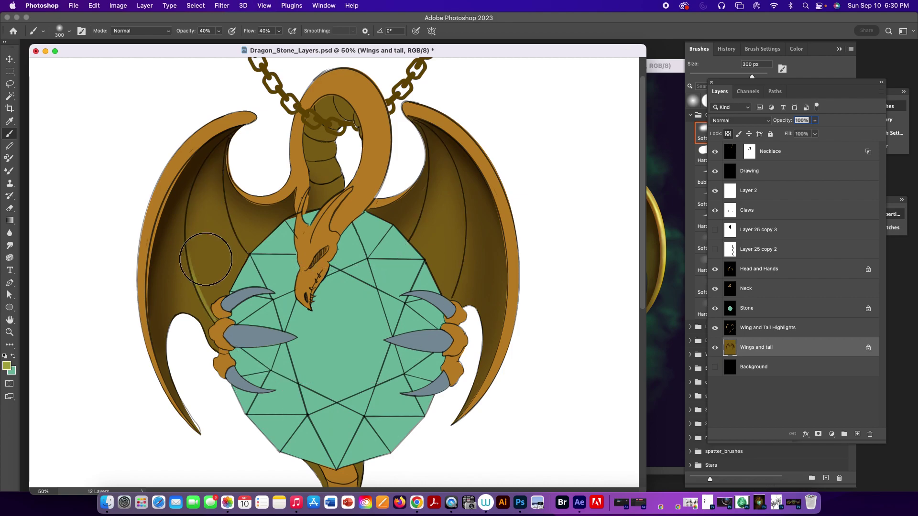
{"action": "left_click_drag", "start_coordinate": [196, 265], "coordinate": [193, 217]}
{"action": "left_click_drag", "start_coordinate": [267, 276], "coordinate": [231, 212]}
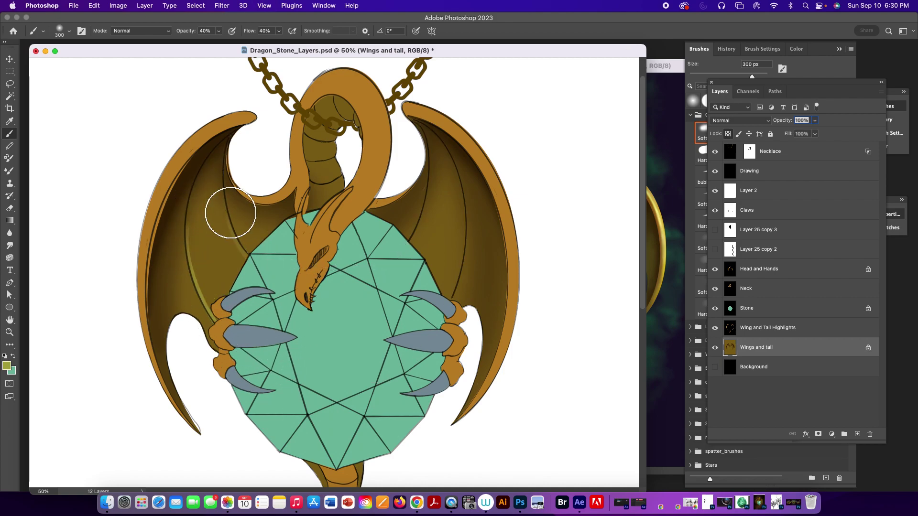
{"action": "left_click_drag", "start_coordinate": [273, 282], "coordinate": [225, 190]}
{"action": "left_click_drag", "start_coordinate": [384, 278], "coordinate": [434, 205]}
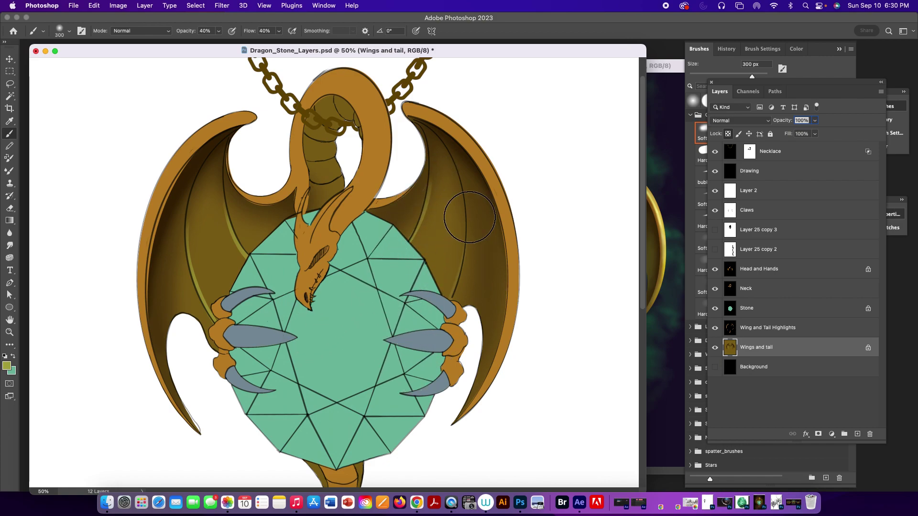
Hide the Drawing layer and reduce the brush size to 150 px.
{"action": "left_click", "coordinate": [716, 171]}
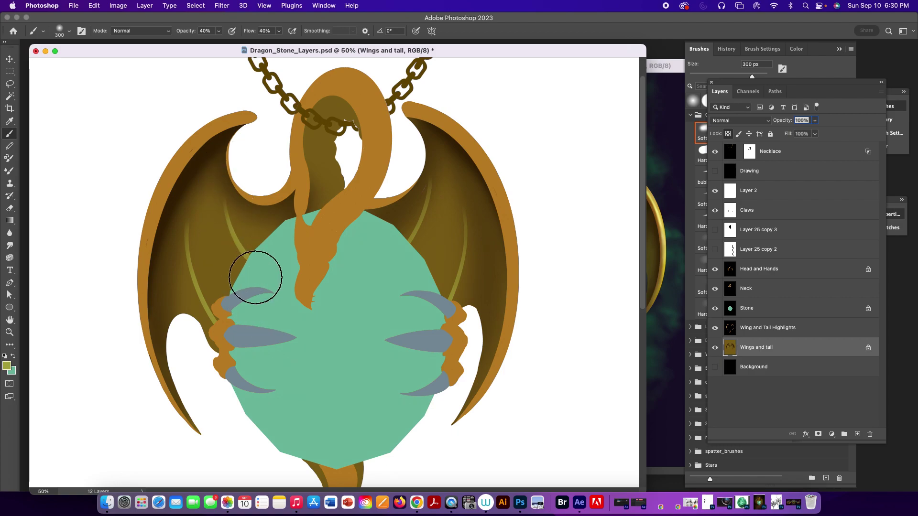
{"action": "key", "text": "bracketleft"}
{"action": "key", "text": "bracketleft"}
{"action": "key", "text": "bracketleft"}
{"action": "key", "text": "bracketleft"}
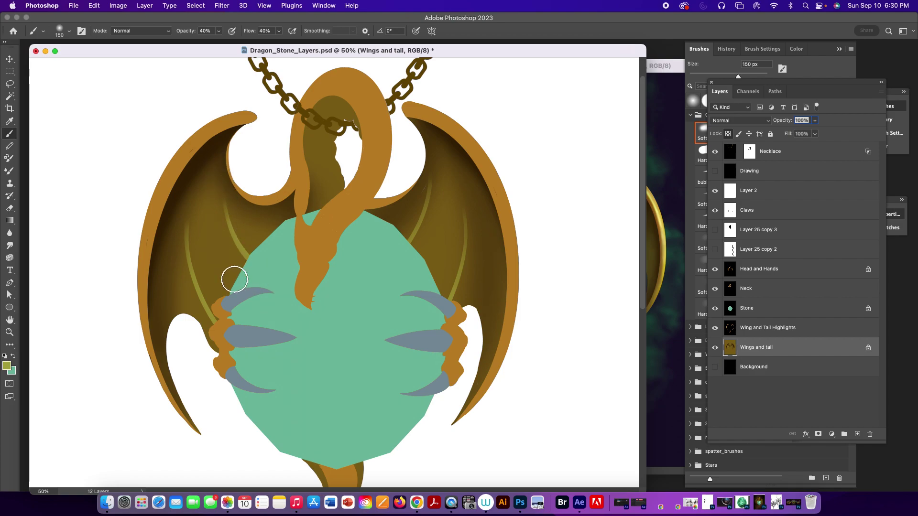
Invert the rib selection, hide its outline, and paint sampled dark brown shading beside the rib highlights on both wings.
{"action": "key", "text": "super+shift+d"}
{"action": "key", "text": "super+shift+i"}
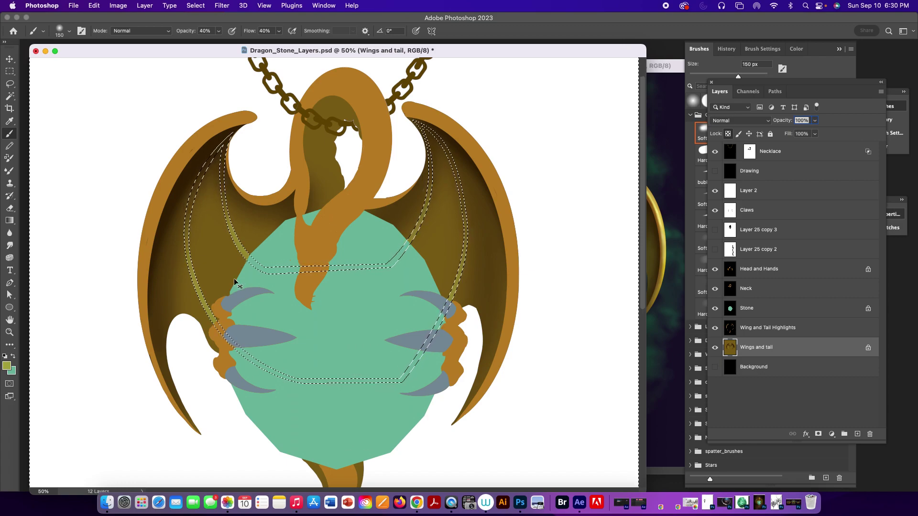
{"action": "key", "text": "super+d"}
{"action": "left_click", "coordinate": [196, 163], "text": "alt"}
{"action": "mouse_move", "coordinate": [189, 271]}
{"action": "left_mouse_down"}
{"action": "mouse_move", "coordinate": [187, 196]}
{"action": "mouse_move", "coordinate": [231, 215]}
{"action": "mouse_move", "coordinate": [219, 181]}
{"action": "mouse_move", "coordinate": [278, 298]}
{"action": "mouse_move", "coordinate": [263, 283]}
{"action": "mouse_move", "coordinate": [229, 166]}
{"action": "left_mouse_up"}
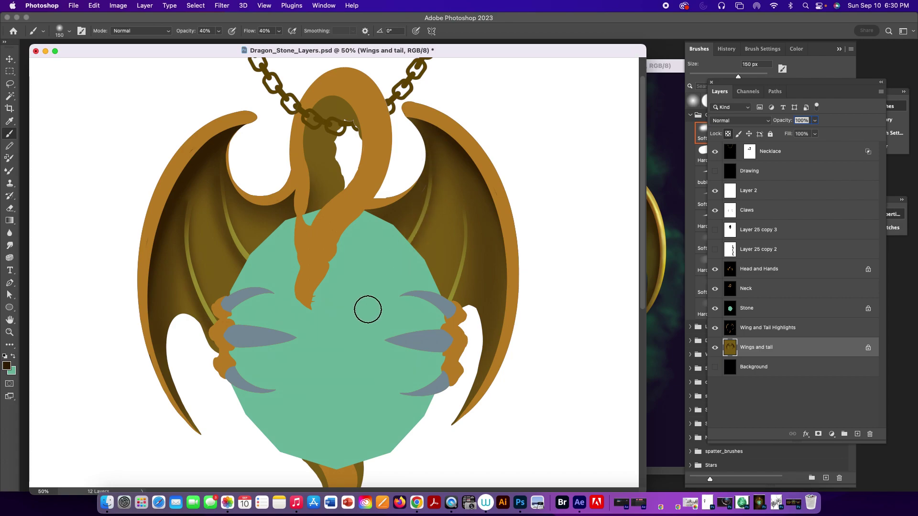
{"action": "left_click_drag", "start_coordinate": [455, 144], "coordinate": [448, 296]}
{"action": "left_click_drag", "start_coordinate": [461, 173], "coordinate": [448, 294]}
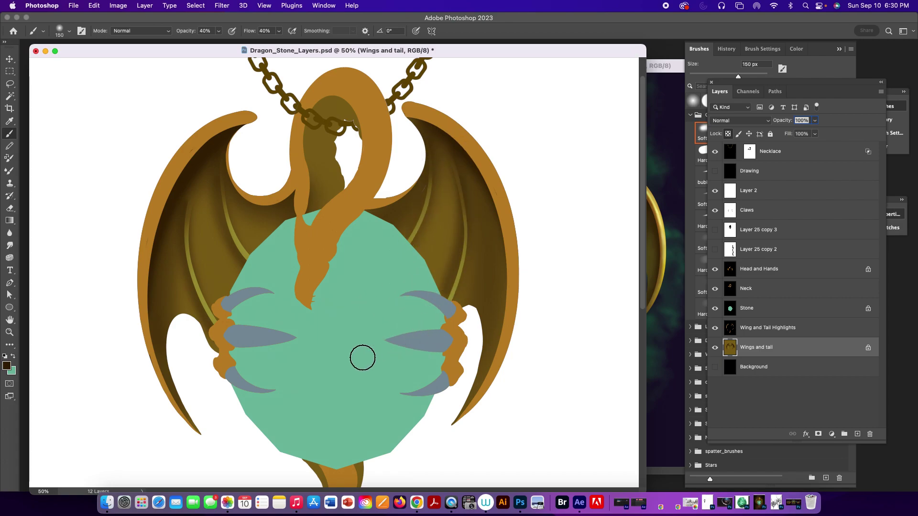
Sample the olive rib highlight and brighten the lower part of the left wing's outer membrane with a 200 px soft brush.
{"action": "left_click", "coordinate": [242, 248], "text": "alt"}
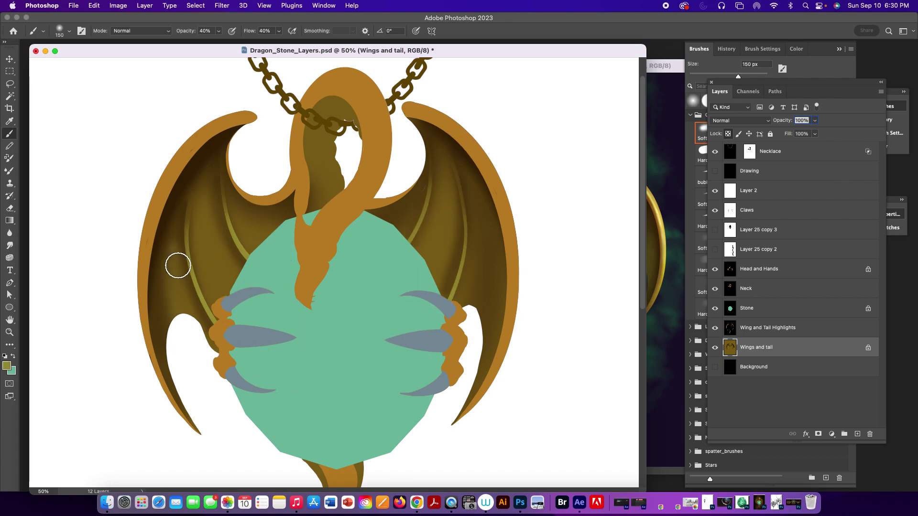
{"action": "left_click_drag", "start_coordinate": [178, 313], "coordinate": [178, 249]}
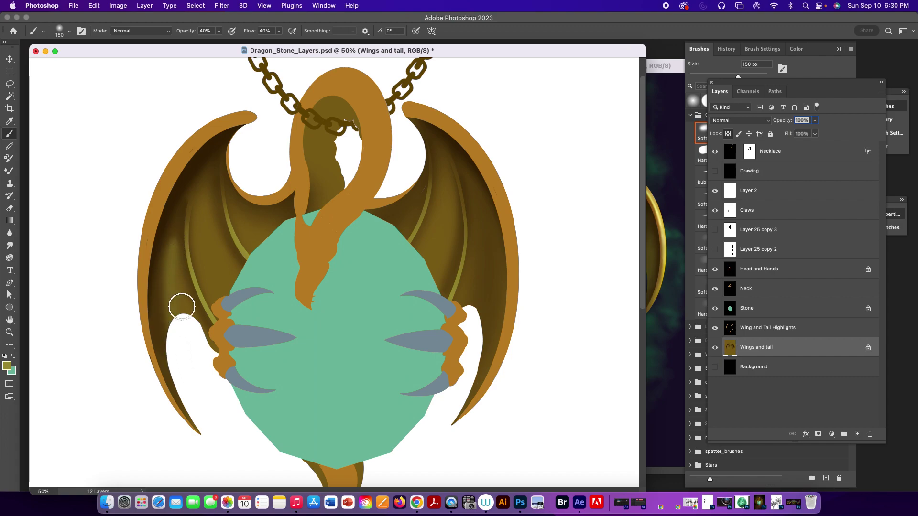
{"action": "key", "text": "super+z"}
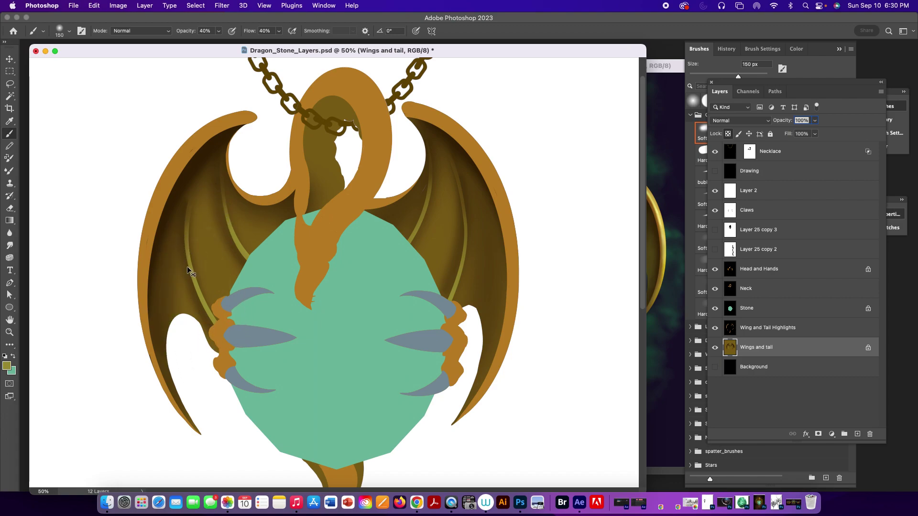
{"action": "key", "text": "bracketright"}
{"action": "key", "text": "bracketright"}
{"action": "left_click_drag", "start_coordinate": [186, 360], "coordinate": [179, 260]}
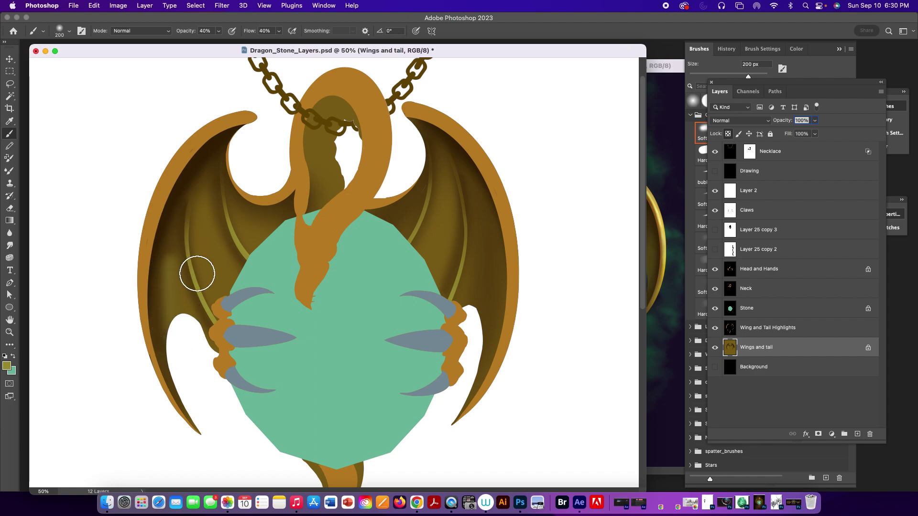
{"action": "key", "text": "z"}
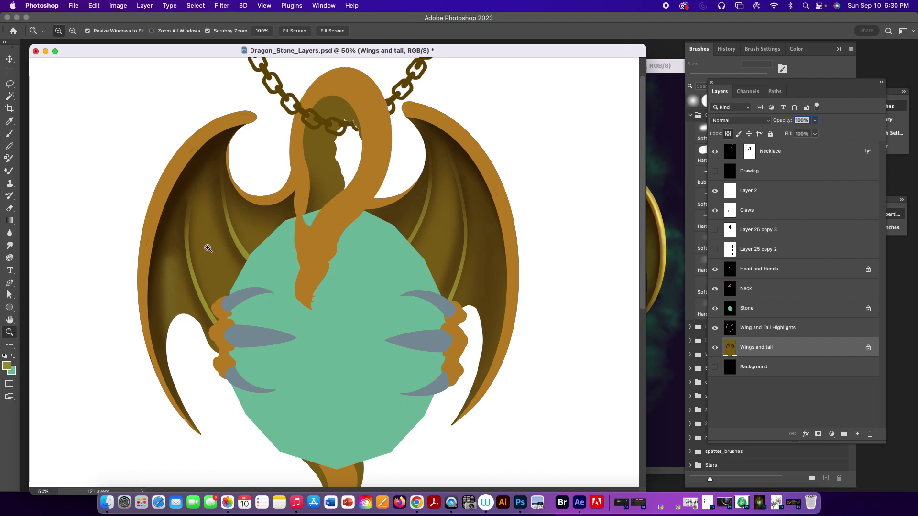
Paint olive highlights across the membrane sections of both wings with the 200 px soft brush.
{"action": "key", "text": "b"}
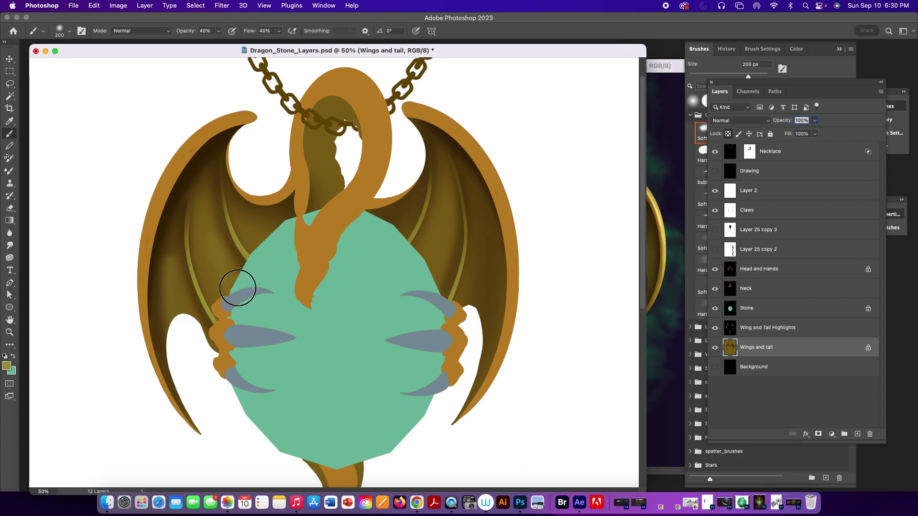
{"action": "mouse_move", "coordinate": [482, 268]}
{"action": "left_mouse_down"}
{"action": "mouse_move", "coordinate": [462, 357]}
{"action": "mouse_move", "coordinate": [479, 303]}
{"action": "left_mouse_up"}
{"action": "left_click_drag", "start_coordinate": [585, 52], "coordinate": [614, 58]}
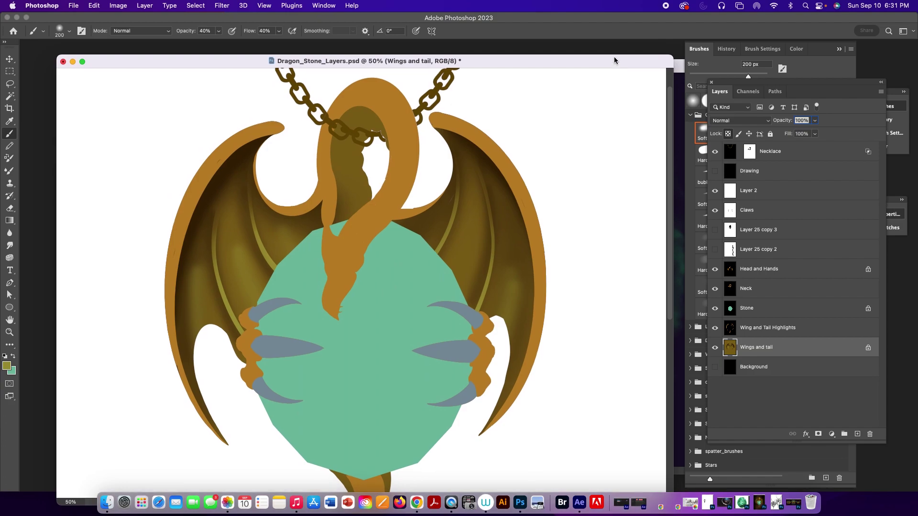
{"action": "key", "text": "super+minus"}
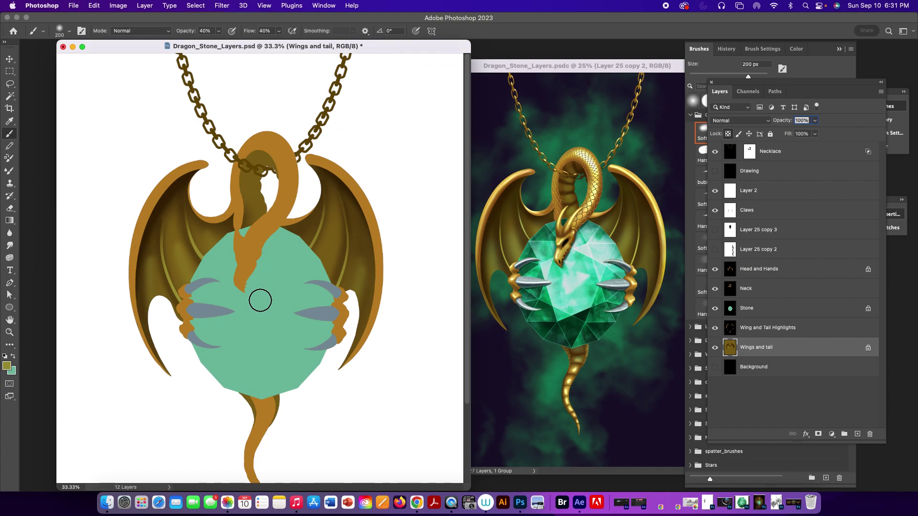
Preview the scale pattern layers Layer 25 copy 2 and Layer 25 copy 3 in turn, leaving both hidden.
{"action": "left_click", "coordinate": [718, 249]}
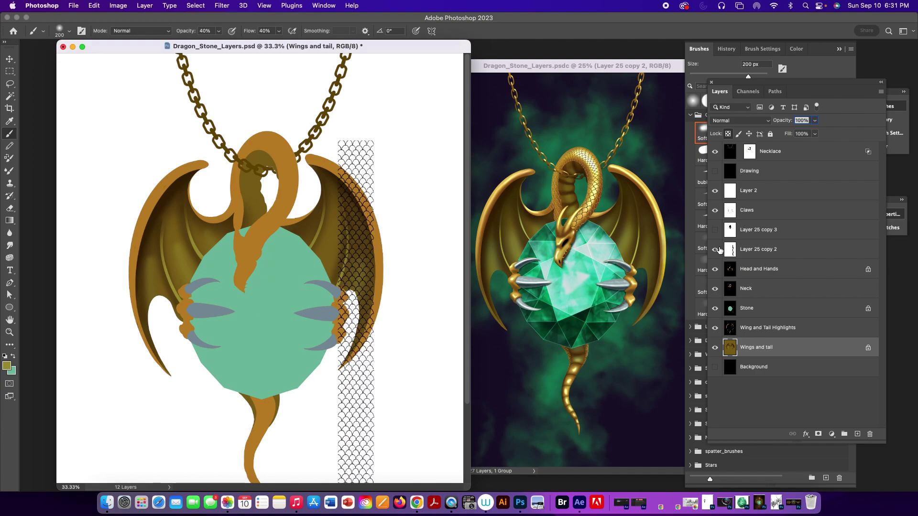
{"action": "left_click", "coordinate": [720, 248]}
{"action": "left_click", "coordinate": [719, 232]}
{"action": "left_click", "coordinate": [719, 231]}
{"action": "left_click", "coordinate": [717, 250]}
{"action": "left_click", "coordinate": [718, 249]}
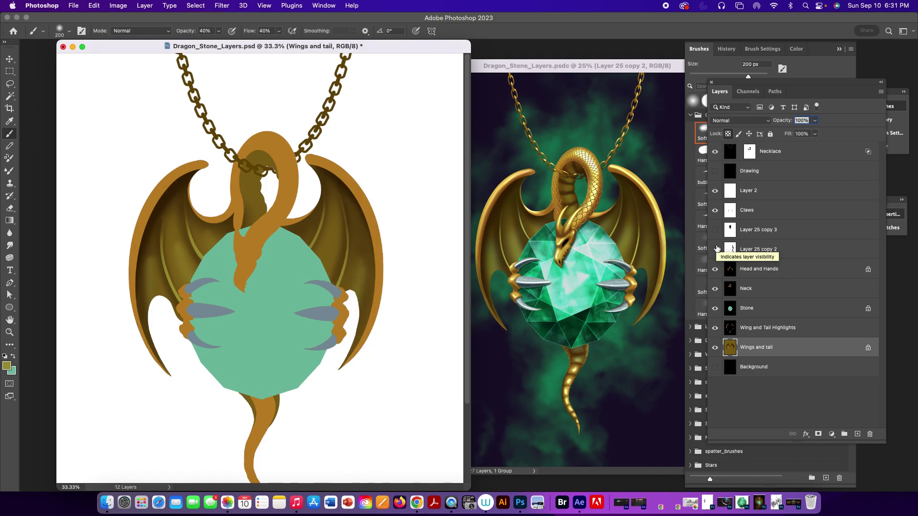
Create a new Letter document from the print presets, 8.5 x 11 in at 300 ppi with a white background.
{"action": "left_click", "coordinate": [74, 6]}
{"action": "left_click", "coordinate": [82, 19]}
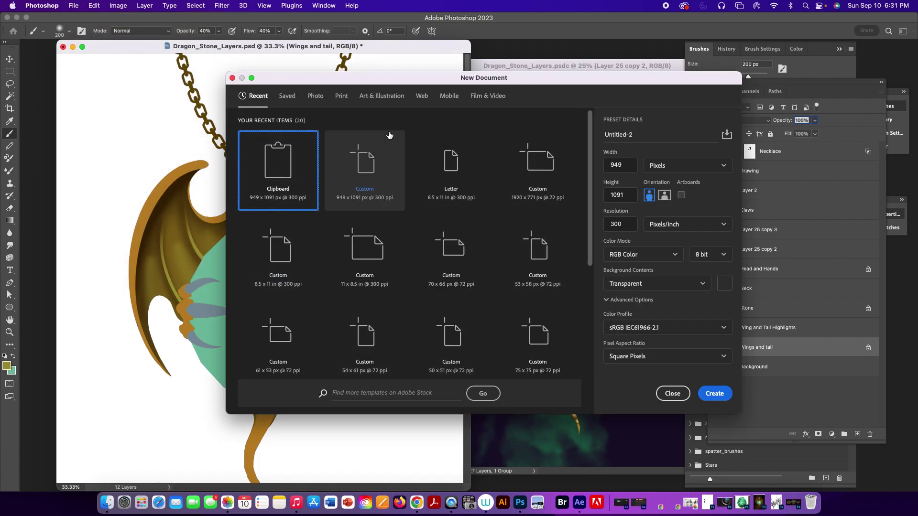
{"action": "left_click", "coordinate": [342, 96]}
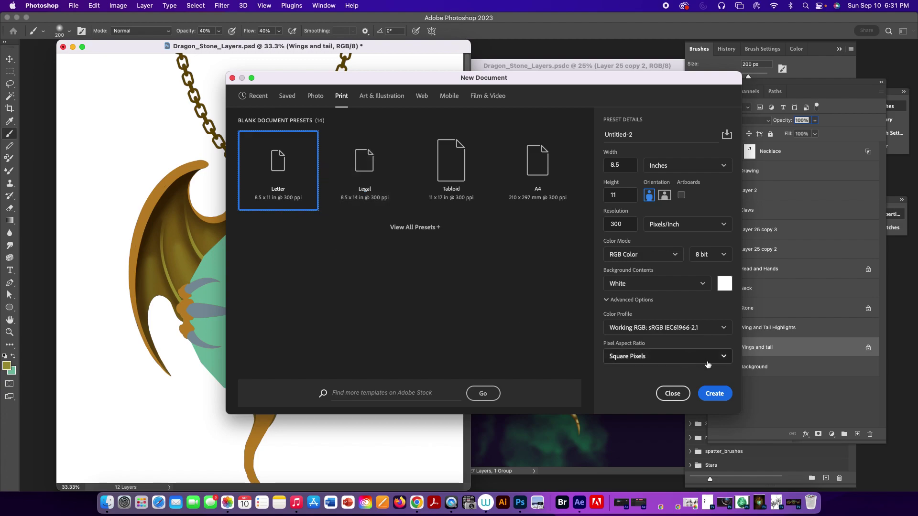
{"action": "left_click", "coordinate": [715, 393]}
Show the rulers in the blank document and place a horizontal guide slightly below the middle of the page.
{"action": "left_click_drag", "start_coordinate": [277, 50], "coordinate": [417, 88]}
{"action": "key", "text": "super+r"}
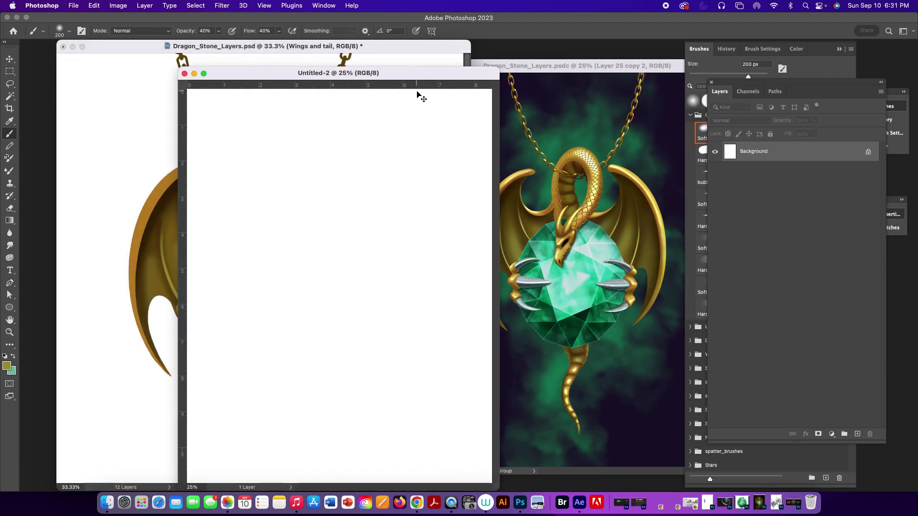
{"action": "left_click_drag", "start_coordinate": [344, 86], "coordinate": [347, 323]}
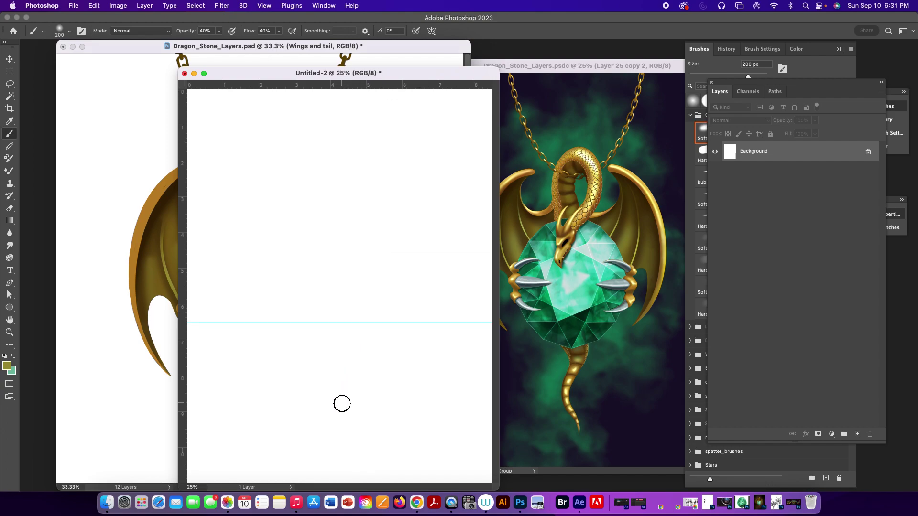
Draw the outer curve of a scale as a narrow arch path, starting and ending on the guide.
{"action": "key", "text": "p"}
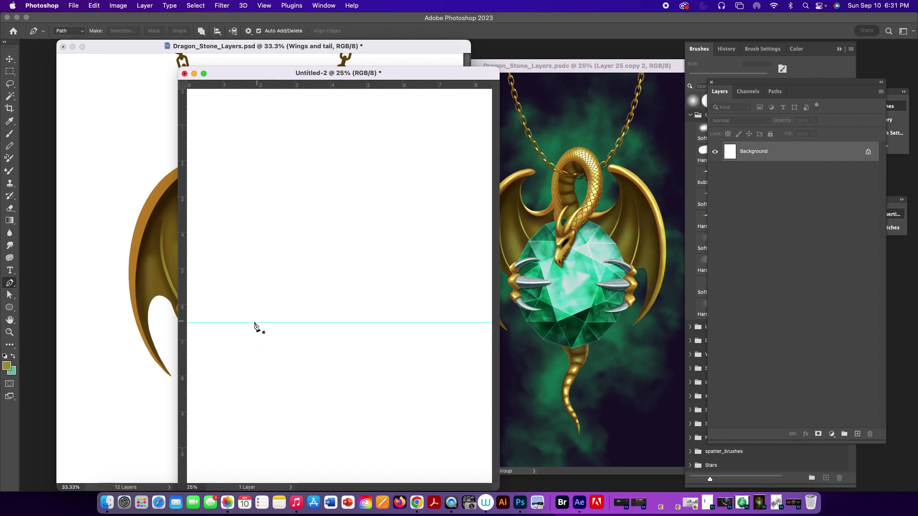
{"action": "left_click", "coordinate": [240, 324]}
{"action": "left_click_drag", "start_coordinate": [252, 302], "coordinate": [260, 303]}
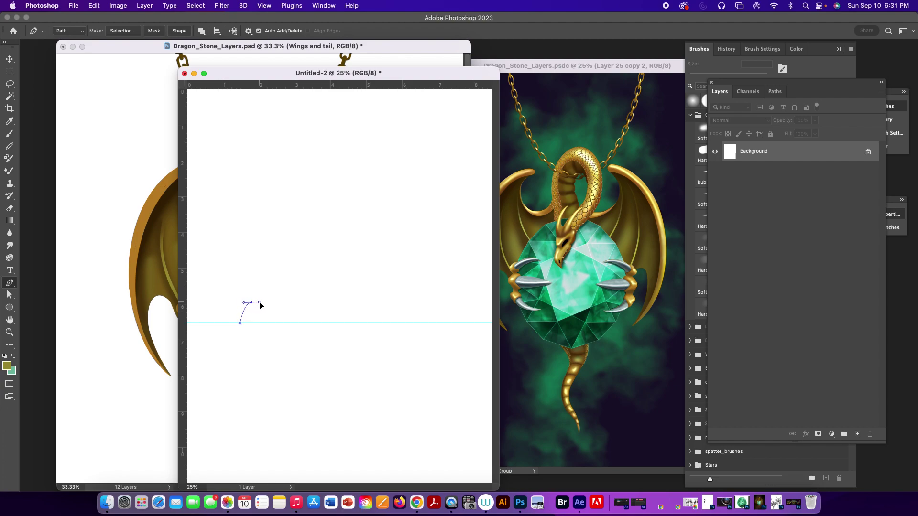
{"action": "left_click", "coordinate": [261, 324]}
Add an inner curve just beneath the arch's peak and close the path at its starting point to form a thin crescent.
{"action": "key", "text": "z"}
{"action": "left_click_drag", "start_coordinate": [259, 318], "coordinate": [416, 312]}
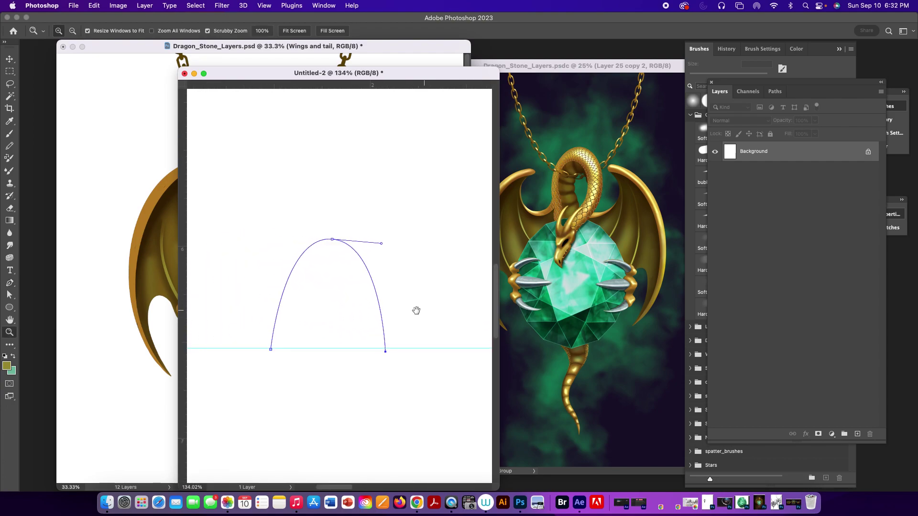
{"action": "key", "text": "p"}
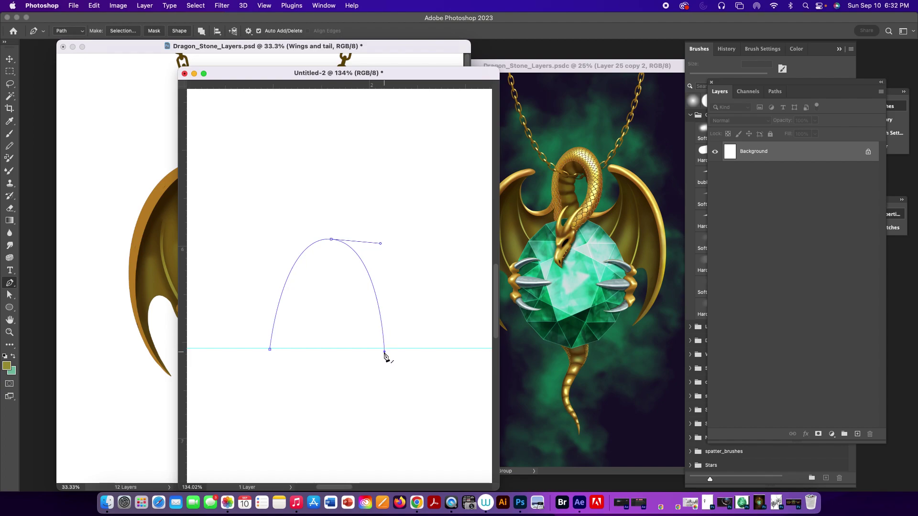
{"action": "left_click", "coordinate": [330, 254]}
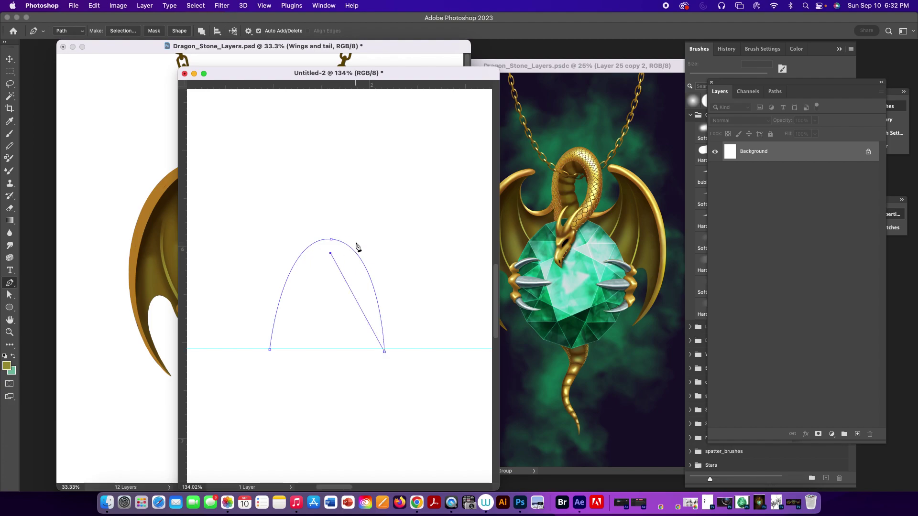
{"action": "key", "text": "super+z"}
{"action": "left_click", "coordinate": [333, 250]}
{"action": "left_click_drag", "start_coordinate": [329, 250], "coordinate": [289, 252]}
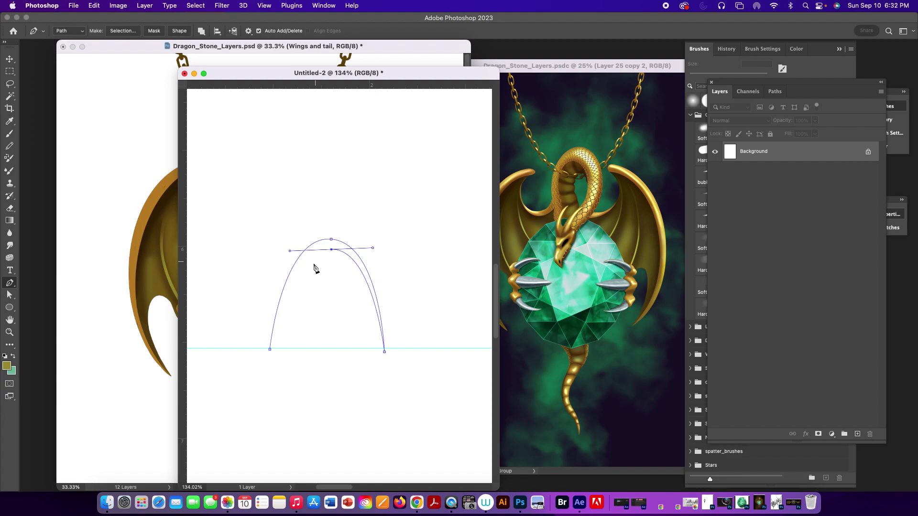
{"action": "left_click", "coordinate": [271, 349]}
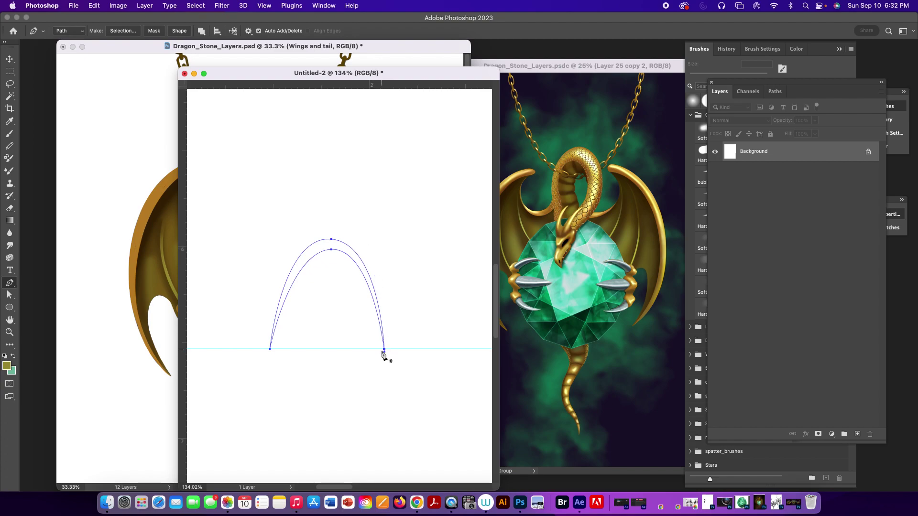
Widen the arch by moving both end points outward along the guide and level the direction handles at its peak.
{"action": "key", "text": "a"}
{"action": "left_click_drag", "start_coordinate": [384, 353], "coordinate": [393, 349]}
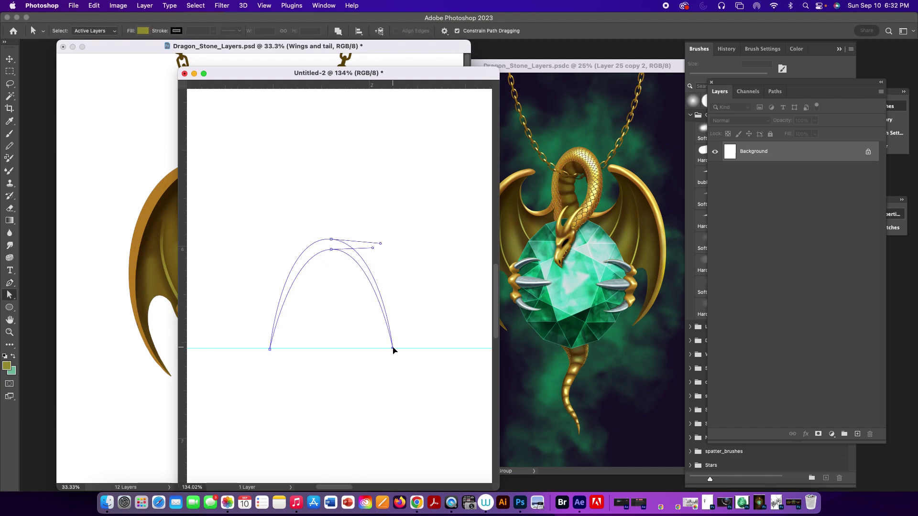
{"action": "left_click_drag", "start_coordinate": [371, 251], "coordinate": [381, 241]}
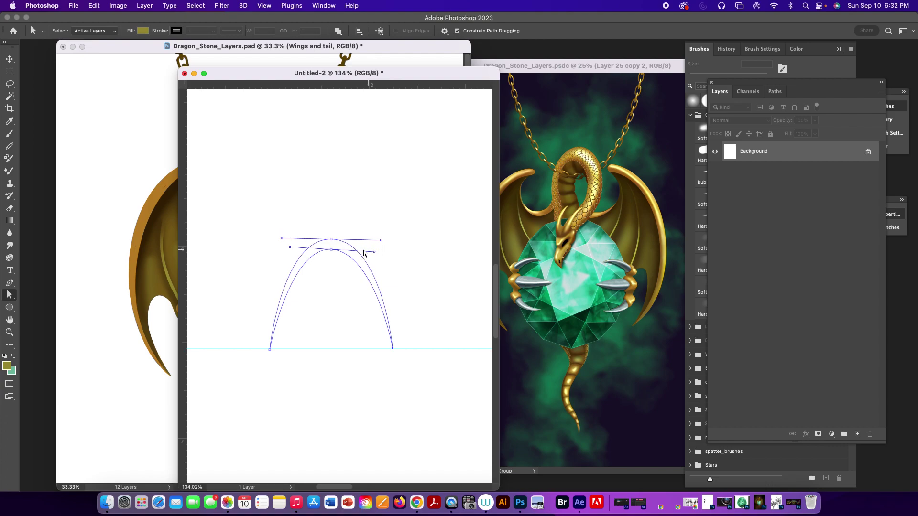
{"action": "left_click_drag", "start_coordinate": [393, 350], "coordinate": [399, 348]}
{"action": "left_click_drag", "start_coordinate": [270, 350], "coordinate": [263, 349]}
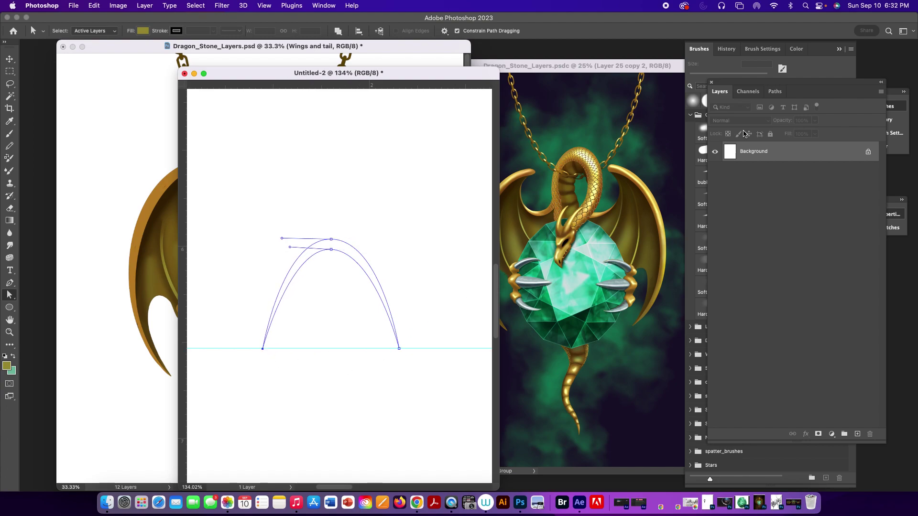
Save the arch's work path as Path 1.
{"action": "left_click", "coordinate": [775, 91]}
{"action": "double_click", "coordinate": [753, 109]}
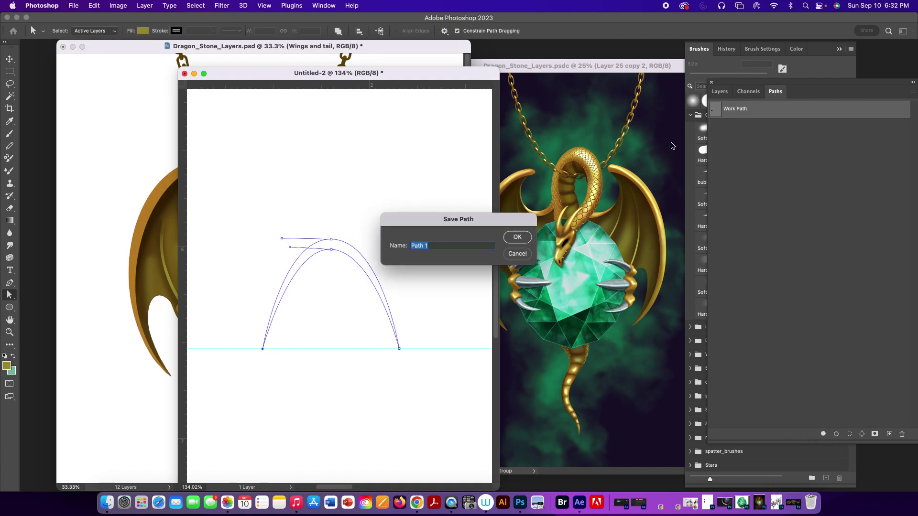
{"action": "left_click", "coordinate": [518, 237]}
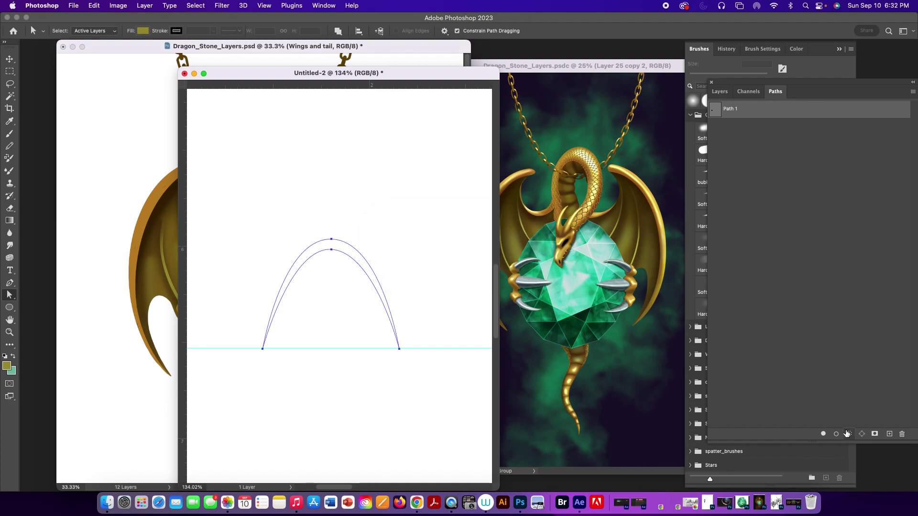
Load the arch path as a selection, reset the colors to default, and fill it with black.
{"action": "left_click", "coordinate": [849, 434]}
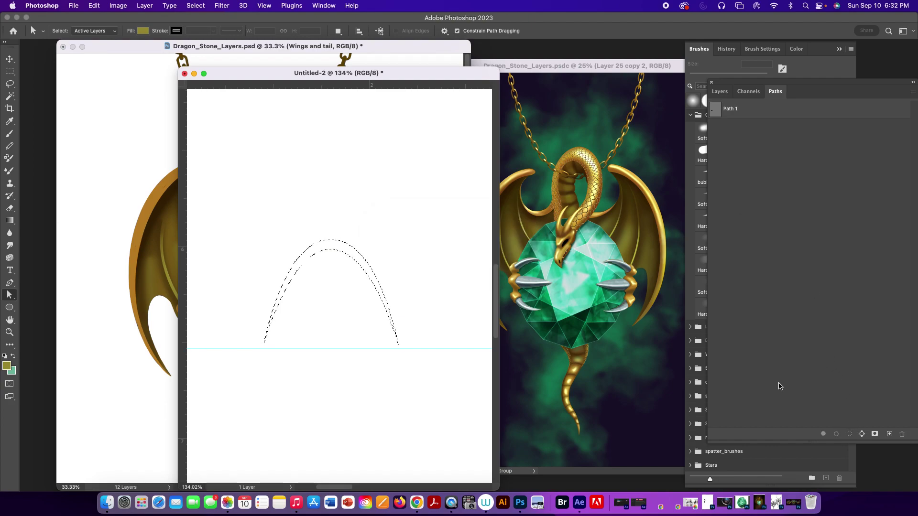
{"action": "key", "text": "d"}
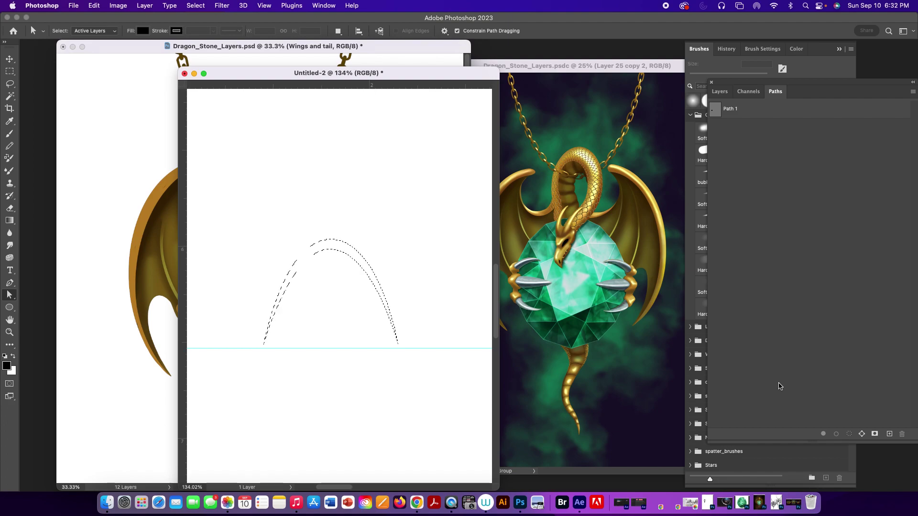
{"action": "key", "text": "alt+BackSpace"}
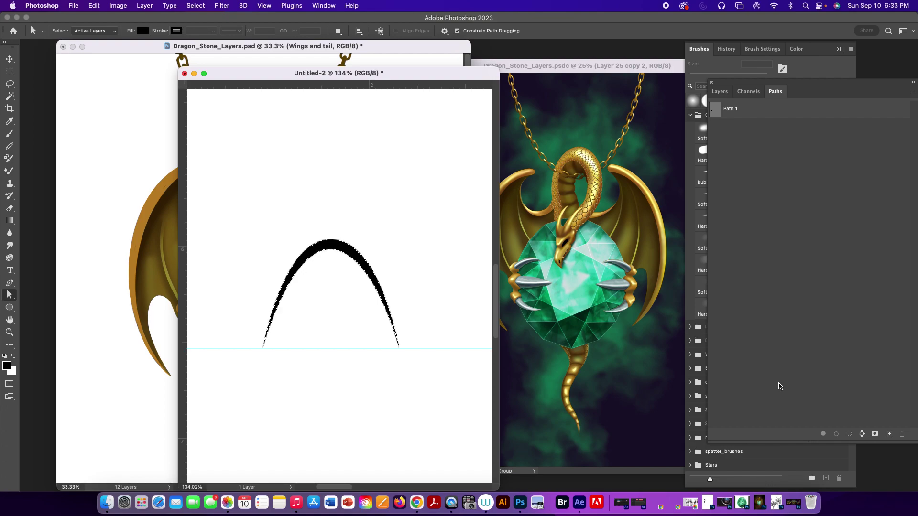
Define a brush preset from the selected black arch and name it scale.
{"action": "left_click", "coordinate": [95, 5]}
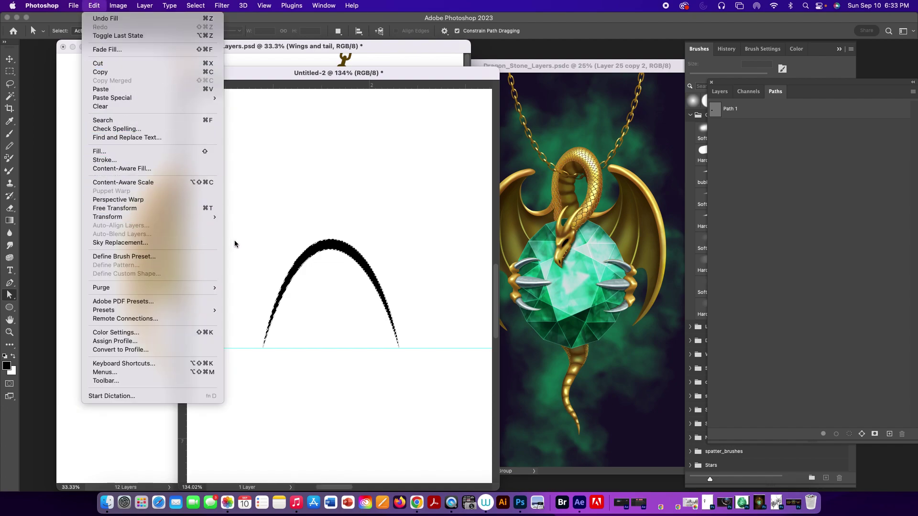
{"action": "left_click", "coordinate": [166, 258]}
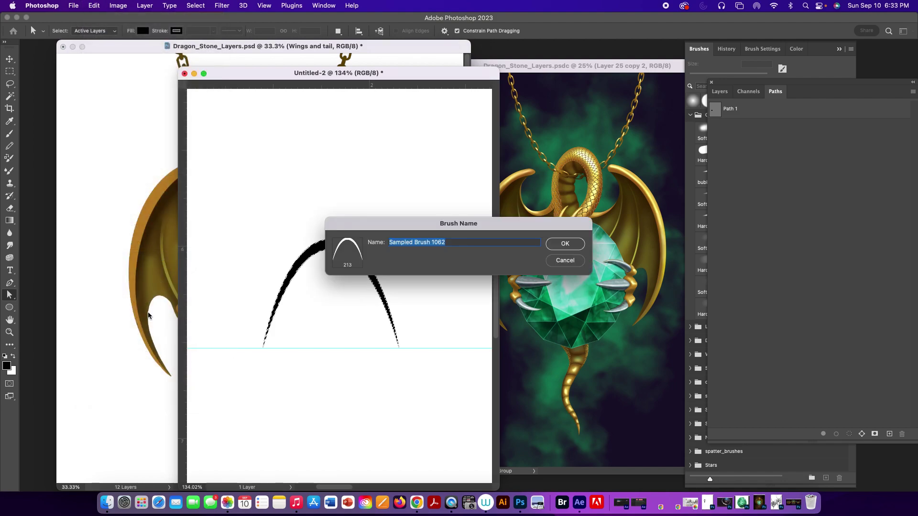
{"action": "type", "text": "scale"}
{"action": "key", "text": "Return"}
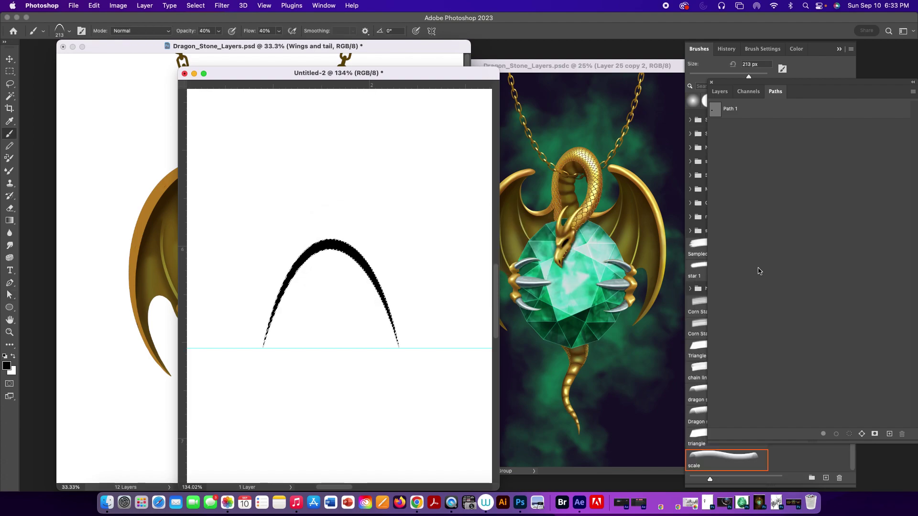
Add a second empty path and reselect the arch path.
{"action": "key", "text": "super+minus"}
{"action": "key", "text": "super+minus"}
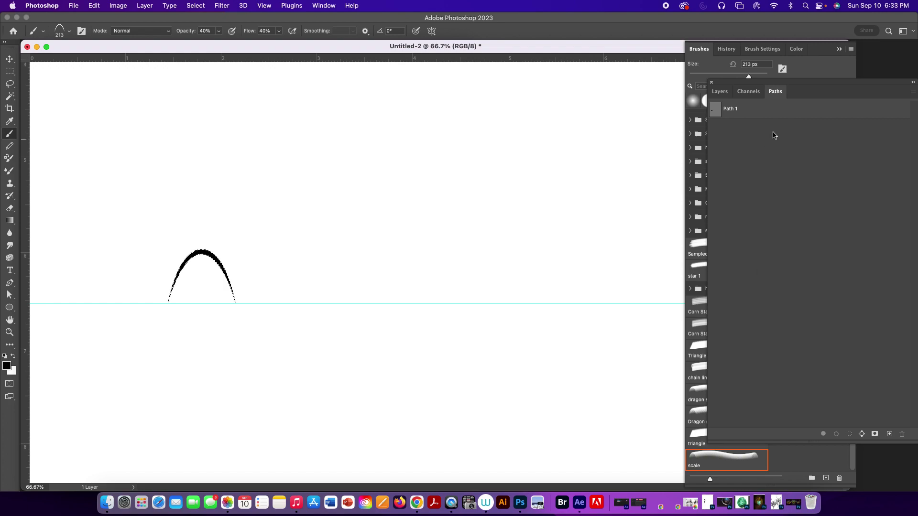
{"action": "left_click", "coordinate": [889, 434]}
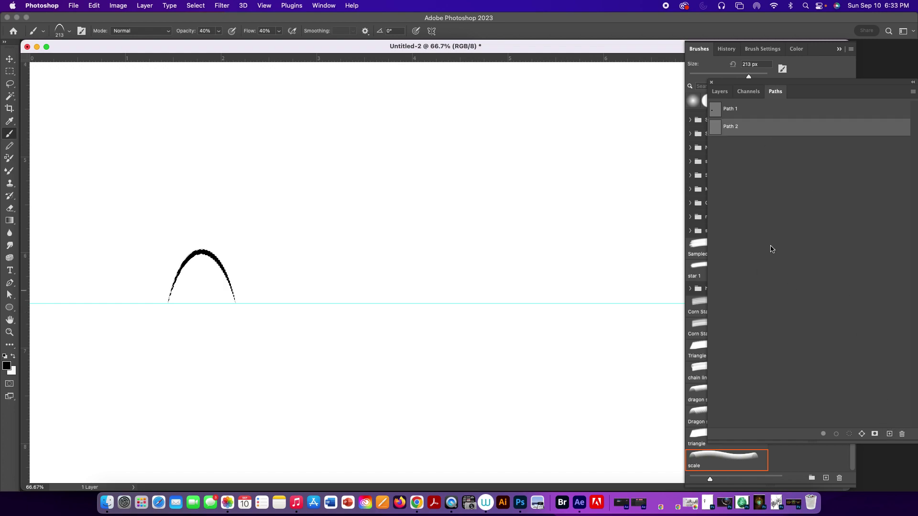
{"action": "left_click", "coordinate": [729, 114]}
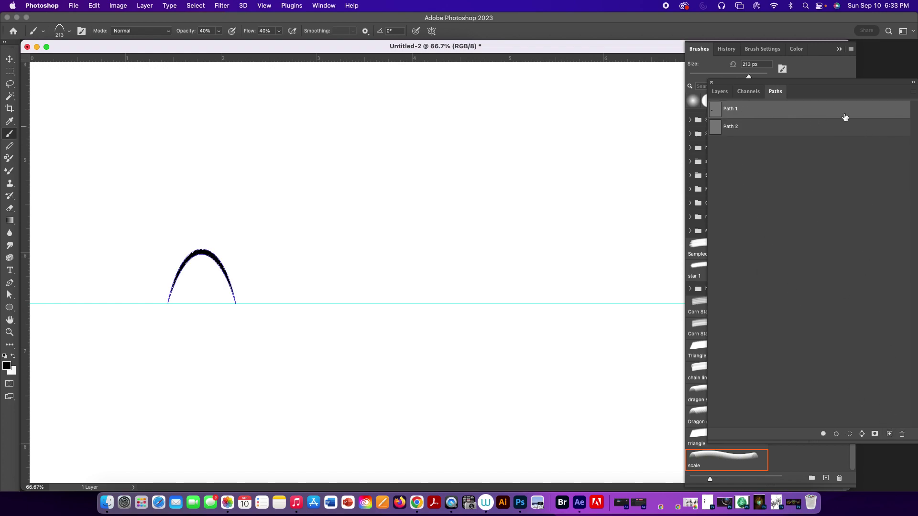
Add a new empty layer above the Background layer and hide the Background.
{"action": "left_click_drag", "start_coordinate": [809, 82], "coordinate": [711, 88]}
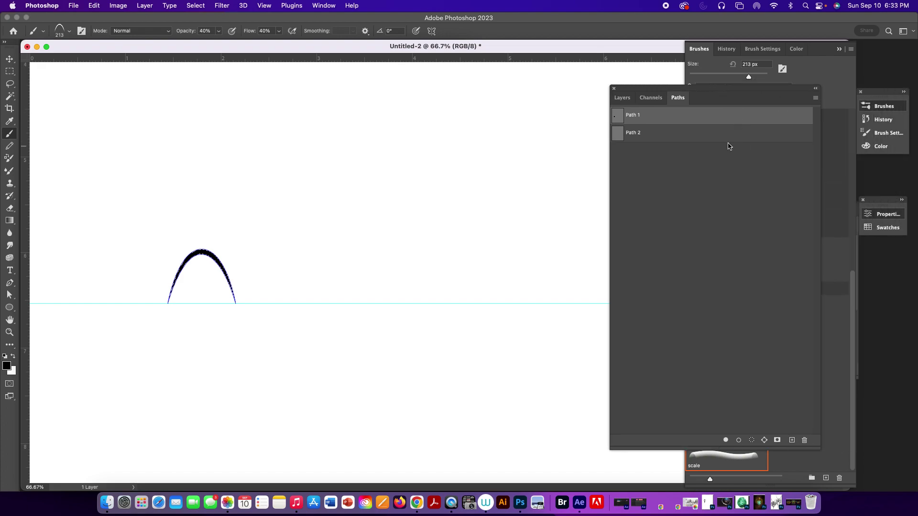
{"action": "left_click", "coordinate": [627, 99]}
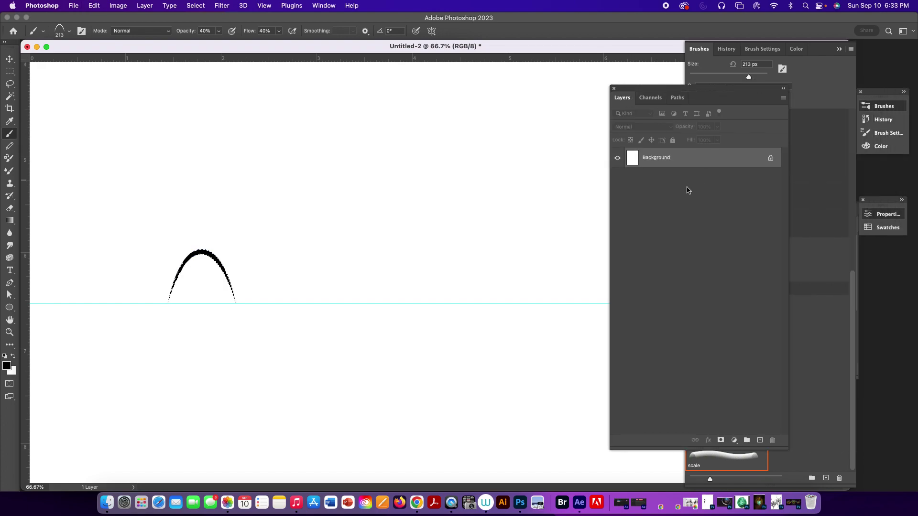
{"action": "left_click", "coordinate": [760, 440]}
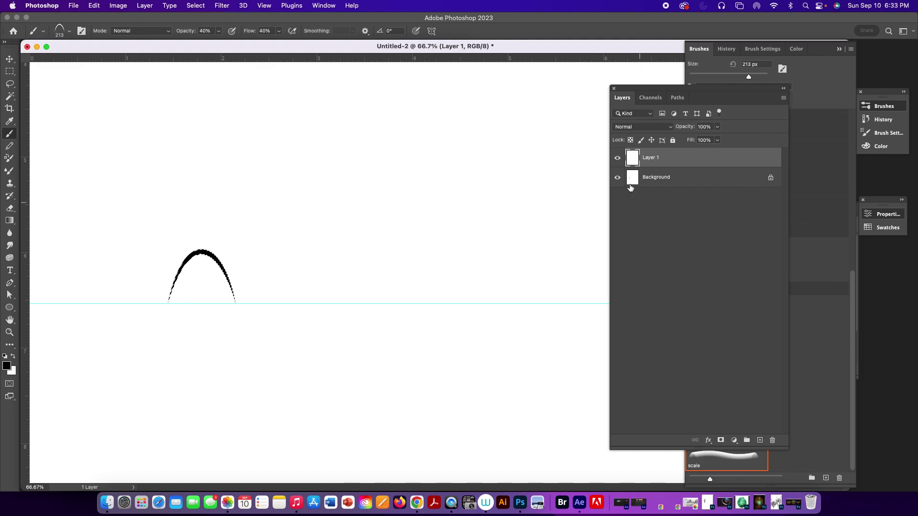
{"action": "left_click", "coordinate": [617, 177]}
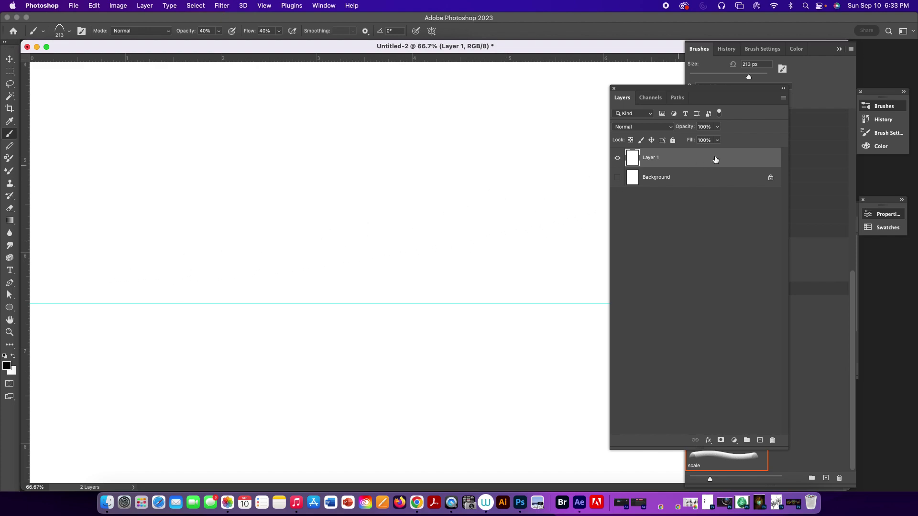
Test the scale brush with a few freehand strokes on Layer 1, and undo them.
{"action": "left_click", "coordinate": [765, 49]}
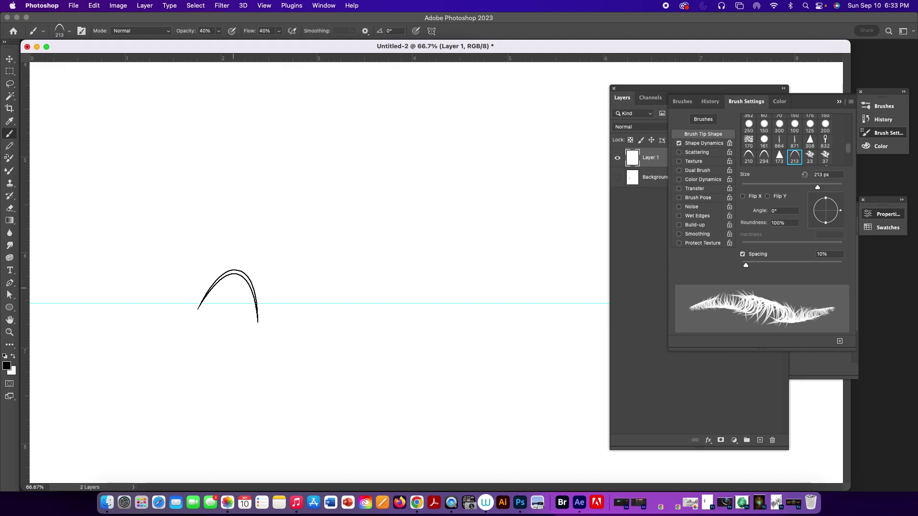
{"action": "left_click_drag", "start_coordinate": [227, 297], "coordinate": [460, 201]}
{"action": "mouse_move", "coordinate": [335, 335]}
{"action": "left_mouse_down"}
{"action": "mouse_move", "coordinate": [326, 277]}
{"action": "mouse_move", "coordinate": [447, 311]}
{"action": "mouse_move", "coordinate": [371, 332]}
{"action": "left_mouse_up"}
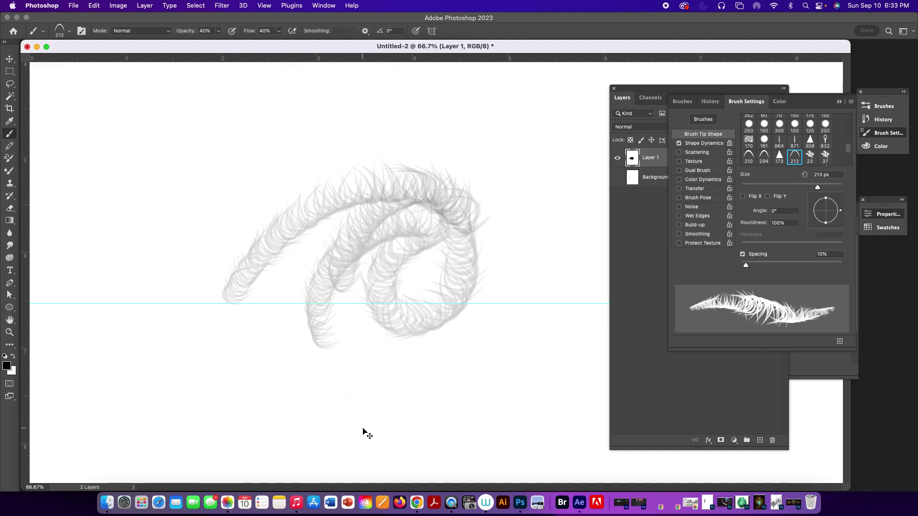
{"action": "left_click_drag", "start_coordinate": [270, 354], "coordinate": [343, 195]}
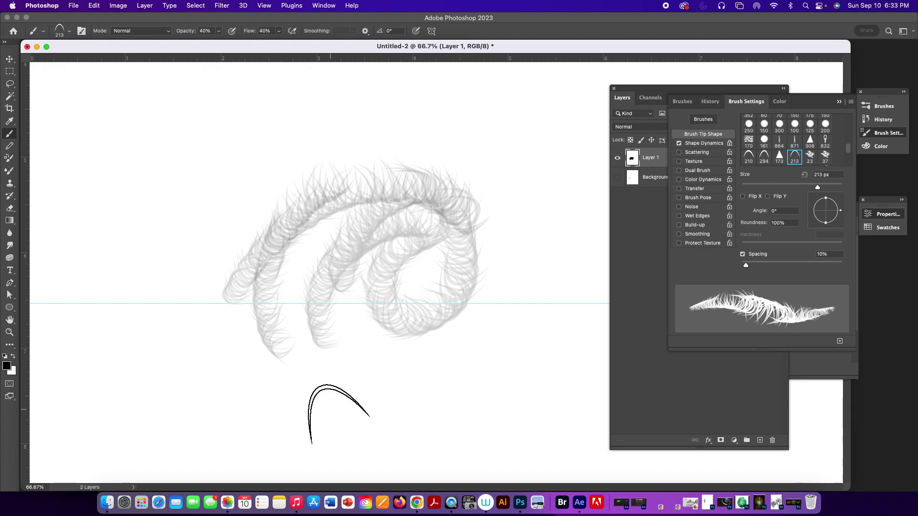
{"action": "key", "text": "super+z"}
{"action": "key", "text": "super+z"}
{"action": "key", "text": "super+z"}
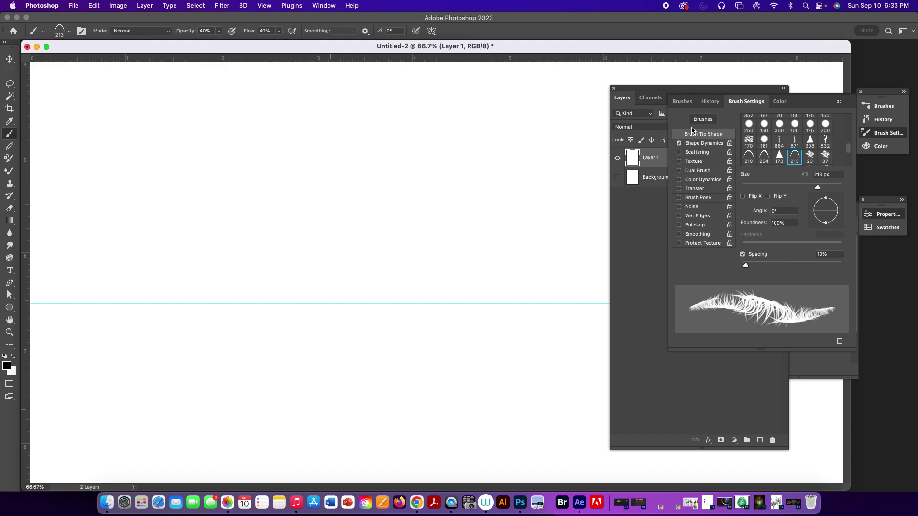
Turn off Shape Dynamics for the scale brush, with spacing at 115% and opacity and flow at 100%.
{"action": "left_click", "coordinate": [679, 143]}
{"action": "left_click_drag", "start_coordinate": [747, 267], "coordinate": [796, 266]}
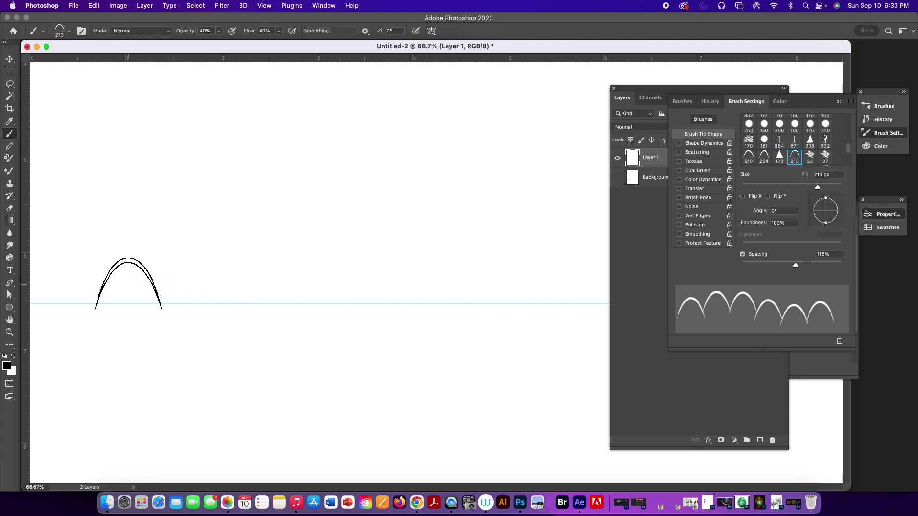
{"action": "key", "text": "shift+0"}
Try a straight row of scales along the guide, and undo it.
{"action": "left_click_drag", "start_coordinate": [92, 282], "coordinate": [648, 277]}
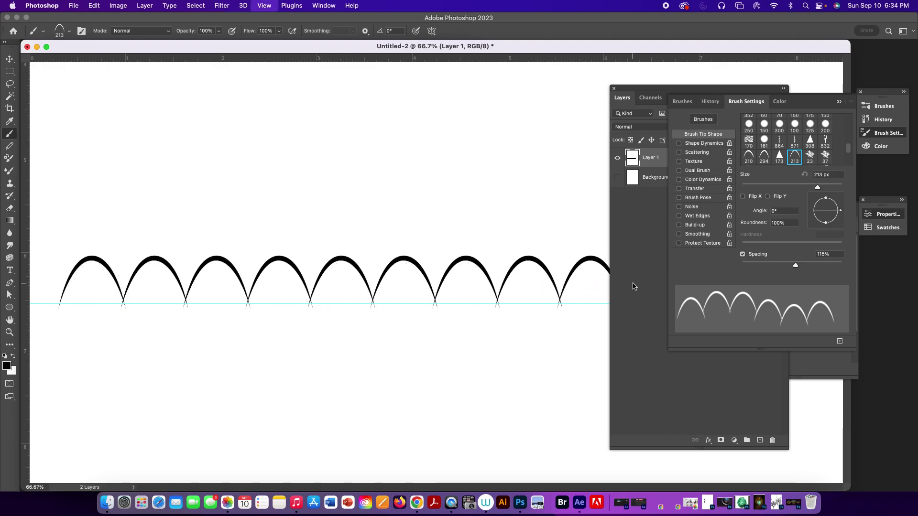
{"action": "key", "text": "super+minus"}
{"action": "key", "text": "super+minus"}
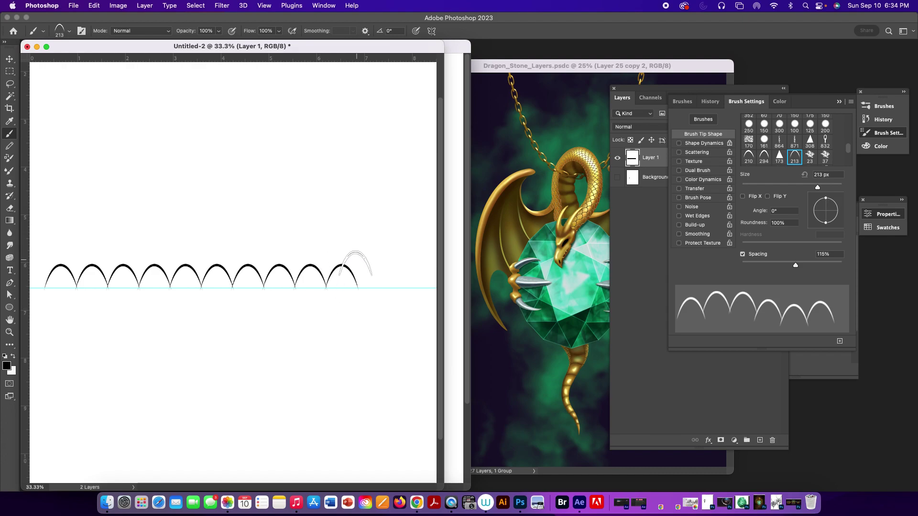
{"action": "key", "text": "super+z"}
Paint four straight rows of scales across the canvas, stacked upward from the guide and staggered by half a scale, redoing misplaced strokes.
{"action": "left_click_drag", "start_coordinate": [57, 278], "coordinate": [408, 282]}
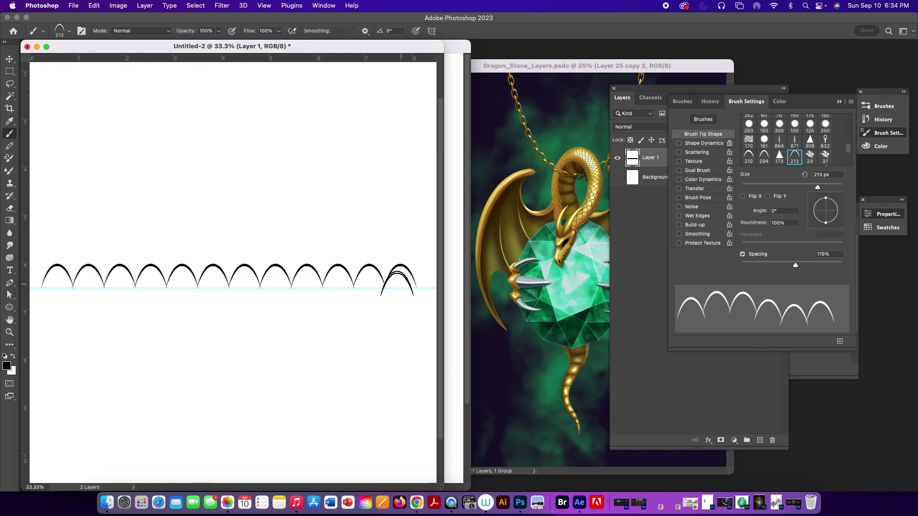
{"action": "left_click_drag", "start_coordinate": [43, 249], "coordinate": [434, 255]}
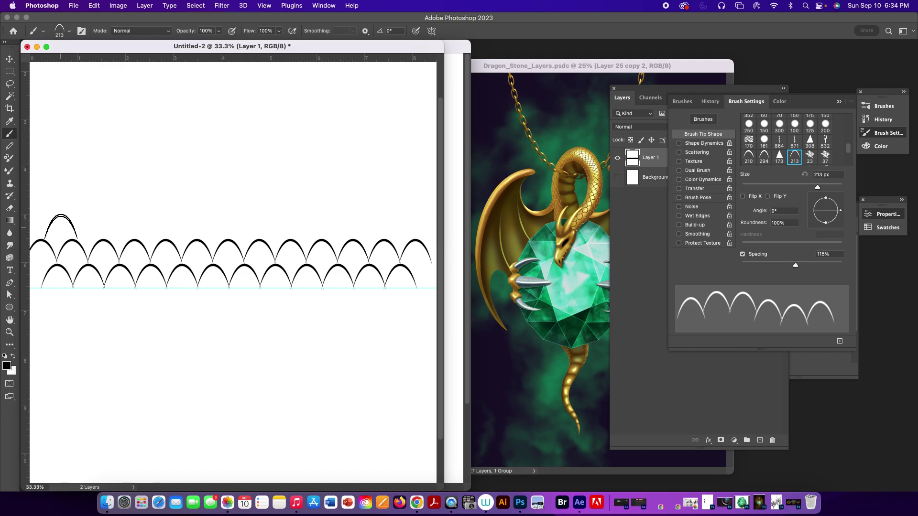
{"action": "mouse_move", "coordinate": [60, 228]}
{"action": "left_mouse_down"}
{"action": "mouse_move", "coordinate": [144, 225]}
{"action": "mouse_move", "coordinate": [224, 236]}
{"action": "left_mouse_up"}
{"action": "key", "text": "cmd+z"}
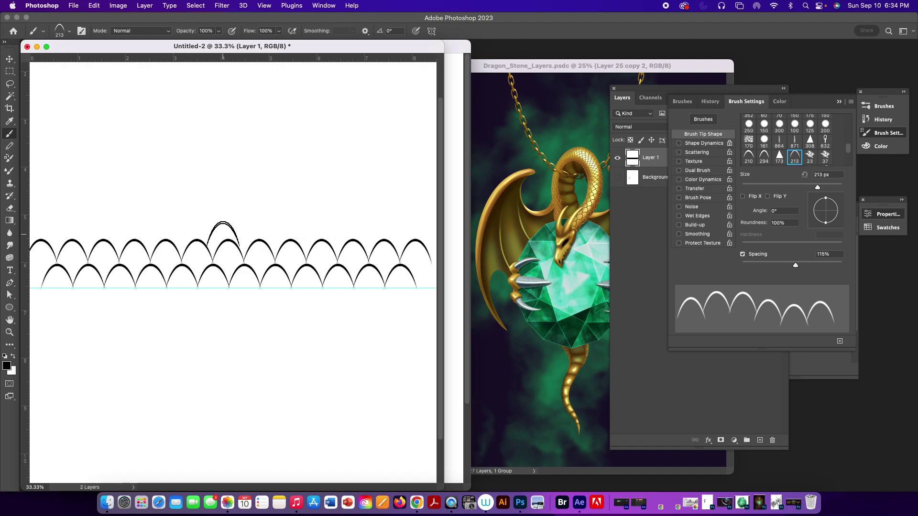
{"action": "left_click_drag", "start_coordinate": [55, 226], "coordinate": [422, 232]}
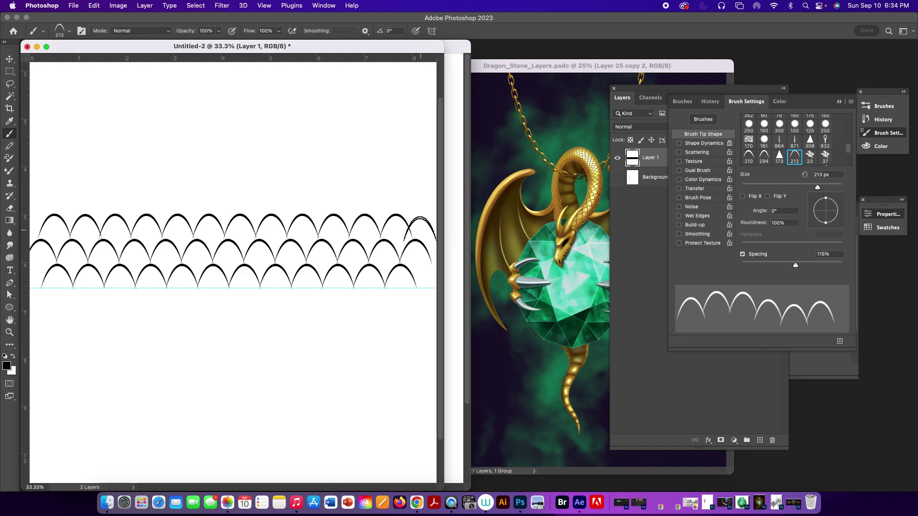
{"action": "left_click", "coordinate": [81, 202], "text": "shift"}
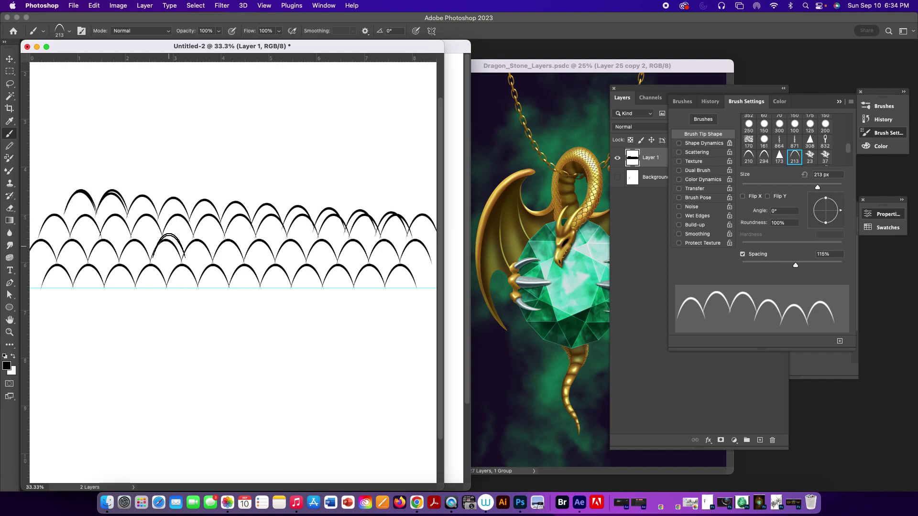
{"action": "key", "text": "super+z"}
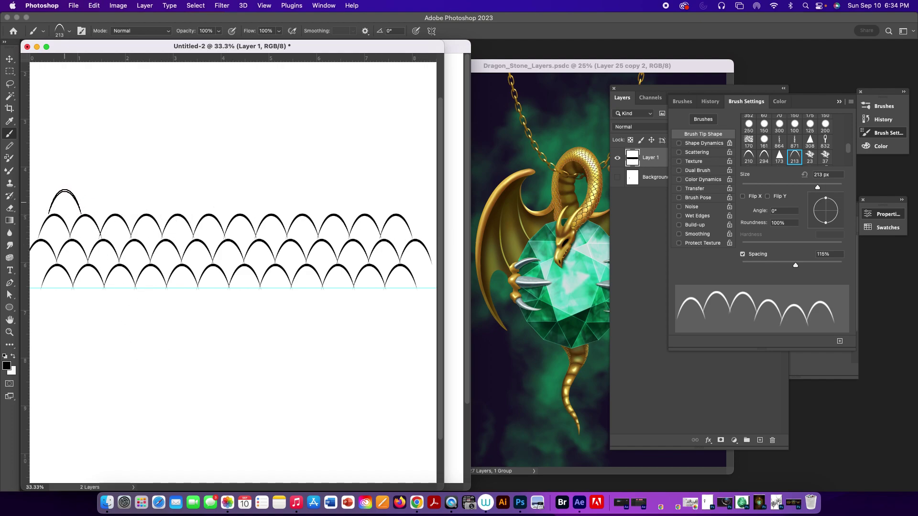
{"action": "left_click_drag", "start_coordinate": [38, 200], "coordinate": [414, 201]}
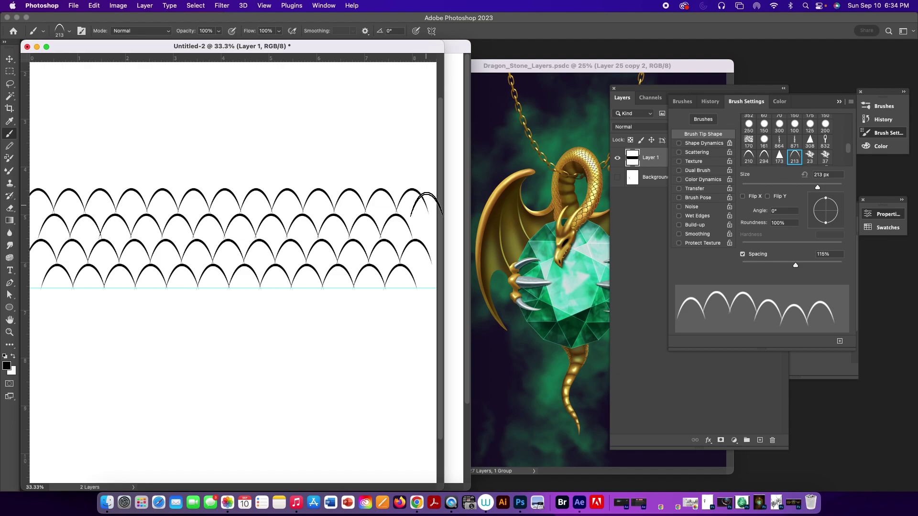
Switch to the Dragon_Stone_Layers.psd document, and show and select the finished scale pattern on Layer 25 copy 2.
{"action": "left_click_drag", "start_coordinate": [335, 47], "coordinate": [663, 98]}
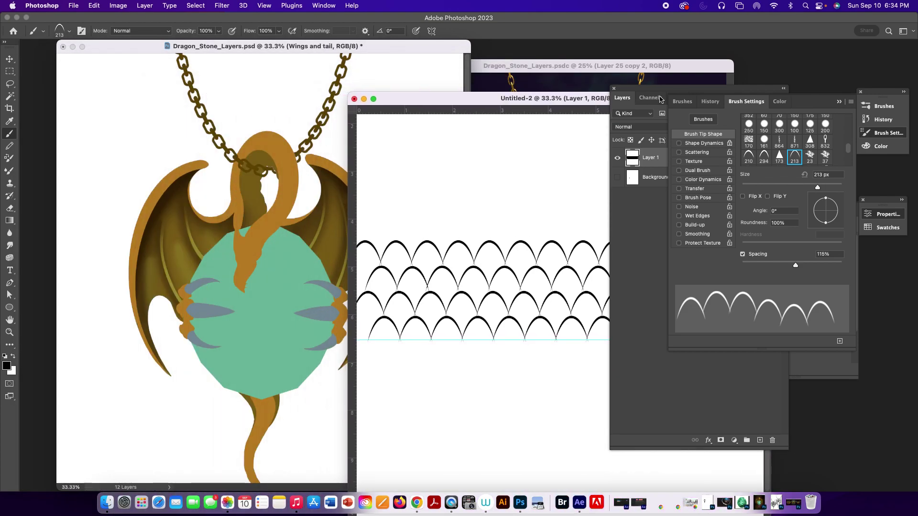
{"action": "left_click", "coordinate": [453, 84]}
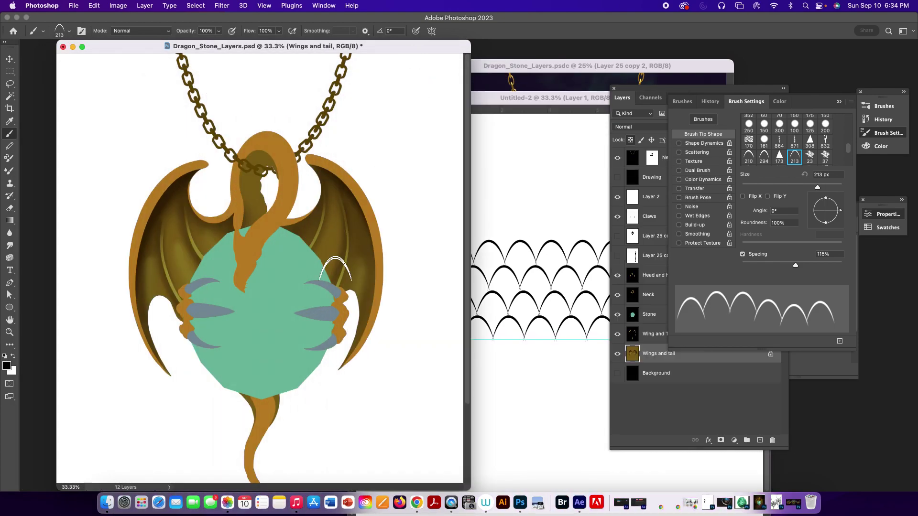
{"action": "left_click", "coordinate": [617, 255]}
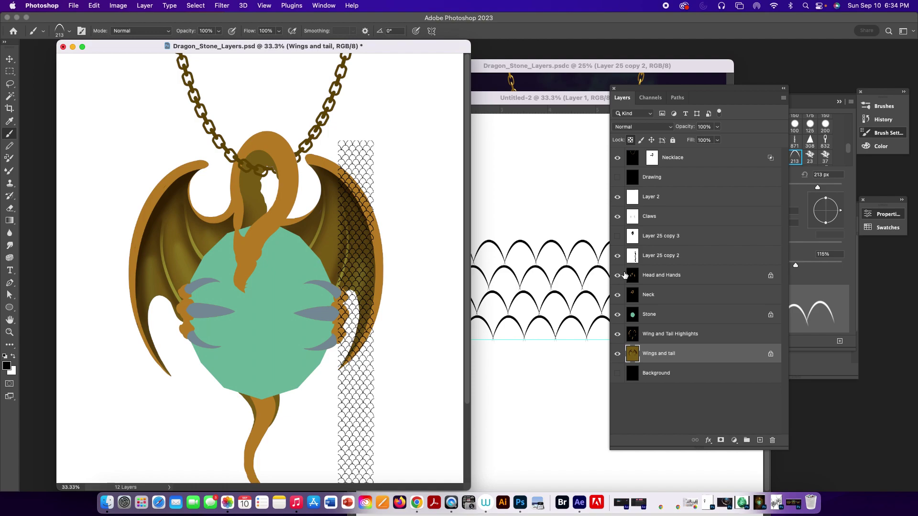
{"action": "key", "text": "v"}
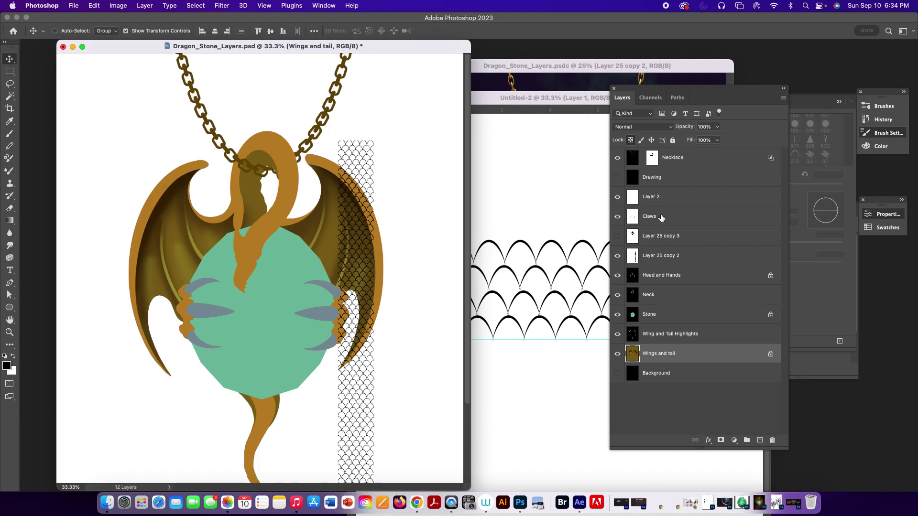
{"action": "left_click", "coordinate": [661, 254]}
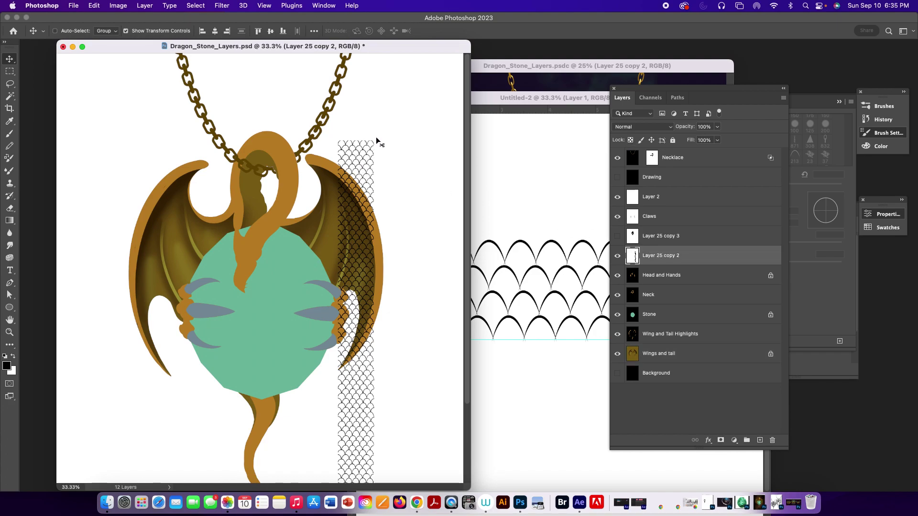
Load the scale pattern layer's pixels as a selection and deselect it, so the transform box fits tightly around the strip.
{"action": "key", "text": "super+t"}
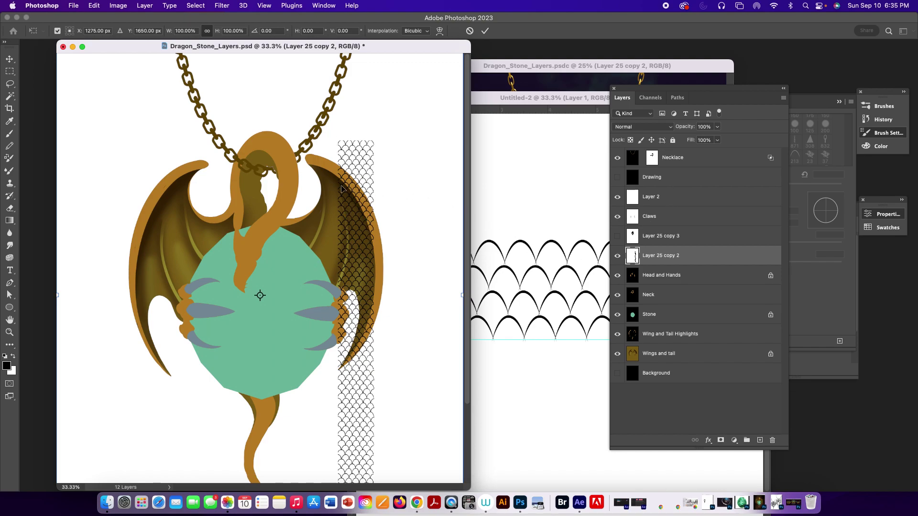
{"action": "left_click_drag", "start_coordinate": [469, 489], "coordinate": [581, 515]}
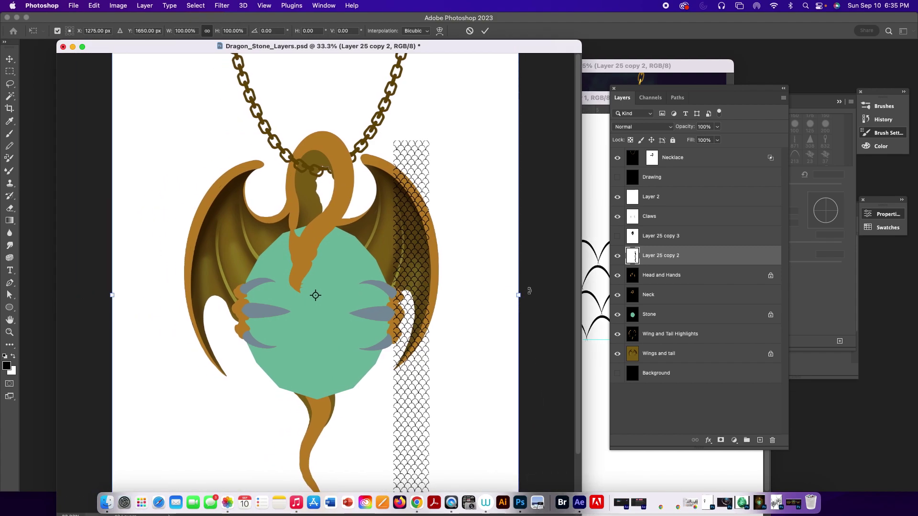
{"action": "mouse_move", "coordinate": [537, 288]}
{"action": "left_mouse_down"}
{"action": "mouse_move", "coordinate": [550, 238]}
{"action": "mouse_move", "coordinate": [540, 288]}
{"action": "left_mouse_up"}
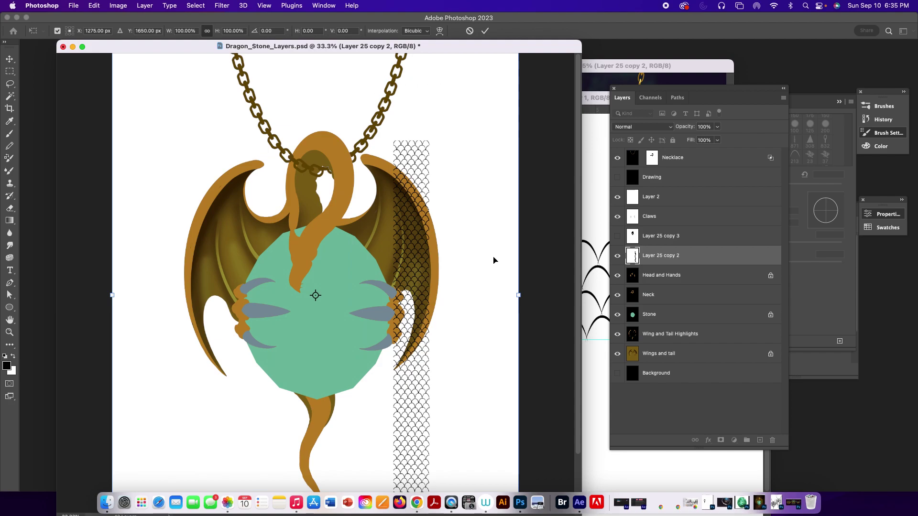
{"action": "left_click", "coordinate": [628, 258], "text": "super"}
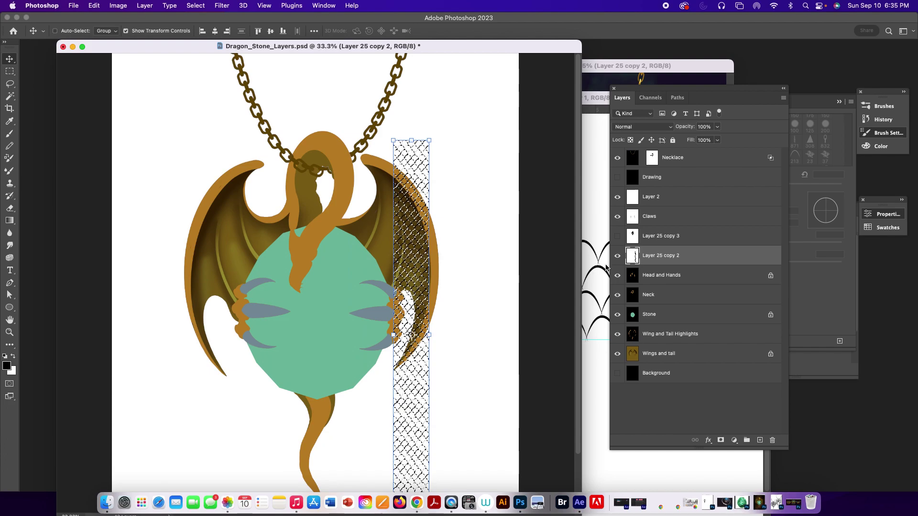
{"action": "key", "text": "super+d"}
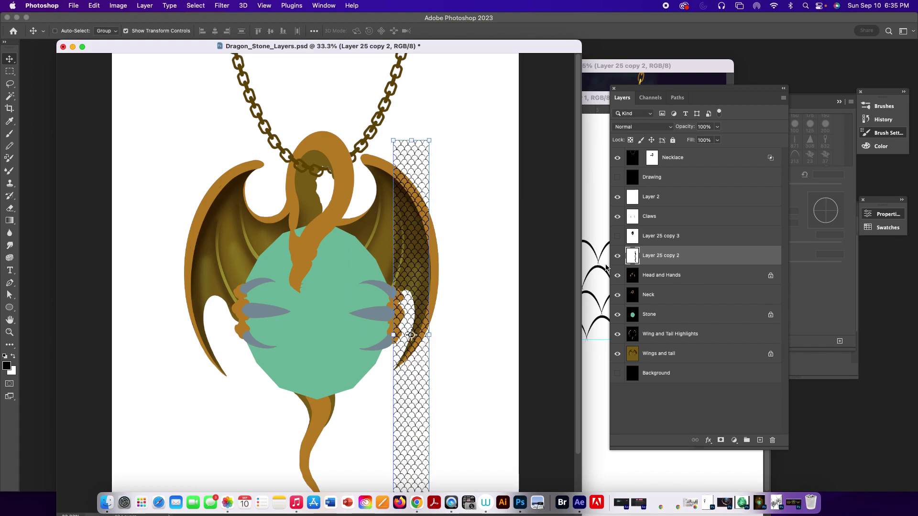
Rotate the scale strip -90° to lie horizontally, and move it across the top of the dragon's neck.
{"action": "left_click_drag", "start_coordinate": [439, 136], "coordinate": [173, 308]}
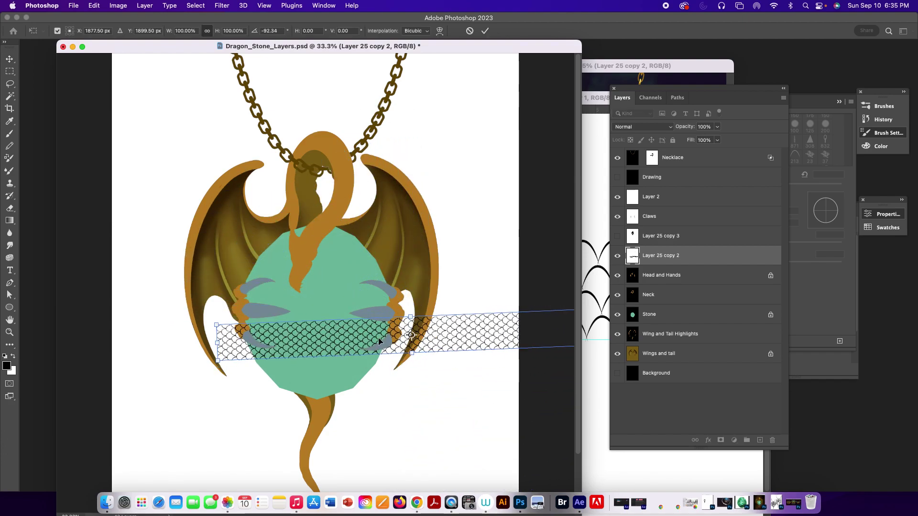
{"action": "key", "text": "super+z"}
{"action": "left_click_drag", "start_coordinate": [432, 135], "coordinate": [180, 332]}
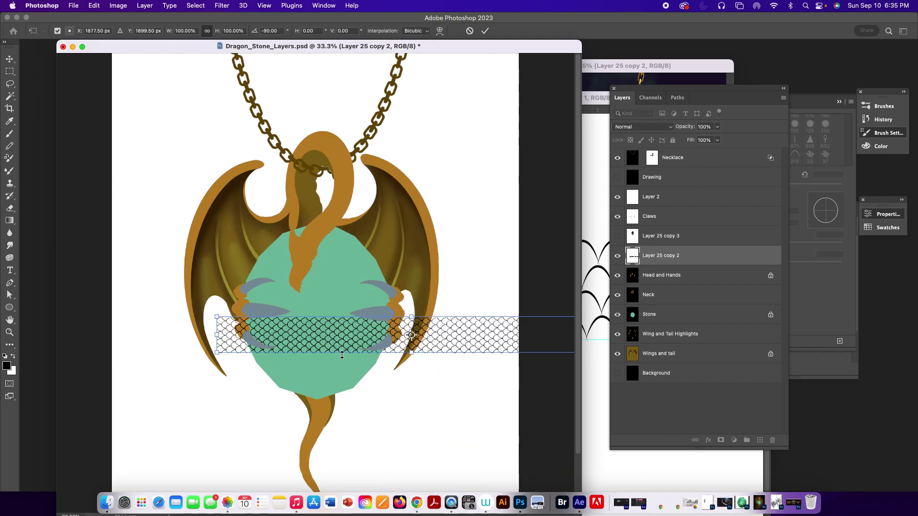
{"action": "left_click_drag", "start_coordinate": [455, 335], "coordinate": [368, 141]}
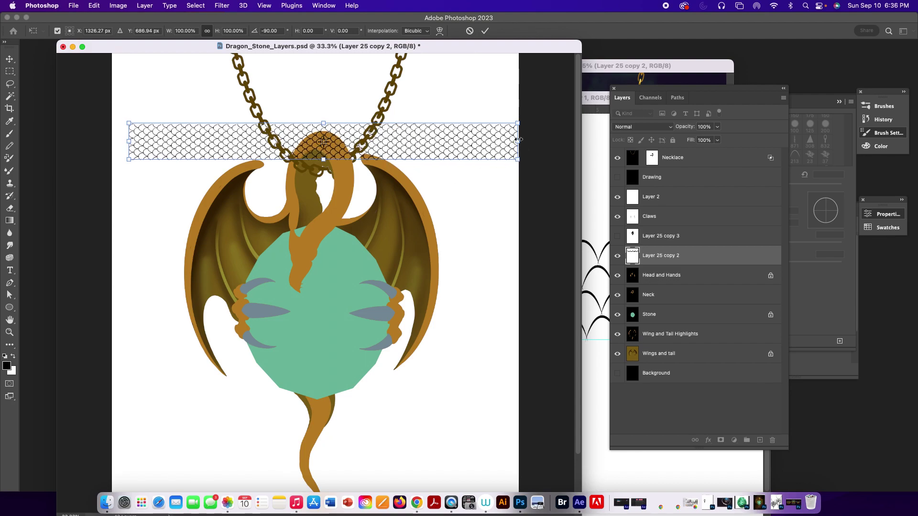
Scale the strip to about 80% width and 65% height, centered over the neck's arch.
{"action": "left_click_drag", "start_coordinate": [515, 142], "coordinate": [397, 141]}
{"action": "left_click_drag", "start_coordinate": [315, 143], "coordinate": [371, 143]}
{"action": "left_click_drag", "start_coordinate": [453, 140], "coordinate": [437, 140]}
{"action": "left_click_drag", "start_coordinate": [353, 143], "coordinate": [321, 130]}
{"action": "left_click_drag", "start_coordinate": [322, 161], "coordinate": [321, 157]}
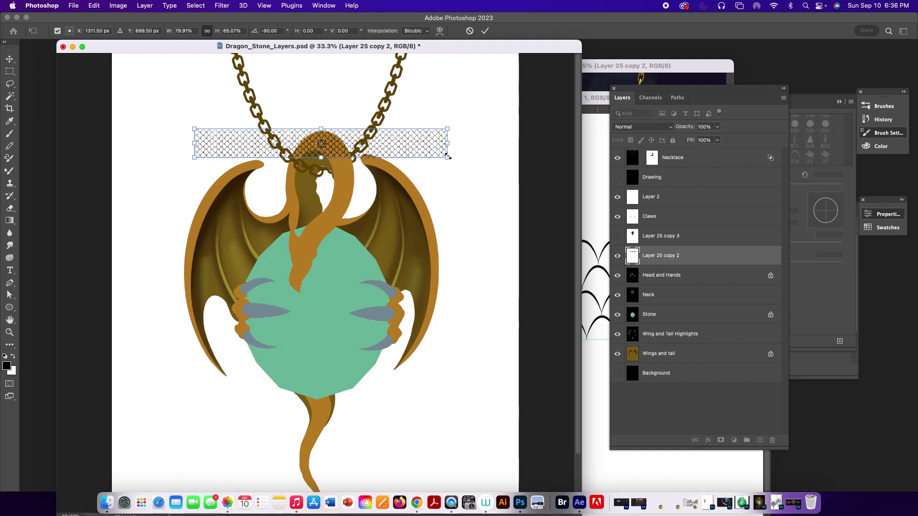
Switch the strip's transform to Warp and bend its right end down around the inner curve of the neck.
{"action": "left_click", "coordinate": [440, 31]}
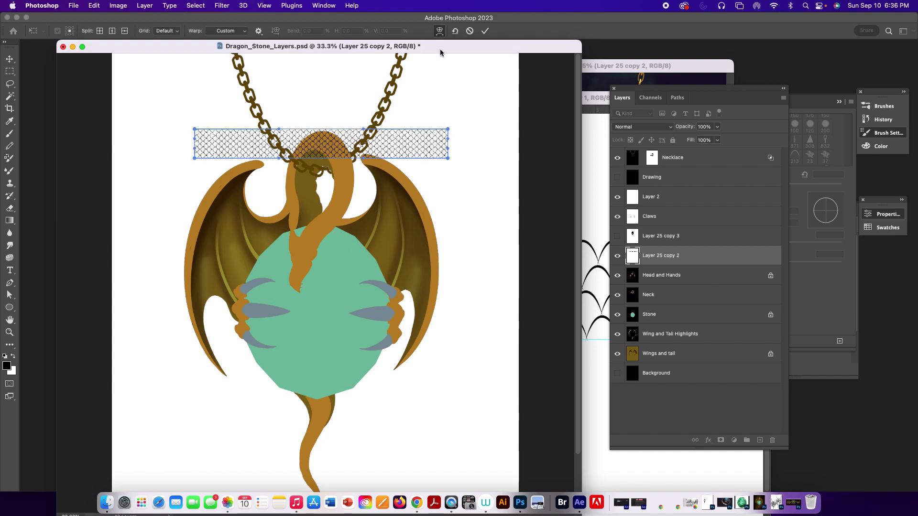
{"action": "left_click_drag", "start_coordinate": [448, 160], "coordinate": [291, 239]}
{"action": "left_click_drag", "start_coordinate": [449, 151], "coordinate": [311, 238]}
{"action": "left_click_drag", "start_coordinate": [363, 159], "coordinate": [392, 137]}
{"action": "left_click_drag", "start_coordinate": [449, 133], "coordinate": [428, 175]}
{"action": "left_click_drag", "start_coordinate": [383, 111], "coordinate": [391, 109]}
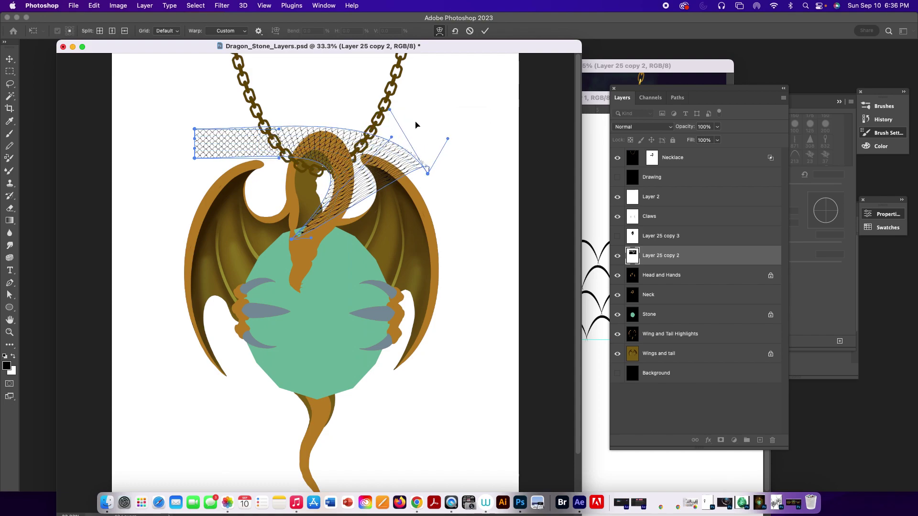
{"action": "left_click_drag", "start_coordinate": [448, 142], "coordinate": [322, 146]}
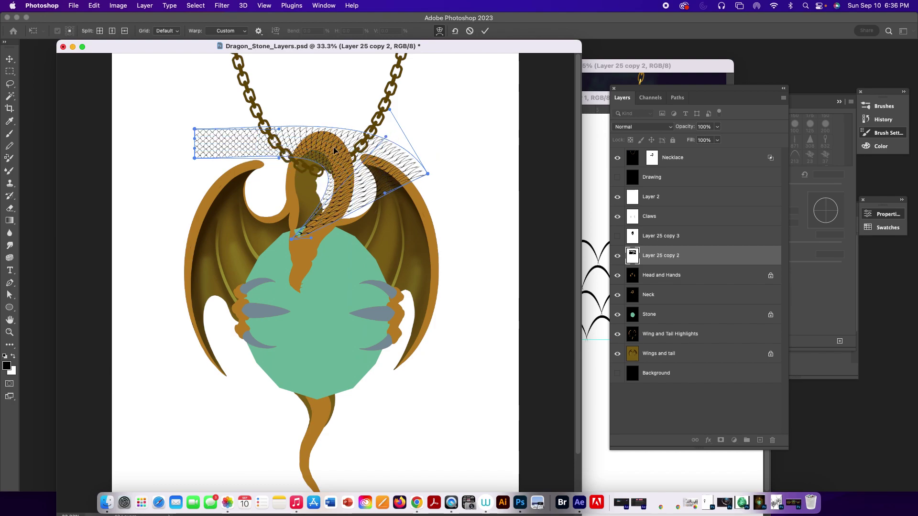
Pull the outer corner and handles of the warped right end inward, so the scales follow the neck down to the stone.
{"action": "left_click_drag", "start_coordinate": [386, 193], "coordinate": [360, 232]}
{"action": "left_click_drag", "start_coordinate": [407, 177], "coordinate": [323, 229]}
{"action": "left_click_drag", "start_coordinate": [388, 113], "coordinate": [420, 85]}
{"action": "left_click_drag", "start_coordinate": [319, 141], "coordinate": [321, 141]}
Bend the left end of the scale strip down along the left side of the neck toward the stone.
{"action": "left_click_drag", "start_coordinate": [195, 157], "coordinate": [297, 249]}
{"action": "left_click_drag", "start_coordinate": [195, 137], "coordinate": [257, 246]}
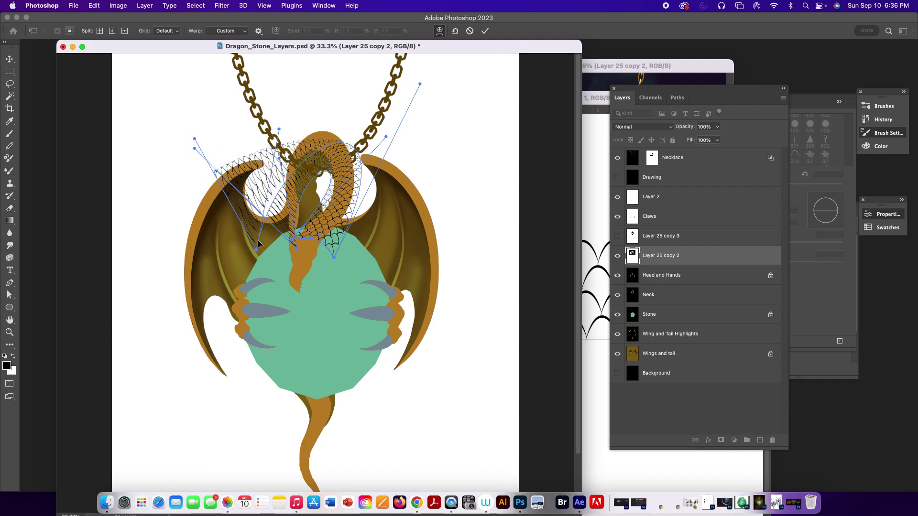
{"action": "left_click_drag", "start_coordinate": [195, 148], "coordinate": [295, 242]}
Reshape the warp handles above the neck's arch so the scale strip curves smoothly over the top and down its left side.
{"action": "left_click_drag", "start_coordinate": [335, 147], "coordinate": [369, 129]}
{"action": "left_click_drag", "start_coordinate": [440, 113], "coordinate": [433, 167]}
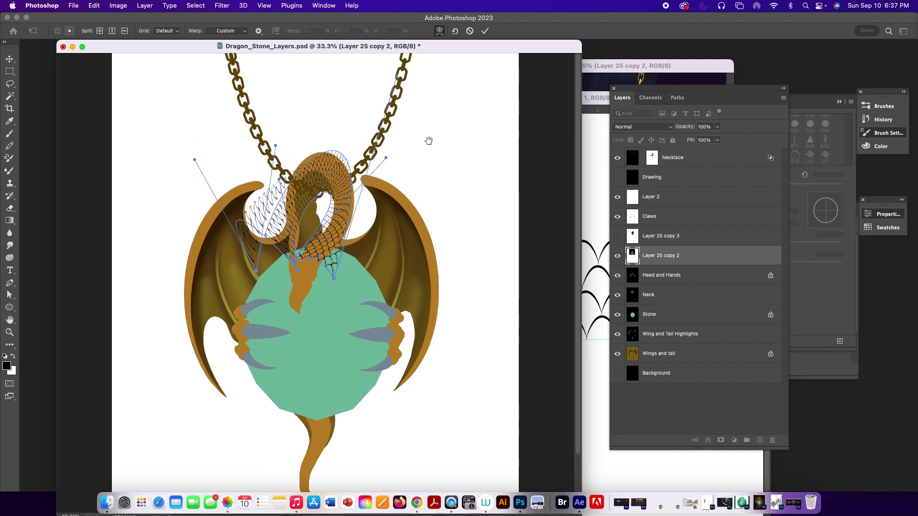
{"action": "left_click_drag", "start_coordinate": [396, 76], "coordinate": [416, 72]}
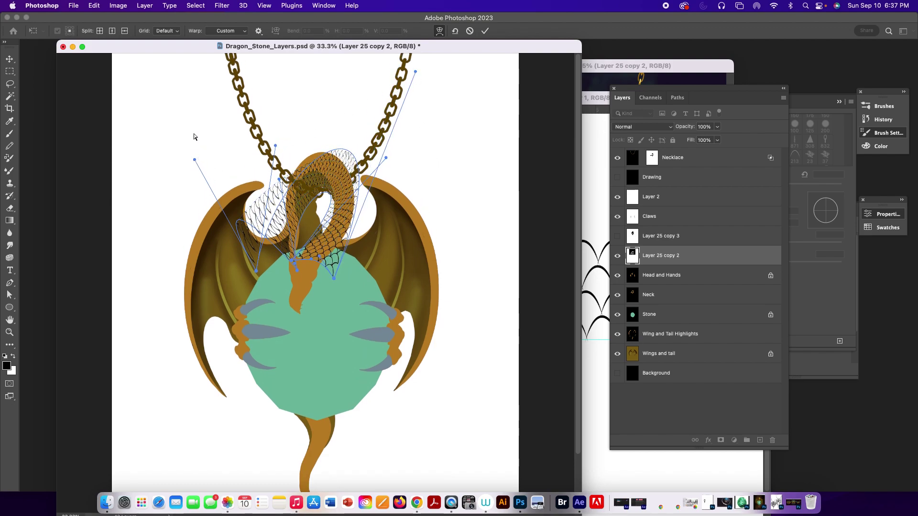
{"action": "left_click_drag", "start_coordinate": [194, 158], "coordinate": [277, 196]}
{"action": "left_click_drag", "start_coordinate": [277, 149], "coordinate": [239, 139]}
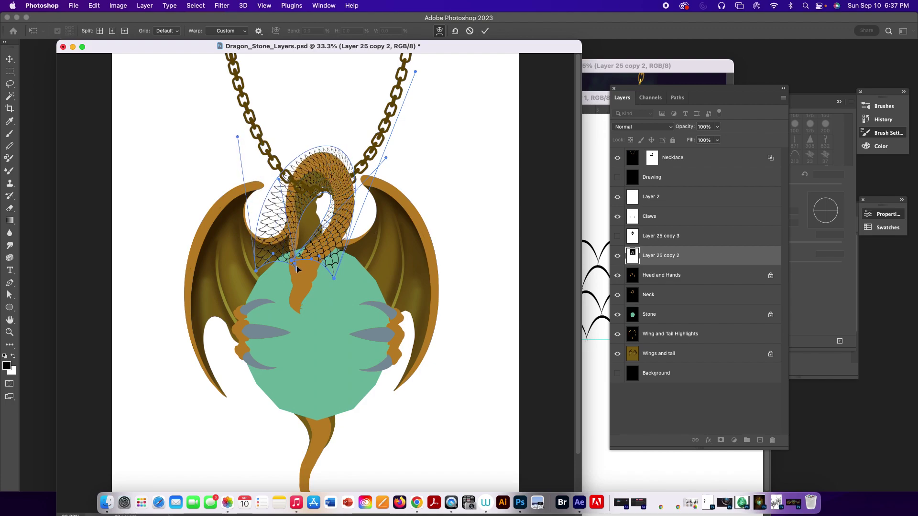
Widen the warp's inner curve and pull the strip's outer left corner inward so the scales hug the left side of the neck.
{"action": "left_click_drag", "start_coordinate": [279, 179], "coordinate": [270, 175]}
{"action": "mouse_move", "coordinate": [331, 179]}
{"action": "left_mouse_down"}
{"action": "mouse_move", "coordinate": [324, 167]}
{"action": "mouse_move", "coordinate": [346, 186]}
{"action": "left_mouse_up"}
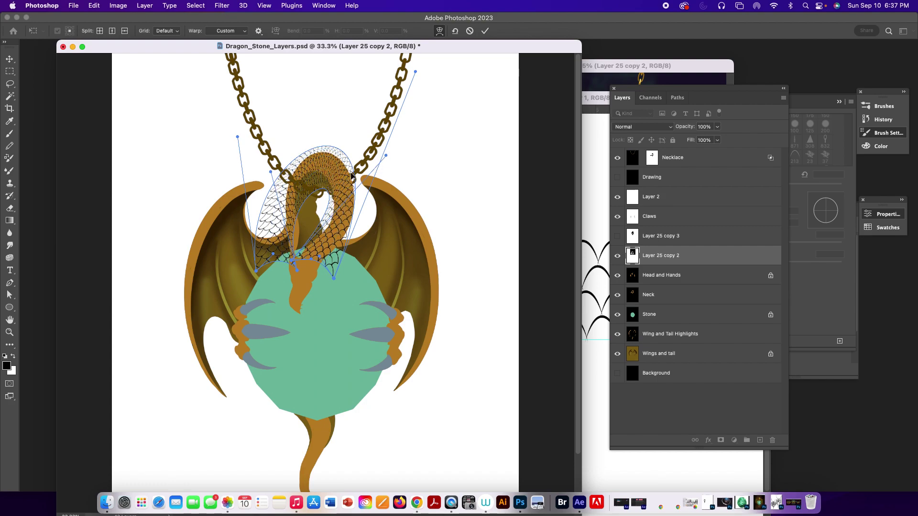
{"action": "mouse_move", "coordinate": [387, 159]}
{"action": "left_mouse_down"}
{"action": "mouse_move", "coordinate": [377, 165]}
{"action": "mouse_move", "coordinate": [379, 149]}
{"action": "left_mouse_up"}
{"action": "left_click_drag", "start_coordinate": [415, 73], "coordinate": [424, 75]}
{"action": "left_click_drag", "start_coordinate": [317, 184], "coordinate": [281, 275]}
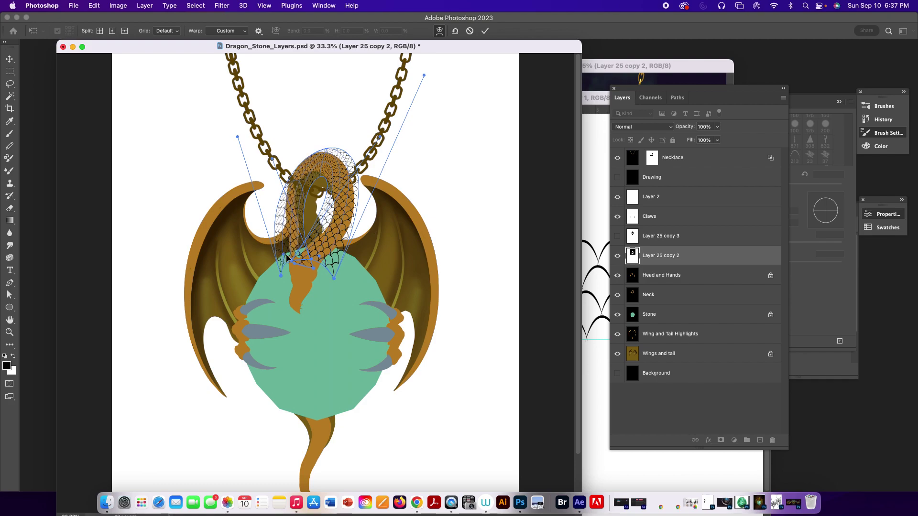
Fine-tune the warp's top edge, left end and inner curve around the neck's arch, and apply the transform.
{"action": "left_click_drag", "start_coordinate": [240, 138], "coordinate": [236, 125]}
{"action": "left_click_drag", "start_coordinate": [327, 147], "coordinate": [327, 171]}
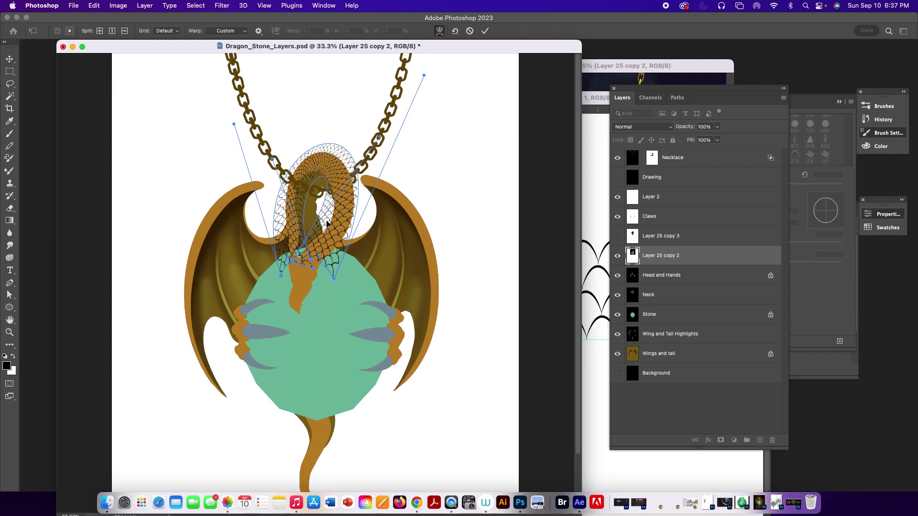
{"action": "left_click_drag", "start_coordinate": [314, 274], "coordinate": [297, 259]}
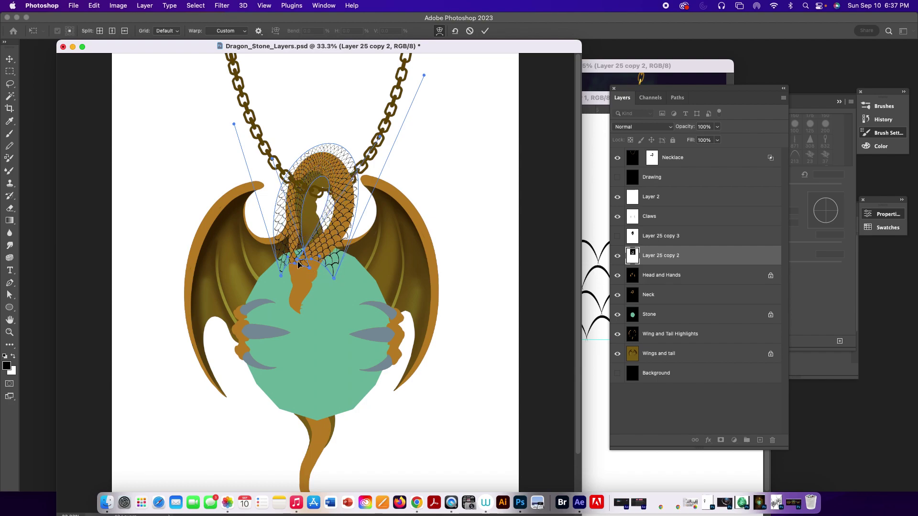
{"action": "left_click_drag", "start_coordinate": [380, 137], "coordinate": [367, 143]}
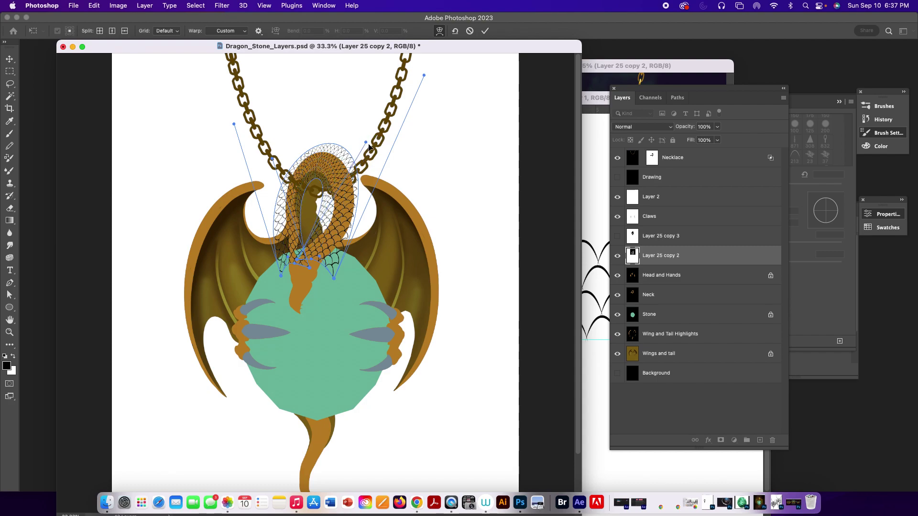
{"action": "left_click", "coordinate": [485, 31]}
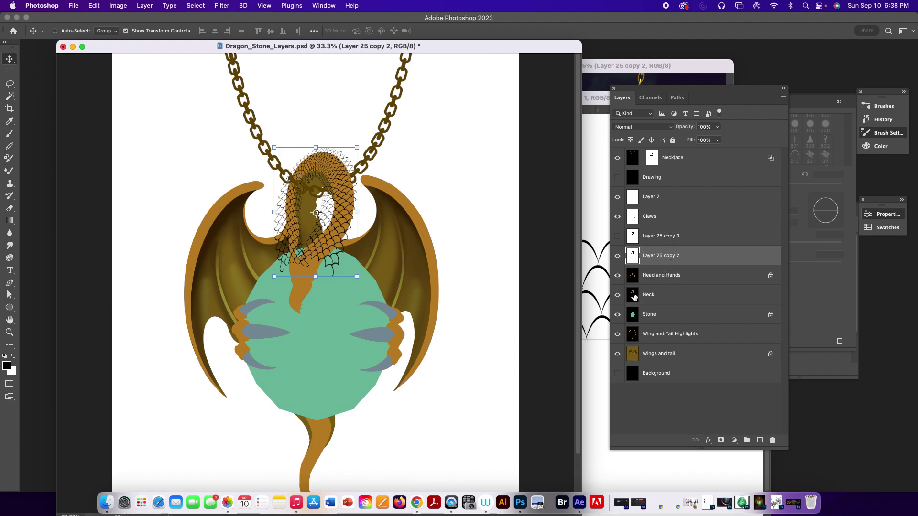
Mask the warped scale layer, Layer 25 copy 2, to the outline of the Neck layer.
{"action": "left_click", "coordinate": [618, 296]}
{"action": "left_click", "coordinate": [618, 296]}
{"action": "left_click", "coordinate": [617, 296]}
{"action": "left_click", "coordinate": [619, 297]}
{"action": "left_click", "coordinate": [619, 297]}
{"action": "left_click", "coordinate": [618, 297]}
{"action": "left_click", "coordinate": [619, 297]}
{"action": "left_click", "coordinate": [618, 297]}
{"action": "left_click", "coordinate": [635, 298], "text": "super"}
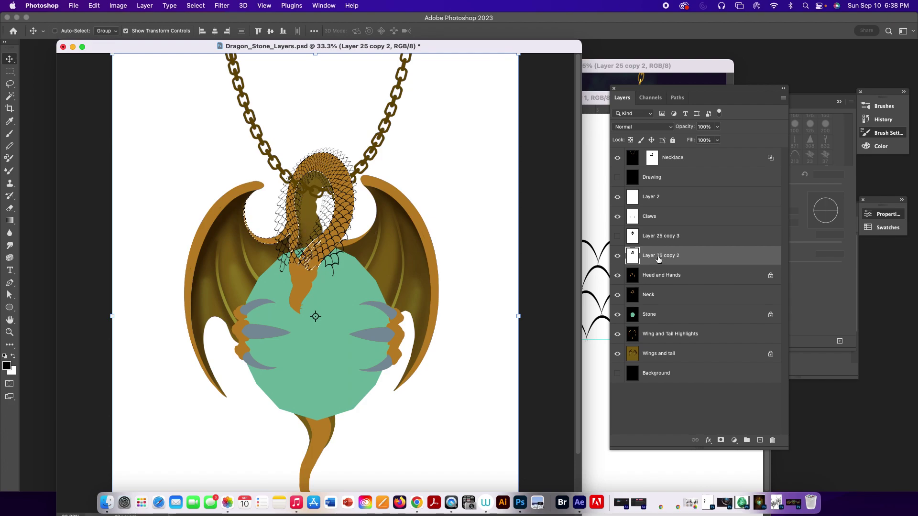
{"action": "left_click", "coordinate": [721, 440]}
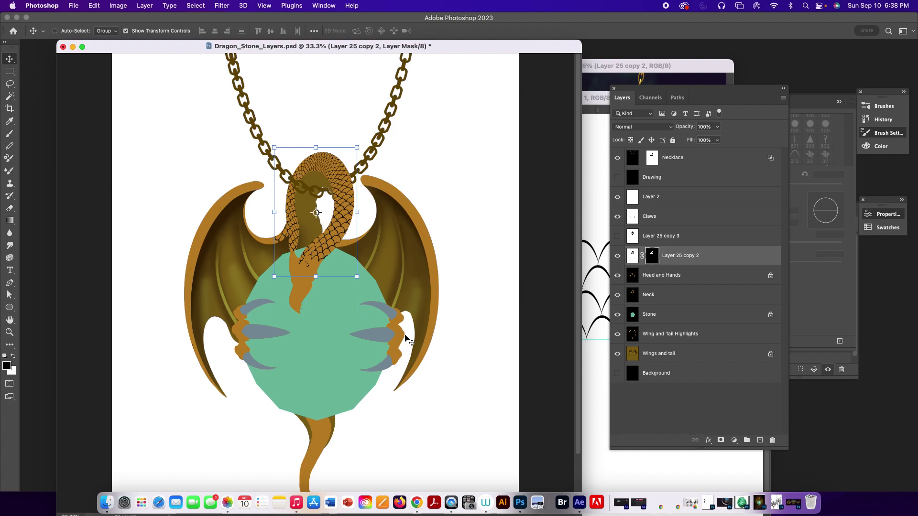
Lock the scale layer's transparent pixels and fill its lines with a dark brown sampled from the wing.
{"action": "key", "text": "i"}
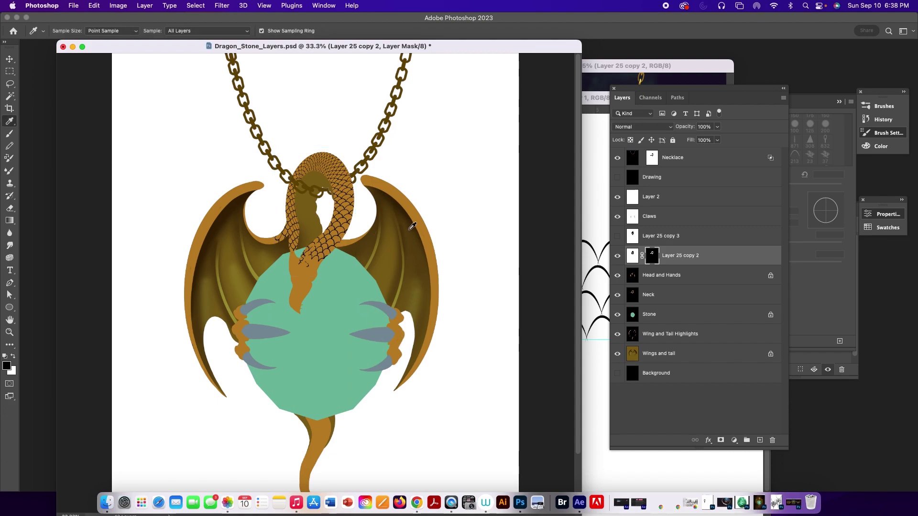
{"action": "left_click_drag", "start_coordinate": [413, 232], "coordinate": [406, 216]}
{"action": "left_click", "coordinate": [632, 257]}
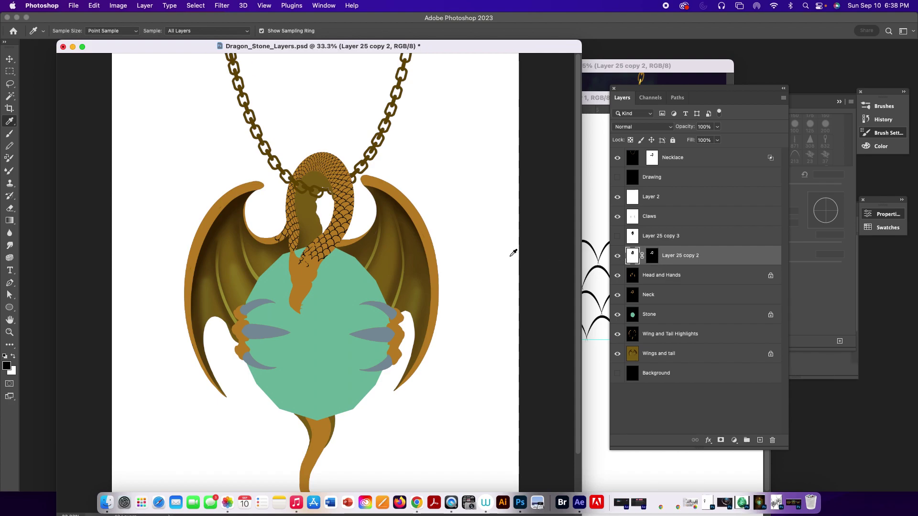
{"action": "left_click_drag", "start_coordinate": [409, 228], "coordinate": [408, 220]}
{"action": "left_click", "coordinate": [631, 140]}
{"action": "key", "text": "alt+BackSpace"}
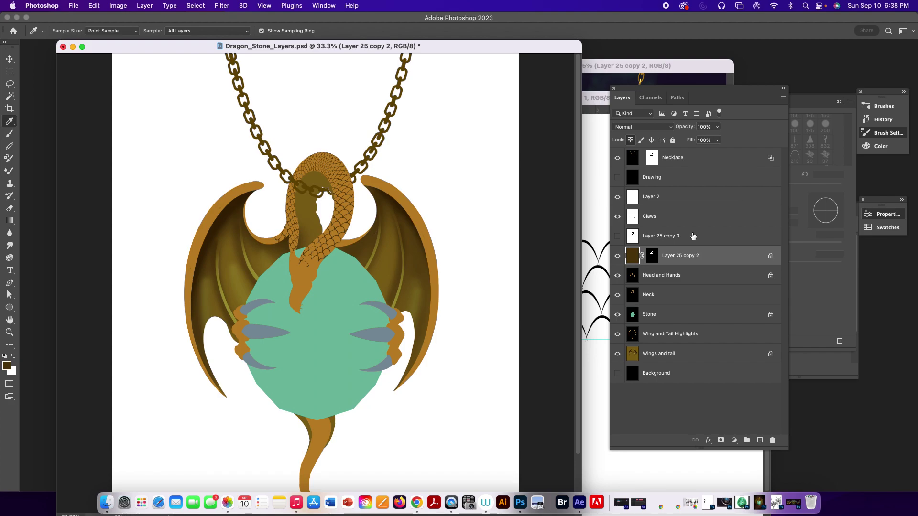
Duplicate the scale layer and fill the lower copy with a light gold sampled from the finished pendant document.
{"action": "left_click_drag", "start_coordinate": [704, 255], "coordinate": [759, 440]}
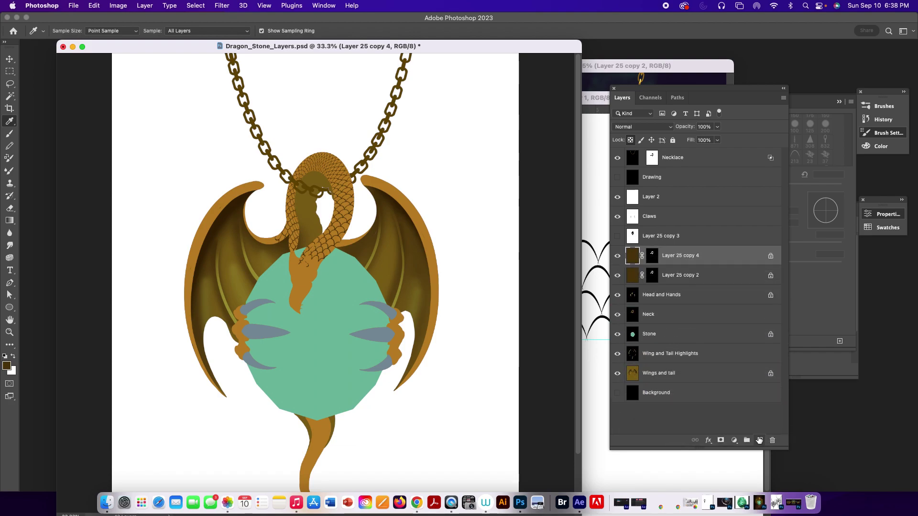
{"action": "left_click", "coordinate": [631, 279]}
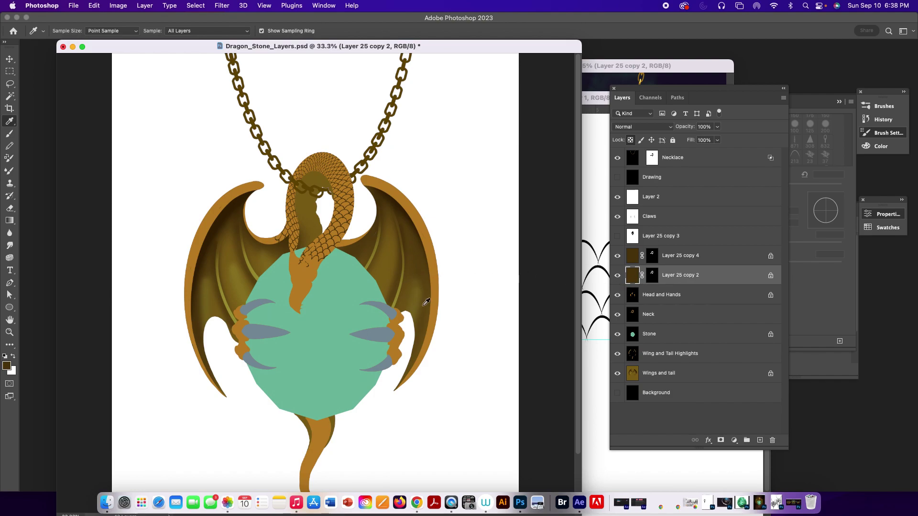
{"action": "left_click", "coordinate": [625, 69]}
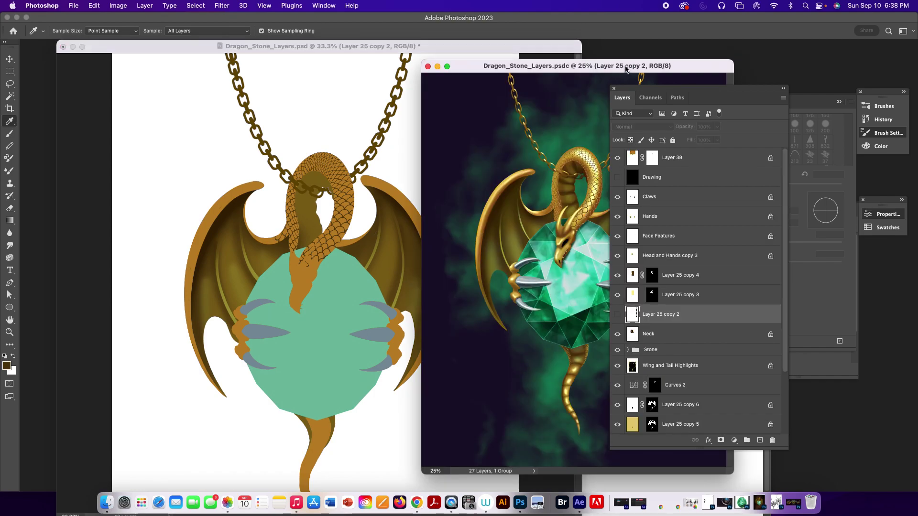
{"action": "left_click", "coordinate": [588, 152]}
{"action": "left_click_drag", "start_coordinate": [587, 151], "coordinate": [584, 150]}
{"action": "left_click_drag", "start_coordinate": [525, 169], "coordinate": [527, 169]}
{"action": "left_click", "coordinate": [449, 49]}
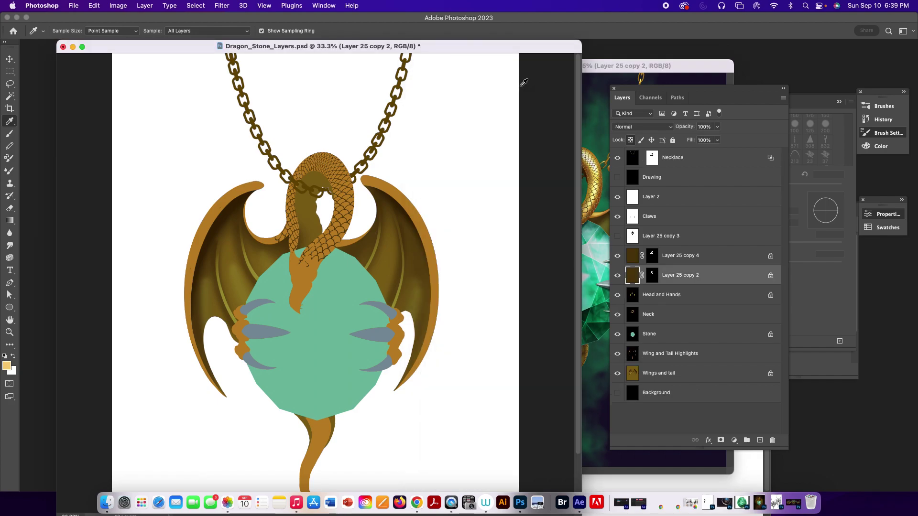
{"action": "key", "text": "alt+BackSpace"}
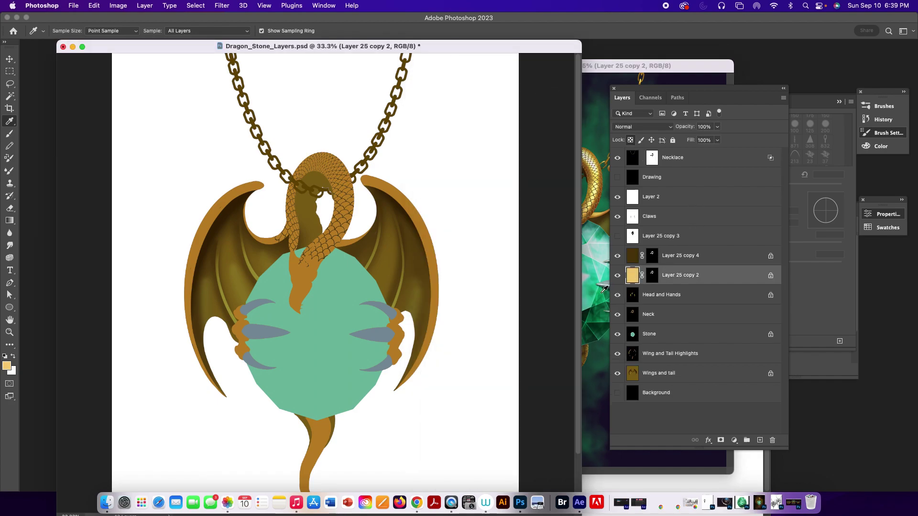
Try to nudge the light gold scale layer slightly down together with its mask.
{"action": "key", "text": "z"}
{"action": "left_click_drag", "start_coordinate": [339, 223], "coordinate": [364, 273]}
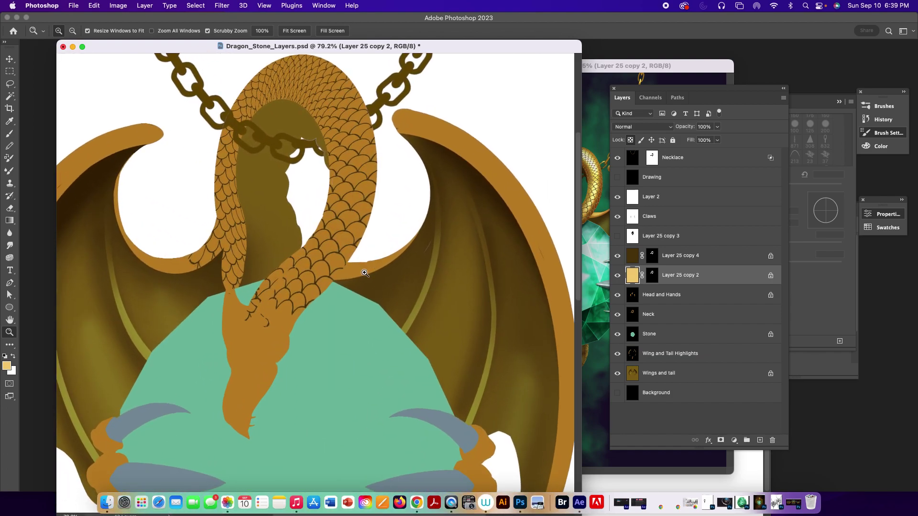
{"action": "key", "text": "v"}
{"action": "key", "text": "Down"}
{"action": "key", "text": "Down"}
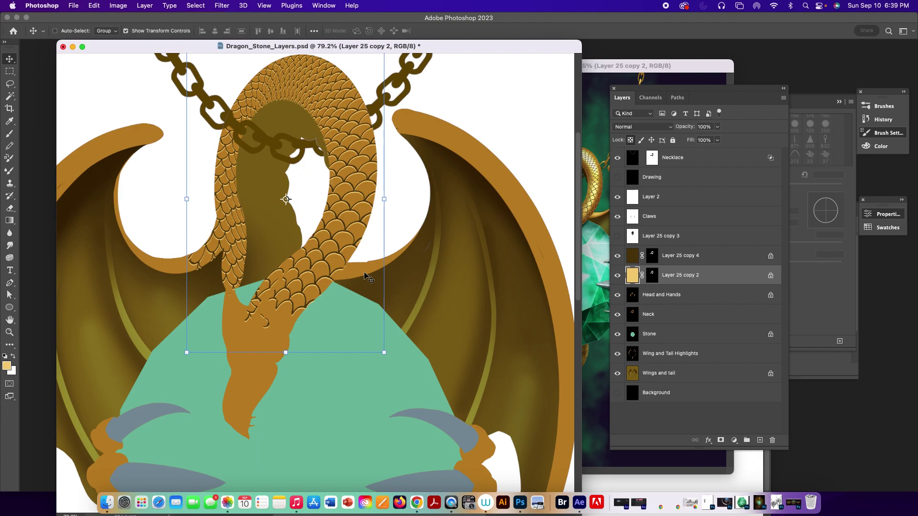
{"action": "key", "text": "super"}
{"action": "key", "text": "super+z"}
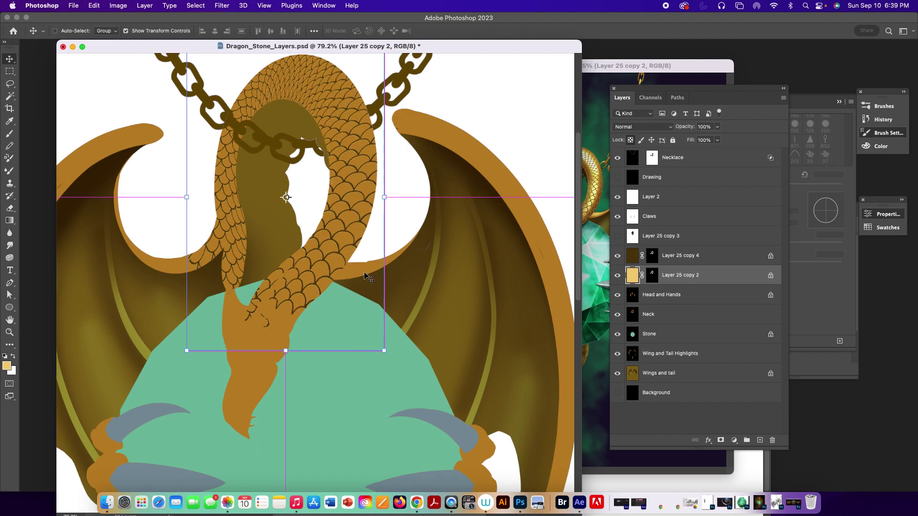
Unlink the mask of Layer 25 copy 2 and nudge only its gold lines slightly down and right as scale highlights.
{"action": "left_click", "coordinate": [642, 277]}
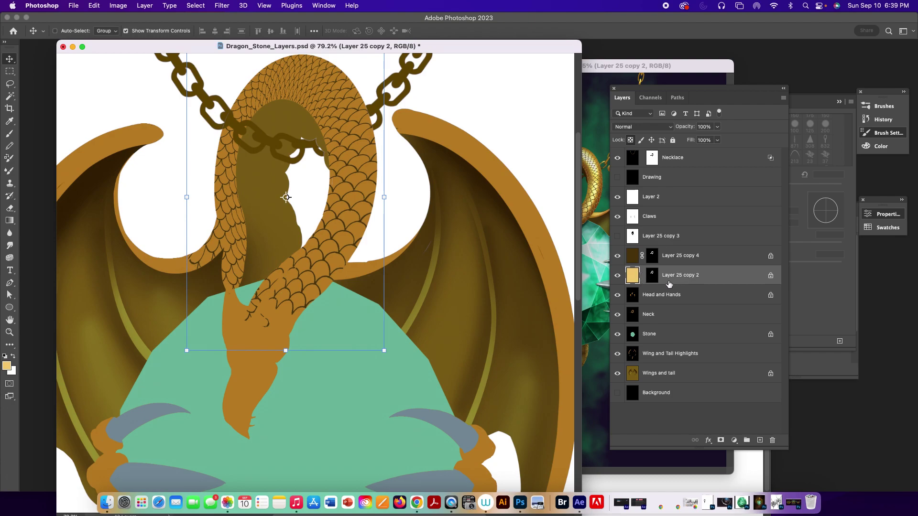
{"action": "key", "text": "Down"}
{"action": "key", "text": "Down"}
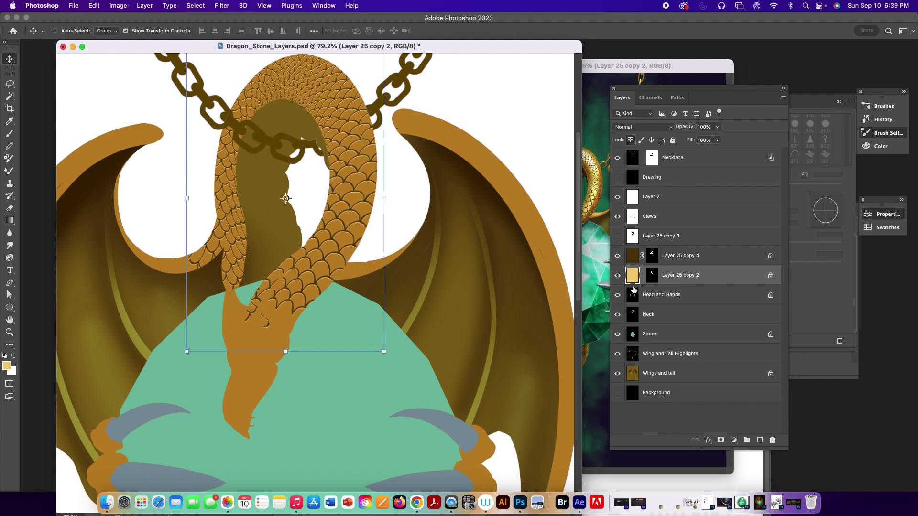
{"action": "key", "text": "Right"}
{"action": "key", "text": "Down"}
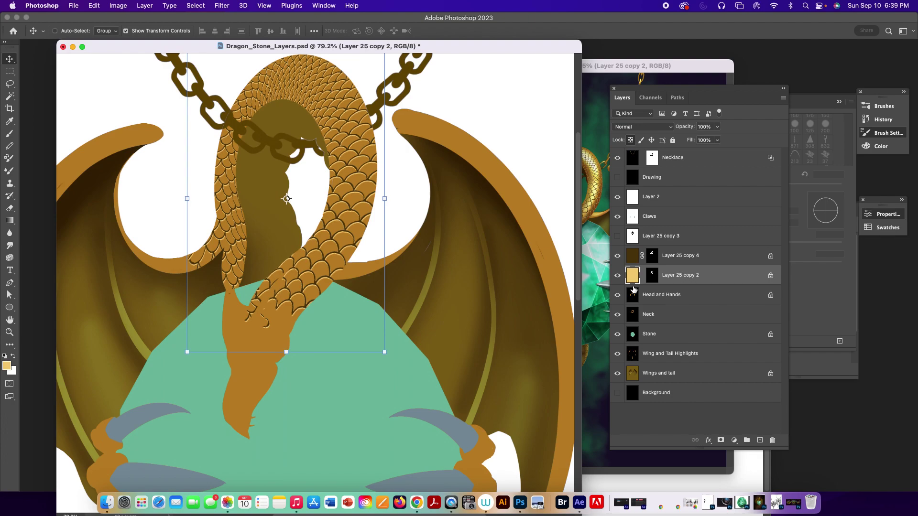
{"action": "key", "text": "Down"}
Select the Neck layer and set up the Soft Round brush from General Brushes at 80 px.
{"action": "left_click", "coordinate": [670, 316]}
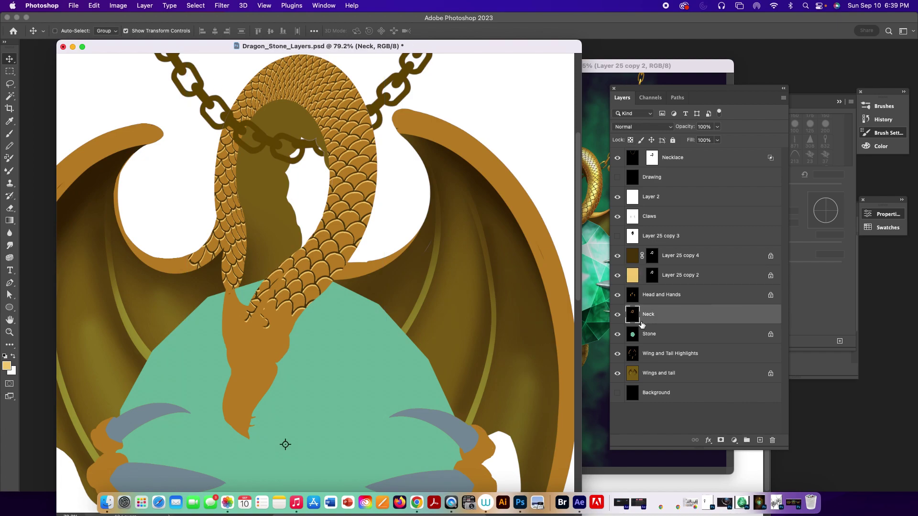
{"action": "key", "text": "b"}
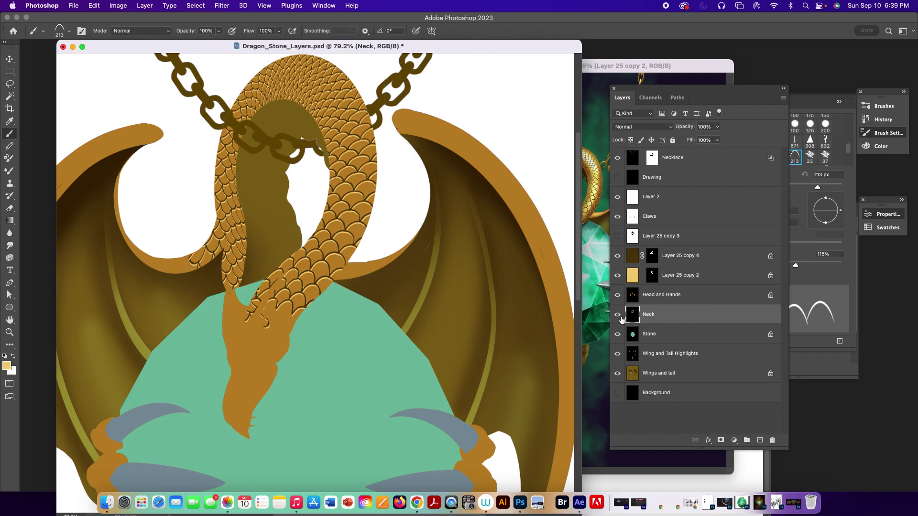
{"action": "left_click", "coordinate": [818, 103]}
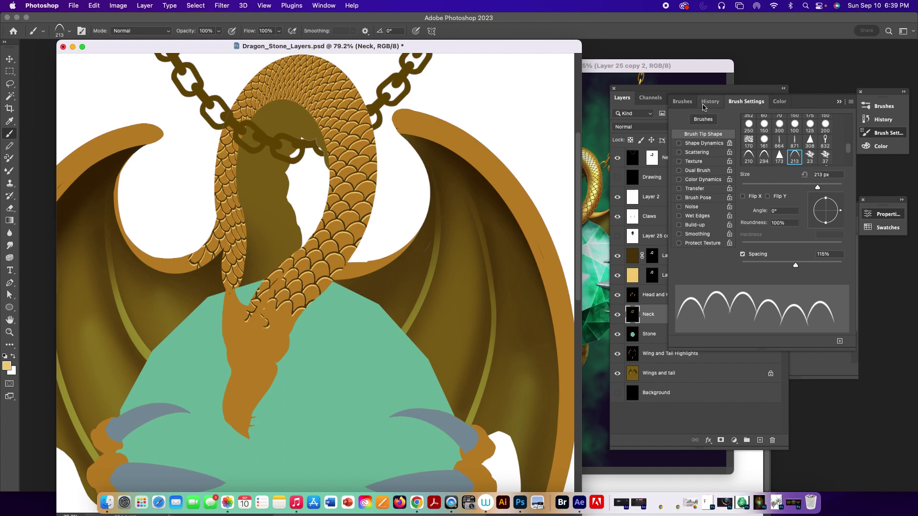
{"action": "left_click", "coordinate": [683, 102]}
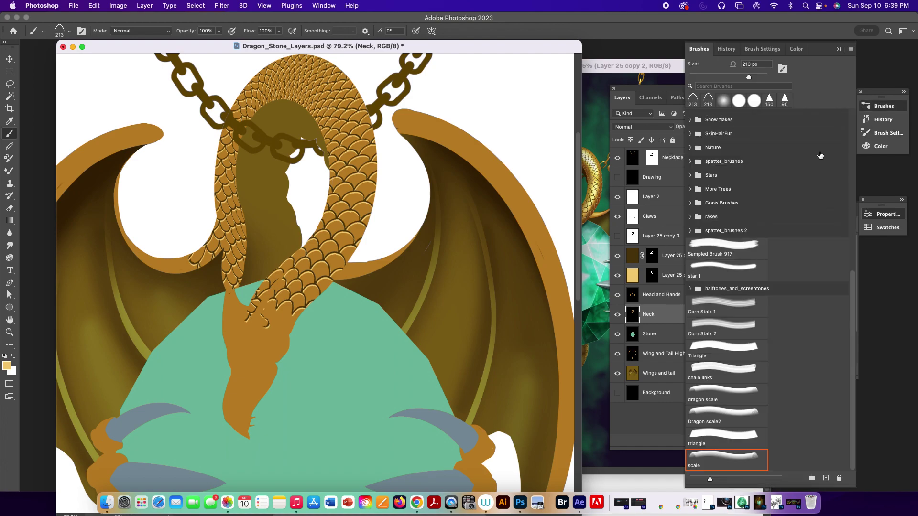
{"action": "left_click_drag", "start_coordinate": [854, 285], "coordinate": [853, 101]}
{"action": "left_click", "coordinate": [729, 134]}
{"action": "key", "text": "bracketleft"}
{"action": "key", "text": "bracketleft"}
{"action": "key", "text": "bracketleft"}
{"action": "key", "text": "bracketleft"}
{"action": "key", "text": "bracketleft"}
{"action": "key", "text": "bracketleft"}
{"action": "key", "text": "bracketleft"}
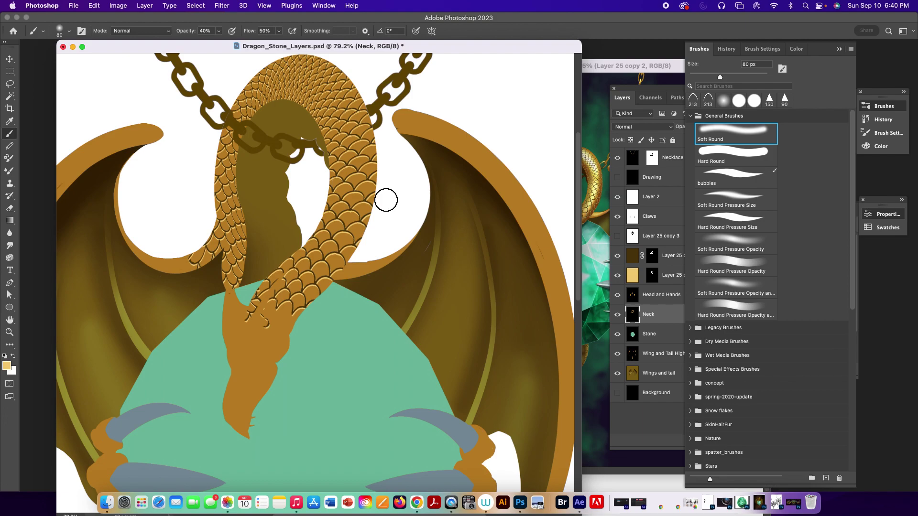
Sample a brown from the neck in the finished pendant document and return to the working document.
{"action": "left_click", "coordinate": [499, 199], "text": "alt"}
{"action": "left_click", "coordinate": [600, 190]}
{"action": "left_click", "coordinate": [560, 198], "text": "alt"}
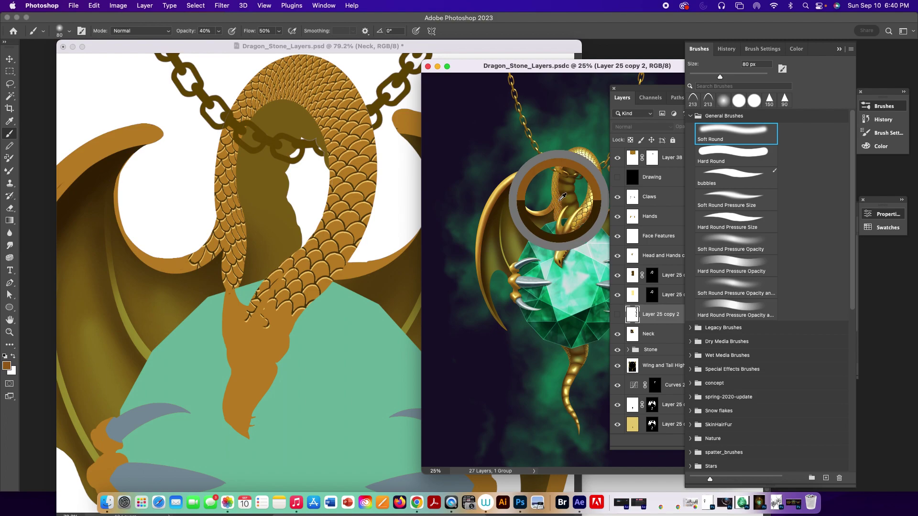
{"action": "left_click", "coordinate": [238, 247]}
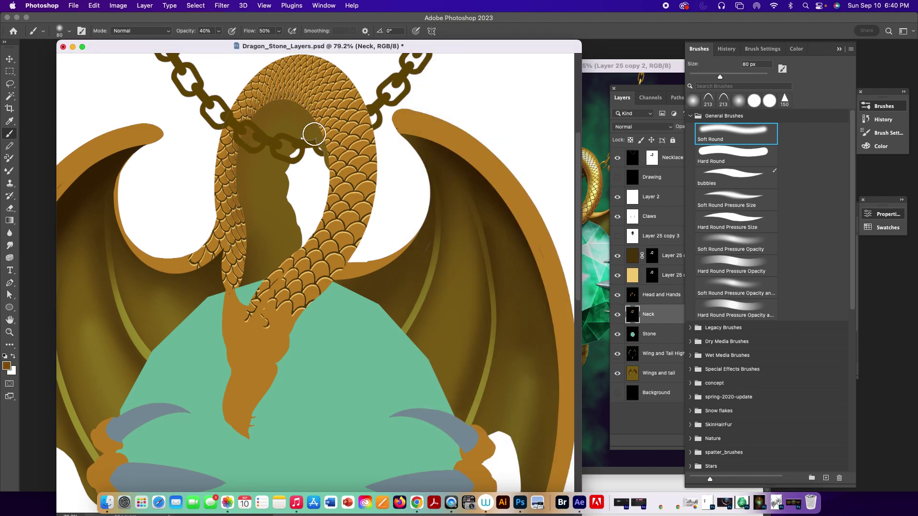
Try to shade the inner edge of the neck's loop with soft brown strokes on the Neck layer.
{"action": "left_click_drag", "start_coordinate": [318, 153], "coordinate": [301, 241]}
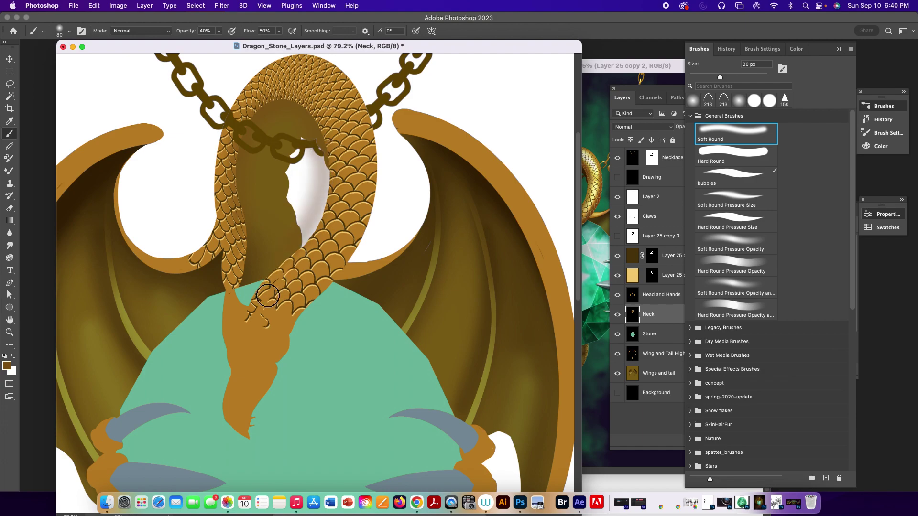
{"action": "left_click", "coordinate": [658, 313]}
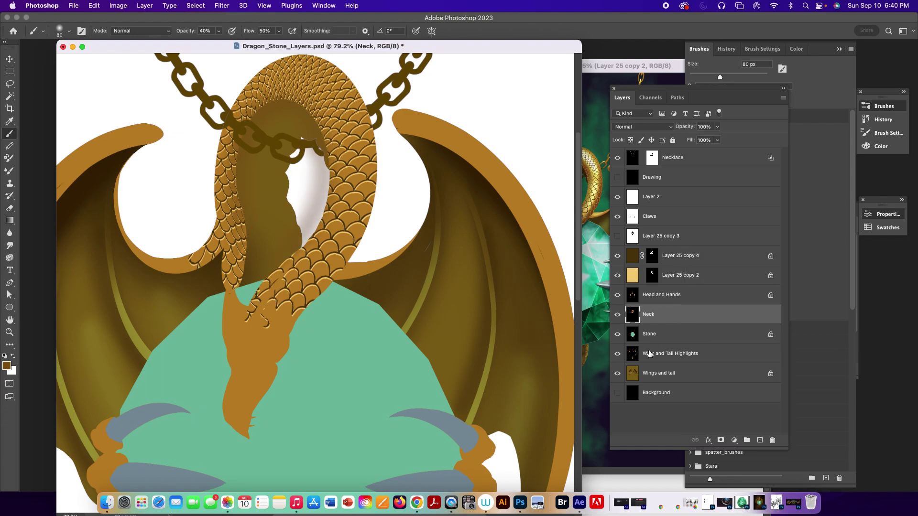
{"action": "key", "text": "super+z"}
{"action": "key", "text": "super+z"}
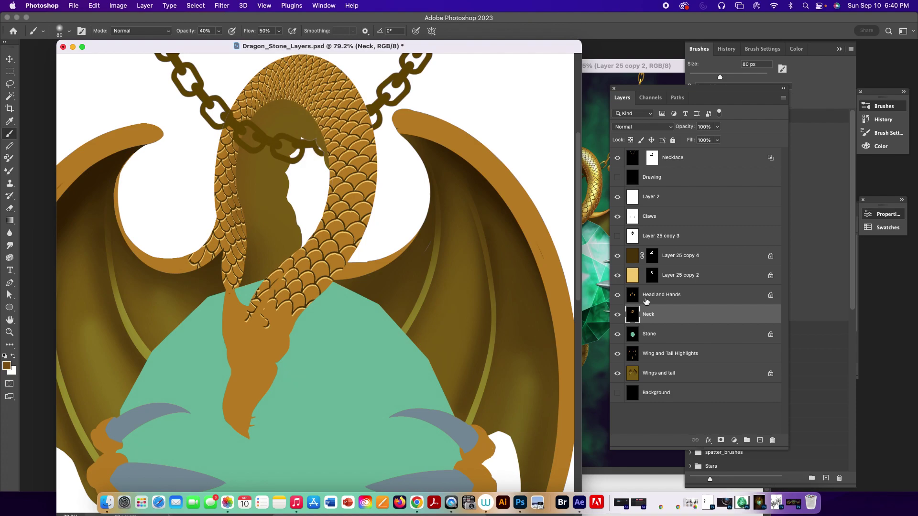
Lock the Neck layer's transparent pixels and sample a golden yellow from the neck in the finished pendant document.
{"action": "left_click_drag", "start_coordinate": [639, 166], "coordinate": [638, 167]}
{"action": "left_click", "coordinate": [630, 140]}
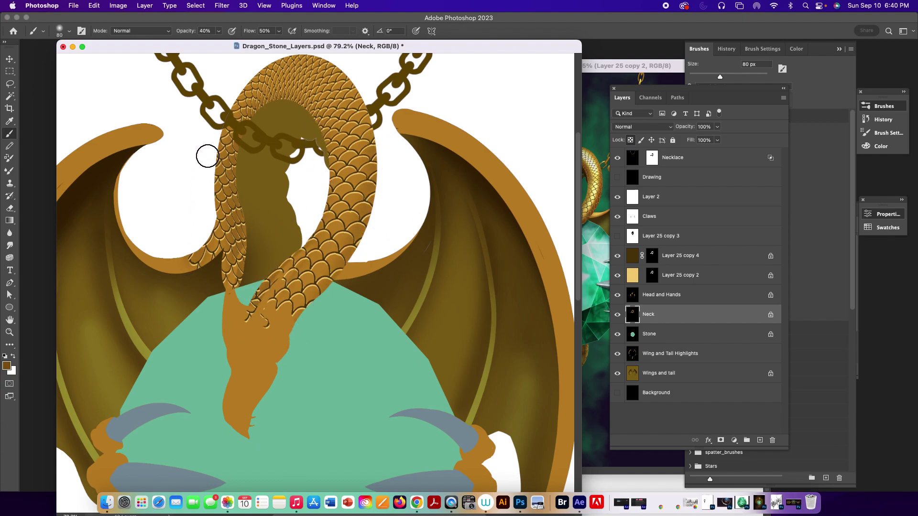
{"action": "left_click", "coordinate": [595, 187]}
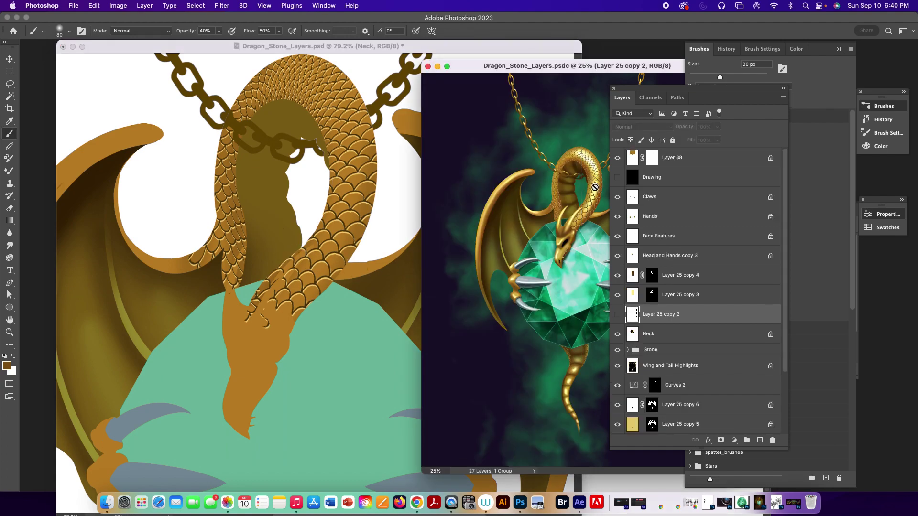
{"action": "left_click", "coordinate": [580, 152], "text": "alt"}
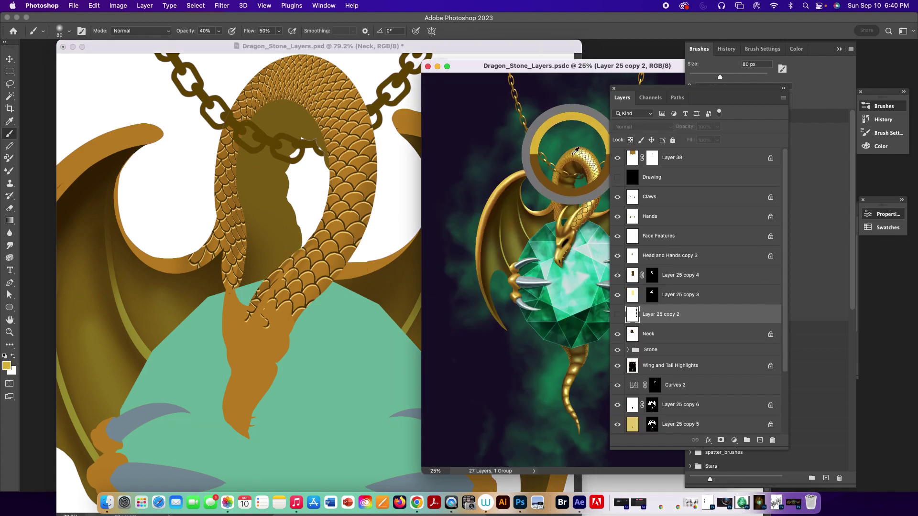
Return to the working document and paint soft golden yellow along the middle of the neck's loop, reducing the brush to 60 px.
{"action": "left_click", "coordinate": [301, 85]}
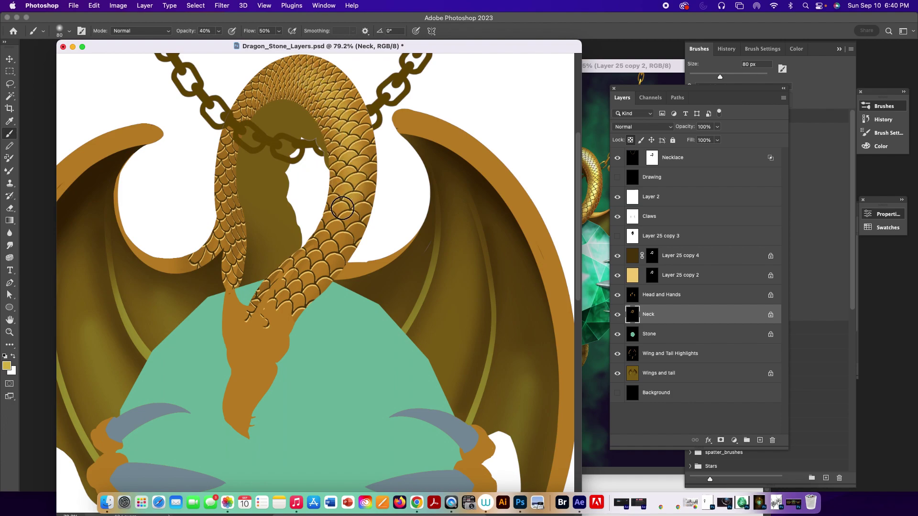
{"action": "key", "text": "bracketleft"}
{"action": "key", "text": "bracketleft"}
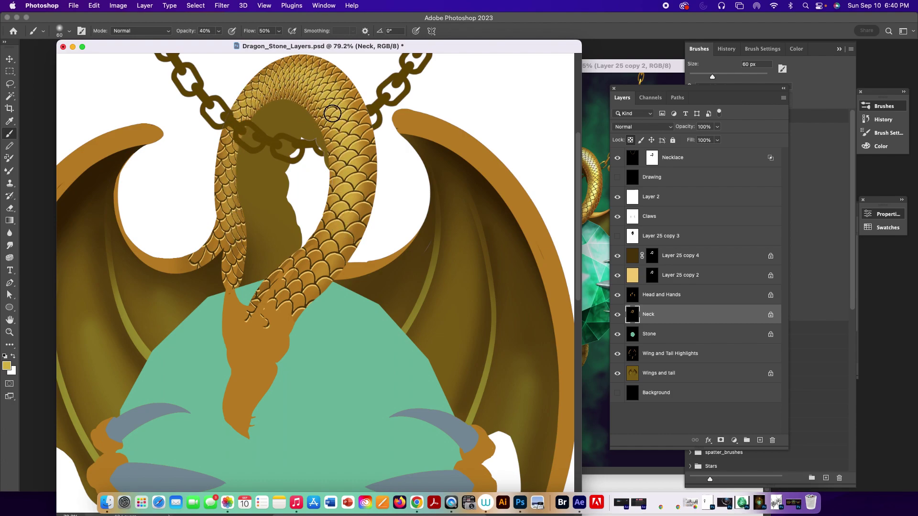
Paint bright highlights along the neck's loop towards the head with the brush in Linear Dodge (Add) mode, using 40 px and 50 px sizes.
{"action": "key", "text": "bracketleft"}
{"action": "key", "text": "bracketleft"}
{"action": "left_click", "coordinate": [149, 32]}
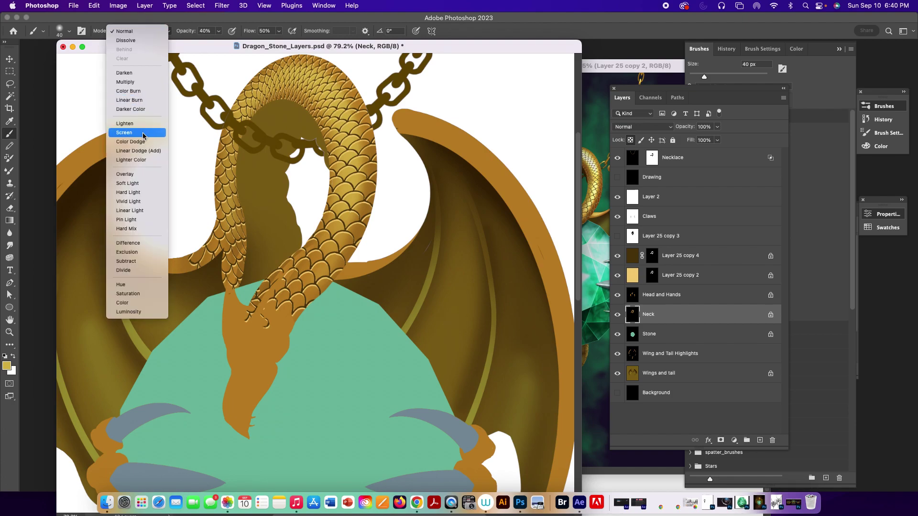
{"action": "left_click", "coordinate": [154, 148]}
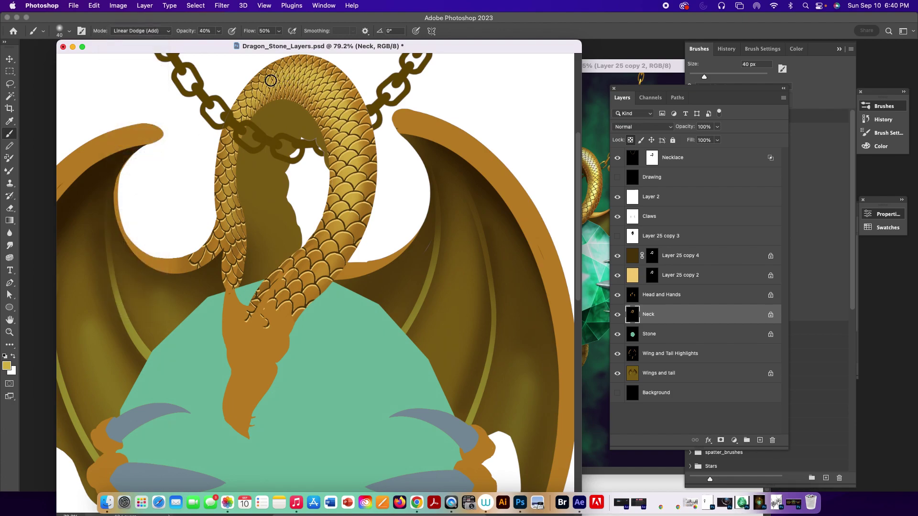
{"action": "mouse_move", "coordinate": [268, 77]}
{"action": "left_mouse_down"}
{"action": "mouse_move", "coordinate": [294, 75]}
{"action": "mouse_move", "coordinate": [352, 139]}
{"action": "left_mouse_up"}
{"action": "mouse_move", "coordinate": [290, 75]}
{"action": "left_mouse_down"}
{"action": "mouse_move", "coordinate": [345, 107]}
{"action": "mouse_move", "coordinate": [351, 201]}
{"action": "left_mouse_up"}
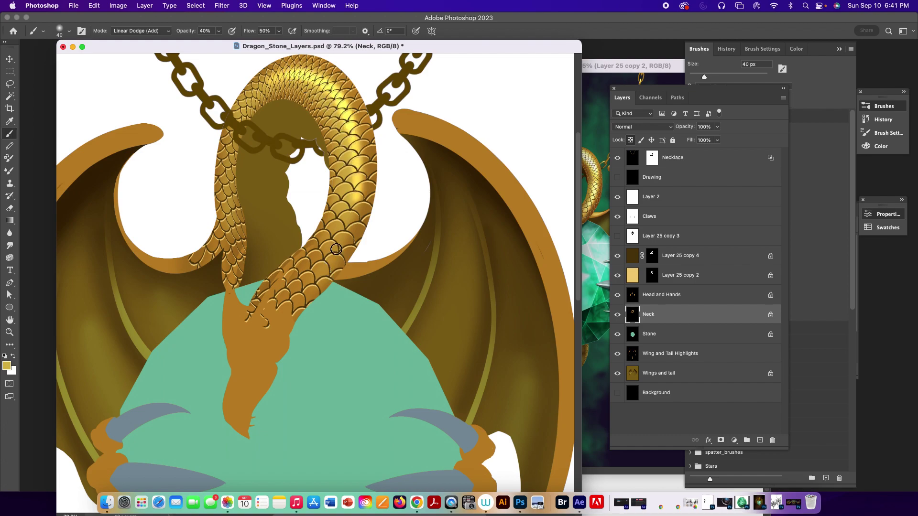
{"action": "key", "text": "bracketright"}
{"action": "key", "text": "bracketright"}
{"action": "mouse_move", "coordinate": [268, 80]}
{"action": "left_mouse_down"}
{"action": "mouse_move", "coordinate": [325, 93]}
{"action": "mouse_move", "coordinate": [356, 153]}
{"action": "left_mouse_up"}
{"action": "mouse_move", "coordinate": [307, 77]}
{"action": "left_mouse_down"}
{"action": "mouse_move", "coordinate": [348, 170]}
{"action": "mouse_move", "coordinate": [320, 265]}
{"action": "mouse_move", "coordinate": [350, 178]}
{"action": "mouse_move", "coordinate": [343, 220]}
{"action": "mouse_move", "coordinate": [284, 313]}
{"action": "left_mouse_up"}
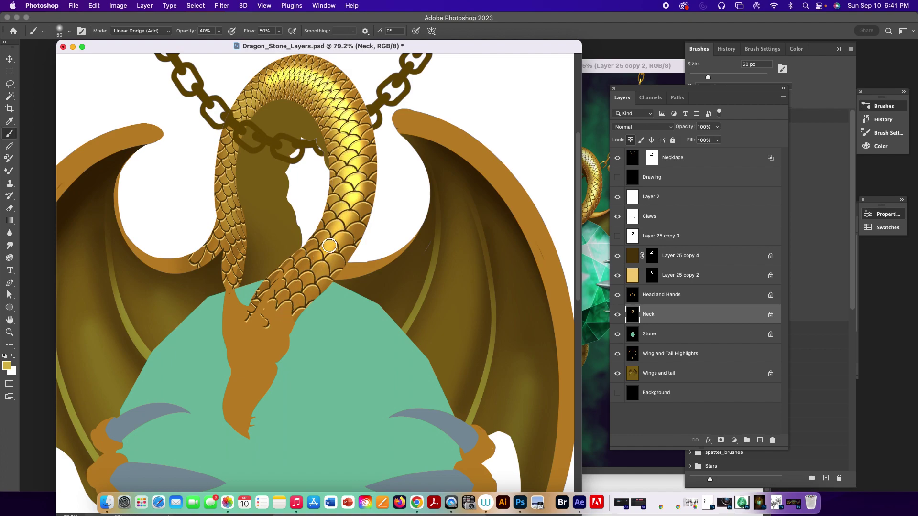
Select the Stone layer and show the Drawing layer's line art over the whole pendant.
{"action": "key", "text": "super+minus"}
{"action": "key", "text": "super+minus"}
{"action": "key", "text": "super+minus"}
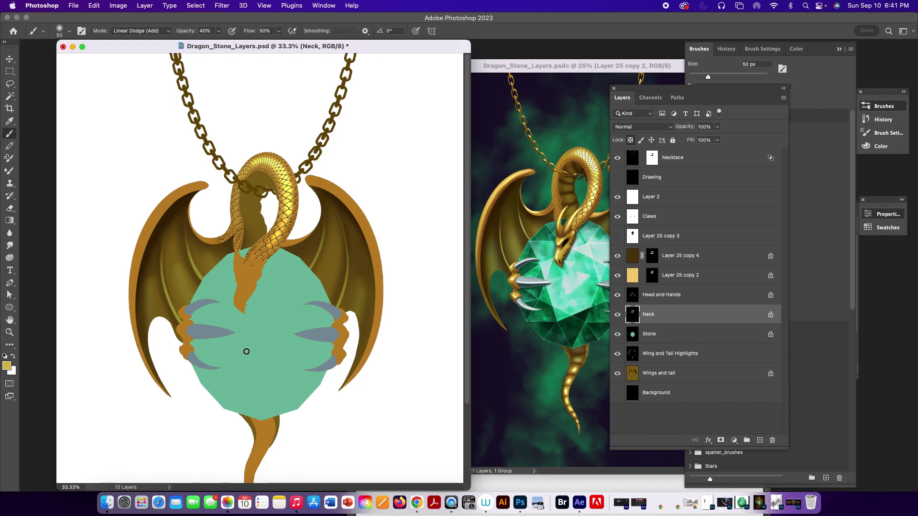
{"action": "left_click", "coordinate": [666, 338]}
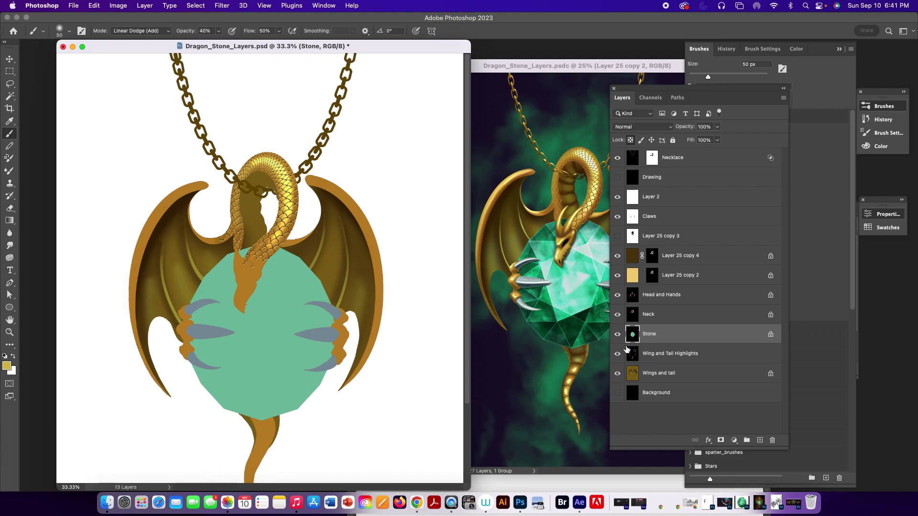
{"action": "left_click", "coordinate": [617, 177]}
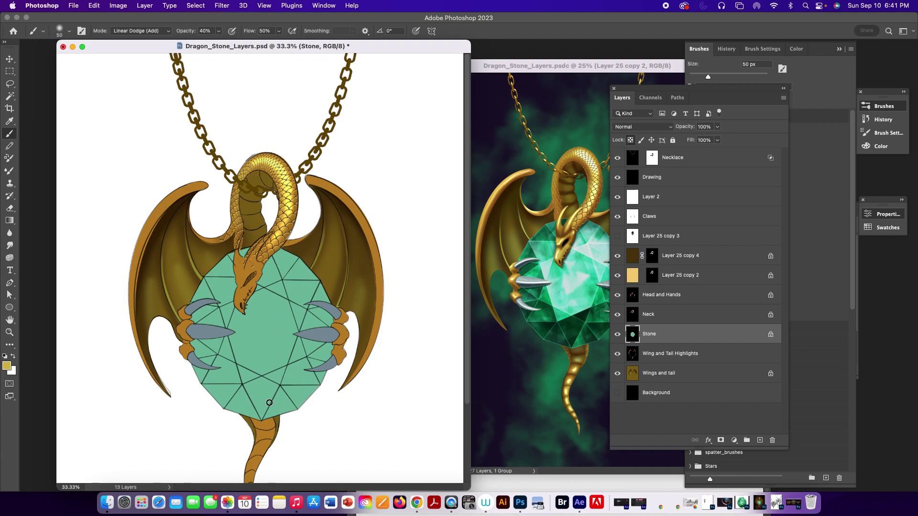
Select the saved Stone path and examine how closely its outline follows the edges of the gem.
{"action": "left_click", "coordinate": [677, 98]}
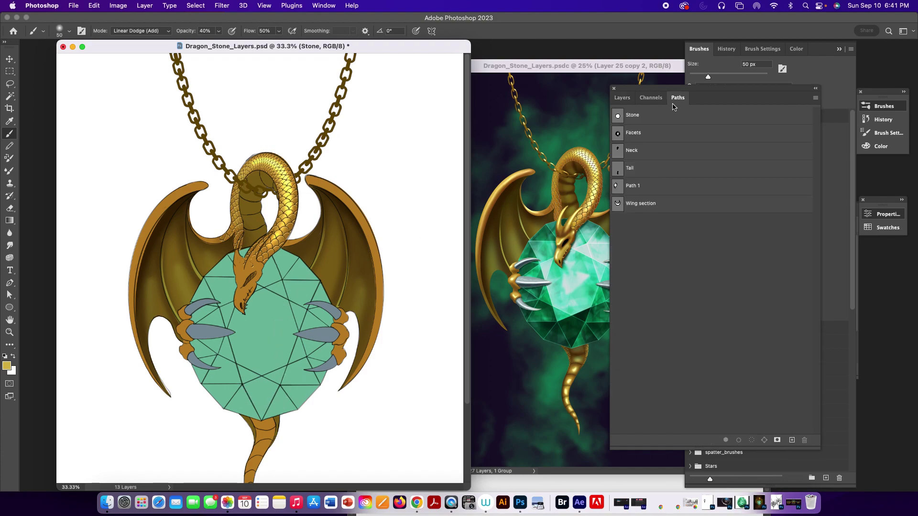
{"action": "left_click", "coordinate": [623, 118]}
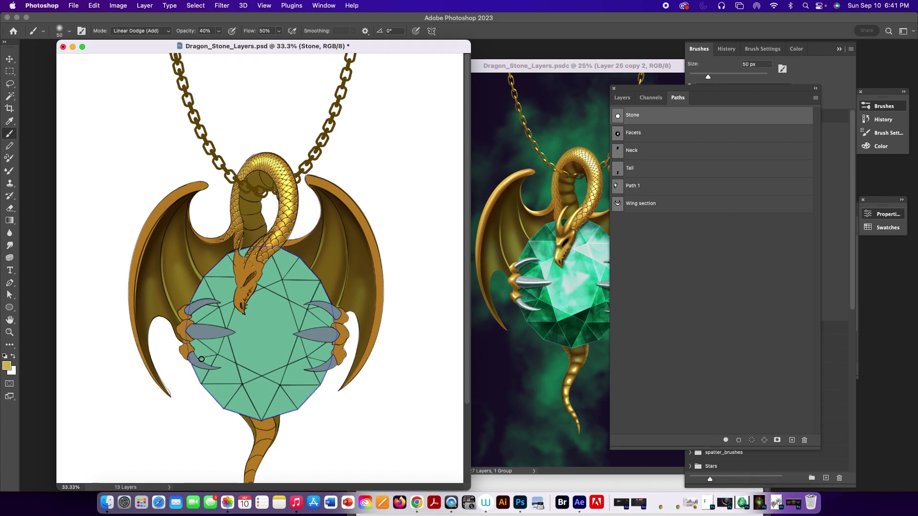
{"action": "key", "text": "z"}
{"action": "left_click", "coordinate": [304, 404]}
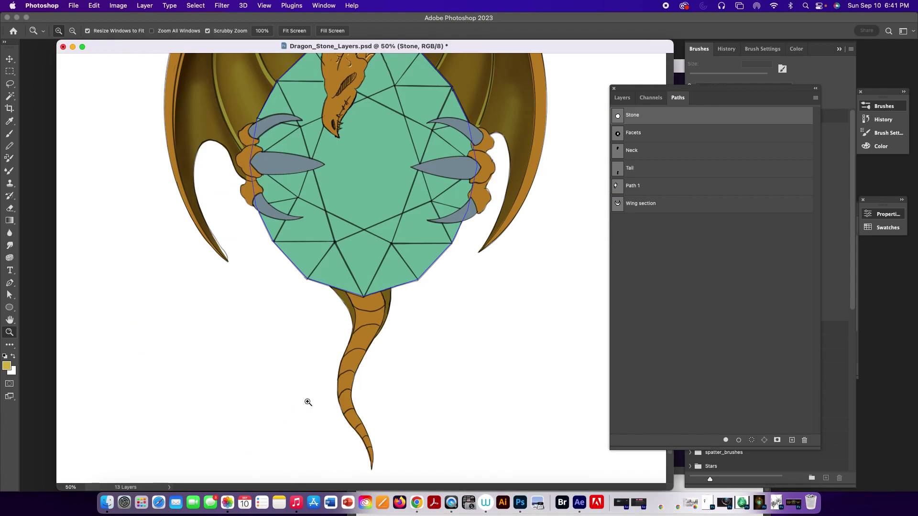
{"action": "left_click", "coordinate": [433, 275]}
{"action": "left_click_drag", "start_coordinate": [557, 251], "coordinate": [443, 364]}
{"action": "left_click_drag", "start_coordinate": [518, 251], "coordinate": [423, 181]}
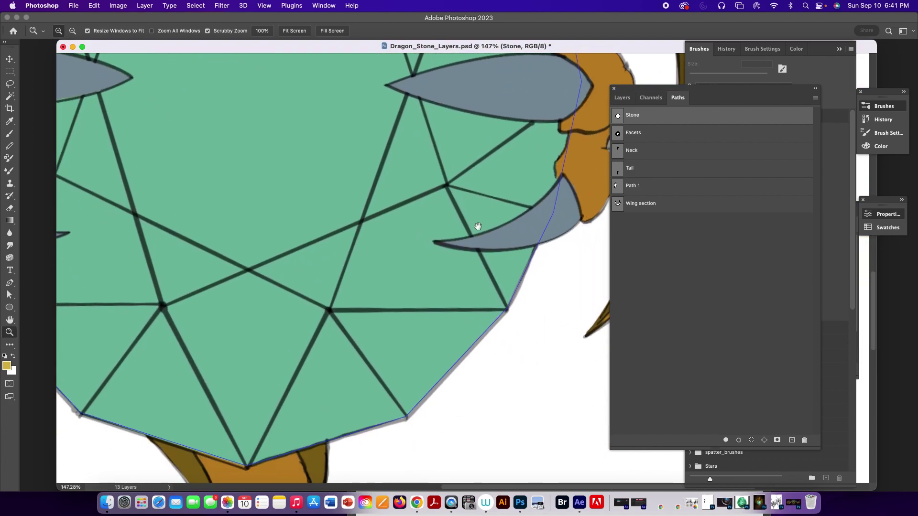
{"action": "left_click_drag", "start_coordinate": [523, 280], "coordinate": [491, 384]}
{"action": "left_click_drag", "start_coordinate": [506, 269], "coordinate": [593, 153]}
{"action": "left_click_drag", "start_coordinate": [423, 320], "coordinate": [389, 318]}
{"action": "key", "text": "super+minus"}
{"action": "key", "text": "super+minus"}
{"action": "key", "text": "super+minus"}
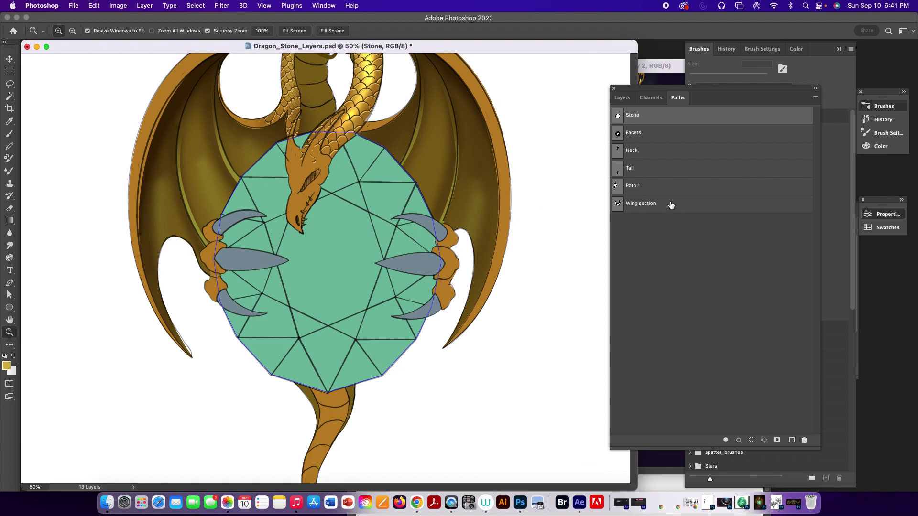
Clear everything outside the Stone path on the Stone layer using an inverted selection, and add a new layer above it.
{"action": "left_click", "coordinate": [752, 440]}
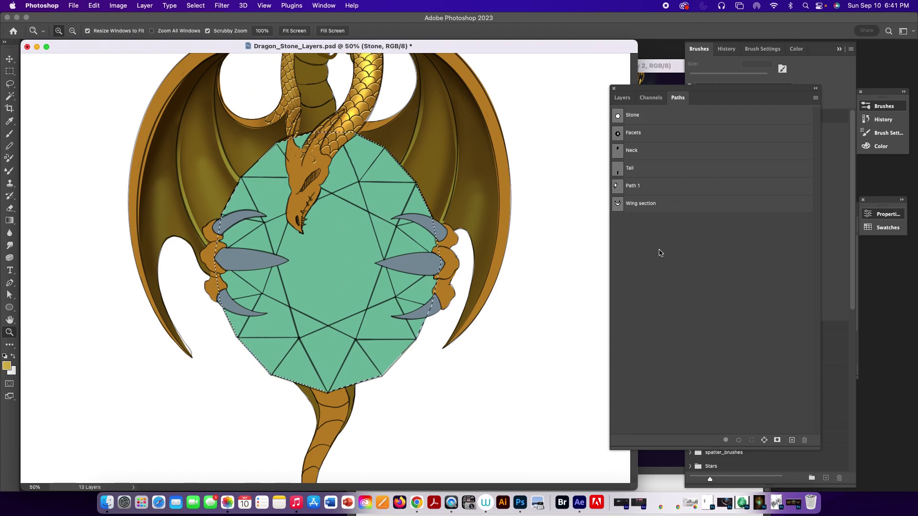
{"action": "left_click", "coordinate": [623, 98]}
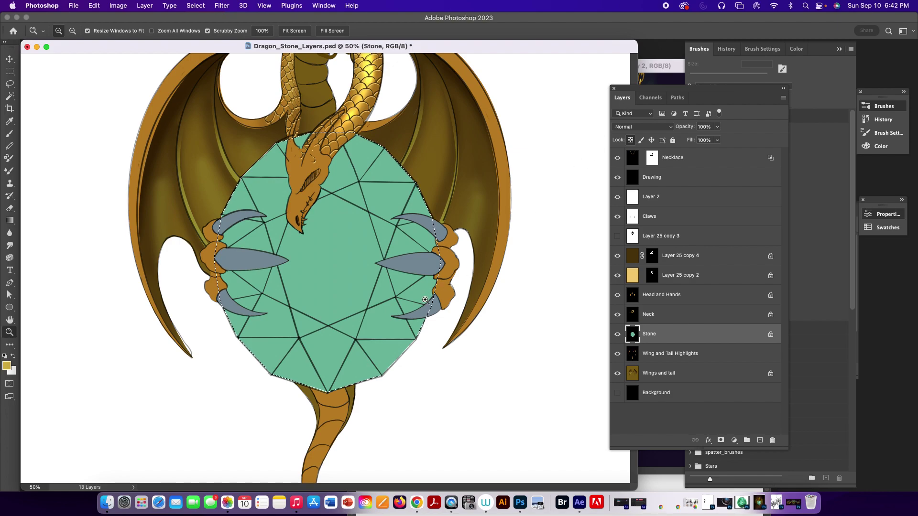
{"action": "key", "text": "i"}
{"action": "left_click", "coordinate": [367, 268]}
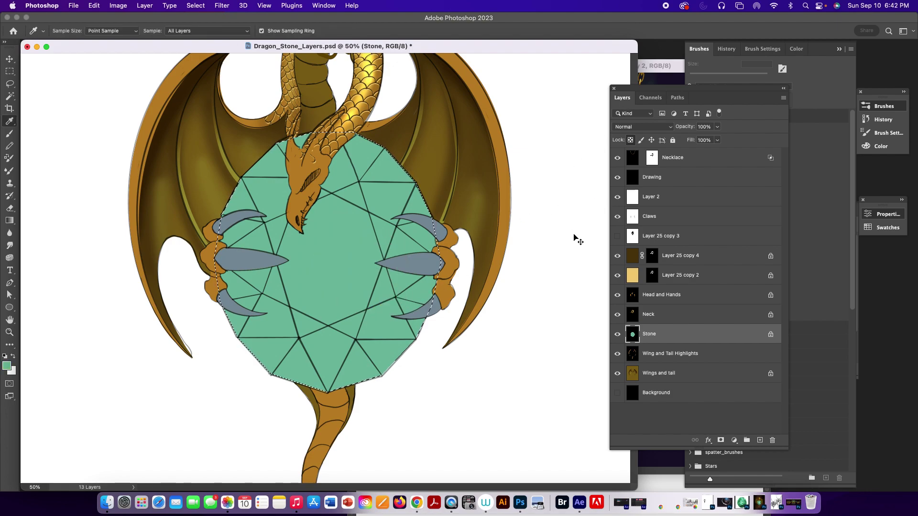
{"action": "key", "text": "super+shift+i"}
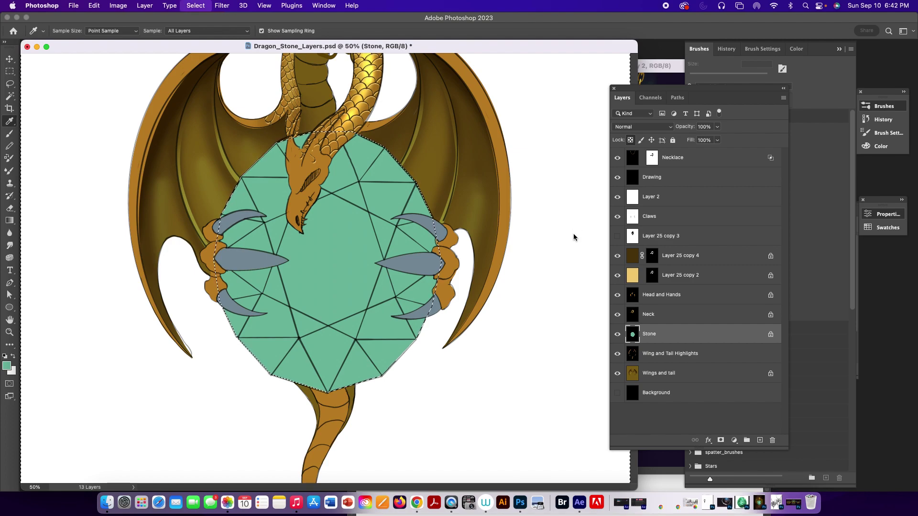
{"action": "key", "text": "Delete"}
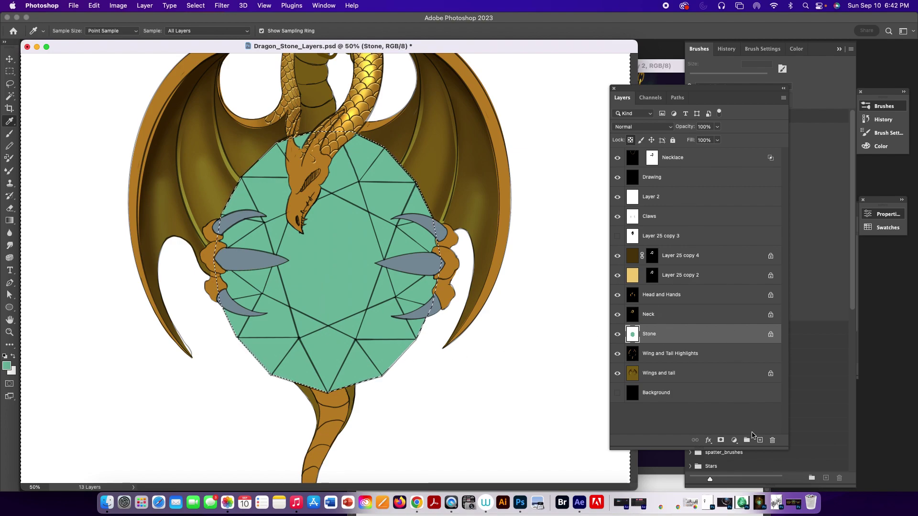
{"action": "left_click", "coordinate": [760, 440]}
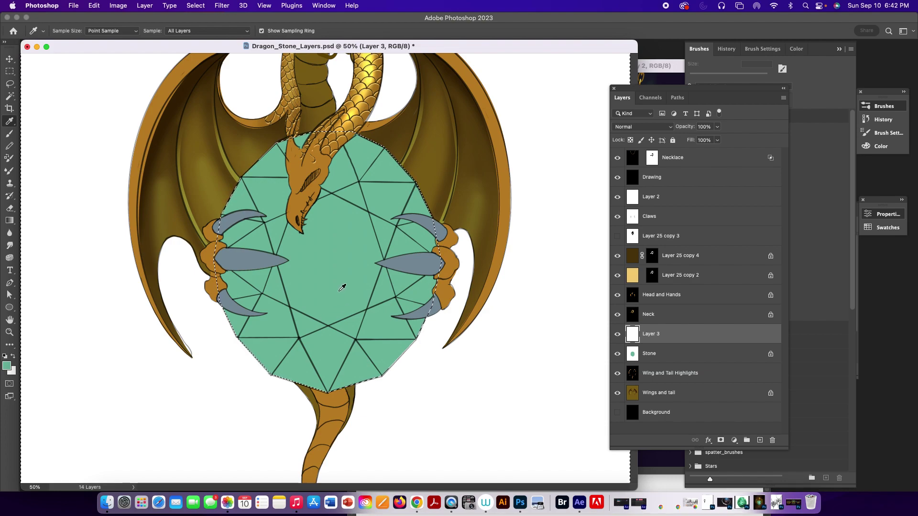
Bring the Untitled-2 document to the front and hide its Layer 1.
{"action": "left_click_drag", "start_coordinate": [530, 48], "coordinate": [539, 125]}
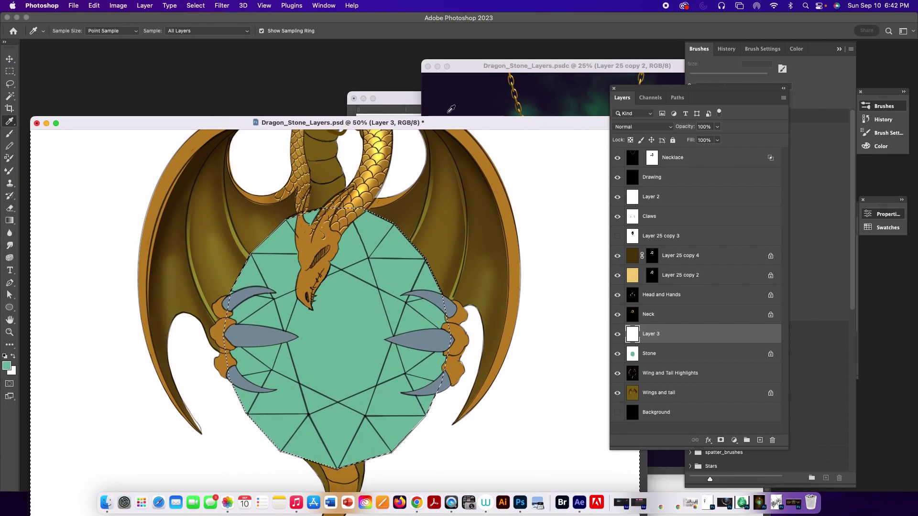
{"action": "left_click", "coordinate": [406, 99]}
{"action": "left_click_drag", "start_coordinate": [416, 99], "coordinate": [313, 98]}
{"action": "left_click", "coordinate": [618, 158]}
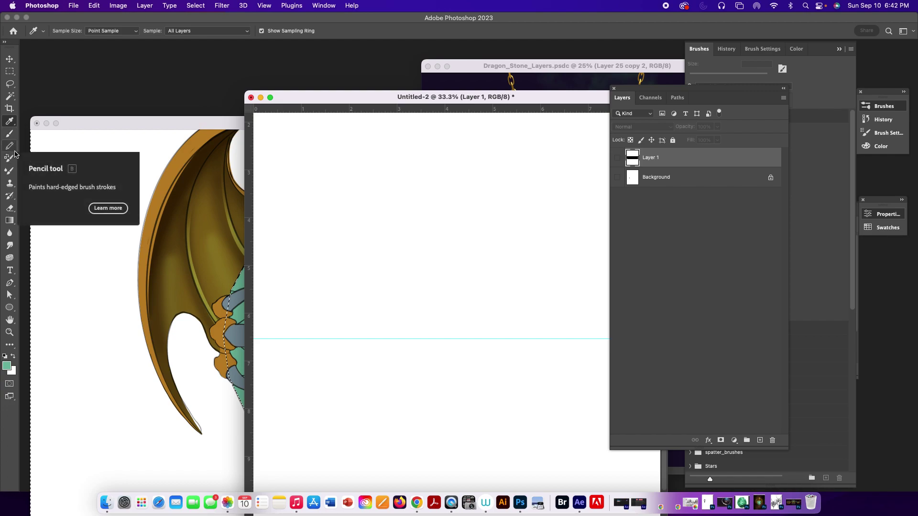
Outline an upright triangular selection above the horizontal guide with the Polygonal Lasso tool.
{"action": "key", "text": "l"}
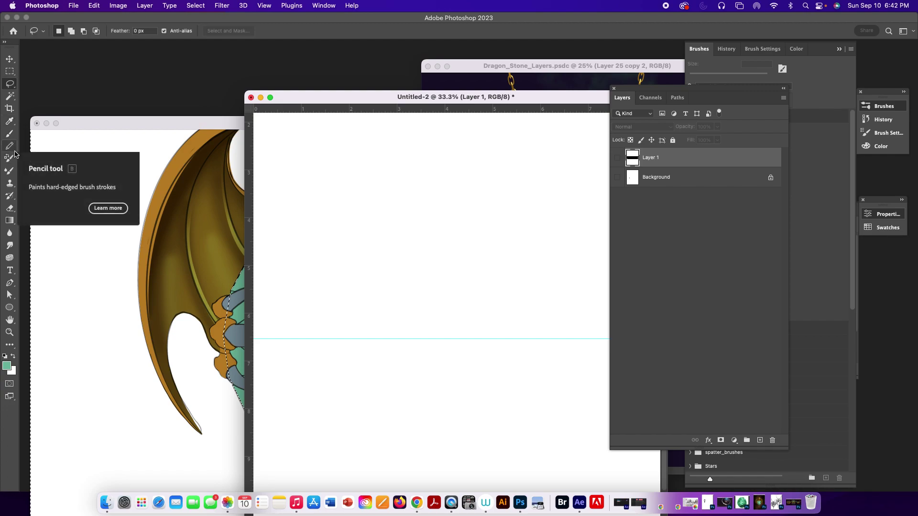
{"action": "key", "text": "shift+l"}
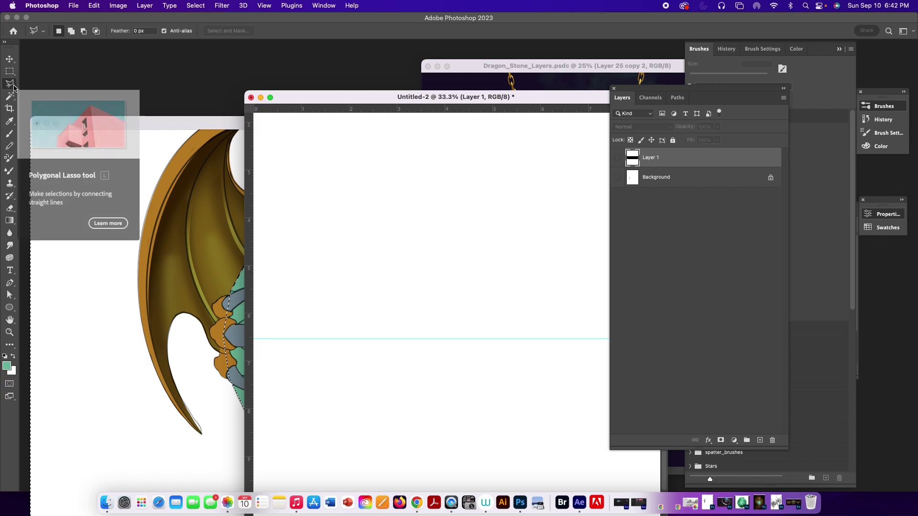
{"action": "left_click", "coordinate": [365, 327]}
{"action": "left_click", "coordinate": [398, 249]}
{"action": "left_click", "coordinate": [432, 325]}
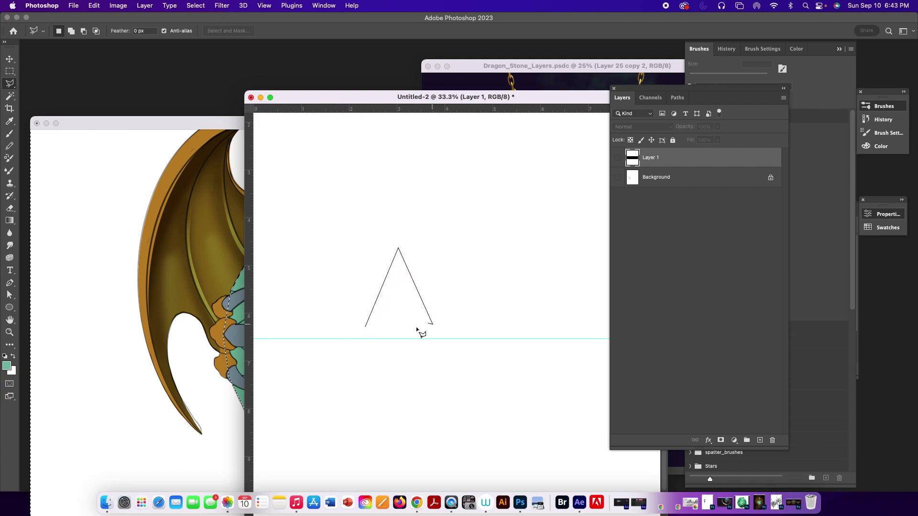
{"action": "left_click", "coordinate": [366, 327]}
Reset the colours to default and fill the triangular selection with black on a new layer.
{"action": "key", "text": "d"}
{"action": "key", "text": "alt+BackSpace"}
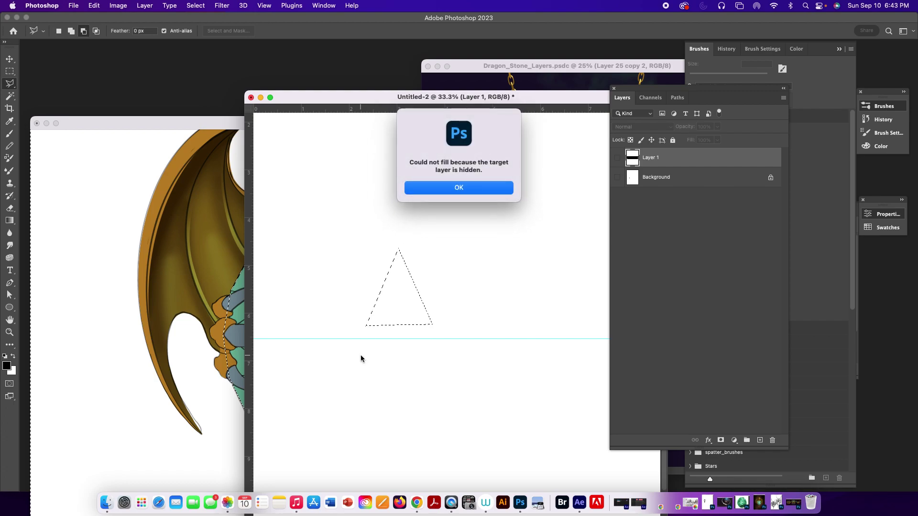
{"action": "left_click", "coordinate": [482, 187]}
{"action": "left_click", "coordinate": [760, 439]}
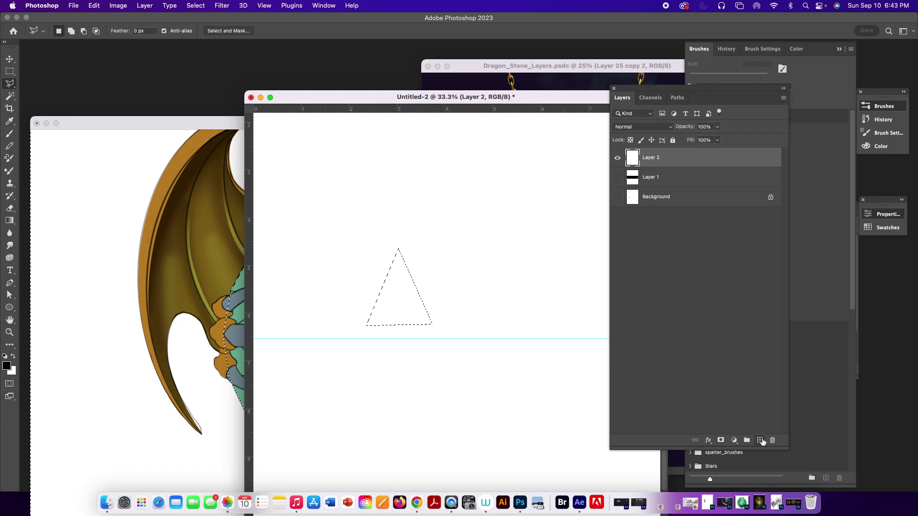
{"action": "key", "text": "alt+BackSpace"}
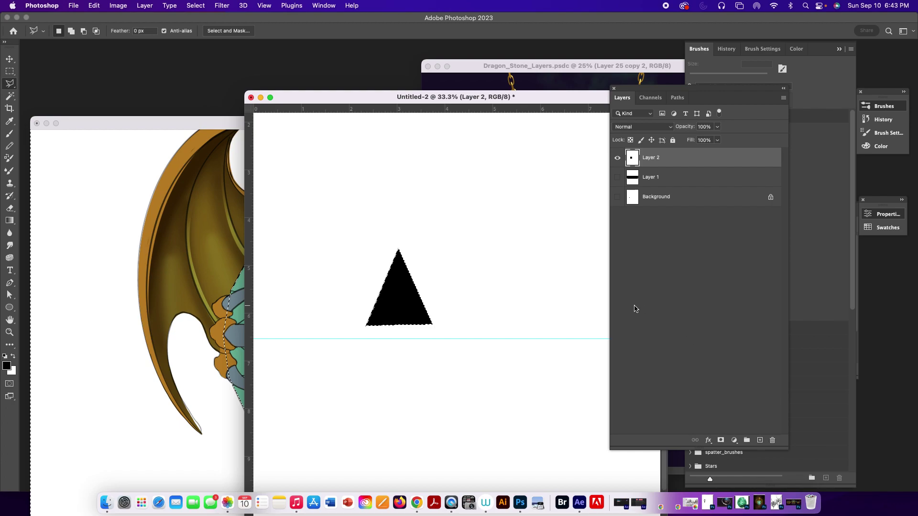
Define the selected black triangle as a new brush preset named "triangle".
{"action": "left_click", "coordinate": [118, 6]}
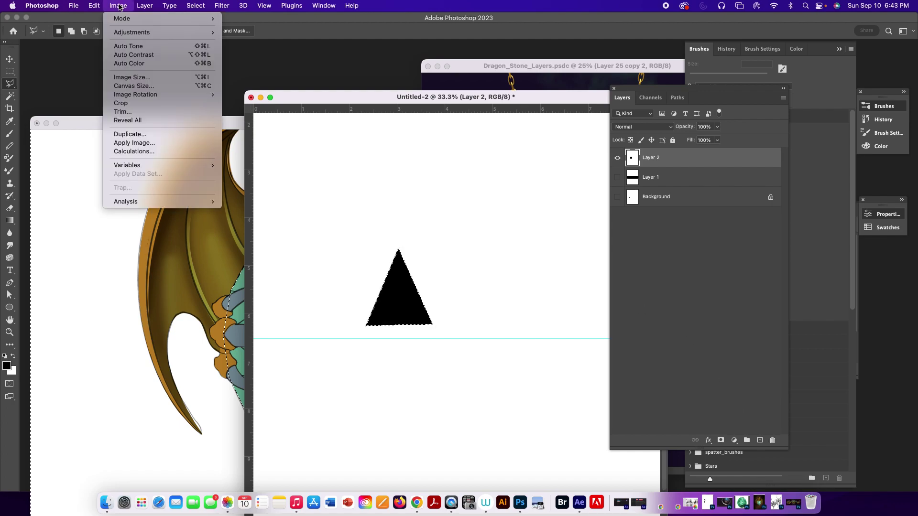
{"action": "mouse_move", "coordinate": [97, 4]}
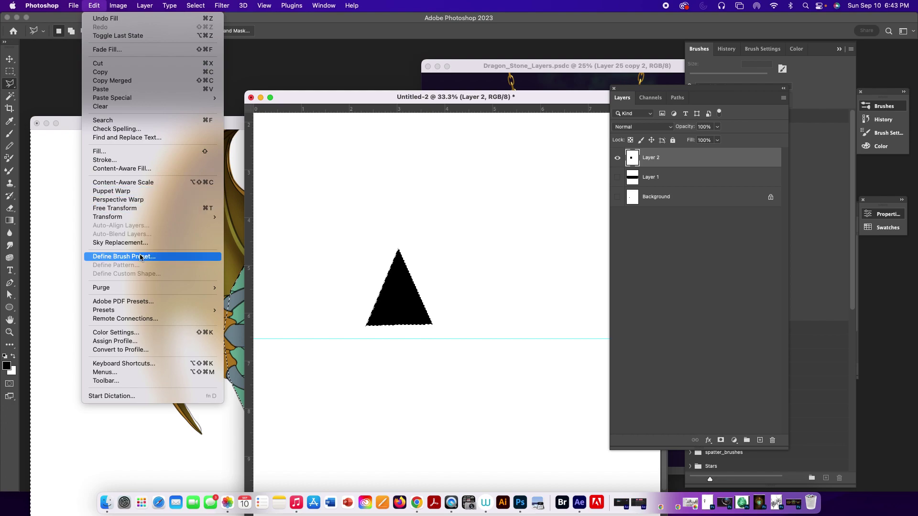
{"action": "left_click", "coordinate": [123, 256]}
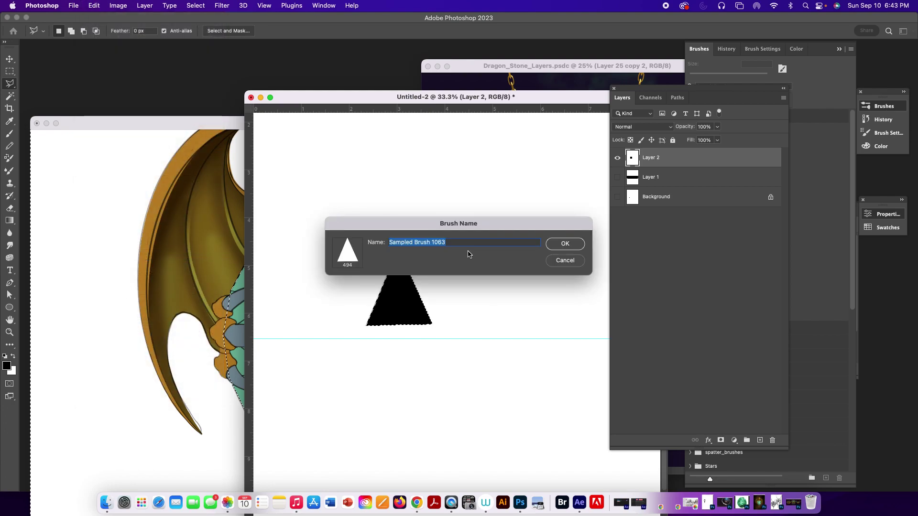
{"action": "type", "text": "triangle"}
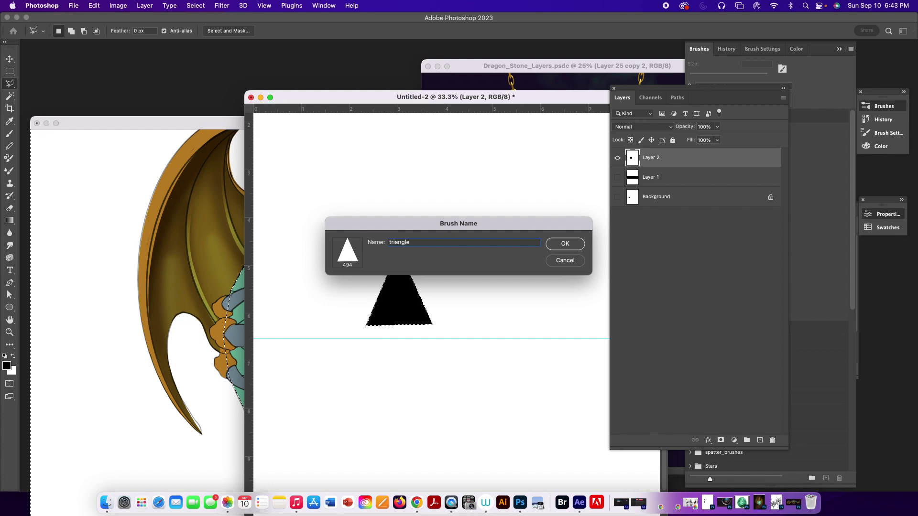
{"action": "left_click", "coordinate": [565, 244]}
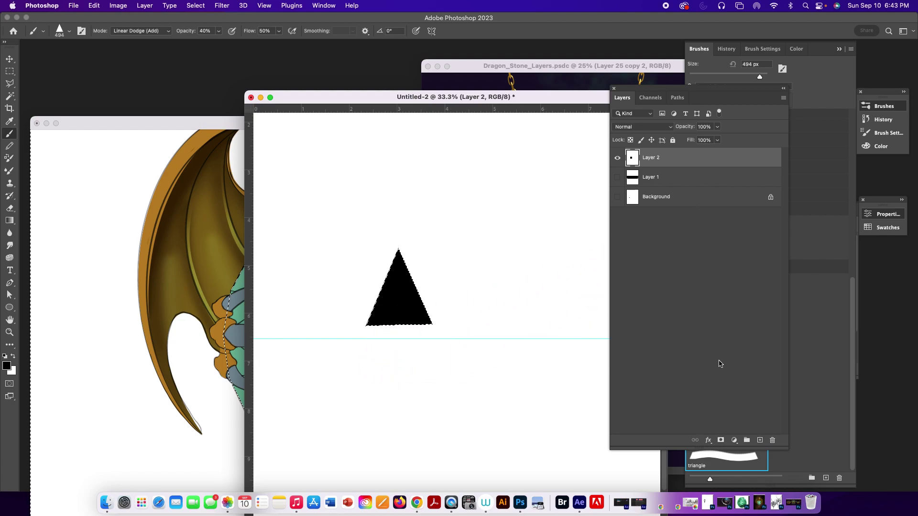
Add a new layer above the black triangle, hide the triangle's Layer 2, and clear the selection.
{"action": "left_click", "coordinate": [759, 440]}
{"action": "left_click", "coordinate": [618, 177]}
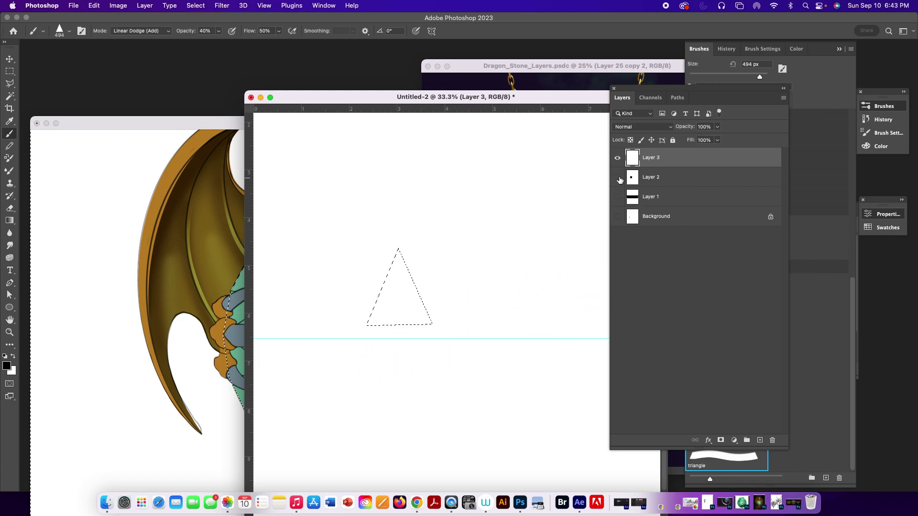
{"action": "key", "text": "super+d"}
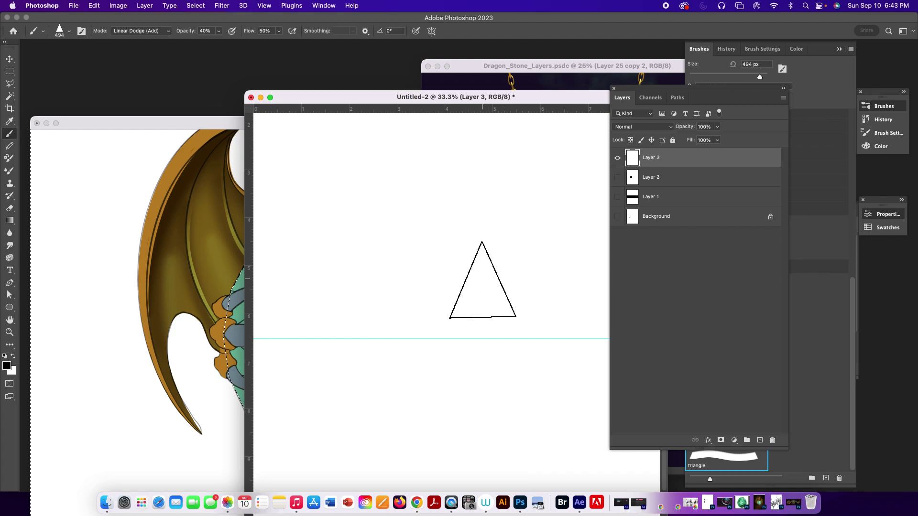
Set the triangle brush's spacing to 70% and enable Shape Dynamics with 23% angle jitter controlled by Direction.
{"action": "left_click", "coordinate": [762, 50]}
{"action": "left_click_drag", "start_coordinate": [746, 266], "coordinate": [776, 265]}
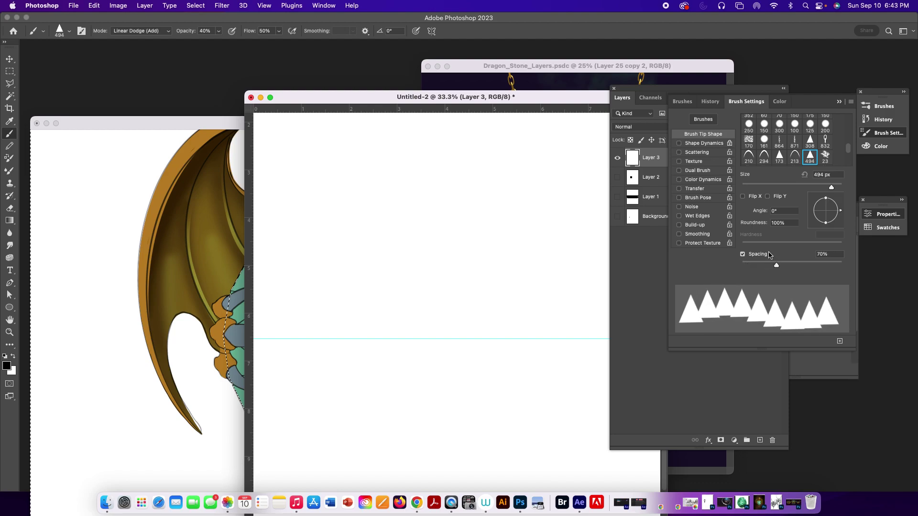
{"action": "left_click", "coordinate": [706, 143]}
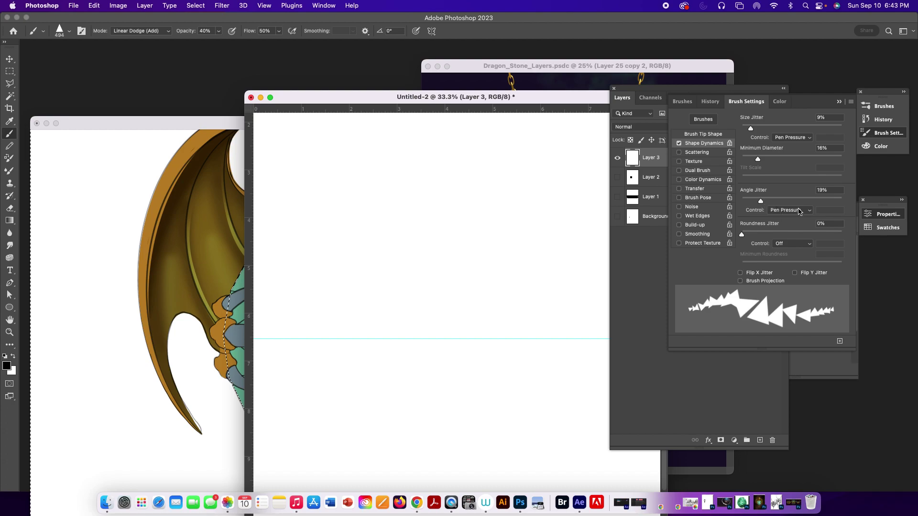
{"action": "mouse_move", "coordinate": [761, 203]}
{"action": "left_mouse_down"}
{"action": "mouse_move", "coordinate": [751, 202]}
{"action": "mouse_move", "coordinate": [765, 200]}
{"action": "left_mouse_up"}
{"action": "left_click", "coordinate": [797, 213]}
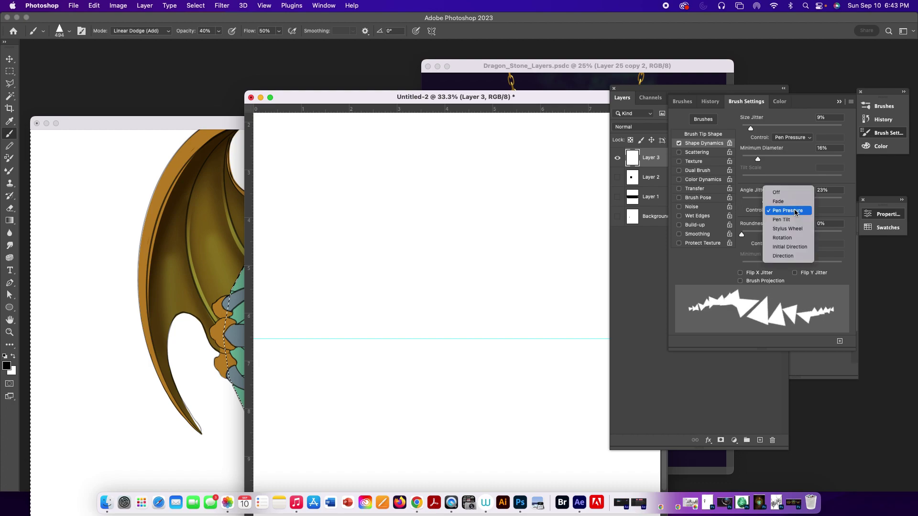
{"action": "left_click", "coordinate": [787, 253]}
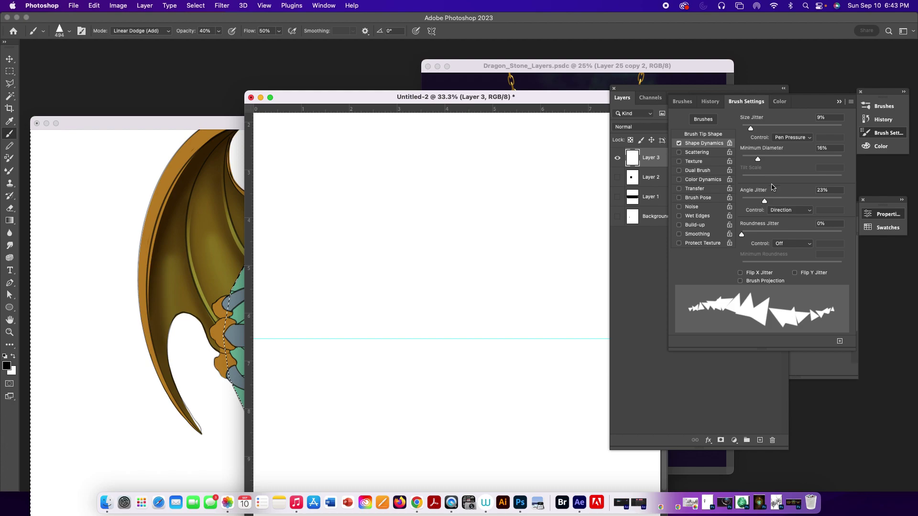
Enable brush Scattering at 195%, and set the size jitter to 14% and the minimum diameter to 18%.
{"action": "mouse_move", "coordinate": [750, 129]}
{"action": "left_mouse_down"}
{"action": "mouse_move", "coordinate": [758, 129]}
{"action": "mouse_move", "coordinate": [744, 133]}
{"action": "mouse_move", "coordinate": [779, 160]}
{"action": "mouse_move", "coordinate": [764, 159]}
{"action": "mouse_move", "coordinate": [751, 130]}
{"action": "mouse_move", "coordinate": [732, 160]}
{"action": "mouse_move", "coordinate": [768, 161]}
{"action": "mouse_move", "coordinate": [744, 161]}
{"action": "mouse_move", "coordinate": [760, 162]}
{"action": "left_mouse_up"}
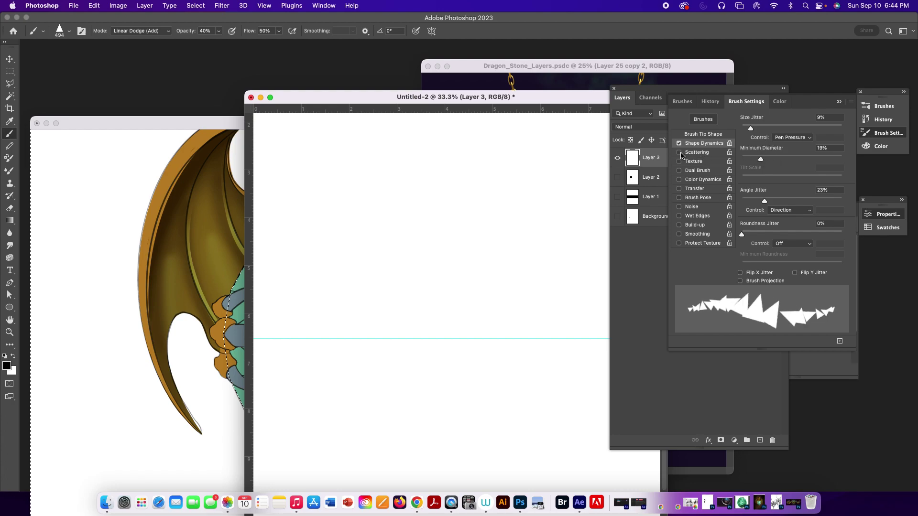
{"action": "left_click", "coordinate": [705, 154]}
{"action": "left_click_drag", "start_coordinate": [742, 128], "coordinate": [761, 130]}
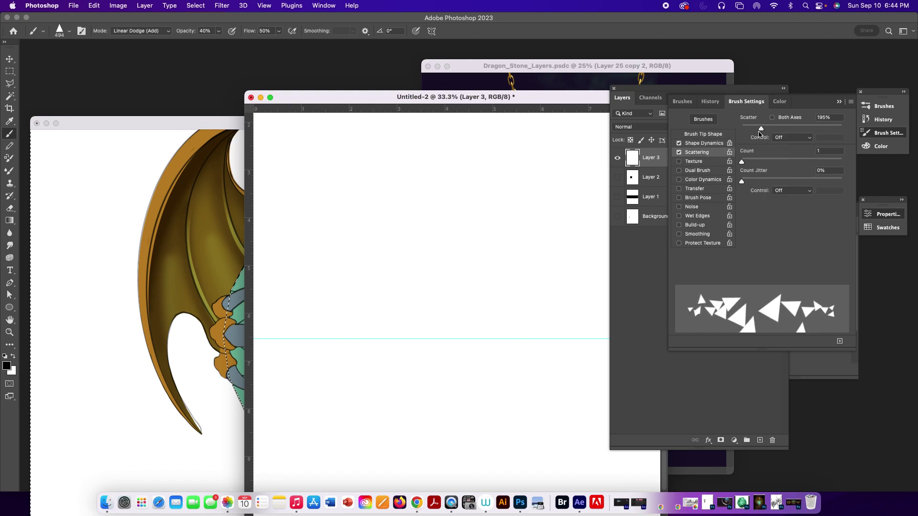
{"action": "left_click", "coordinate": [708, 143]}
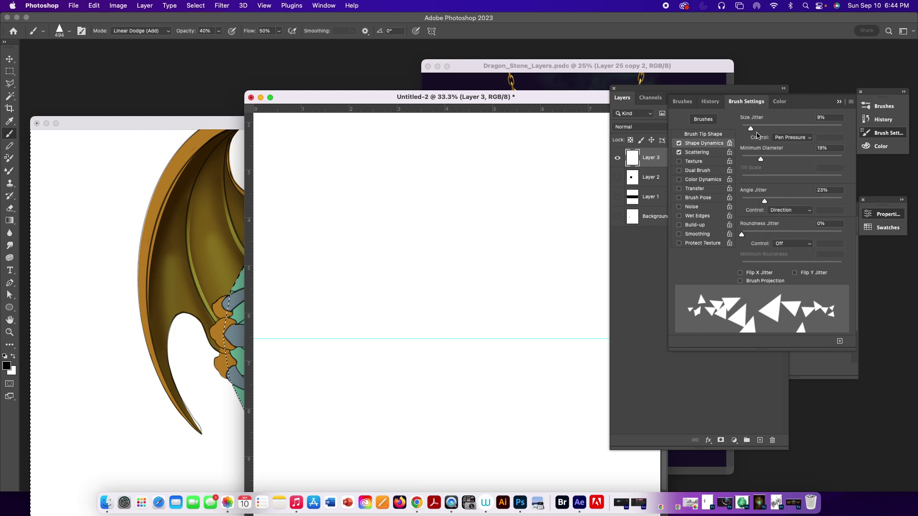
{"action": "left_click_drag", "start_coordinate": [750, 128], "coordinate": [760, 160]}
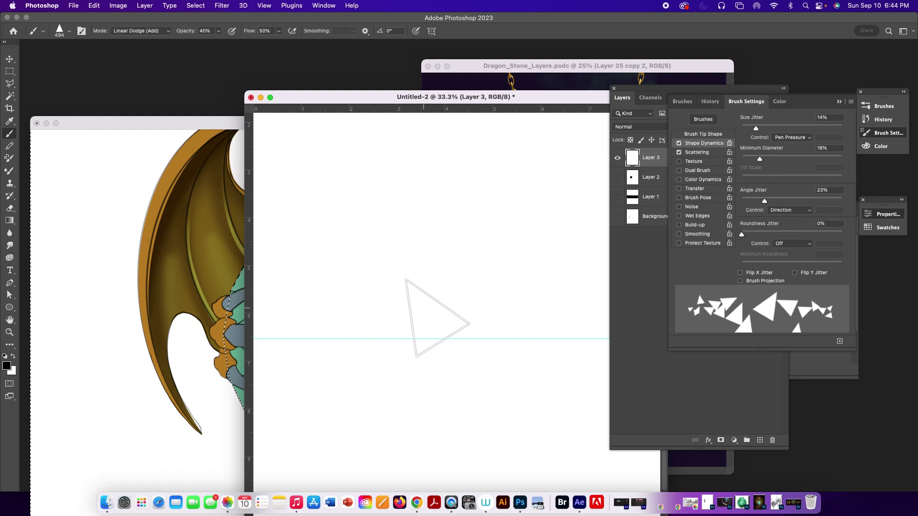
Bring Dragon_Stone_Layers.psd to the front, reduce the triangle brush to 175 px, and use the stone's green as the foreground colour.
{"action": "left_click", "coordinate": [224, 125]}
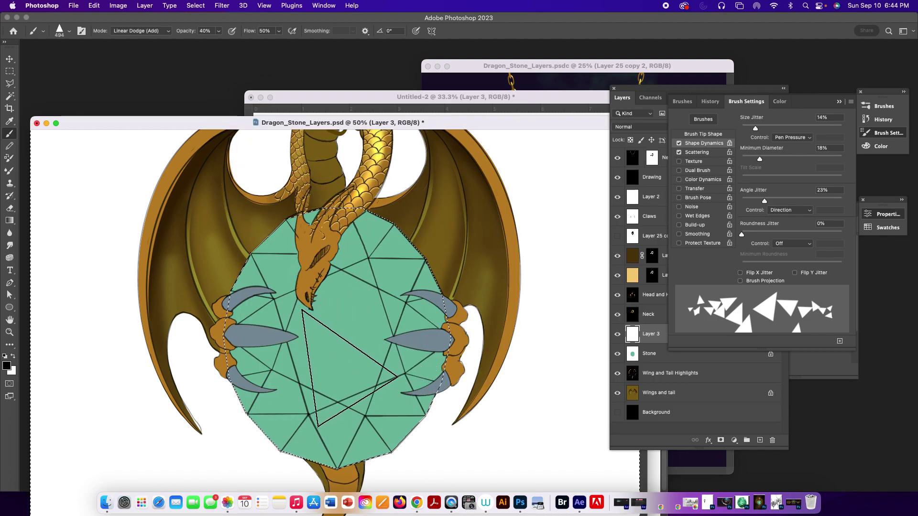
{"action": "key", "text": "bracketleft"}
{"action": "key", "text": "bracketleft"}
{"action": "key", "text": "bracketleft"}
{"action": "key", "text": "bracketleft"}
{"action": "key", "text": "bracketleft"}
{"action": "key", "text": "bracketleft"}
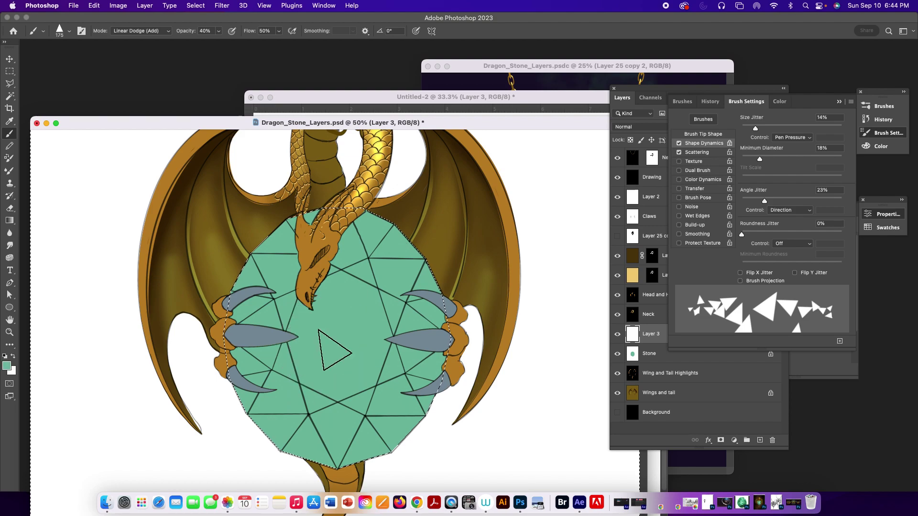
Set the triangle brush's blending mode to Multiply.
{"action": "left_click", "coordinate": [160, 32]}
{"action": "scroll", "coordinate": [151, 55], "scroll_direction": "up", "scroll_amount": 5}
{"action": "left_click", "coordinate": [148, 47]}
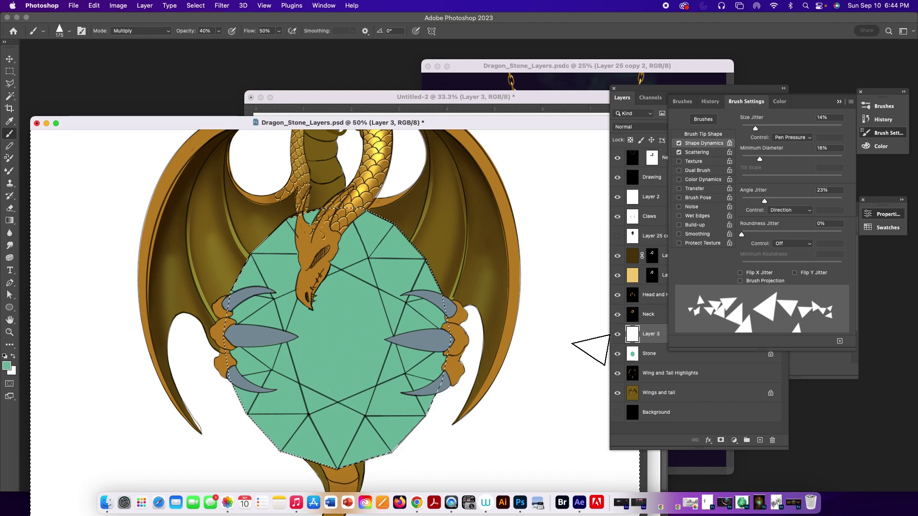
{"action": "left_click", "coordinate": [684, 337]}
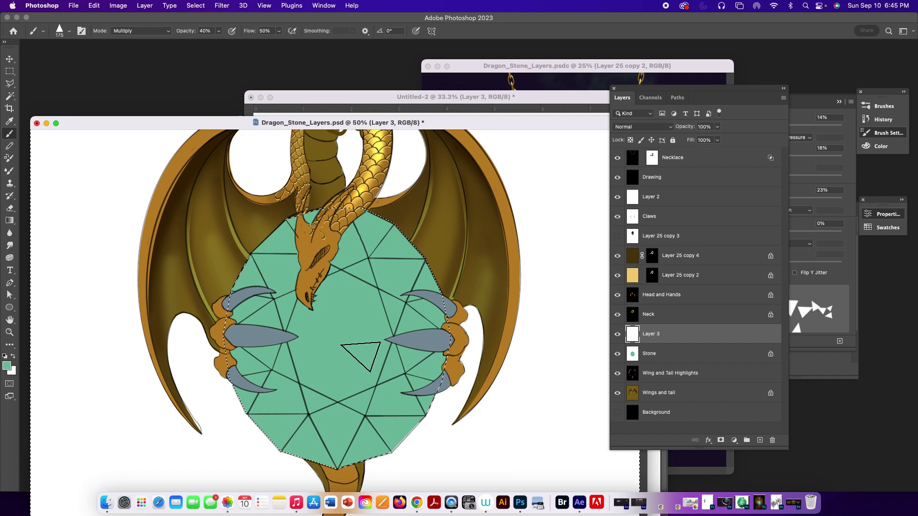
{"action": "left_click", "coordinate": [150, 31]}
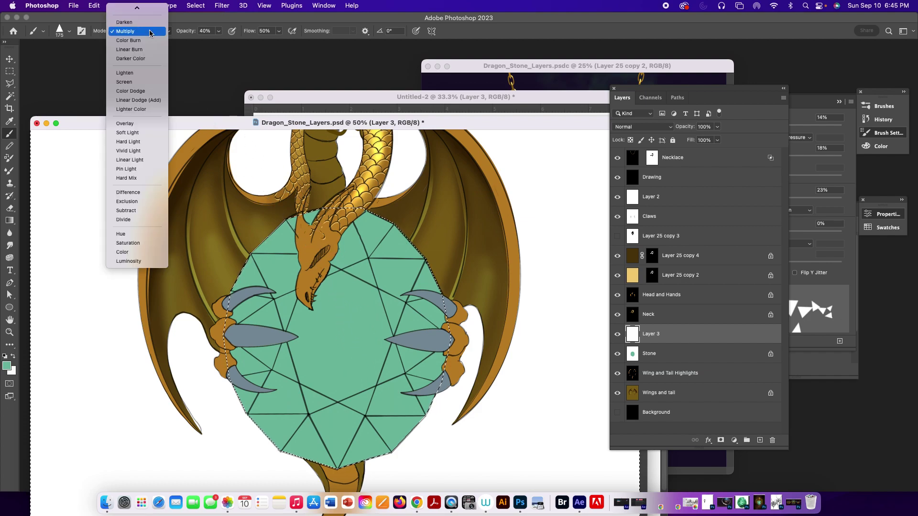
{"action": "left_click", "coordinate": [151, 31]}
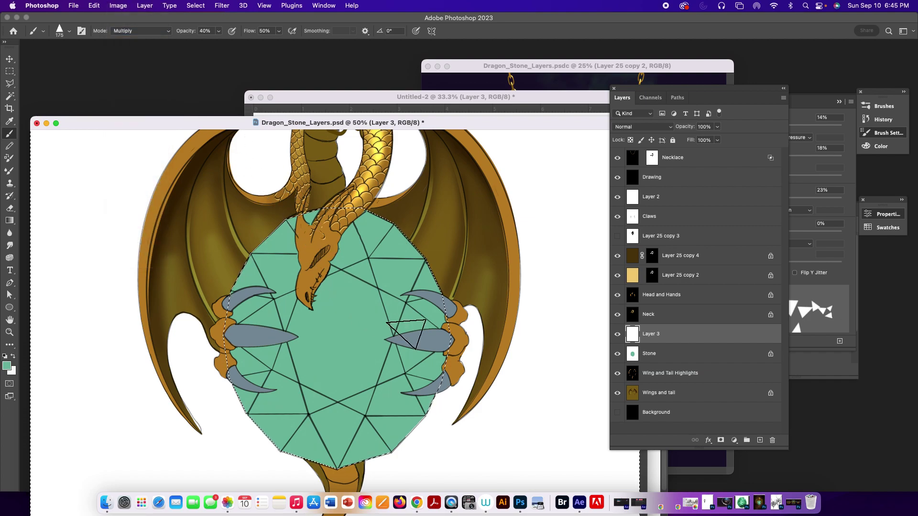
Invert the selection so that it covers the stone instead of its surroundings.
{"action": "left_click", "coordinate": [660, 354]}
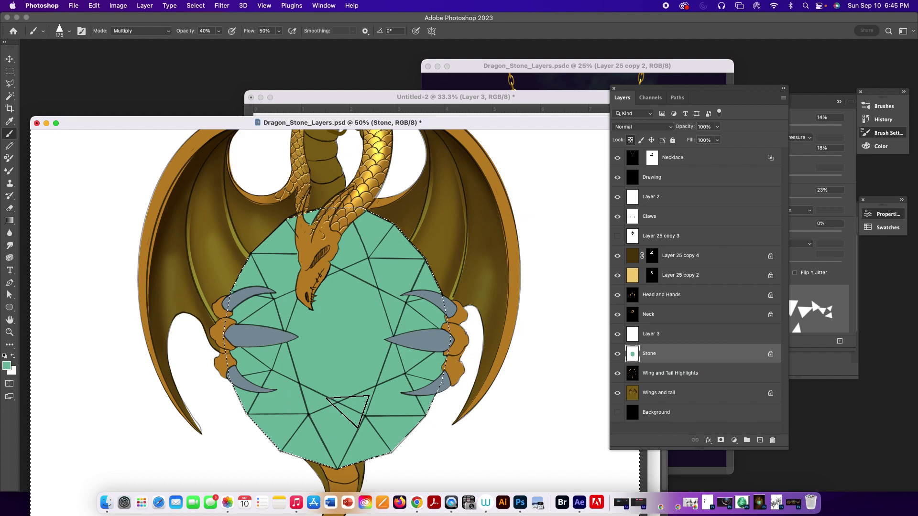
{"action": "key", "text": "shift+super+i"}
Try painting green triangles over the middle of the stone on Layer 3.
{"action": "left_click", "coordinate": [670, 333]}
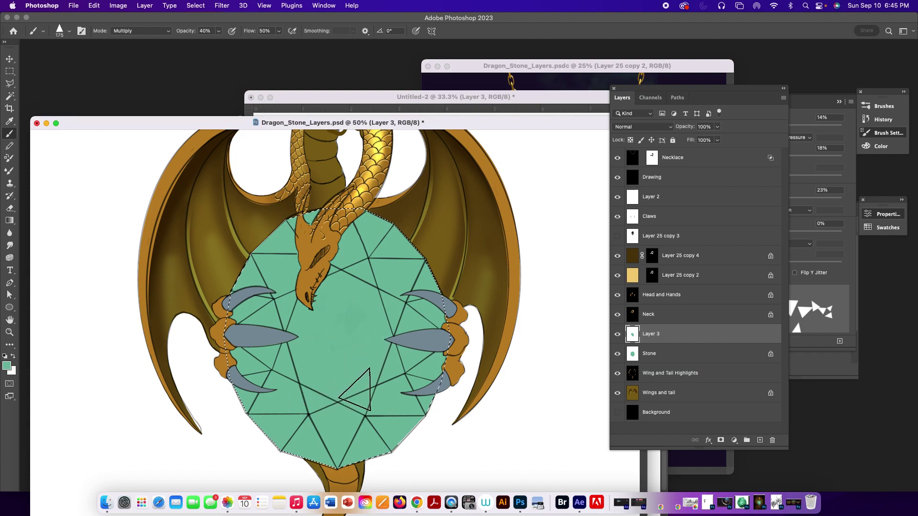
{"action": "left_click", "coordinate": [649, 353]}
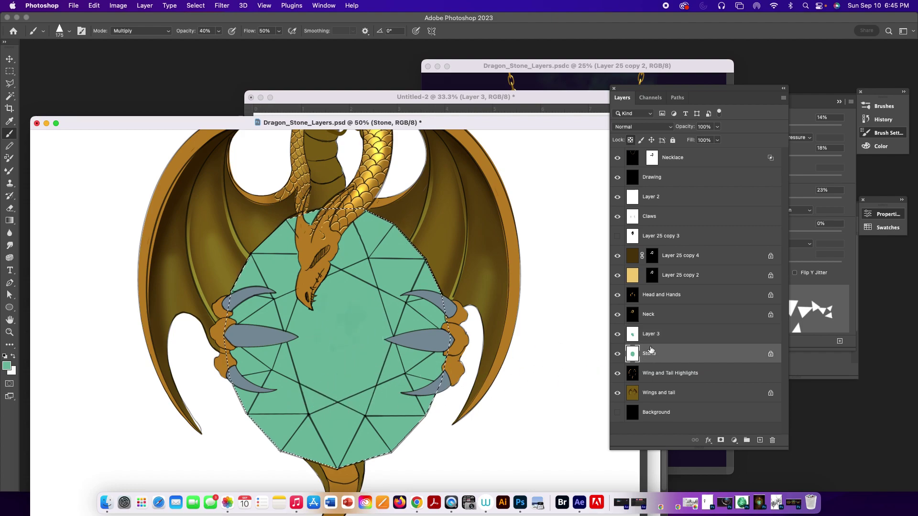
{"action": "left_click", "coordinate": [653, 338]}
{"action": "key", "text": "super+z"}
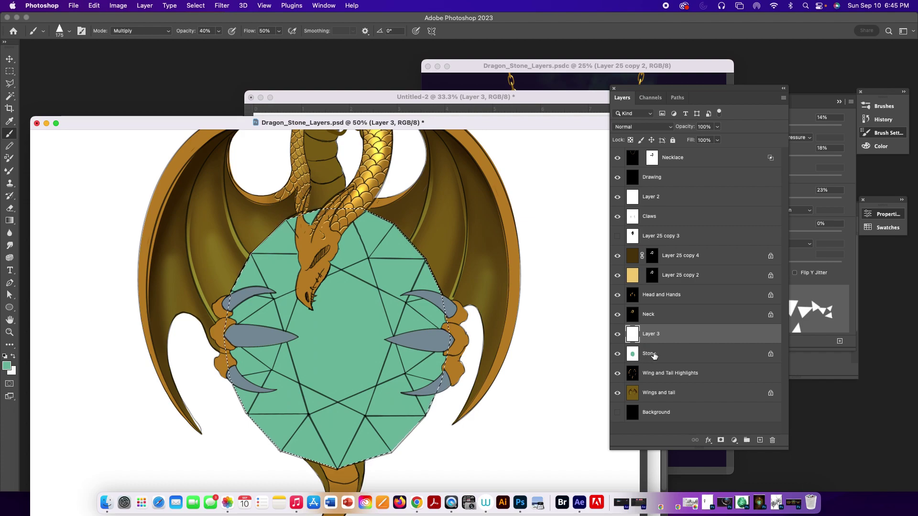
Paint overlapping green Multiply triangles across the whole stone on the Stone layer, raising the brush to 250 px and 60% opacity.
{"action": "left_click", "coordinate": [653, 356]}
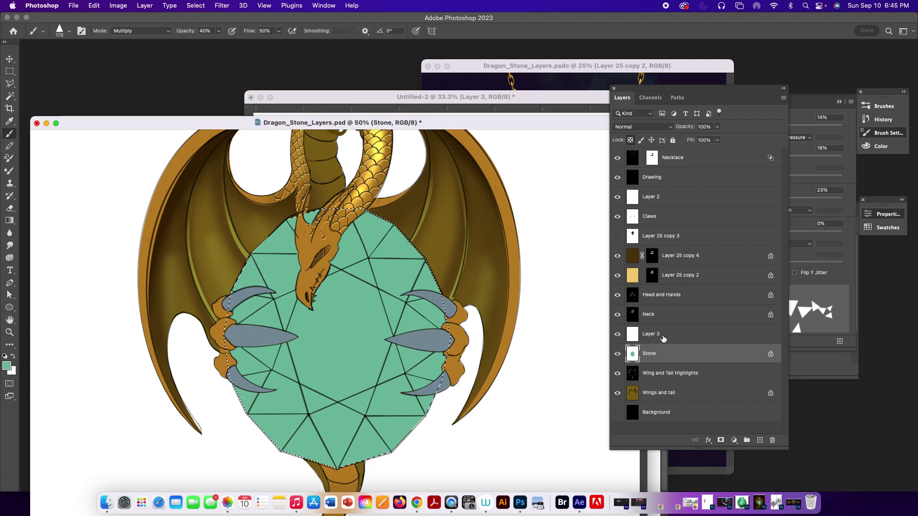
{"action": "mouse_move", "coordinate": [356, 311]}
{"action": "left_mouse_down"}
{"action": "mouse_move", "coordinate": [317, 337]}
{"action": "mouse_move", "coordinate": [370, 373]}
{"action": "left_mouse_up"}
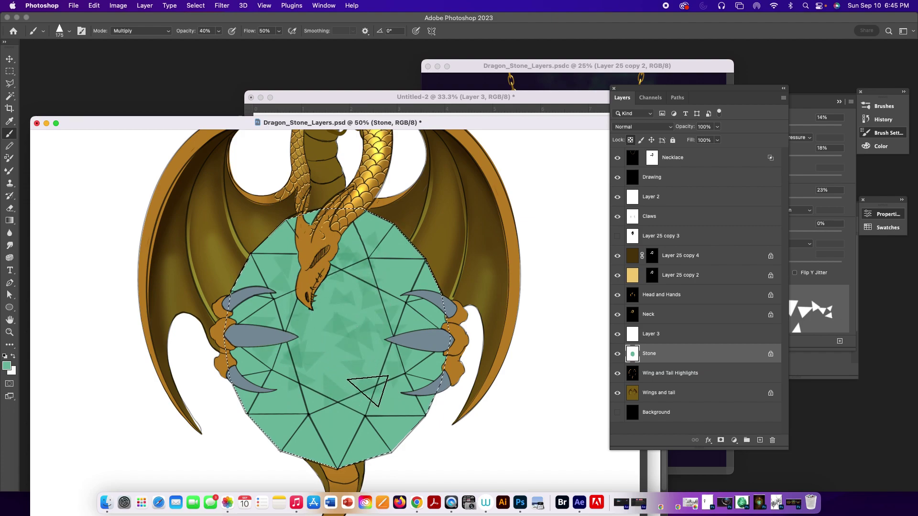
{"action": "mouse_move", "coordinate": [341, 243]}
{"action": "left_mouse_down"}
{"action": "mouse_move", "coordinate": [316, 317]}
{"action": "mouse_move", "coordinate": [272, 262]}
{"action": "left_mouse_up"}
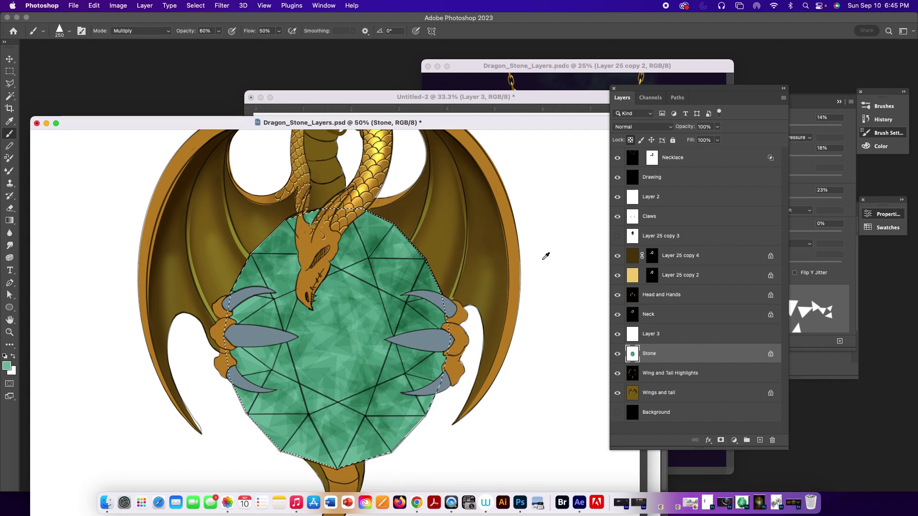
Make white the foreground colour, set the brush to 150 px and 90% opacity, and open its blending mode choices.
{"action": "key", "text": "x"}
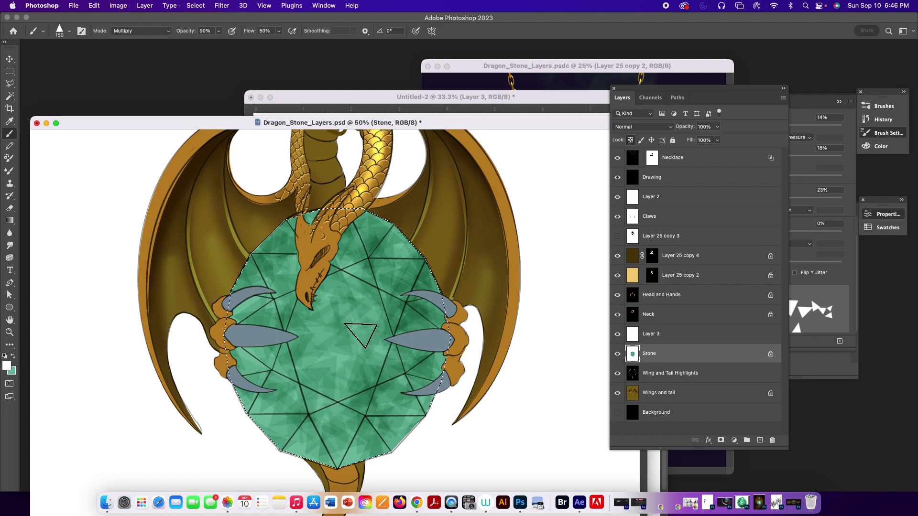
{"action": "left_click", "coordinate": [154, 32]}
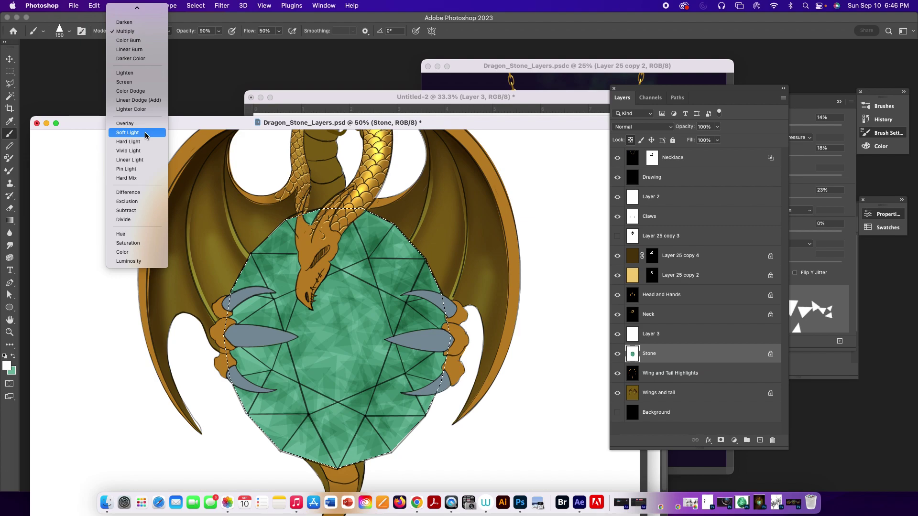
Set the brush to Linear Dodge (Add) at 30% opacity and paint white triangle highlights across the stone.
{"action": "left_click", "coordinate": [143, 100]}
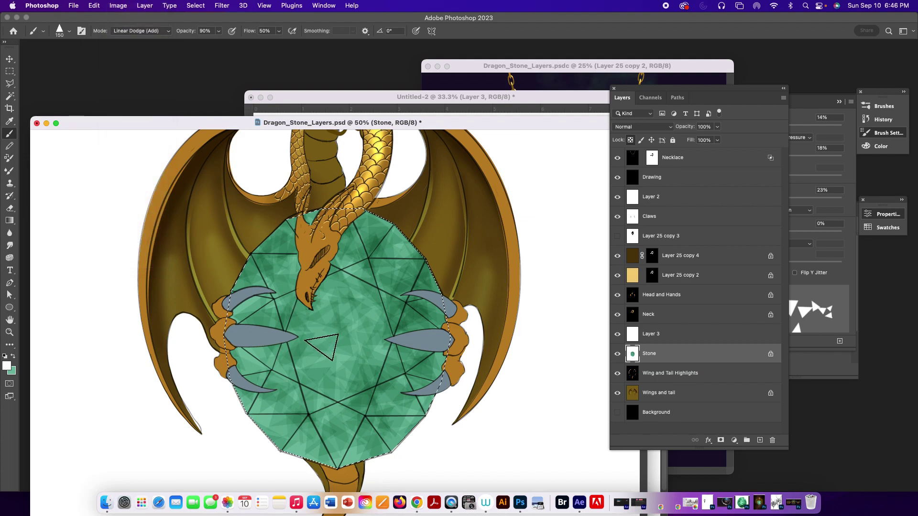
{"action": "key", "text": "super+z"}
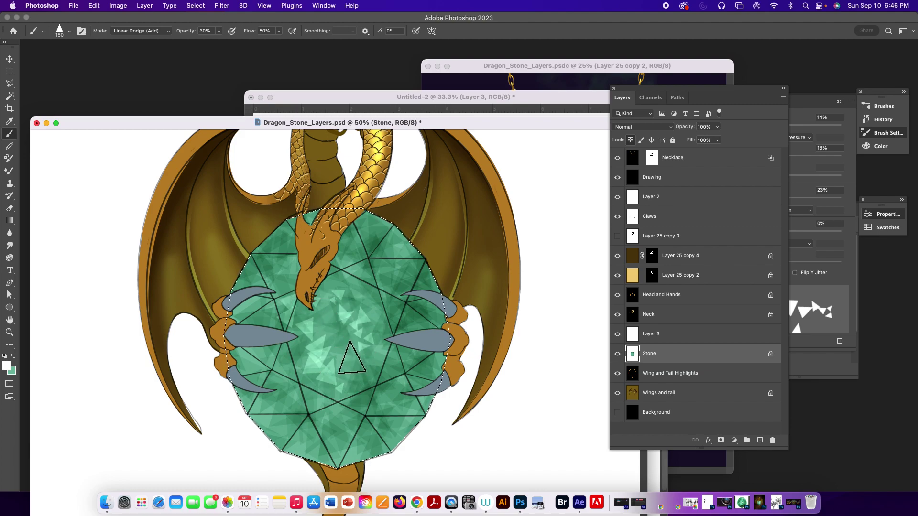
{"action": "mouse_move", "coordinate": [329, 352]}
{"action": "left_mouse_down"}
{"action": "mouse_move", "coordinate": [389, 325]}
{"action": "mouse_move", "coordinate": [376, 296]}
{"action": "mouse_move", "coordinate": [382, 379]}
{"action": "mouse_move", "coordinate": [338, 409]}
{"action": "mouse_move", "coordinate": [278, 380]}
{"action": "mouse_move", "coordinate": [305, 376]}
{"action": "mouse_move", "coordinate": [282, 292]}
{"action": "mouse_move", "coordinate": [336, 255]}
{"action": "mouse_move", "coordinate": [389, 335]}
{"action": "mouse_move", "coordinate": [343, 413]}
{"action": "mouse_move", "coordinate": [345, 434]}
{"action": "mouse_move", "coordinate": [295, 419]}
{"action": "mouse_move", "coordinate": [319, 411]}
{"action": "mouse_move", "coordinate": [343, 351]}
{"action": "mouse_move", "coordinate": [382, 363]}
{"action": "mouse_move", "coordinate": [389, 377]}
{"action": "mouse_move", "coordinate": [393, 367]}
{"action": "mouse_move", "coordinate": [402, 381]}
{"action": "mouse_move", "coordinate": [326, 376]}
{"action": "left_mouse_up"}
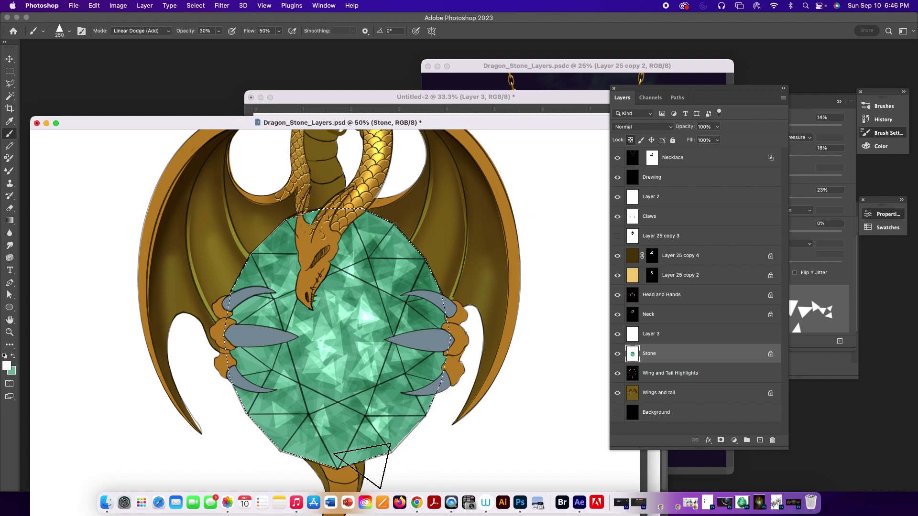
Apply a Motion Blur to the stone with an angle of 24° and a distance of 19 pixels.
{"action": "left_click", "coordinate": [222, 6]}
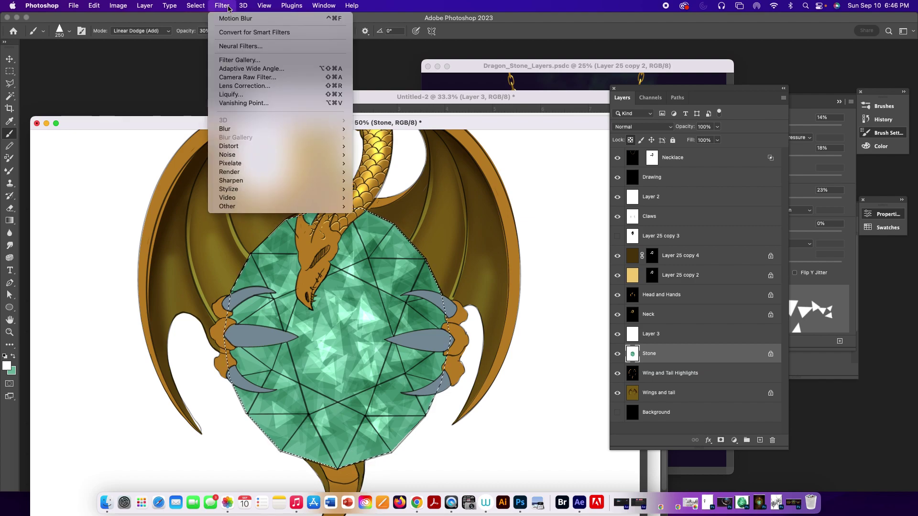
{"action": "mouse_move", "coordinate": [321, 133]}
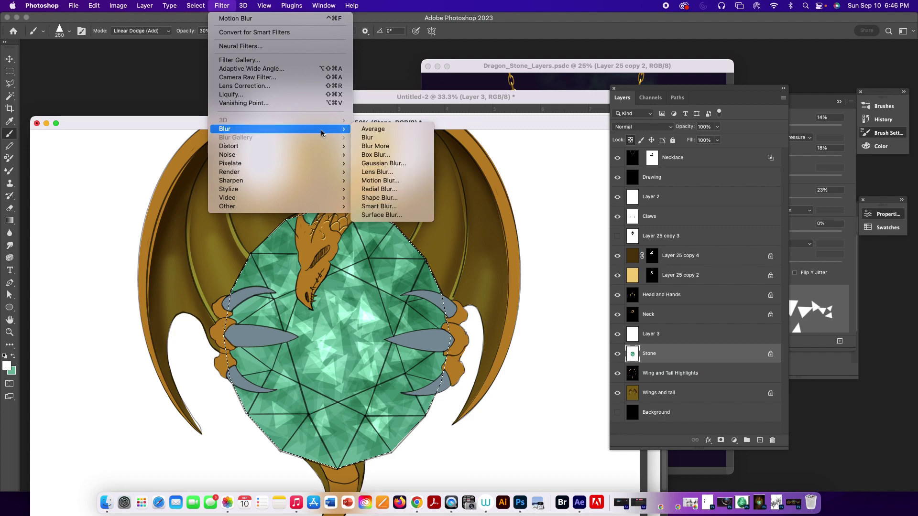
{"action": "left_click", "coordinate": [381, 180]}
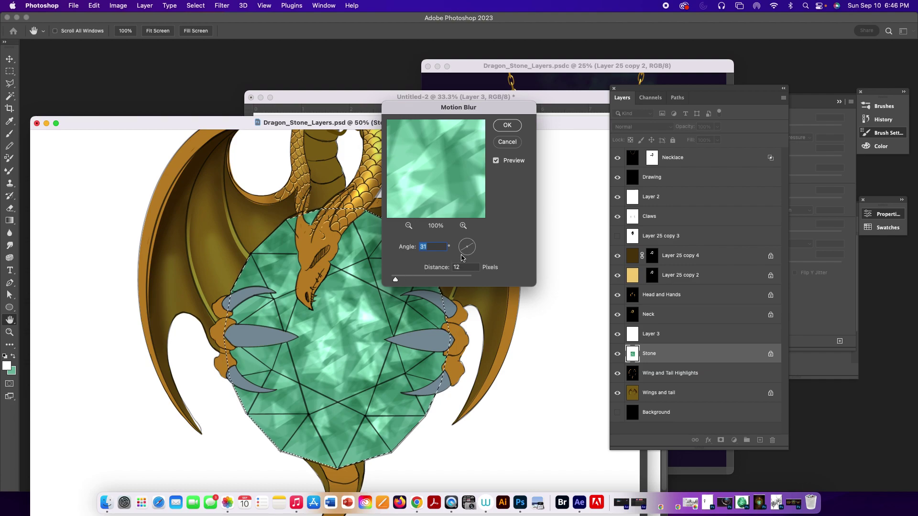
{"action": "left_click_drag", "start_coordinate": [460, 255], "coordinate": [457, 253]}
{"action": "left_click_drag", "start_coordinate": [395, 279], "coordinate": [400, 282]}
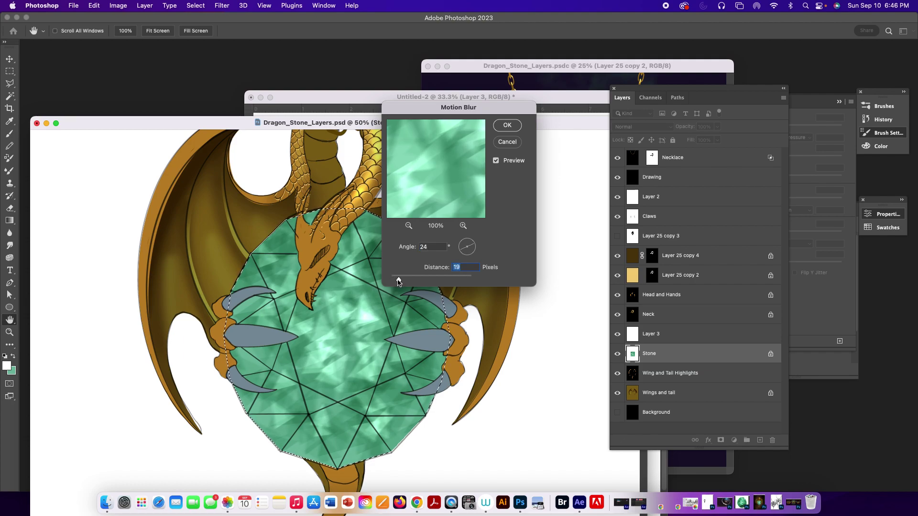
{"action": "left_click", "coordinate": [503, 128]}
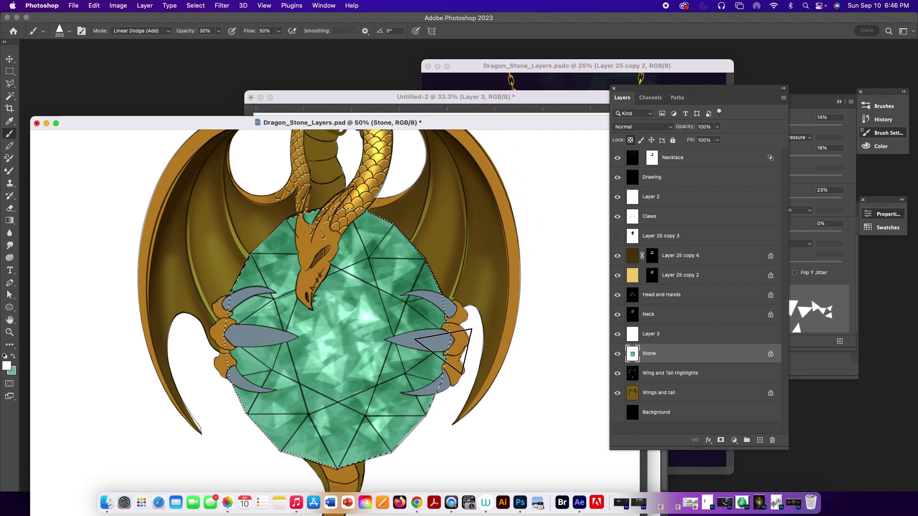
Choose the Soft Round brush from the General Brushes group.
{"action": "left_click", "coordinate": [807, 165]}
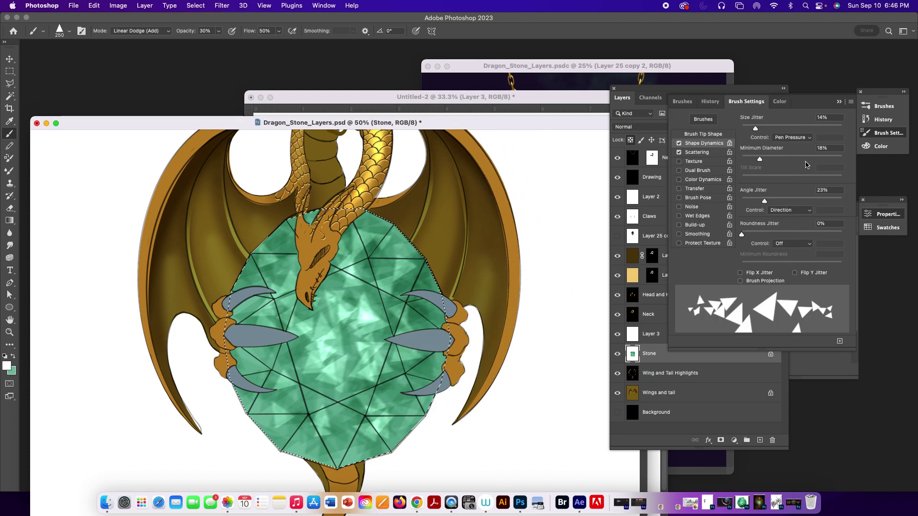
{"action": "left_click", "coordinate": [683, 102]}
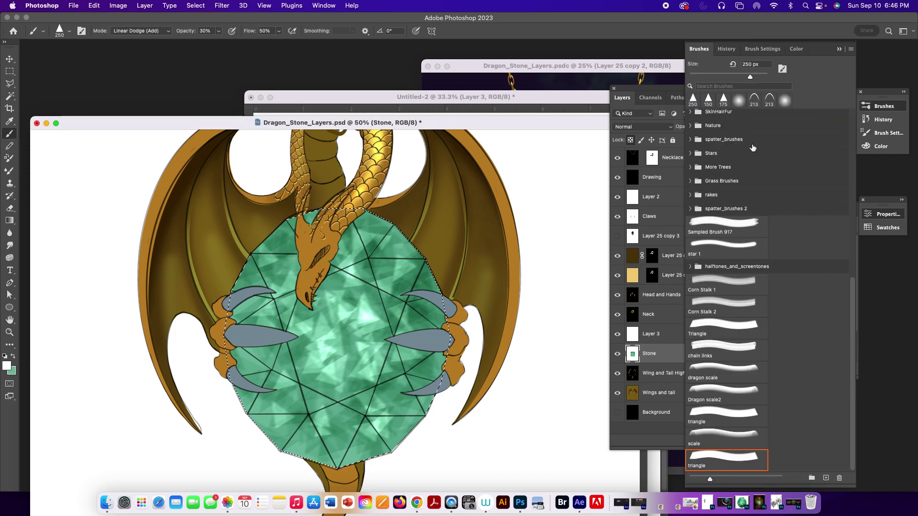
{"action": "left_click_drag", "start_coordinate": [854, 287], "coordinate": [856, 99]}
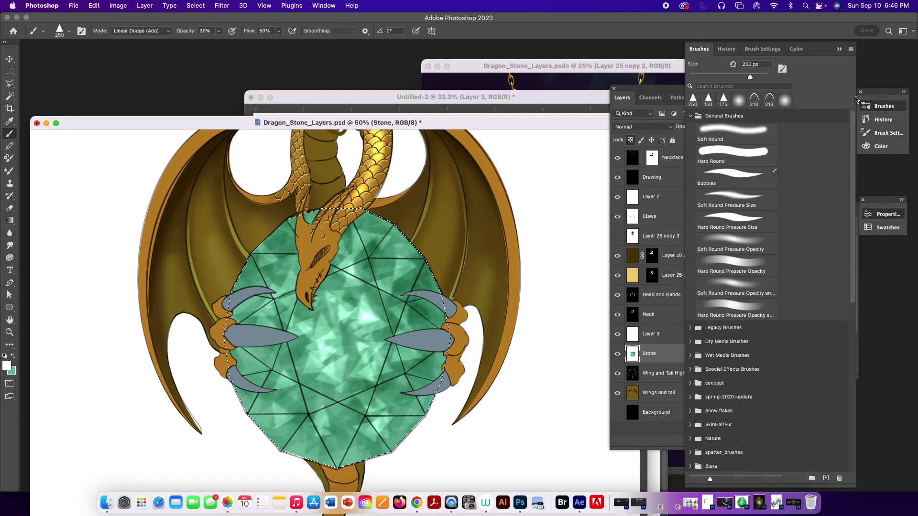
{"action": "left_click", "coordinate": [744, 134]}
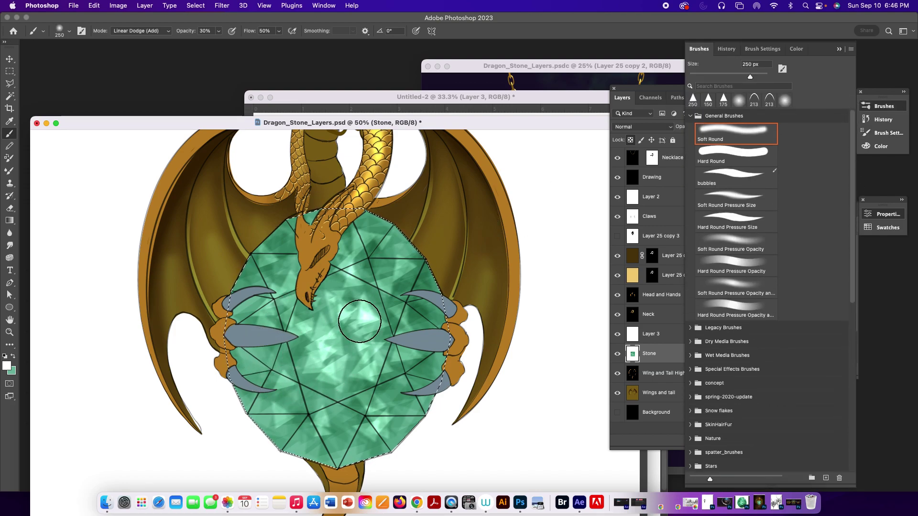
Sample a dark green from the stone and shade the stone's edges in Multiply mode, enlarging the brush to 400 px.
{"action": "left_click", "coordinate": [375, 244], "text": "alt"}
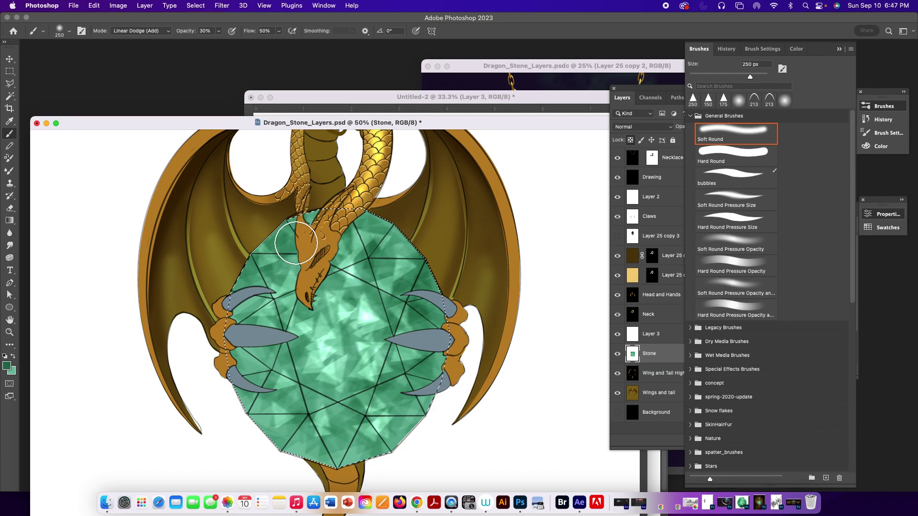
{"action": "left_click", "coordinate": [150, 31]}
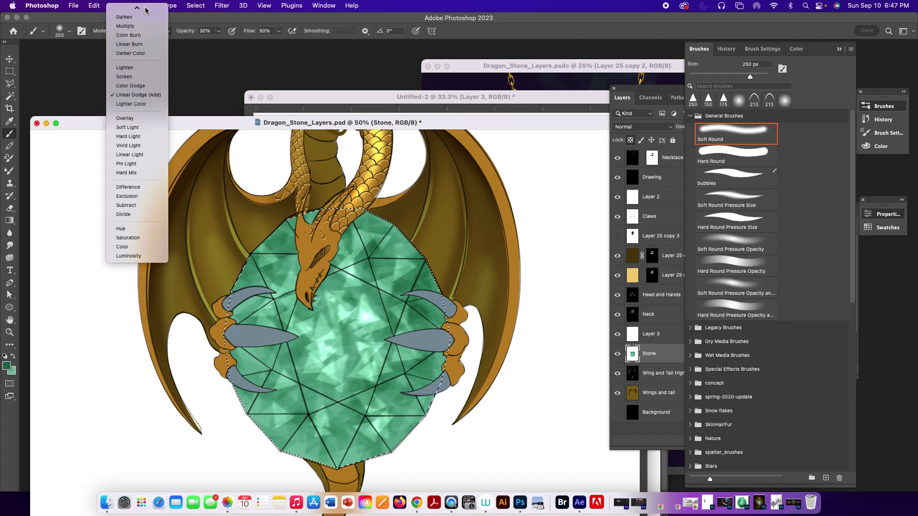
{"action": "left_click", "coordinate": [141, 61]}
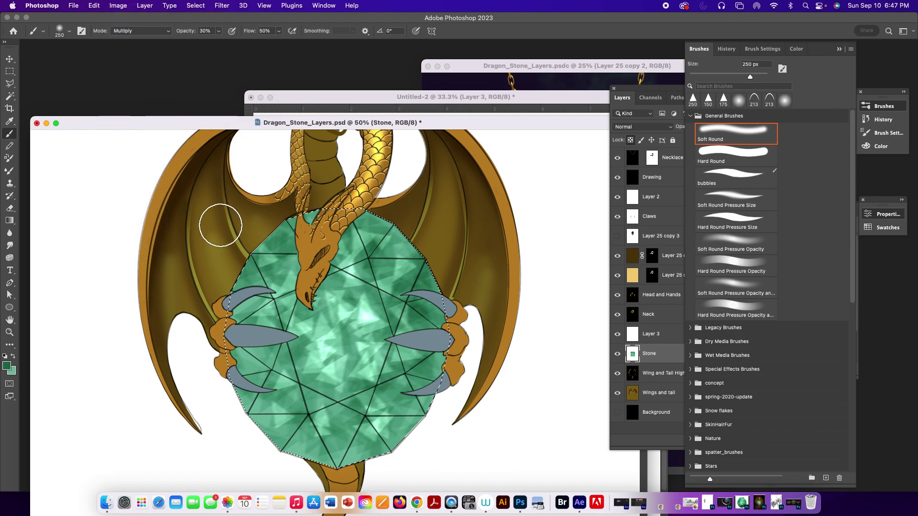
{"action": "left_click_drag", "start_coordinate": [247, 250], "coordinate": [236, 385]}
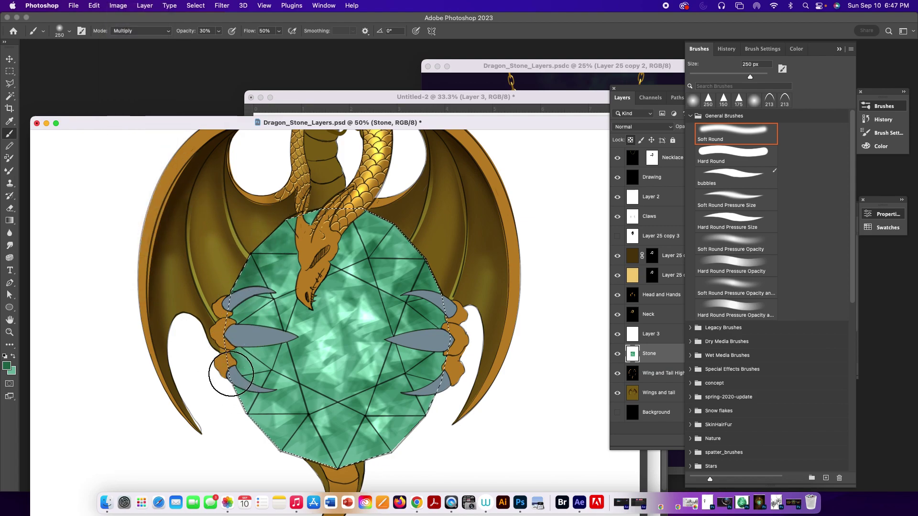
{"action": "key", "text": "bracketright"}
{"action": "key", "text": "bracketright"}
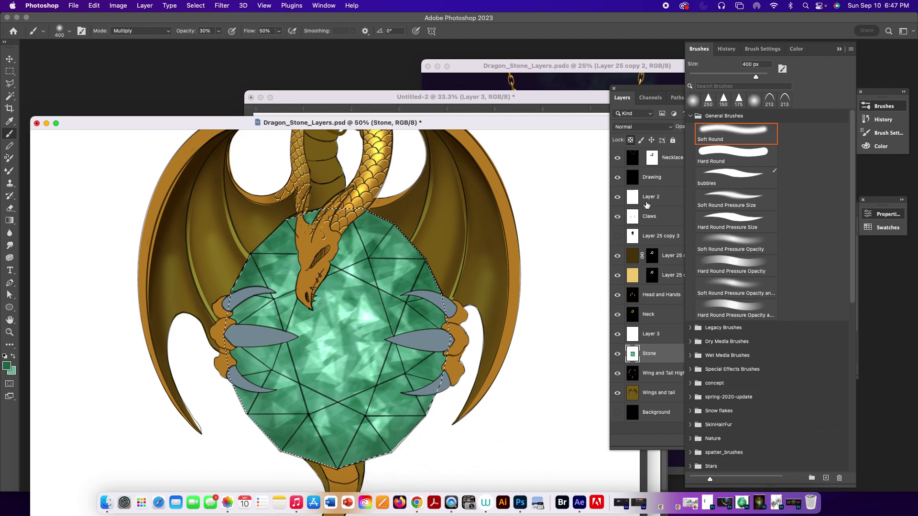
Hide the Drawing layer and load the small triangular facet at the stone's lower left from the Facets path as a selection.
{"action": "left_click", "coordinate": [618, 178]}
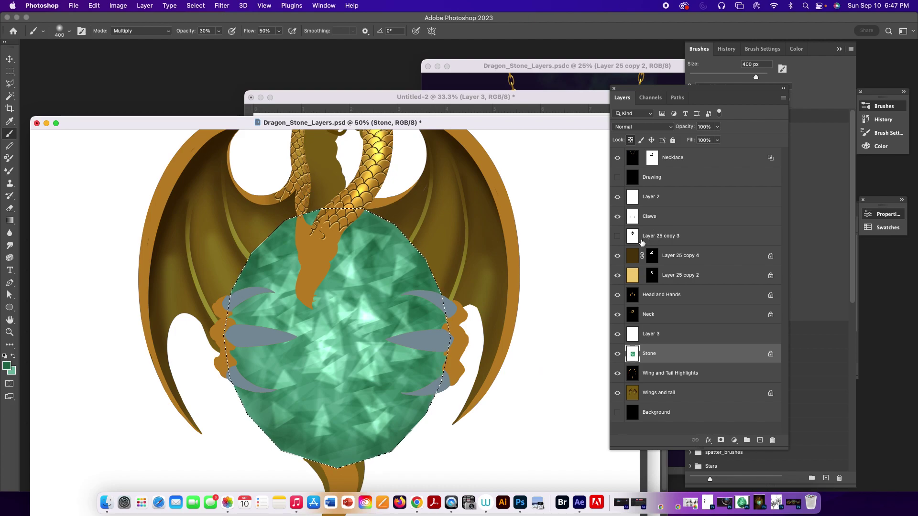
{"action": "left_click", "coordinate": [678, 98]}
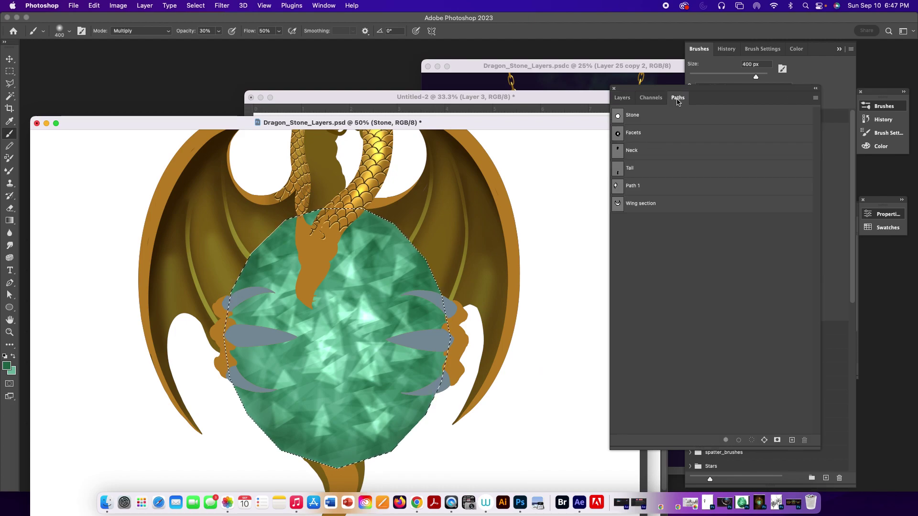
{"action": "left_click", "coordinate": [643, 134]}
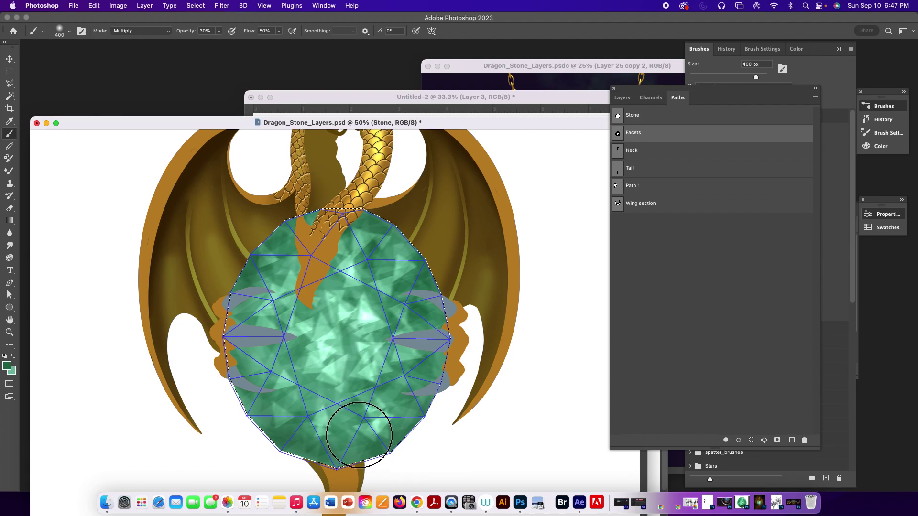
{"action": "key", "text": "a"}
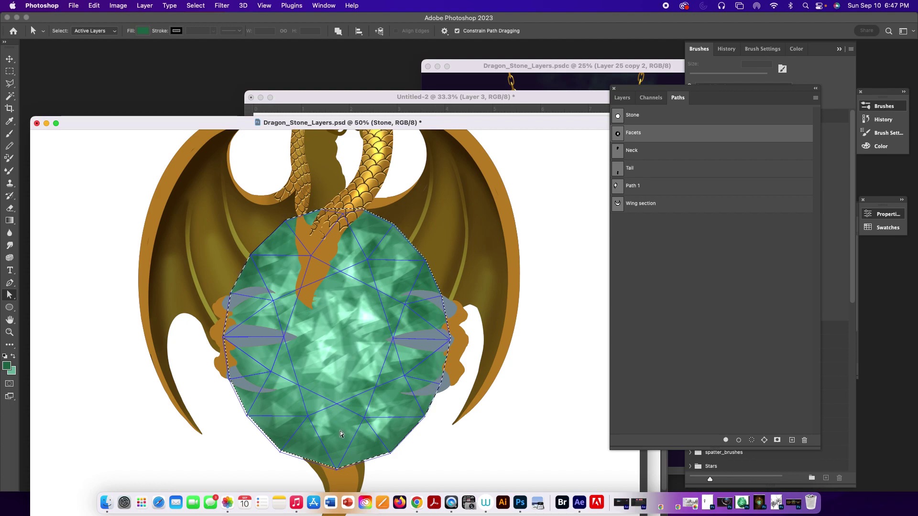
{"action": "left_click", "coordinate": [10, 295]}
{"action": "left_click", "coordinate": [53, 295]}
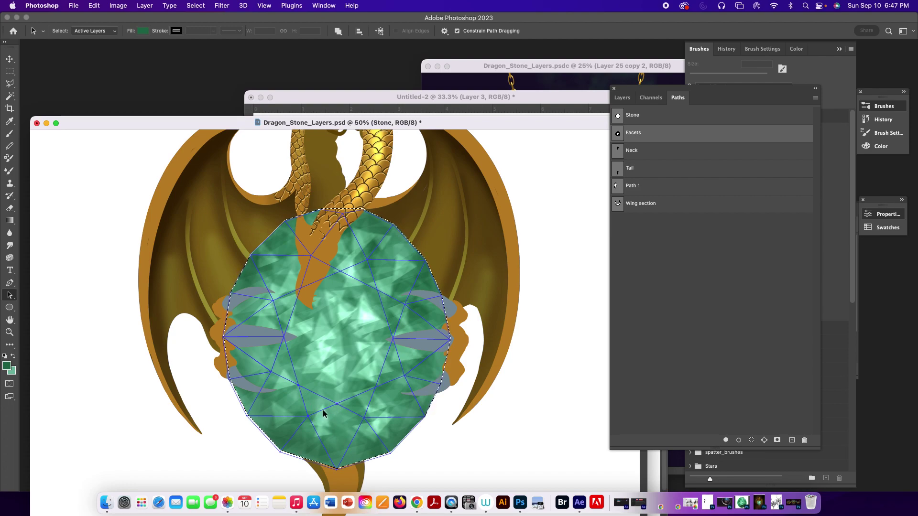
{"action": "left_click", "coordinate": [753, 441]}
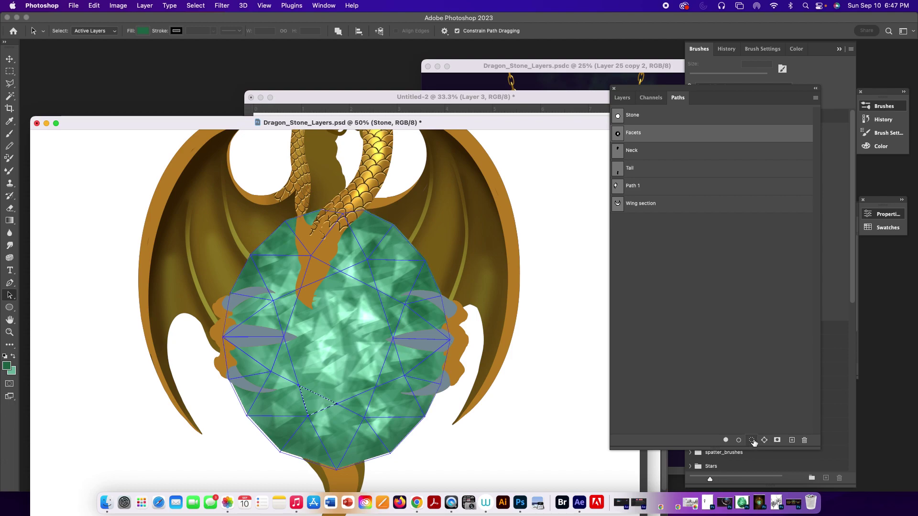
Brush dark green over the selected triangular facet on Layer 3.
{"action": "left_click", "coordinate": [622, 97]}
{"action": "left_click", "coordinate": [680, 333]}
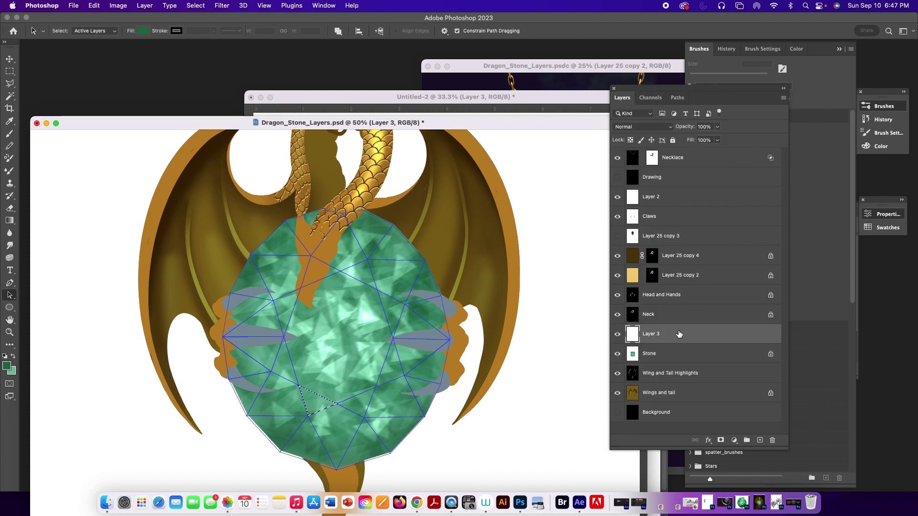
{"action": "key", "text": "b"}
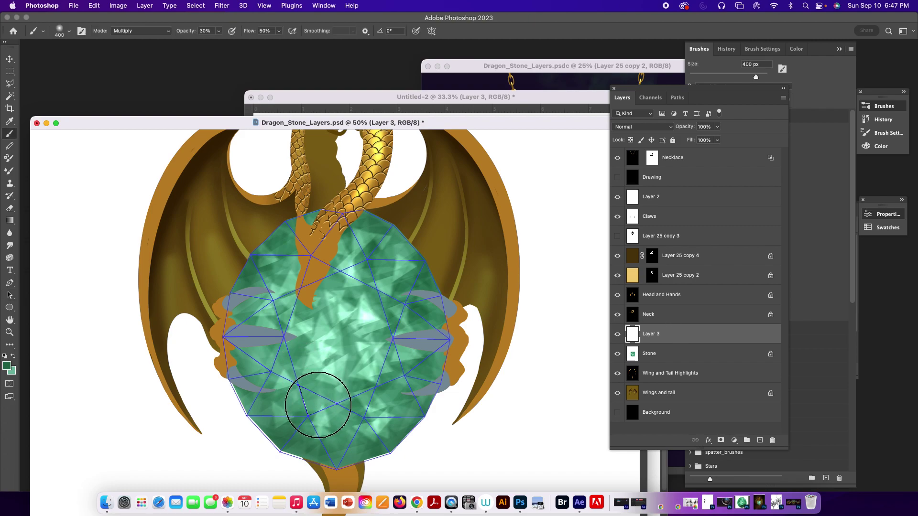
{"action": "mouse_move", "coordinate": [302, 384]}
{"action": "left_mouse_down"}
{"action": "mouse_move", "coordinate": [352, 416]}
{"action": "mouse_move", "coordinate": [304, 383]}
{"action": "mouse_move", "coordinate": [348, 410]}
{"action": "mouse_move", "coordinate": [340, 414]}
{"action": "left_mouse_up"}
Shade the selected facet in black with a 200 px brush at 40% flow, and set Layer 3's blend mode to Multiply.
{"action": "key", "text": "d"}
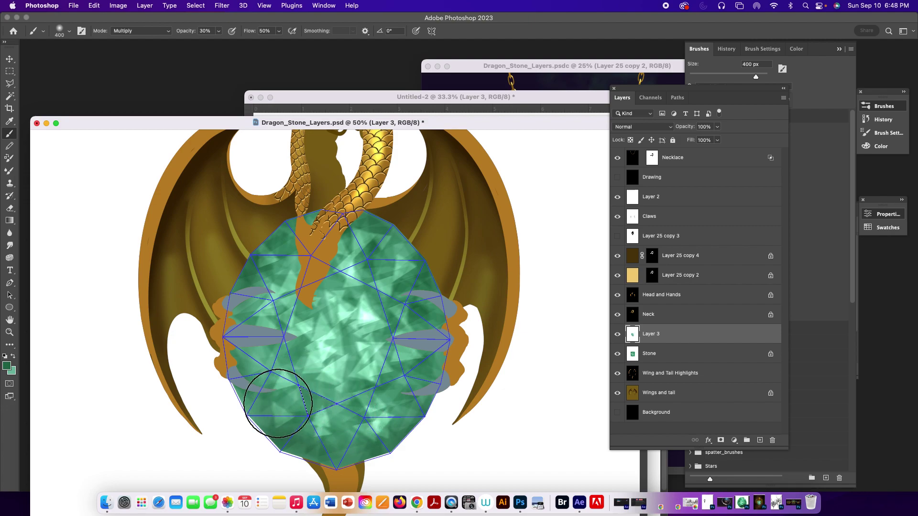
{"action": "key", "text": "bracketleft"}
{"action": "key", "text": "bracketleft"}
{"action": "key", "text": "bracketleft"}
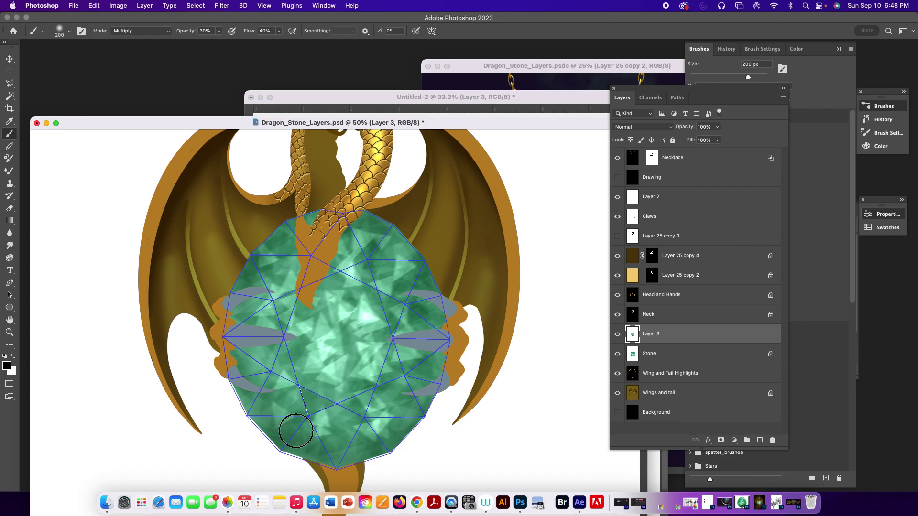
{"action": "left_click_drag", "start_coordinate": [289, 388], "coordinate": [378, 423]}
{"action": "left_click_drag", "start_coordinate": [304, 395], "coordinate": [367, 431]}
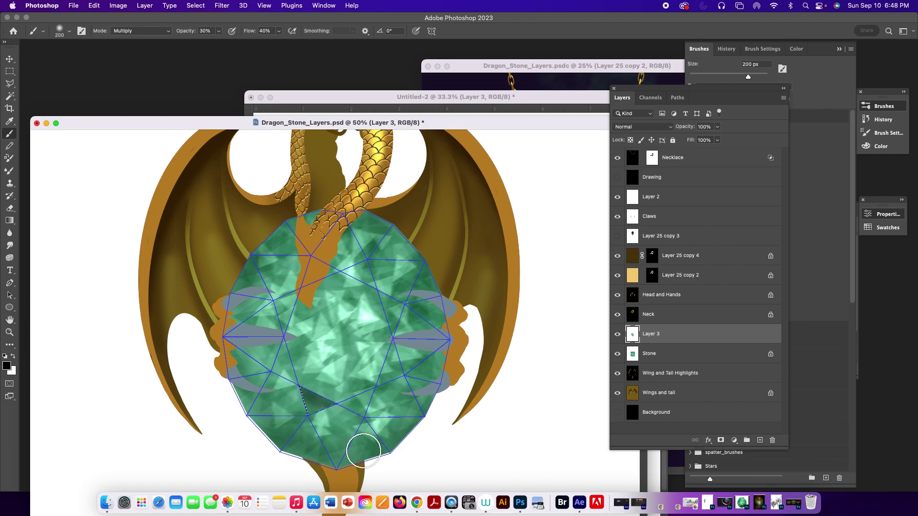
{"action": "left_click", "coordinate": [659, 127]}
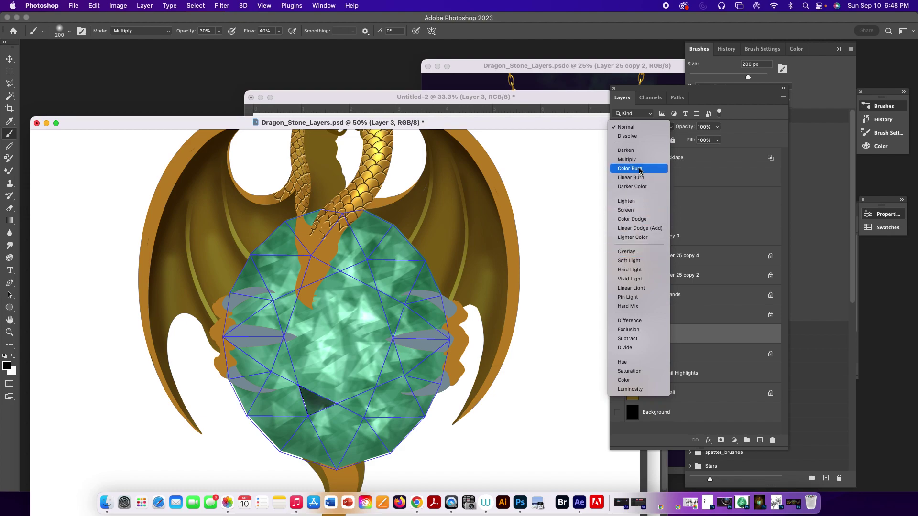
{"action": "left_click", "coordinate": [637, 161]}
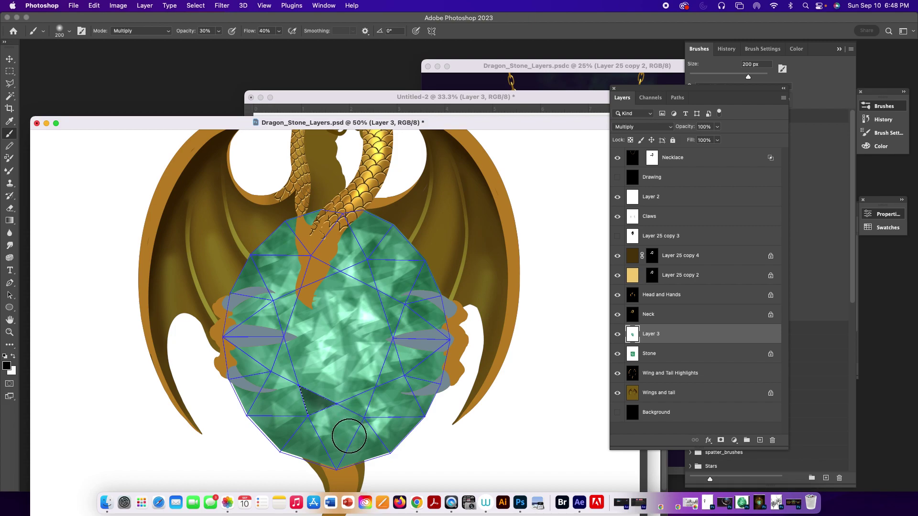
Load the kite-shaped facet at the stone's bottom tip as a selection, shade it in black, and deselect the Facets path.
{"action": "key", "text": "a"}
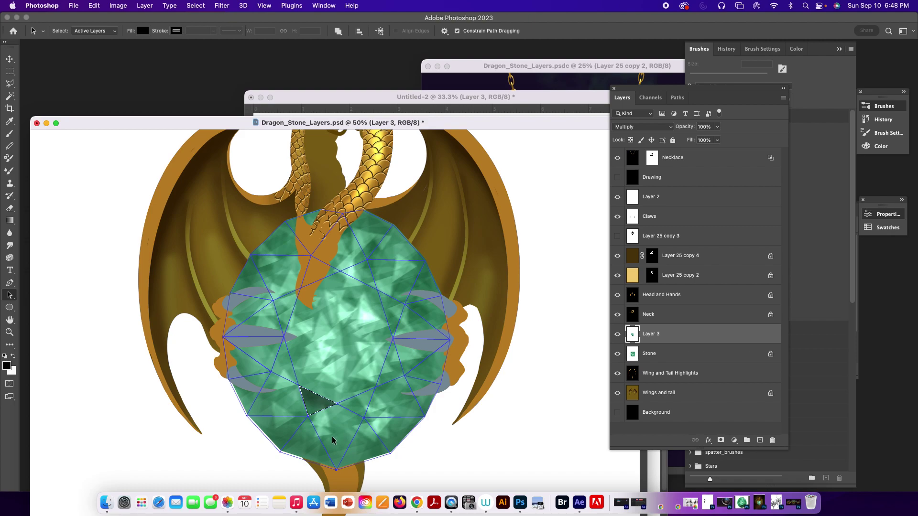
{"action": "left_click", "coordinate": [678, 98]}
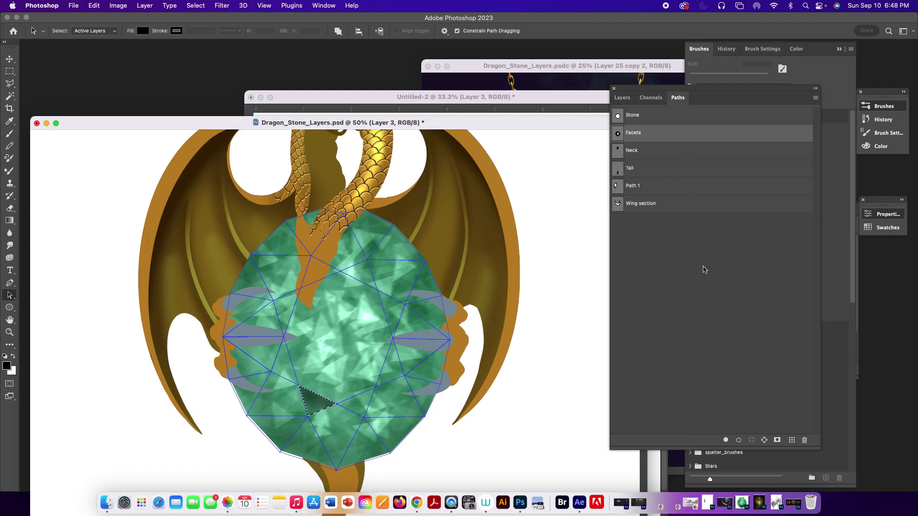
{"action": "left_click", "coordinate": [752, 440]}
{"action": "key", "text": "b"}
{"action": "mouse_move", "coordinate": [324, 410]}
{"action": "left_mouse_down"}
{"action": "mouse_move", "coordinate": [313, 427]}
{"action": "mouse_move", "coordinate": [358, 396]}
{"action": "mouse_move", "coordinate": [296, 434]}
{"action": "mouse_move", "coordinate": [375, 401]}
{"action": "mouse_move", "coordinate": [324, 456]}
{"action": "mouse_move", "coordinate": [352, 409]}
{"action": "mouse_move", "coordinate": [334, 479]}
{"action": "mouse_move", "coordinate": [360, 409]}
{"action": "mouse_move", "coordinate": [336, 459]}
{"action": "mouse_move", "coordinate": [312, 430]}
{"action": "mouse_move", "coordinate": [374, 384]}
{"action": "left_mouse_up"}
{"action": "left_click", "coordinate": [701, 278]}
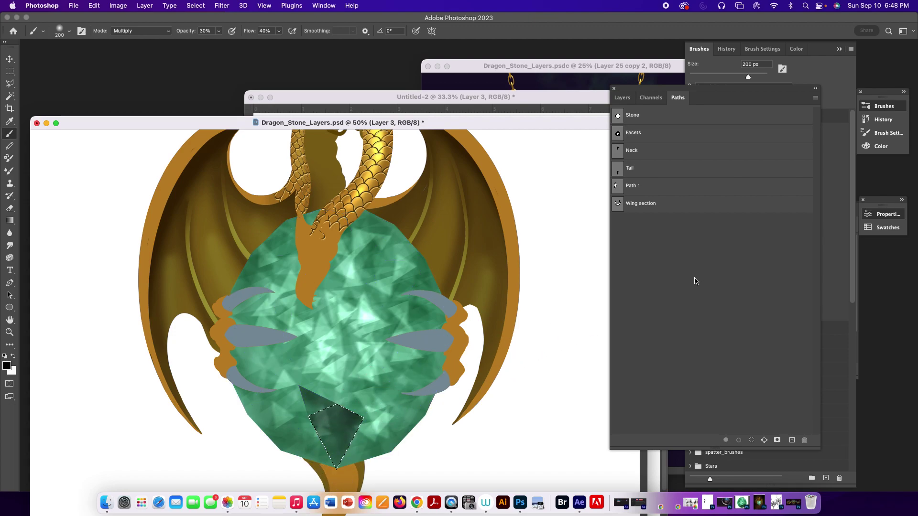
Load the small triangular facet right of the stone's bottom kite as a selection, shade it in black, and hide the selection outline.
{"action": "key", "text": "super+h"}
{"action": "left_click", "coordinate": [624, 134]}
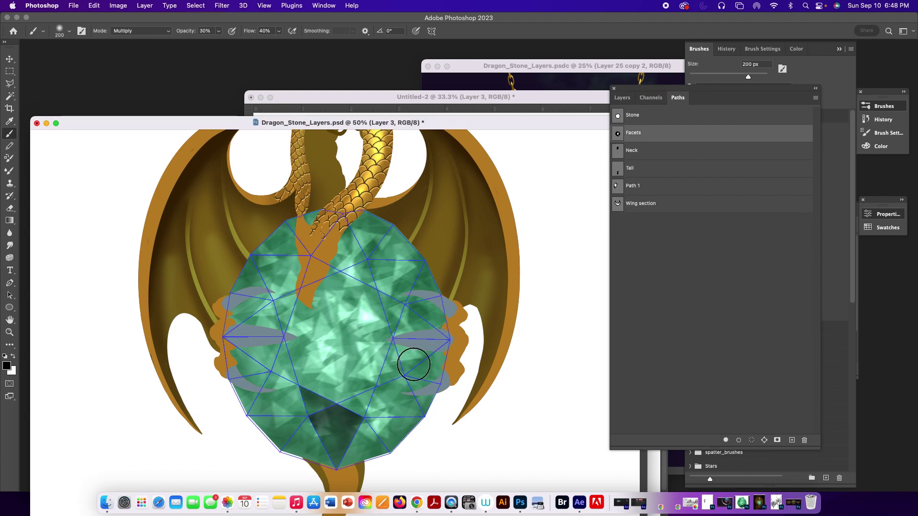
{"action": "key", "text": "a"}
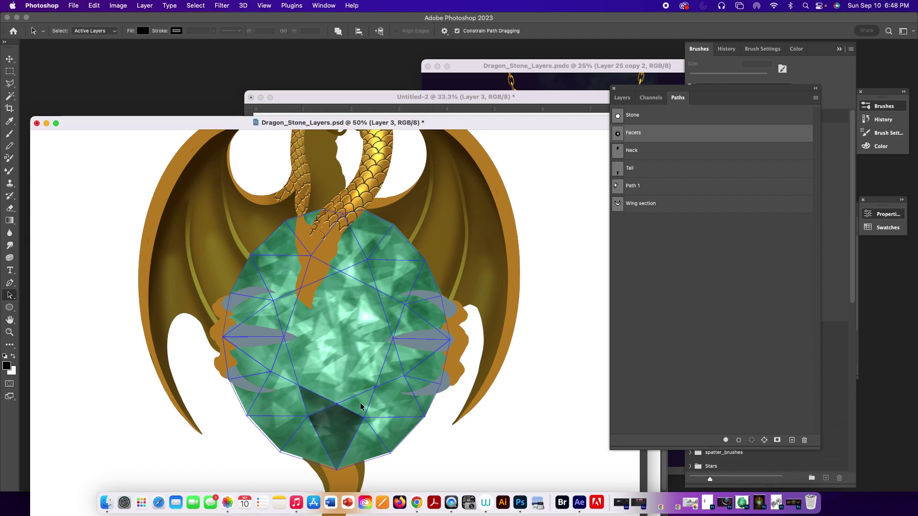
{"action": "left_click", "coordinate": [752, 440]}
{"action": "key", "text": "b"}
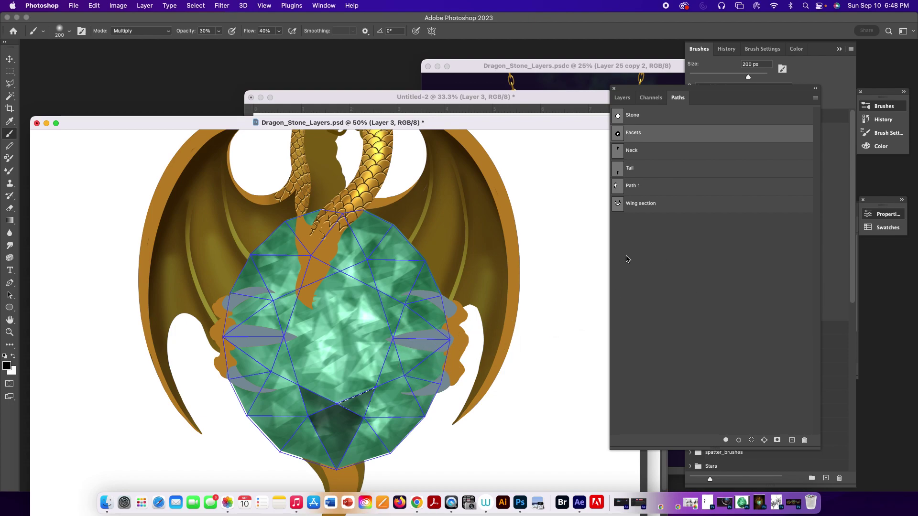
{"action": "key", "text": "super+f"}
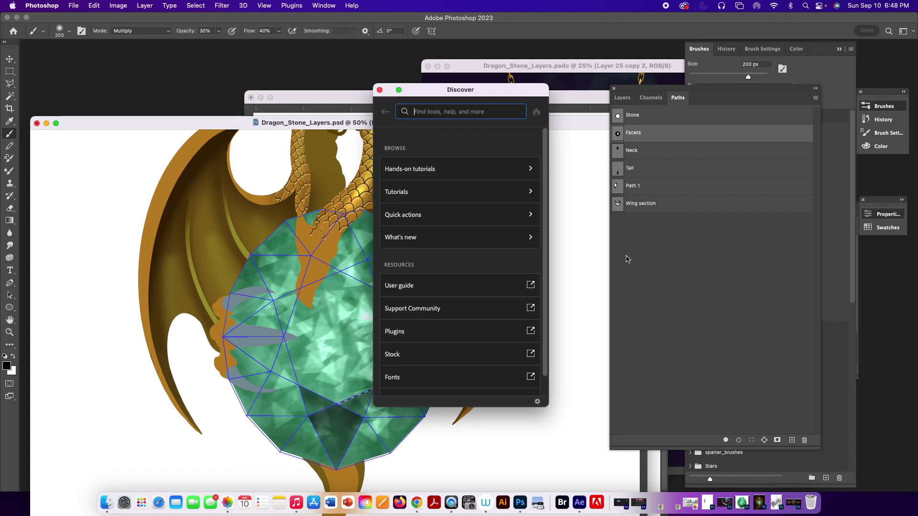
{"action": "left_click", "coordinate": [683, 290]}
{"action": "left_click", "coordinate": [380, 91]}
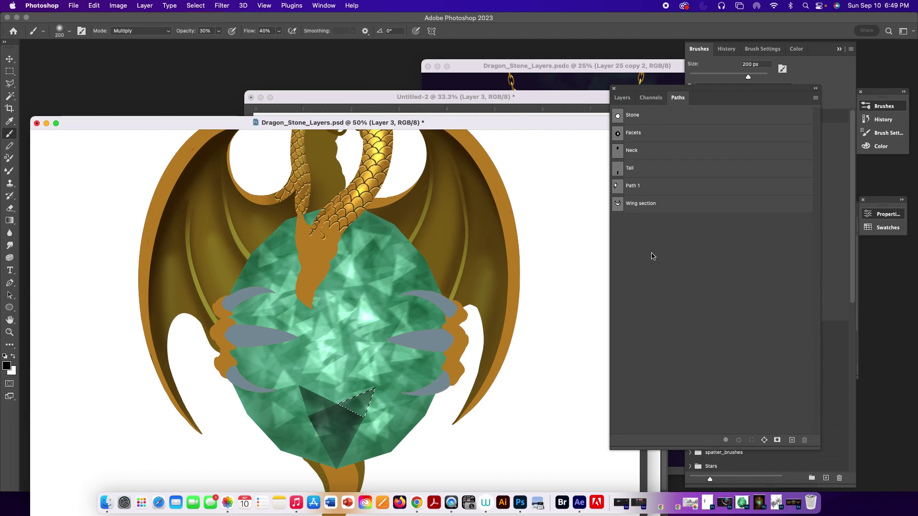
{"action": "key", "text": "super+h"}
Load the triangular facet left of the dark kite at the stone's bottom from the Facets path as a selection.
{"action": "left_click", "coordinate": [622, 207]}
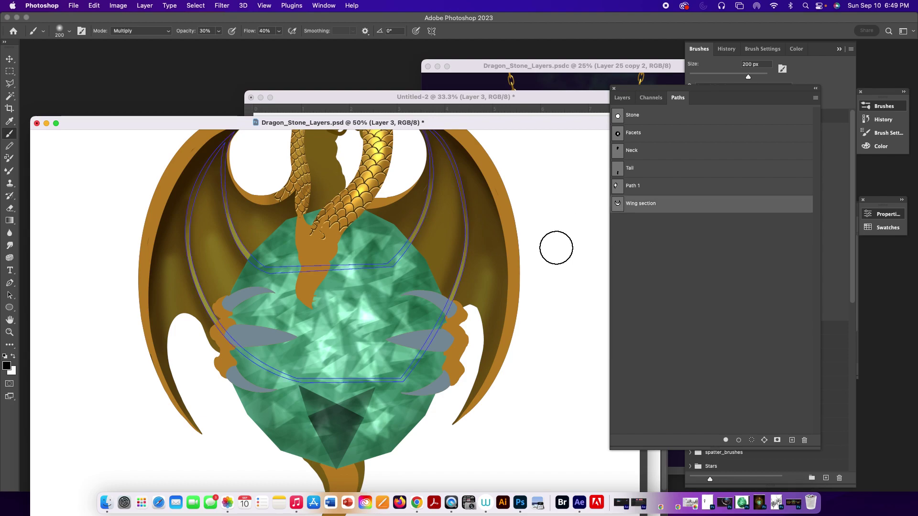
{"action": "left_click", "coordinate": [628, 140]}
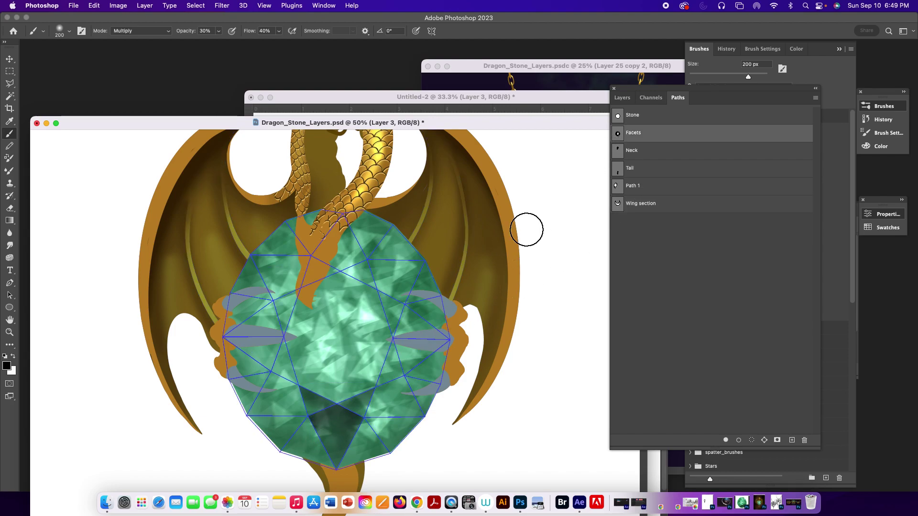
{"action": "key", "text": "a"}
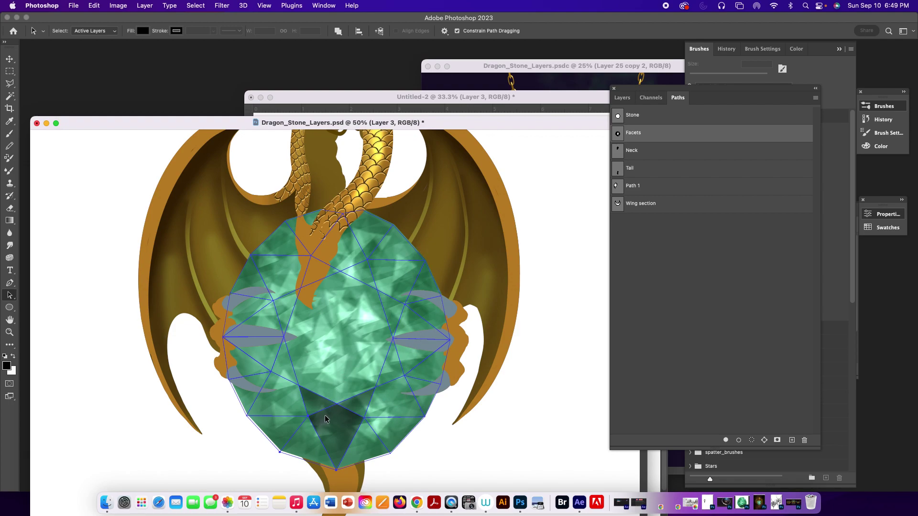
{"action": "left_click", "coordinate": [622, 97]}
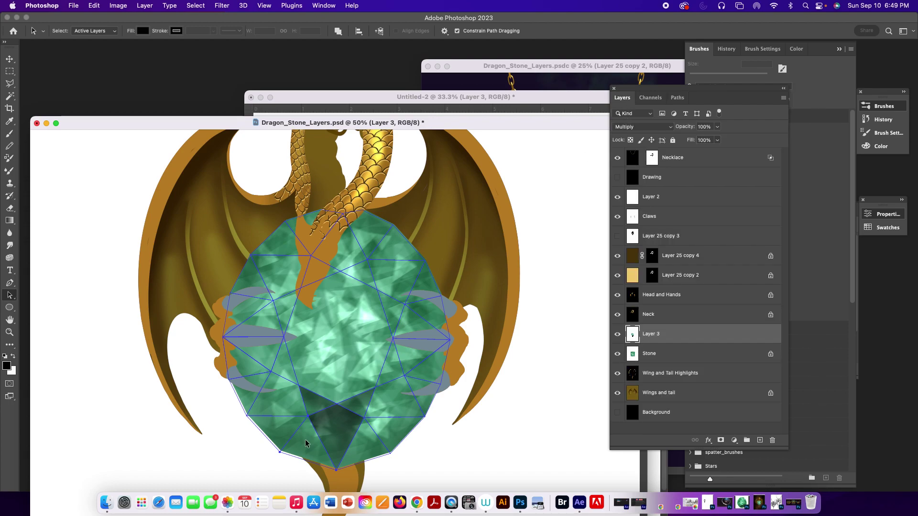
{"action": "left_click", "coordinate": [678, 98]}
{"action": "left_click", "coordinate": [752, 440]}
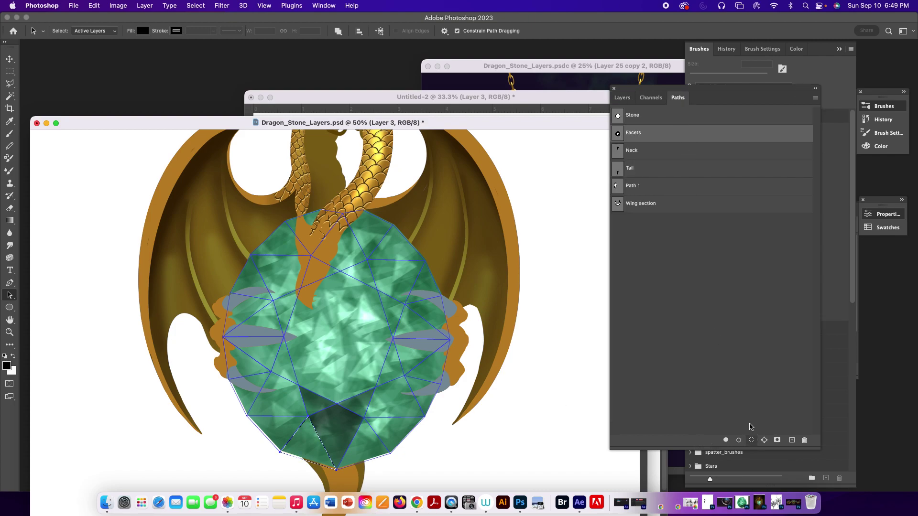
Deselect the Facets path and lightly brush black over the selected lower-left facet on Layer 3.
{"action": "left_click", "coordinate": [622, 97]}
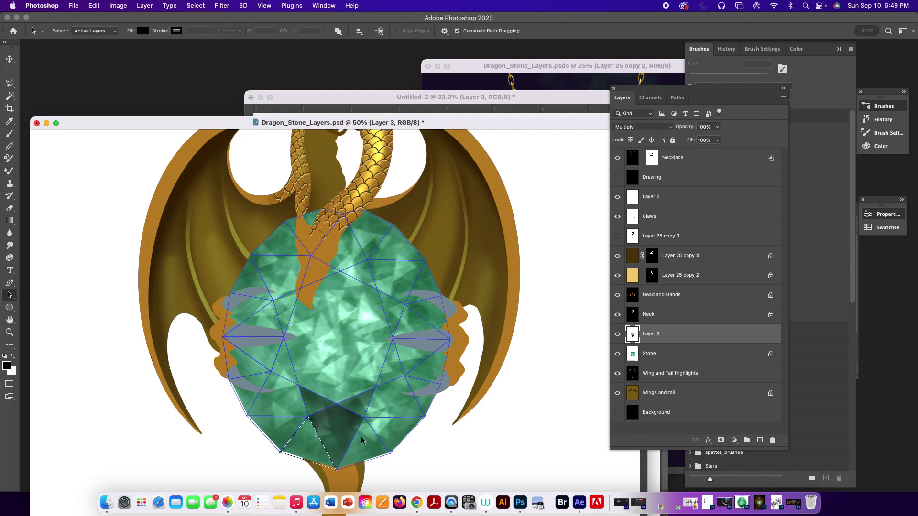
{"action": "left_click", "coordinate": [678, 98]}
{"action": "left_click", "coordinate": [677, 283]}
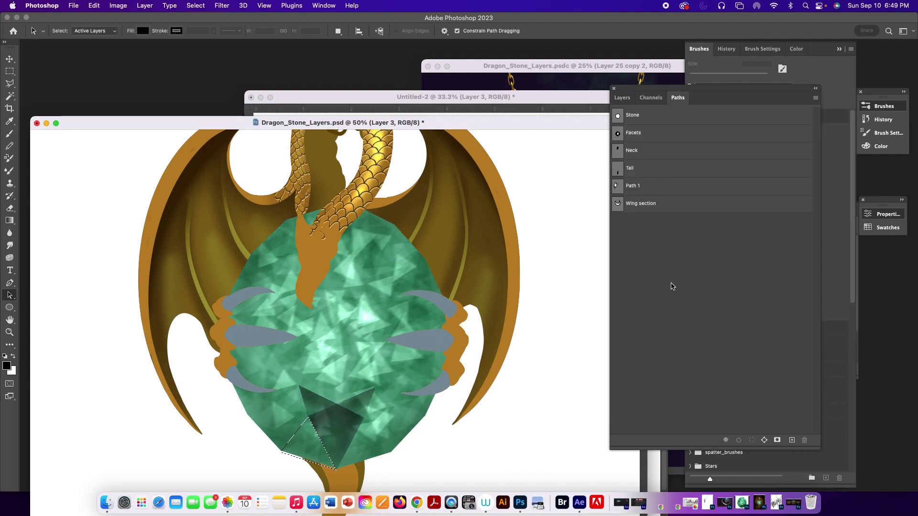
{"action": "key", "text": "b"}
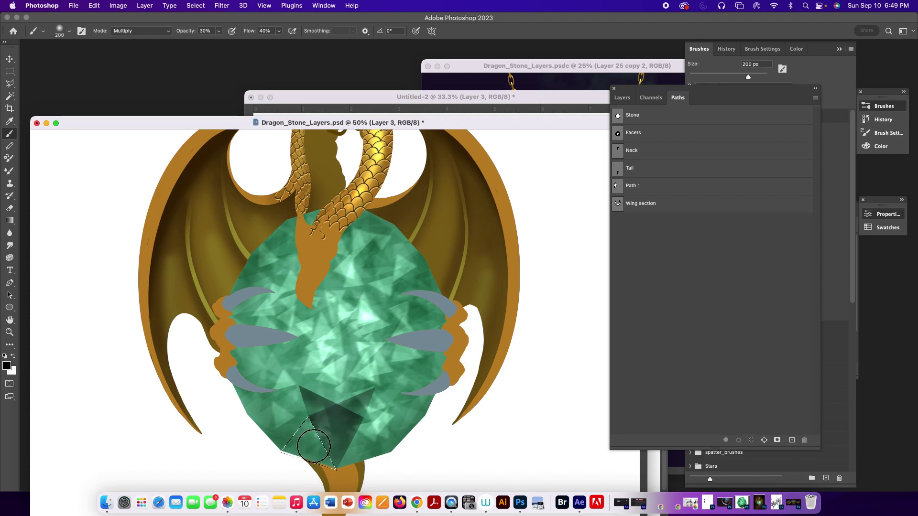
{"action": "mouse_move", "coordinate": [300, 415]}
{"action": "left_mouse_down"}
{"action": "mouse_move", "coordinate": [336, 457]}
{"action": "mouse_move", "coordinate": [299, 415]}
{"action": "mouse_move", "coordinate": [302, 425]}
{"action": "left_mouse_up"}
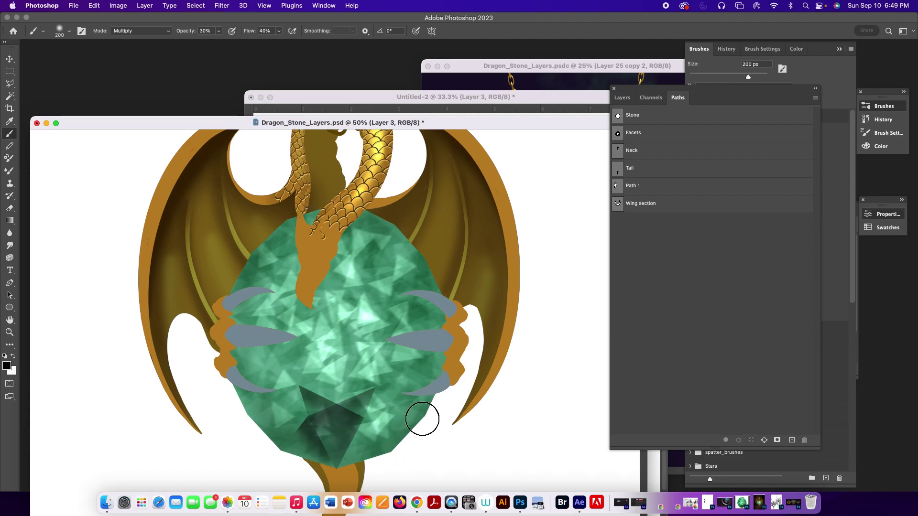
Load the large central facet from the Facets path as a selection and add a new layer above Layer 3.
{"action": "left_click", "coordinate": [624, 138]}
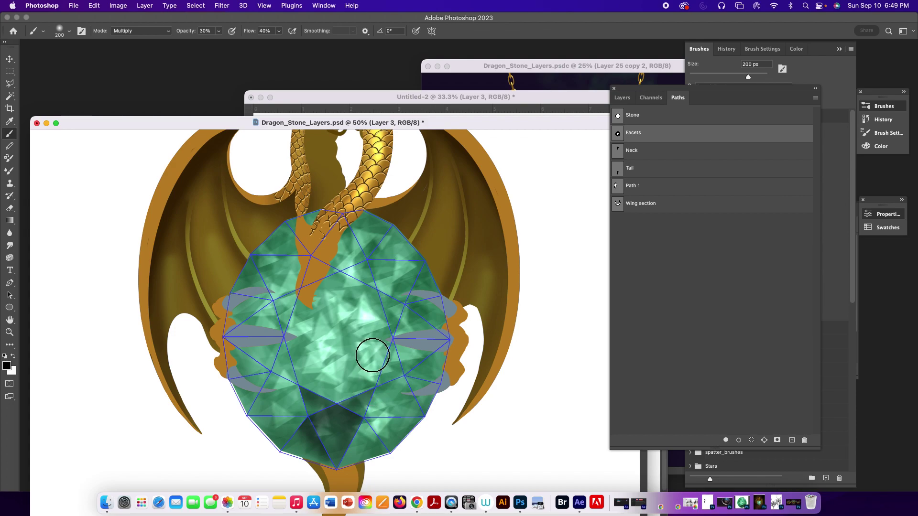
{"action": "key", "text": "a"}
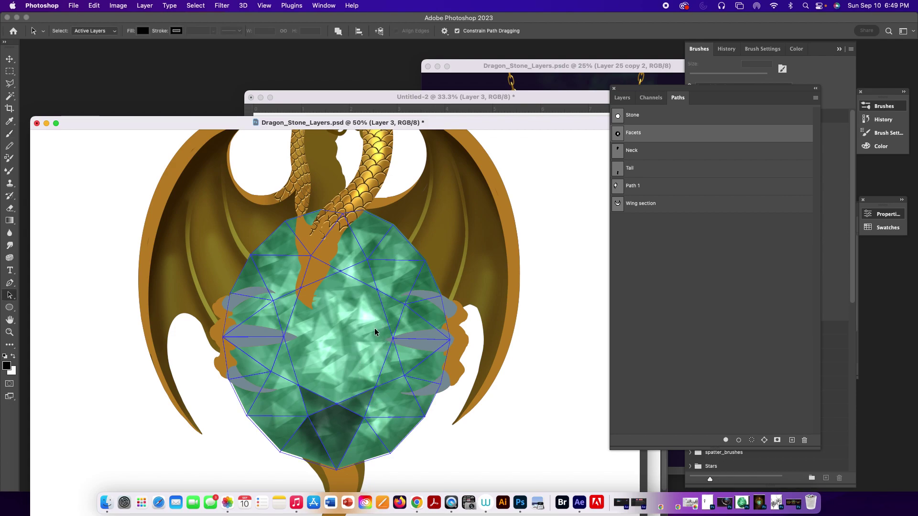
{"action": "left_click", "coordinate": [753, 441]}
{"action": "left_click", "coordinate": [623, 98]}
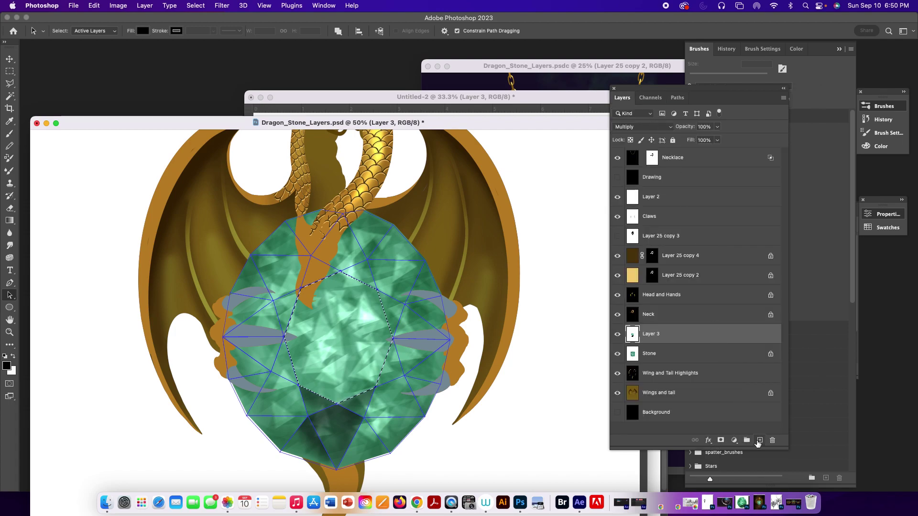
{"action": "left_click", "coordinate": [760, 440]}
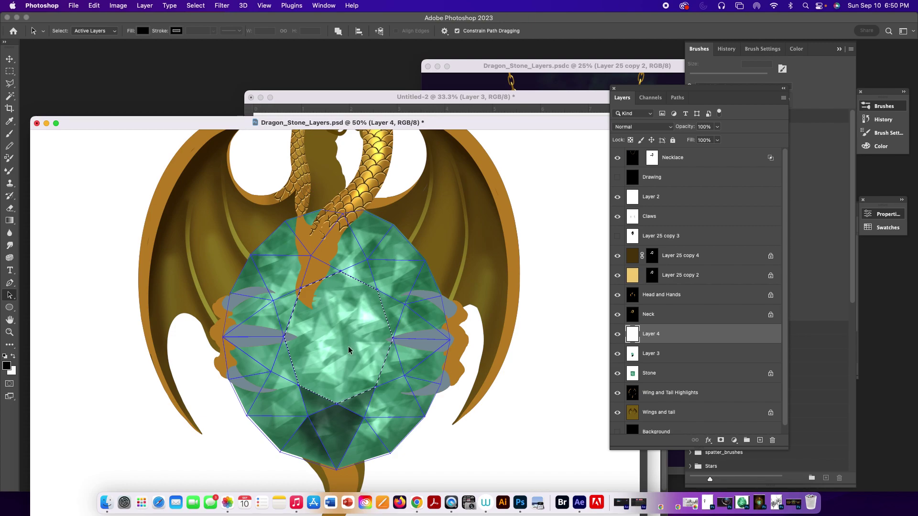
Brush white over the central facet with a 400 px brush, then deselect the path and the selection.
{"action": "key", "text": "b"}
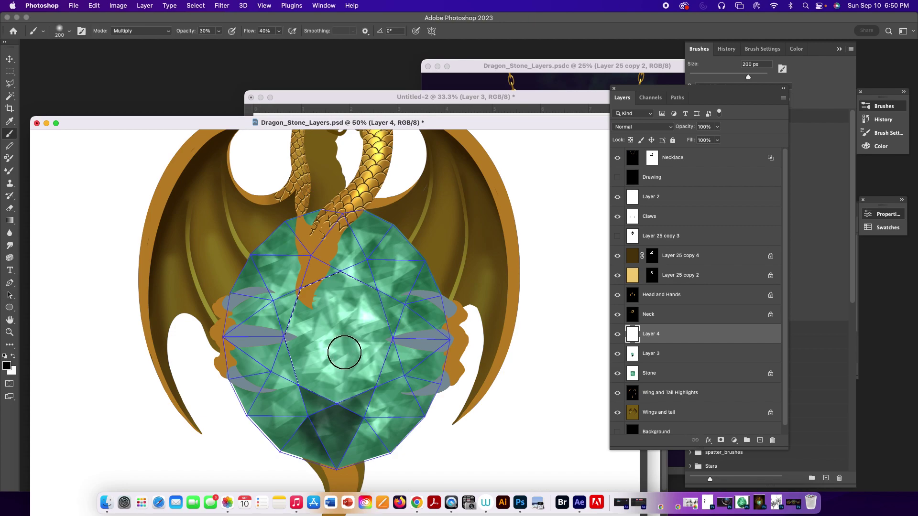
{"action": "key", "text": "x"}
{"action": "key", "text": "bracketright"}
{"action": "key", "text": "bracketright"}
{"action": "key", "text": "bracketright"}
{"action": "mouse_move", "coordinate": [313, 326]}
{"action": "left_mouse_down"}
{"action": "mouse_move", "coordinate": [314, 303]}
{"action": "mouse_move", "coordinate": [318, 420]}
{"action": "mouse_move", "coordinate": [311, 233]}
{"action": "mouse_move", "coordinate": [300, 345]}
{"action": "mouse_move", "coordinate": [320, 420]}
{"action": "mouse_move", "coordinate": [355, 261]}
{"action": "mouse_move", "coordinate": [391, 386]}
{"action": "mouse_move", "coordinate": [376, 269]}
{"action": "mouse_move", "coordinate": [393, 393]}
{"action": "mouse_move", "coordinate": [358, 397]}
{"action": "mouse_move", "coordinate": [364, 308]}
{"action": "mouse_move", "coordinate": [340, 414]}
{"action": "left_mouse_up"}
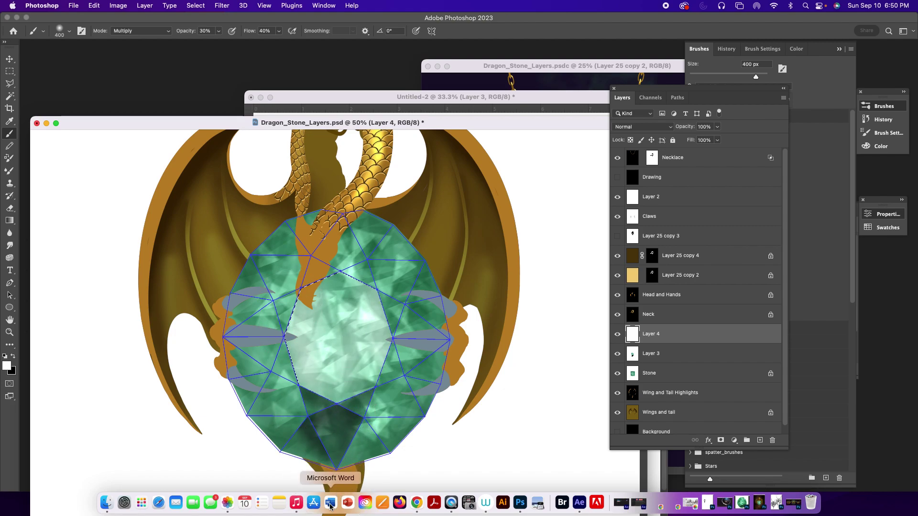
{"action": "left_click", "coordinate": [678, 97]}
{"action": "left_click", "coordinate": [678, 264]}
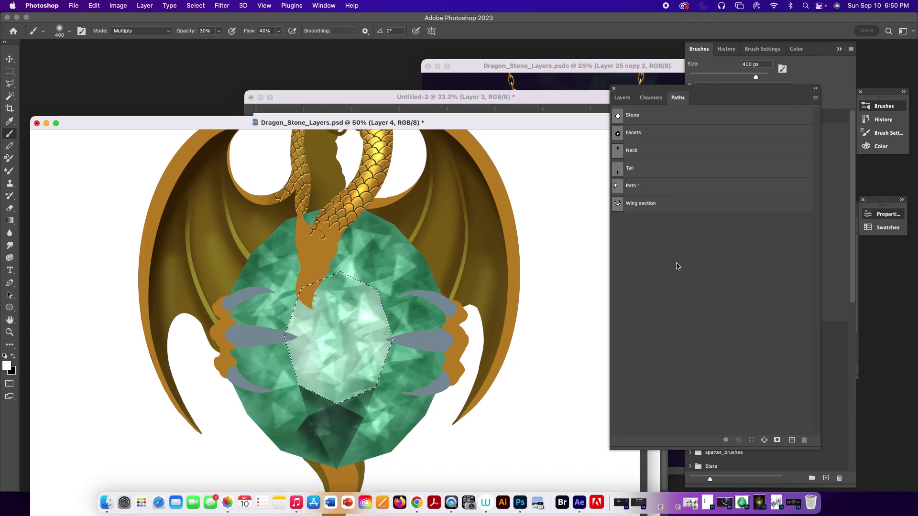
{"action": "key", "text": "super+d"}
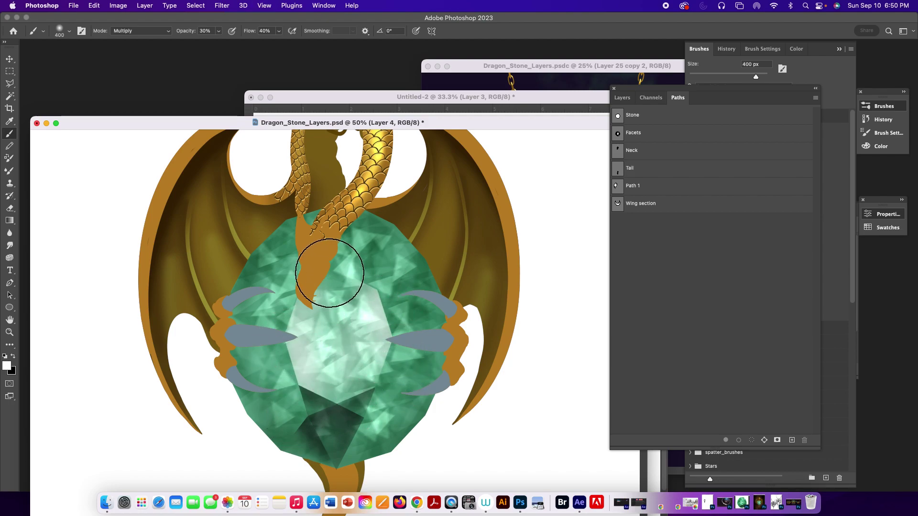
Load the small triangular facet above the central facet's upper right edge as a selection and brush it white on Layer 4.
{"action": "left_click", "coordinate": [626, 136]}
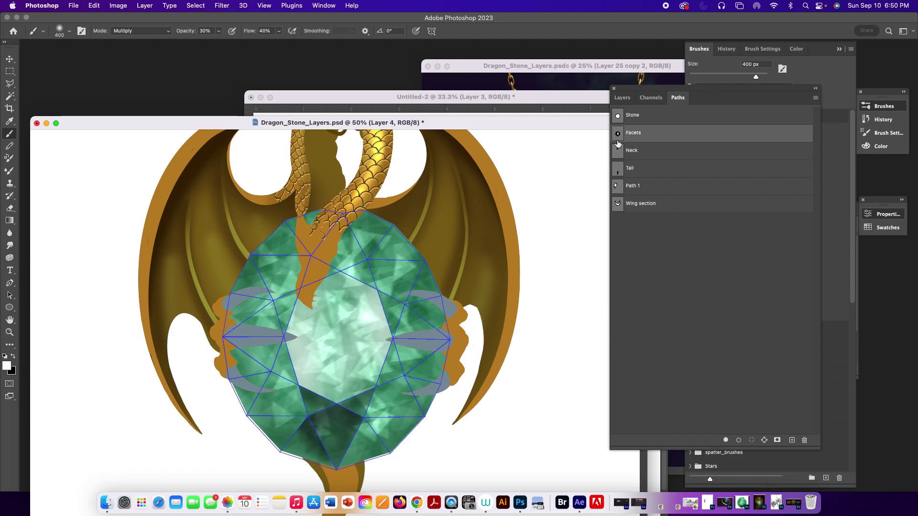
{"action": "key", "text": "a"}
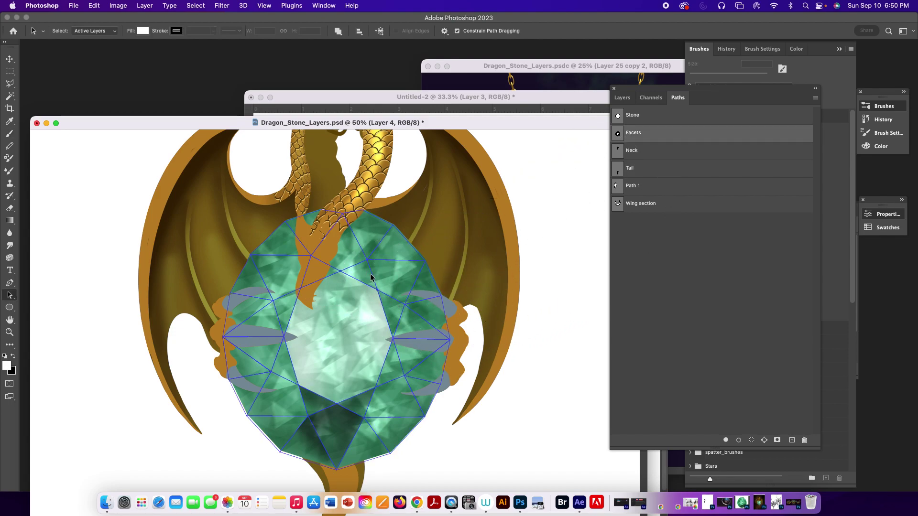
{"action": "left_click", "coordinate": [751, 439]}
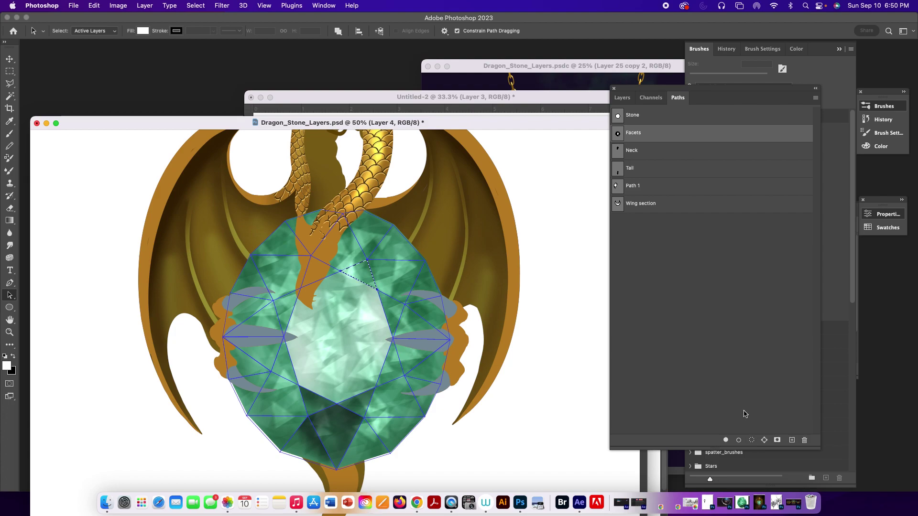
{"action": "left_click", "coordinate": [732, 340]}
{"action": "key", "text": "b"}
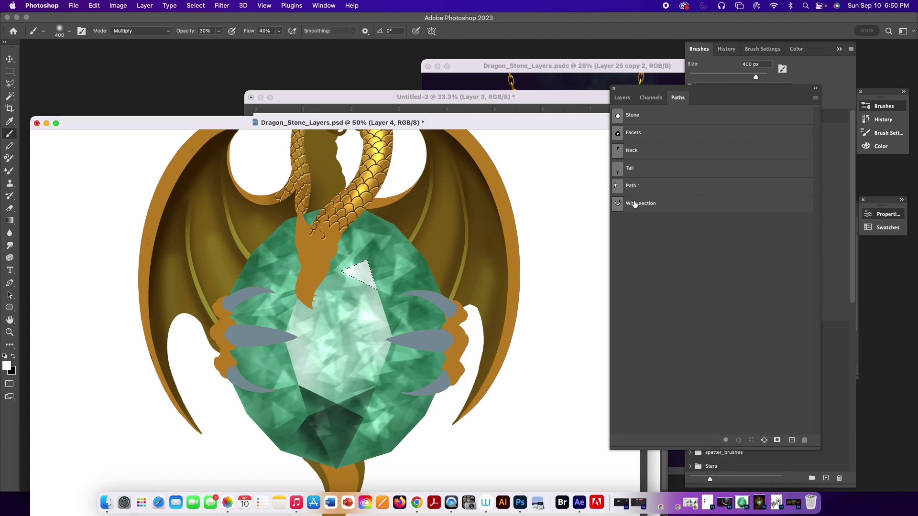
Load the kite-shaped facet at the stone's upper right as a selection, highlight it lightly in white, and hide the selection outline.
{"action": "left_click", "coordinate": [628, 133]}
{"action": "key", "text": "a"}
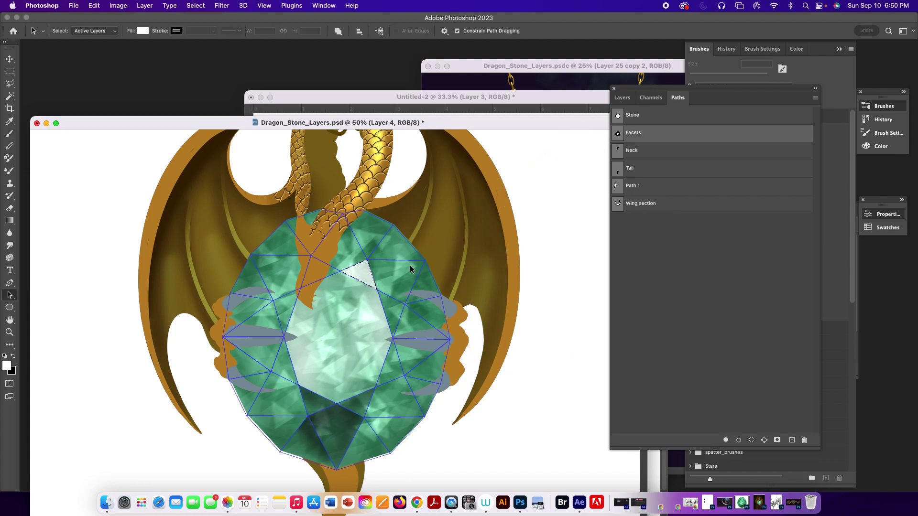
{"action": "left_click", "coordinate": [751, 439]}
{"action": "key", "text": "b"}
{"action": "left_click_drag", "start_coordinate": [381, 262], "coordinate": [447, 250]}
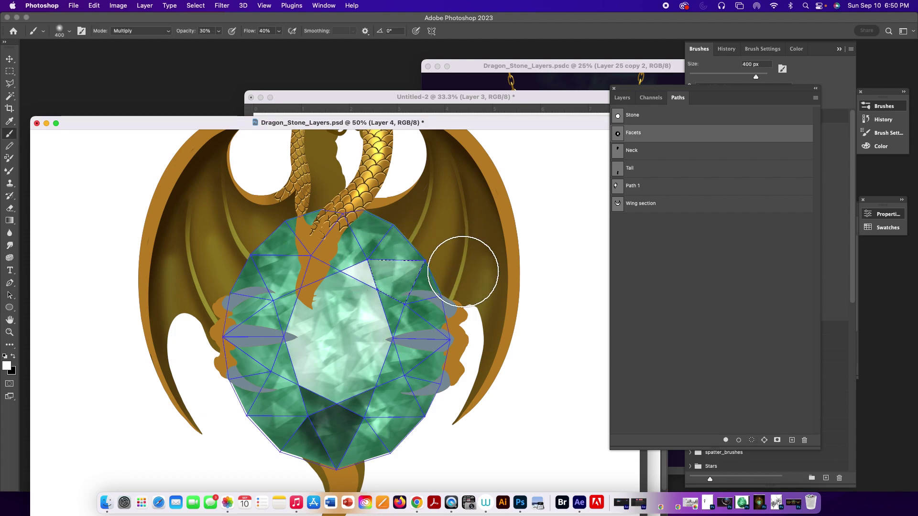
{"action": "left_click", "coordinate": [662, 258]}
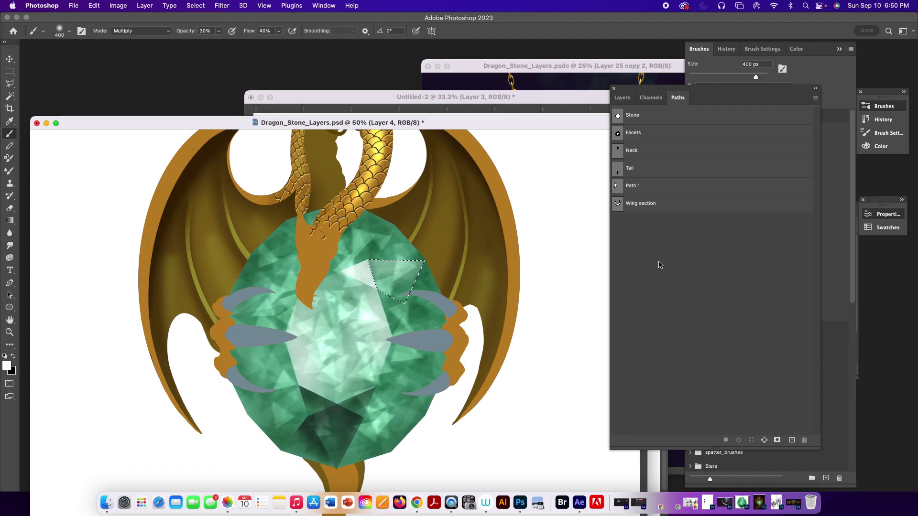
{"action": "key", "text": "super+h"}
Load the triangular facet on the stone's upper right outer edge as a selection and brush it with white.
{"action": "left_click", "coordinate": [619, 133]}
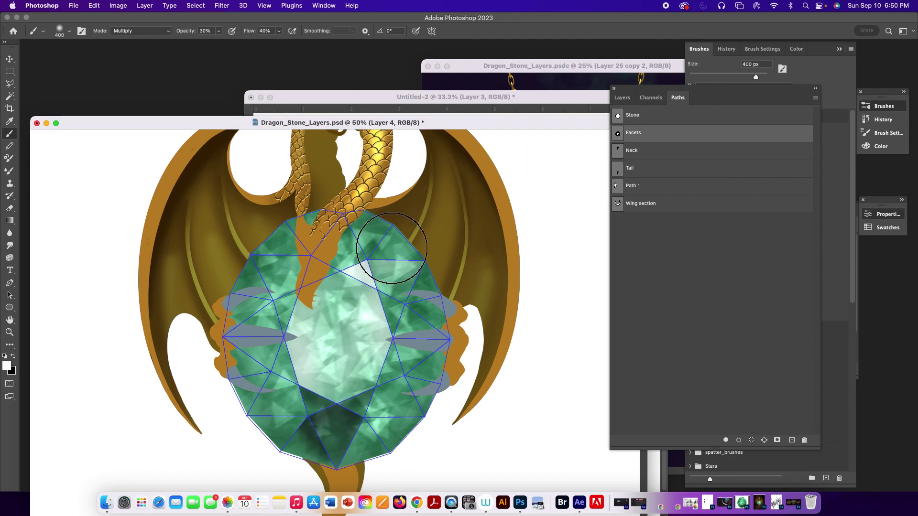
{"action": "key", "text": "a"}
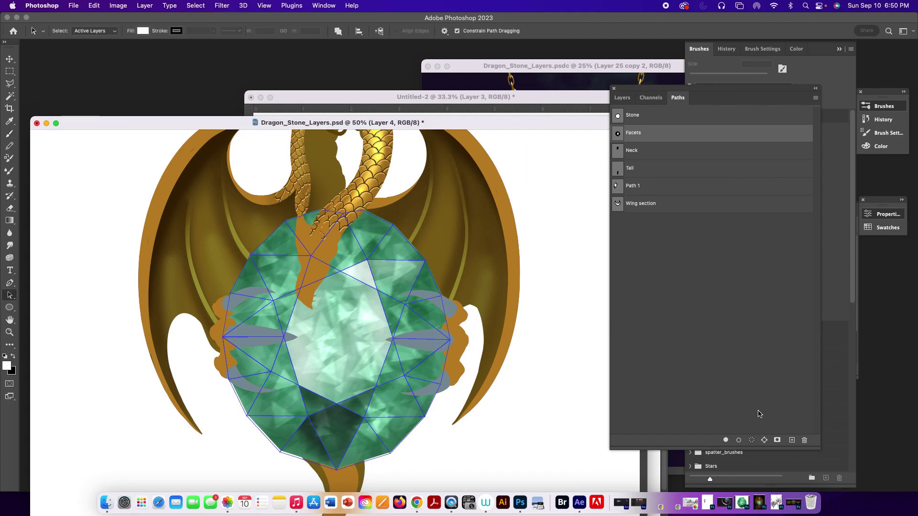
{"action": "left_click", "coordinate": [752, 440]}
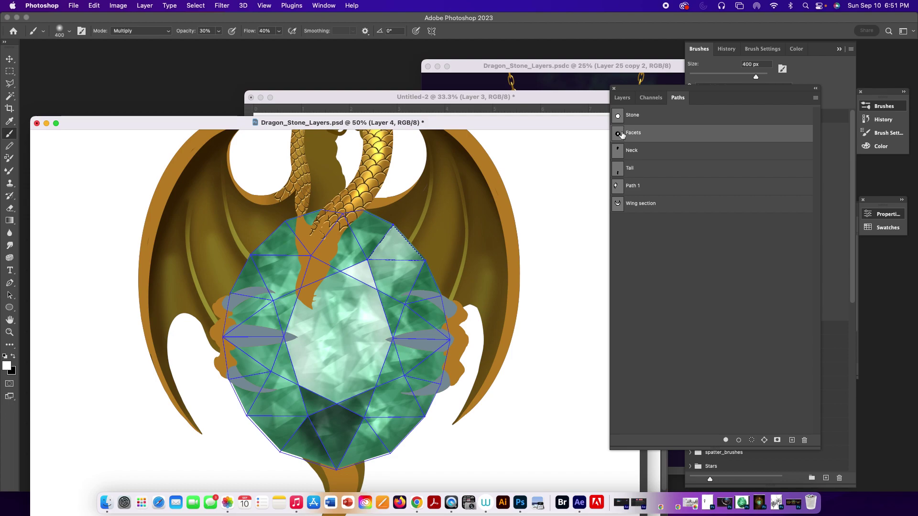
Load the facet at the stone's top beside the dragon's head as a selection and highlight it with white.
{"action": "key", "text": "a"}
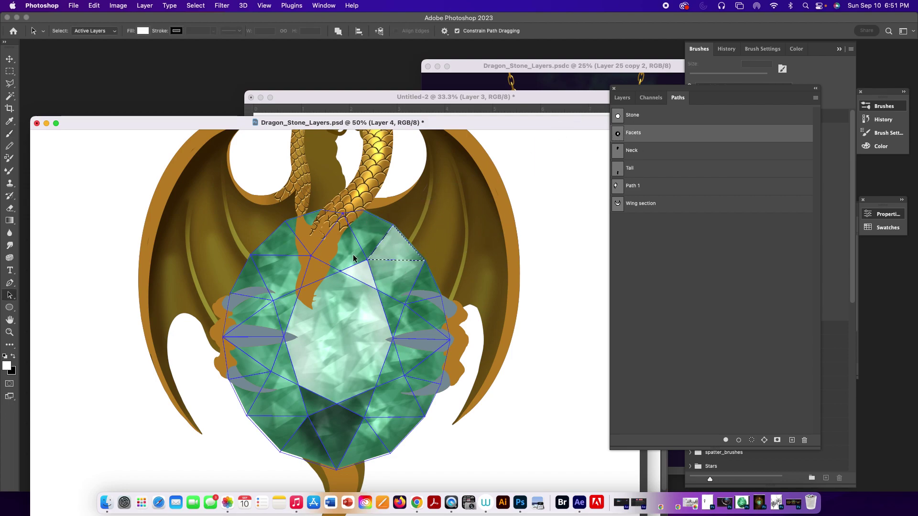
{"action": "left_click", "coordinate": [752, 440]}
{"action": "left_click", "coordinate": [758, 383]}
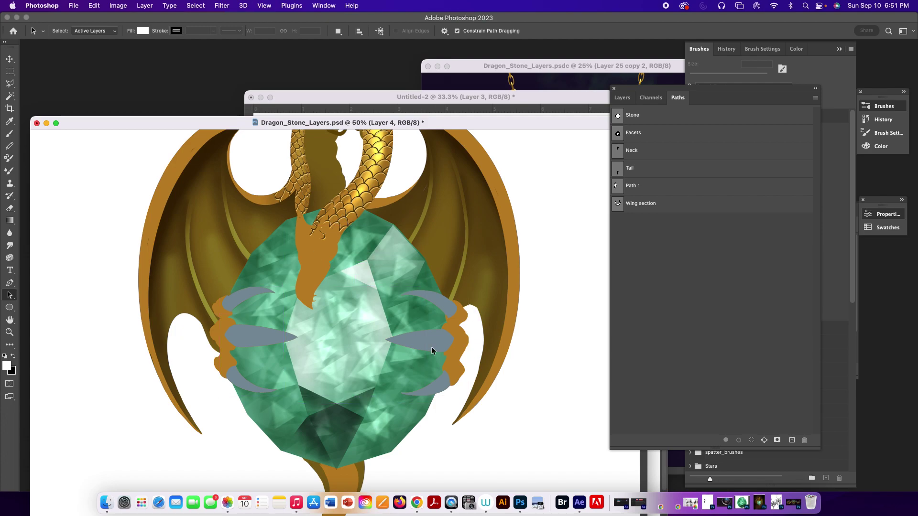
{"action": "key", "text": "b"}
{"action": "mouse_move", "coordinate": [351, 245]}
{"action": "left_mouse_down"}
{"action": "mouse_move", "coordinate": [368, 305]}
{"action": "mouse_move", "coordinate": [349, 217]}
{"action": "left_mouse_up"}
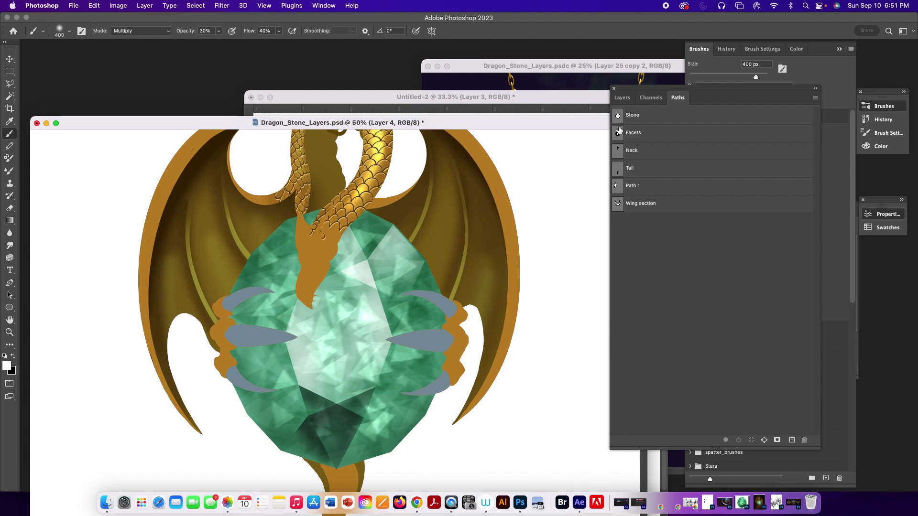
Select the Facets path and choose the Hard Round brush with its size reduced to 3 px.
{"action": "left_click", "coordinate": [622, 134]}
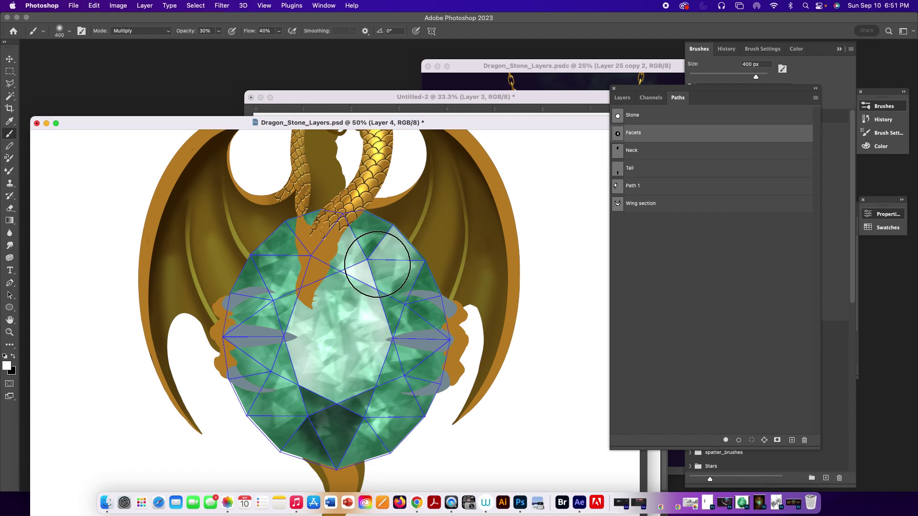
{"action": "left_click", "coordinate": [837, 140]}
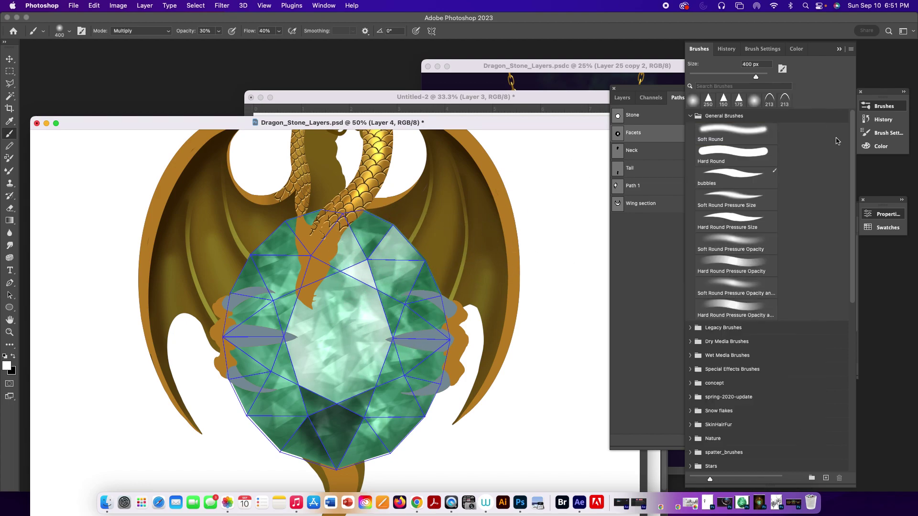
{"action": "left_click", "coordinate": [725, 151]}
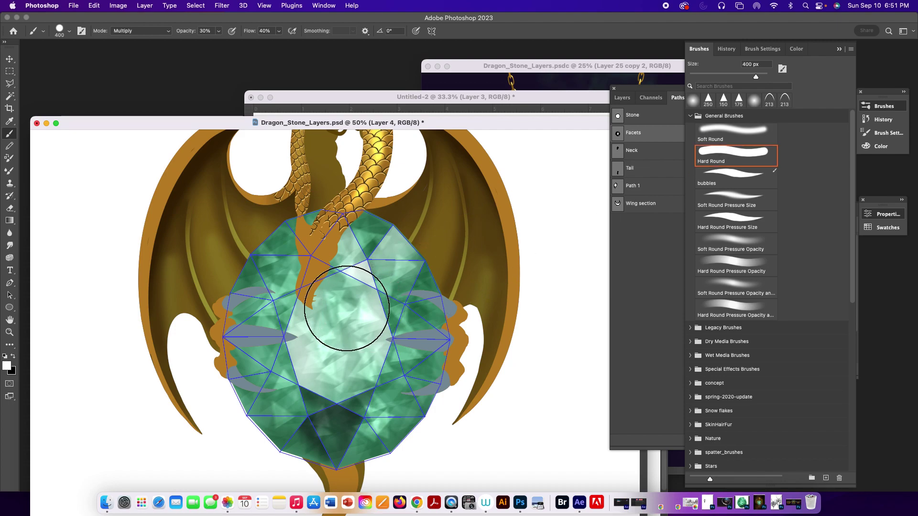
{"action": "key", "text": "bracketleft"}
{"action": "key", "text": "bracketleft"}
{"action": "key", "text": "bracketleft"}
{"action": "key", "text": "bracketleft"}
{"action": "key", "text": "bracketleft"}
{"action": "key", "text": "bracketleft"}
{"action": "key", "text": "bracketleft"}
{"action": "key", "text": "bracketleft"}
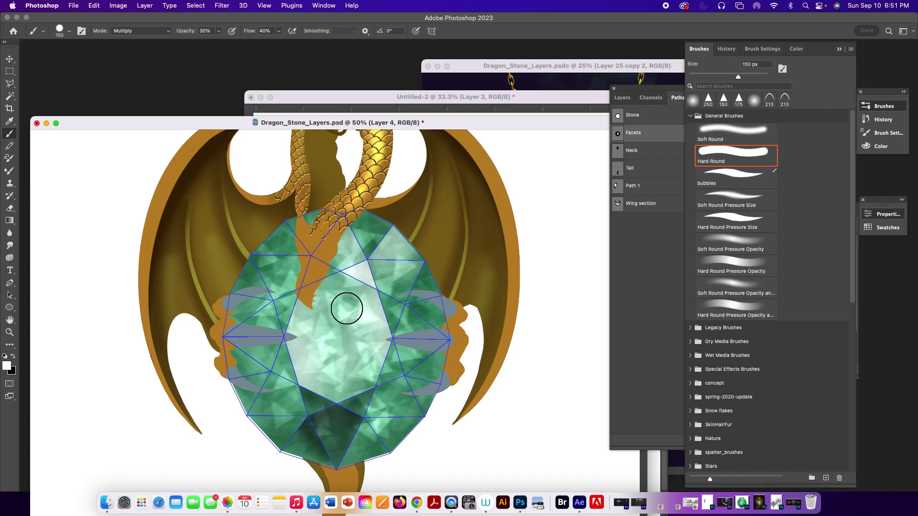
{"action": "key", "text": "bracketleft"}
{"action": "key", "text": "bracketleft"}
{"action": "key", "text": "bracketleft"}
{"action": "key", "text": "bracketleft"}
{"action": "key", "text": "bracketleft"}
{"action": "key", "text": "bracketleft"}
{"action": "key", "text": "bracketleft"}
{"action": "key", "text": "bracketleft"}
{"action": "key", "text": "bracketleft"}
{"action": "key", "text": "bracketleft"}
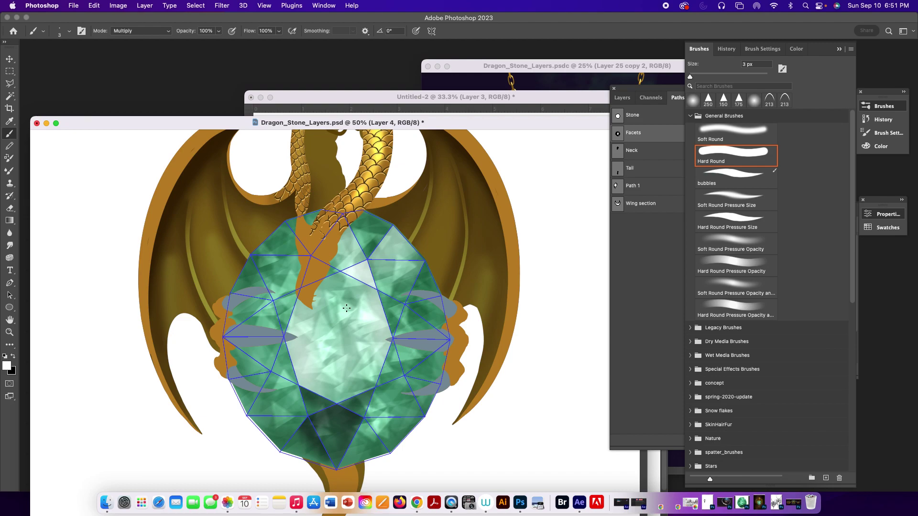
Set the brush blending mode to Linear Dodge (Add) and deselect the Facets path.
{"action": "left_click", "coordinate": [156, 32]}
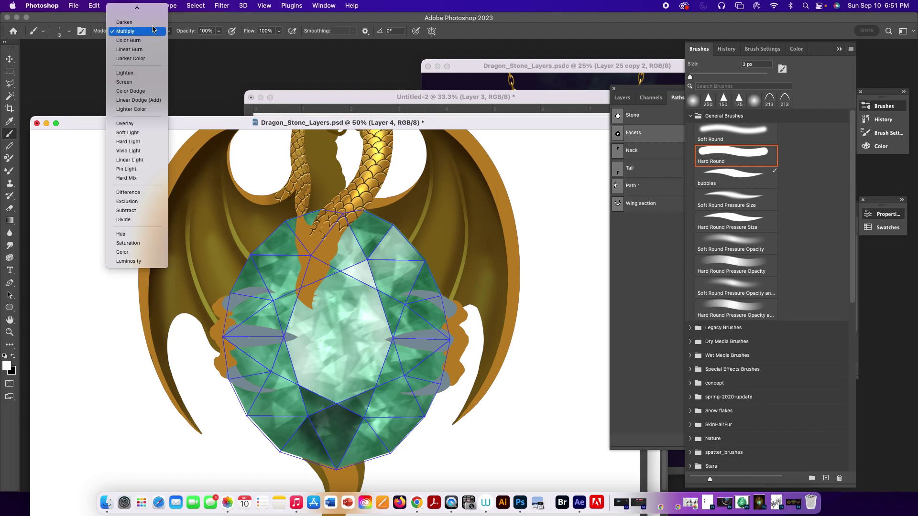
{"action": "scroll", "coordinate": [151, 22], "scroll_direction": "up", "scroll_amount": 3}
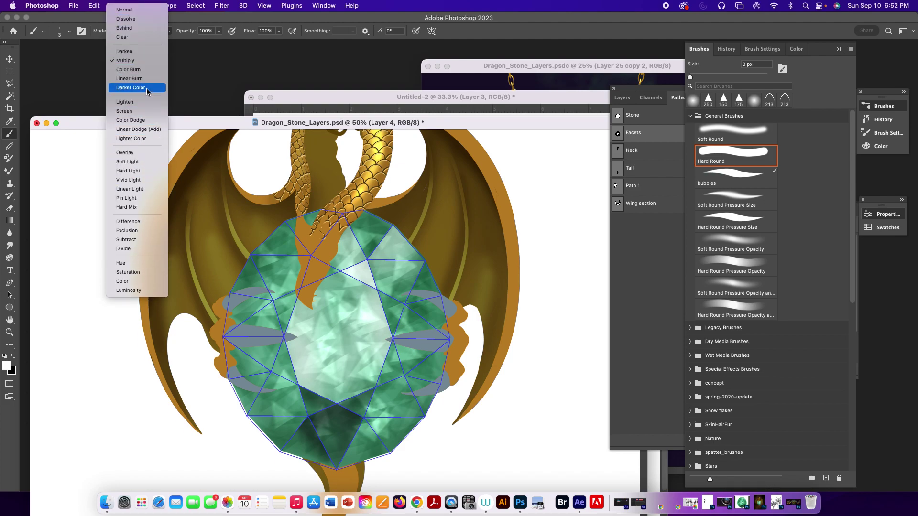
{"action": "left_click", "coordinate": [145, 129]}
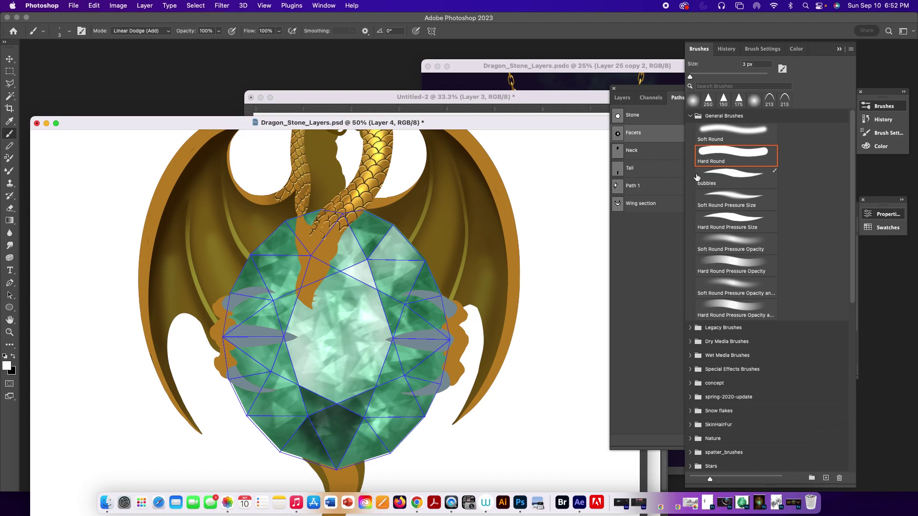
{"action": "left_click", "coordinate": [650, 135]}
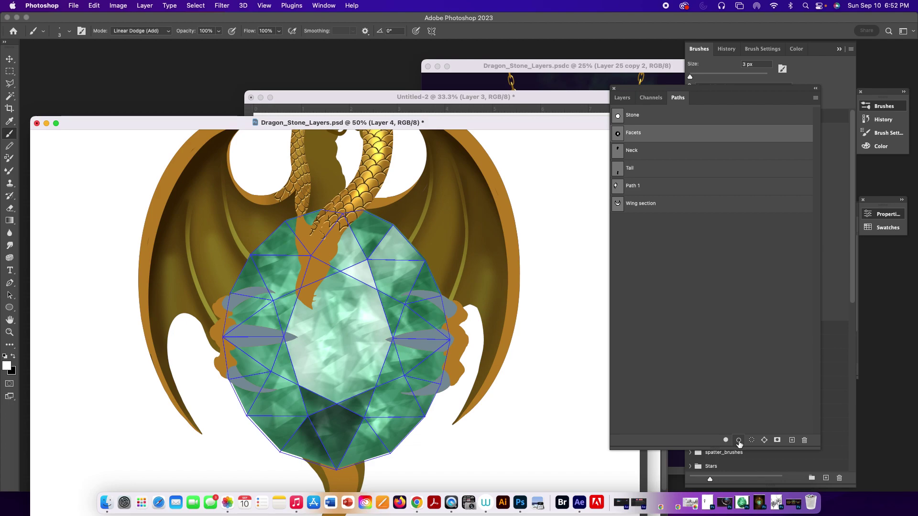
{"action": "left_click", "coordinate": [735, 344]}
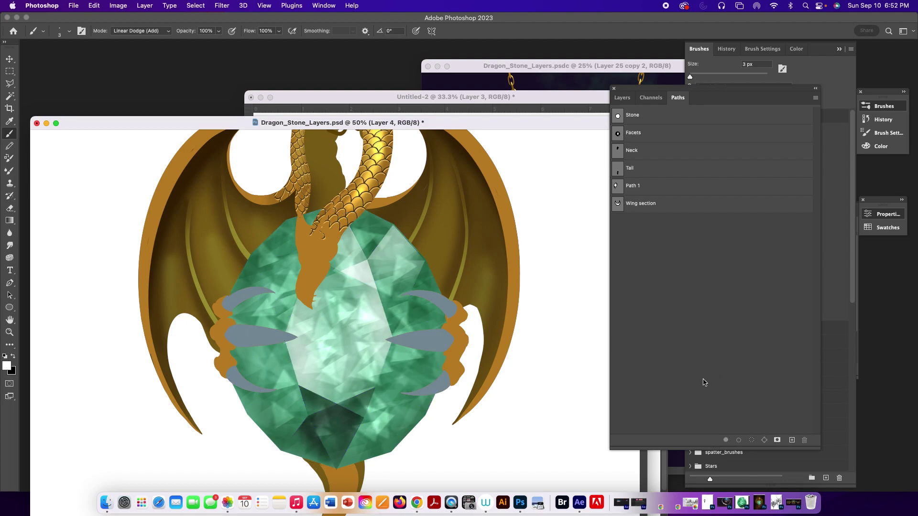
Load Layer 4's painted areas as a selection and create a new layer above it.
{"action": "left_click", "coordinate": [623, 98]}
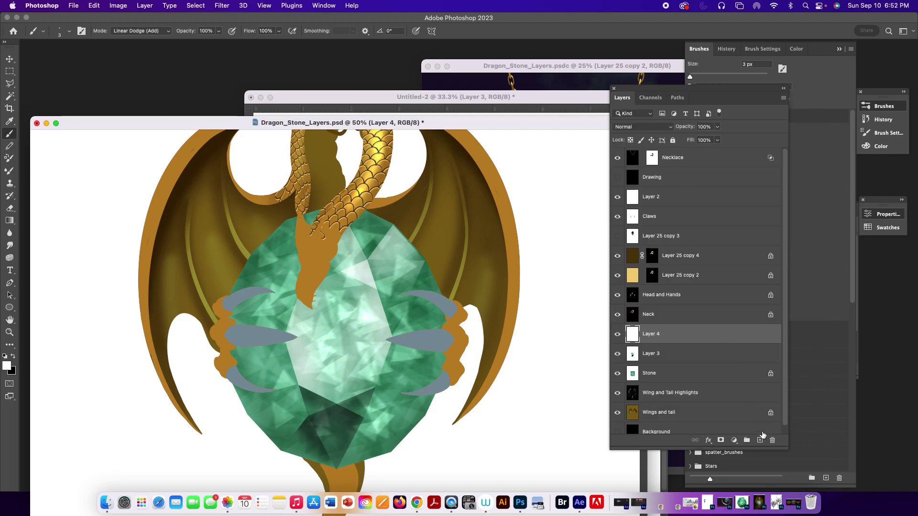
{"action": "left_click", "coordinate": [641, 338], "text": "super"}
{"action": "left_click", "coordinate": [760, 441]}
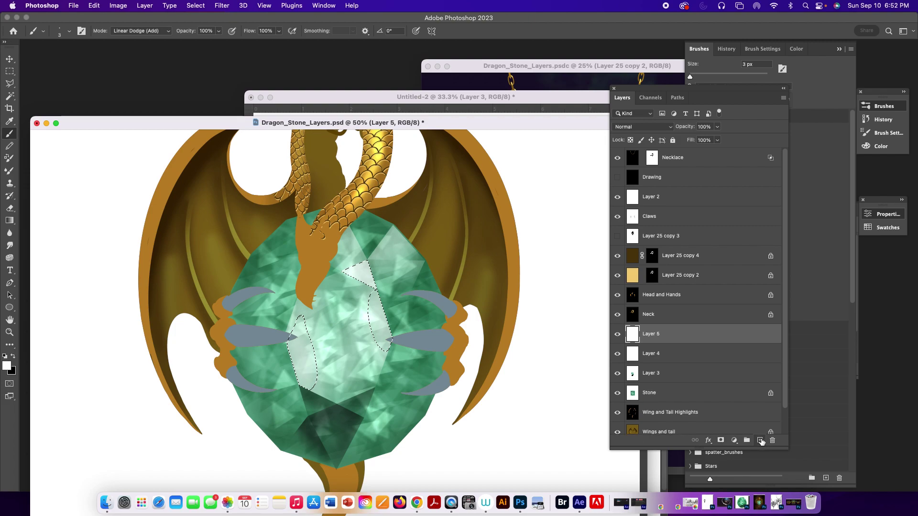
Change Layer 4's blending mode to Color Dodge and clear the selection.
{"action": "left_click", "coordinate": [702, 354]}
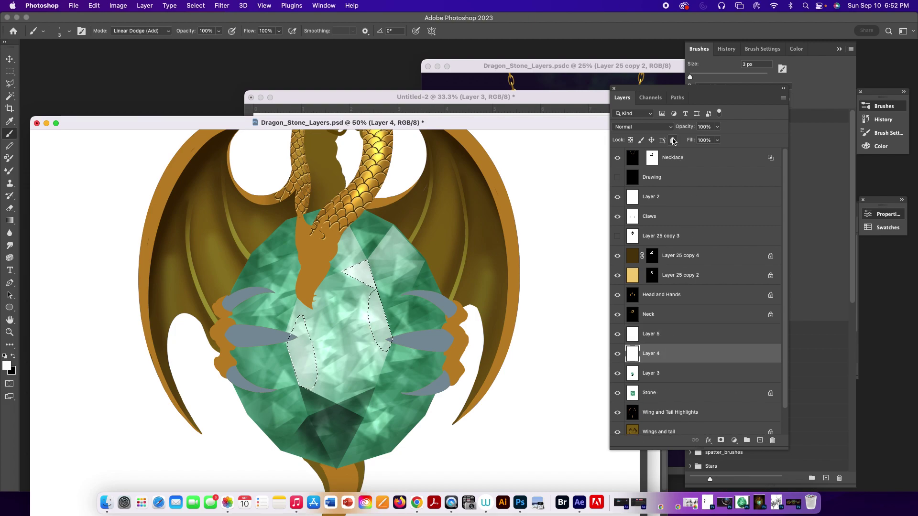
{"action": "left_click", "coordinate": [652, 128]}
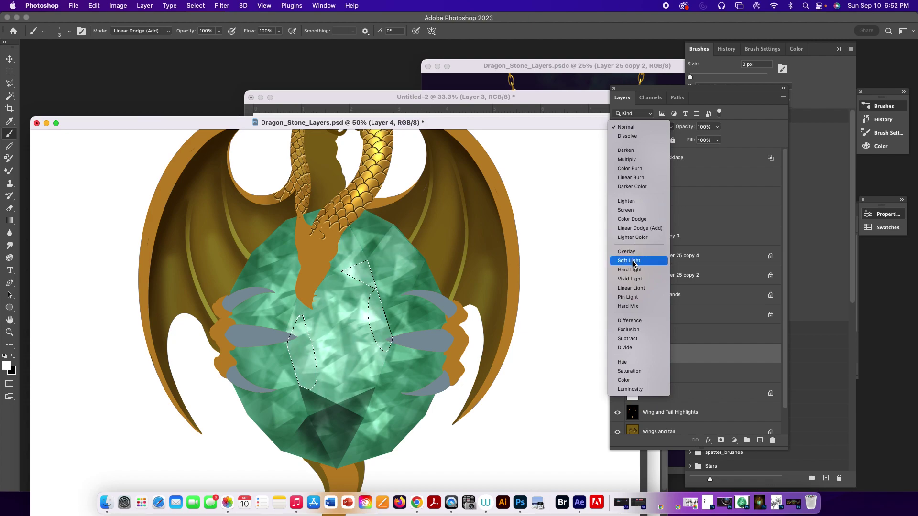
{"action": "left_click", "coordinate": [632, 219]}
{"action": "key", "text": "super+d"}
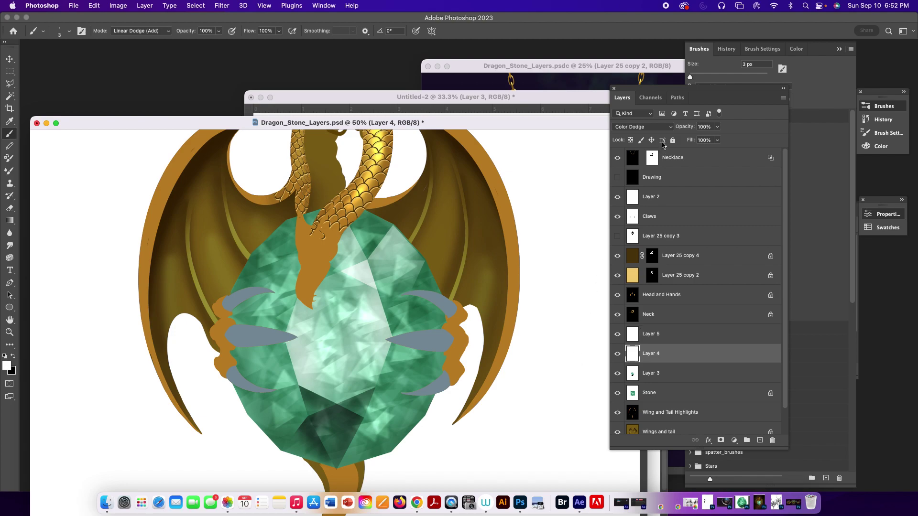
Stroke the Facets path with the white 3 px brush on Layer 5 and hide the path.
{"action": "left_click", "coordinate": [679, 339]}
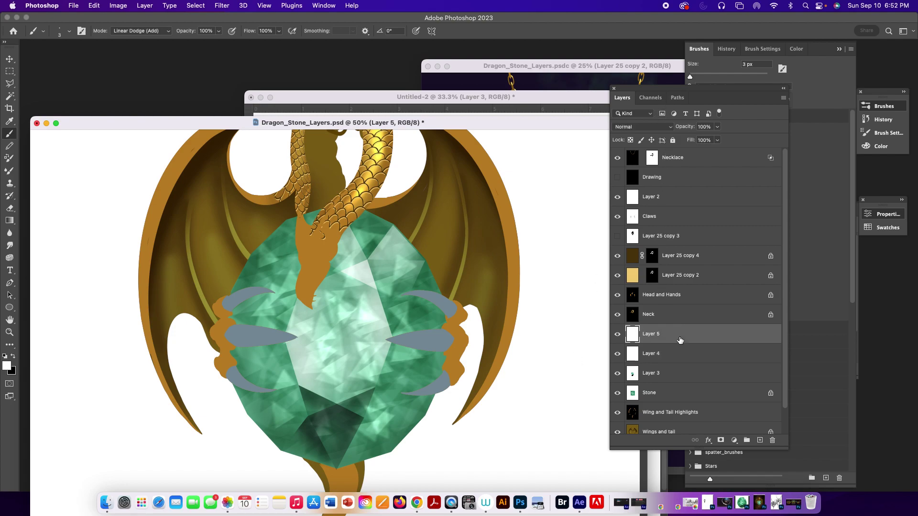
{"action": "left_click", "coordinate": [677, 98]}
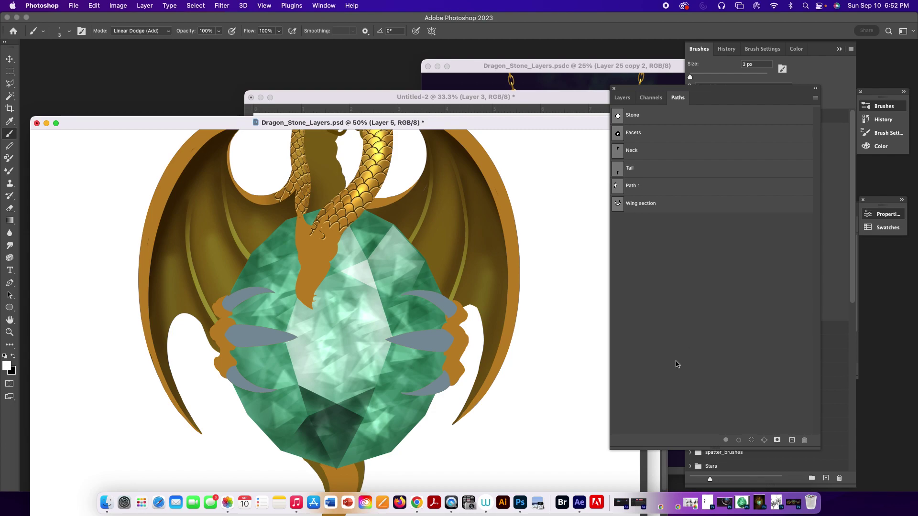
{"action": "left_click", "coordinate": [620, 135]}
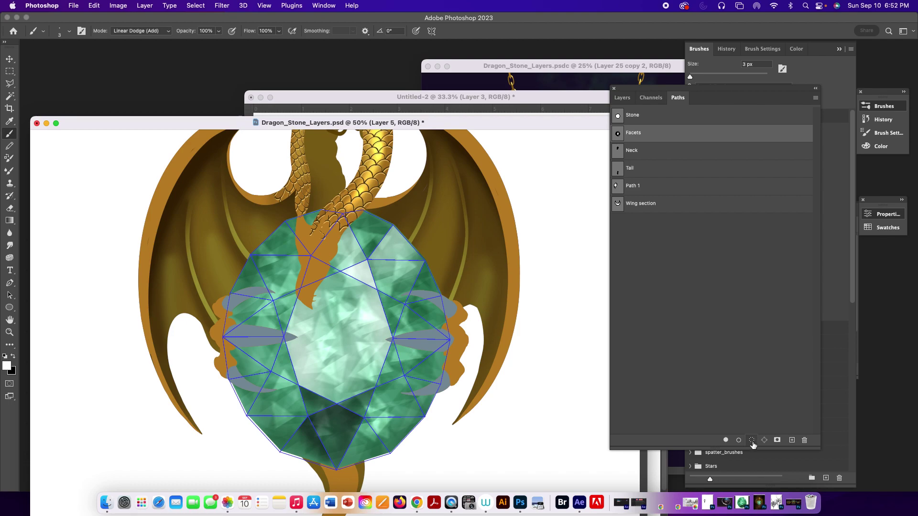
{"action": "left_click", "coordinate": [736, 376]}
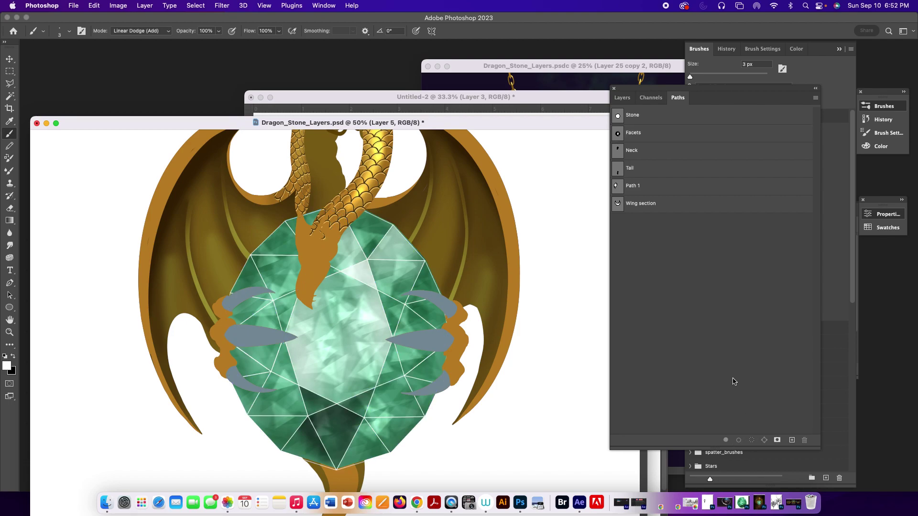
Load the Stone layer's outline as a selection to confine Layer 5's facet lines to the stone, and deselect.
{"action": "left_click", "coordinate": [625, 99]}
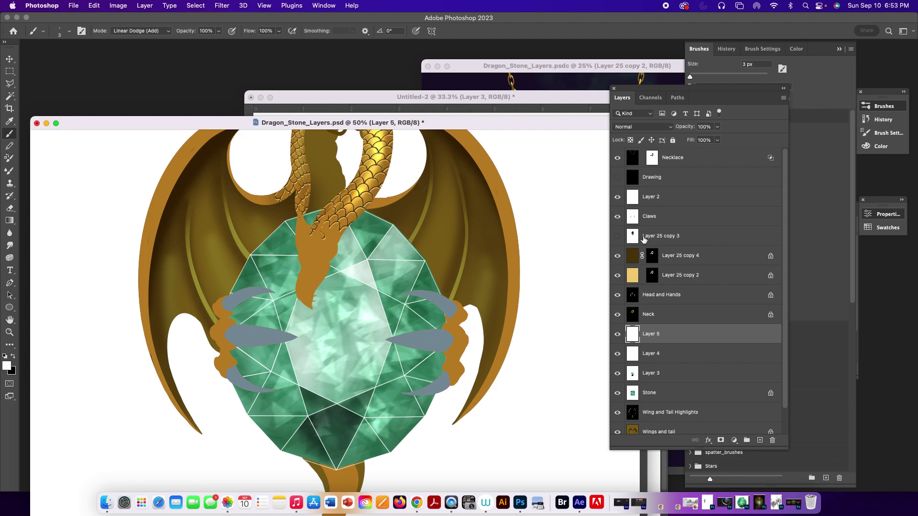
{"action": "left_click", "coordinate": [634, 393], "text": "super"}
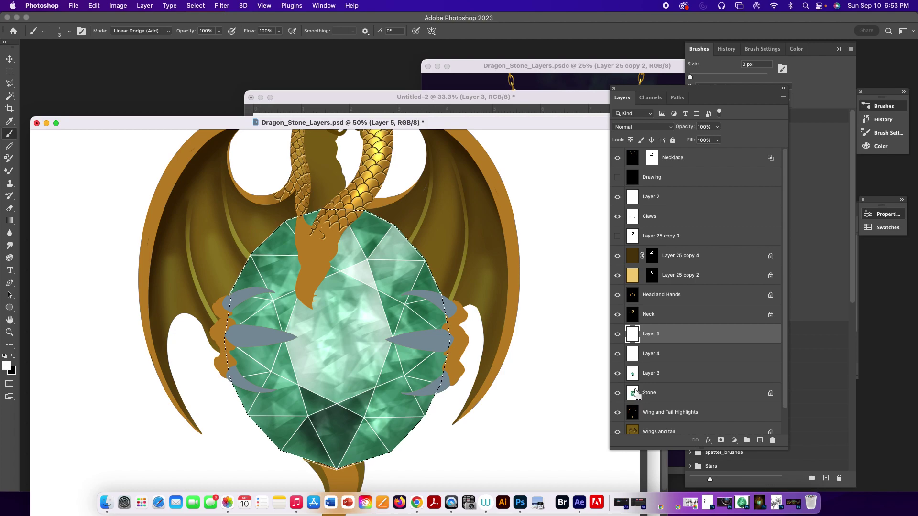
{"action": "left_click", "coordinate": [636, 354], "text": "super"}
{"action": "key", "text": "super+d"}
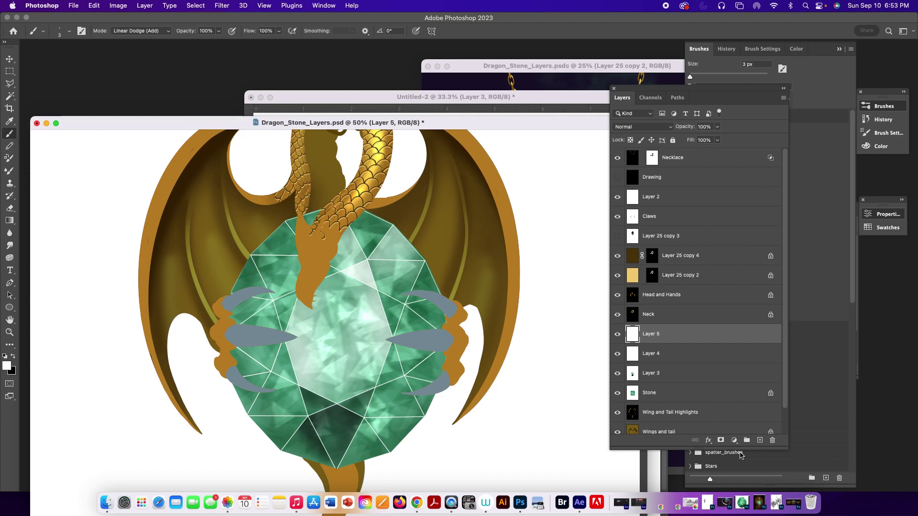
Add a layer mask to Layer 5 and switch to the Soft Round brush at 300 px.
{"action": "left_click", "coordinate": [720, 440]}
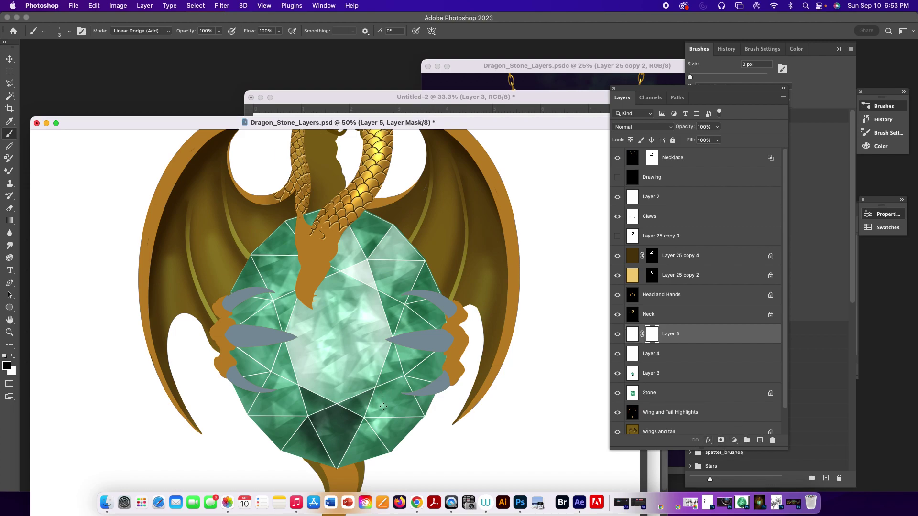
{"action": "key", "text": "bracketright"}
{"action": "key", "text": "bracketright"}
{"action": "key", "text": "bracketright"}
{"action": "key", "text": "bracketright"}
{"action": "key", "text": "bracketright"}
{"action": "key", "text": "bracketright"}
{"action": "key", "text": "bracketright"}
{"action": "key", "text": "bracketright"}
{"action": "key", "text": "bracketright"}
{"action": "key", "text": "bracketright"}
{"action": "key", "text": "bracketright"}
{"action": "left_click", "coordinate": [757, 49]}
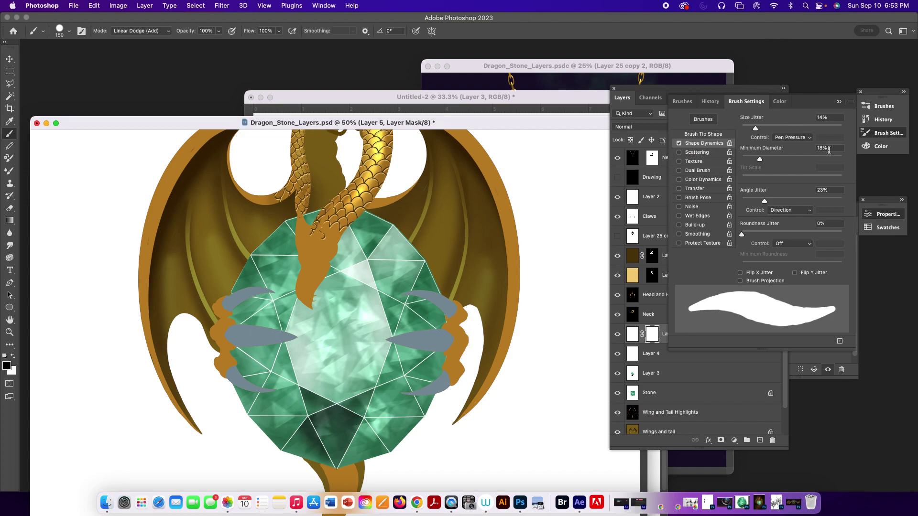
{"action": "left_click", "coordinate": [683, 101]}
{"action": "left_click", "coordinate": [747, 129]}
{"action": "key", "text": "bracketright"}
{"action": "key", "text": "bracketright"}
{"action": "key", "text": "bracketright"}
{"action": "key", "text": "bracketright"}
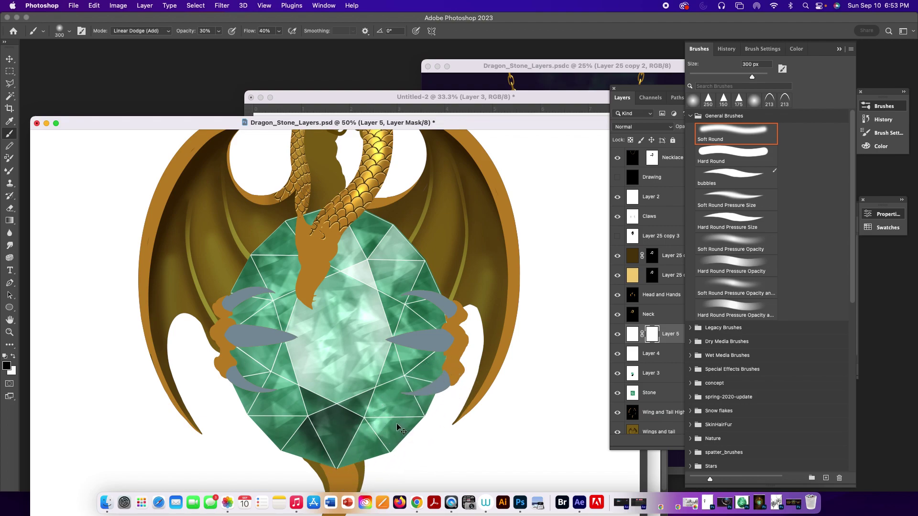
Set the brush mode to Normal and paint black on Layer 5's mask to partly fade the white facet lines.
{"action": "left_click", "coordinate": [652, 338], "text": "super"}
{"action": "left_click", "coordinate": [653, 340]}
{"action": "left_click", "coordinate": [617, 335]}
{"action": "left_click", "coordinate": [617, 335]}
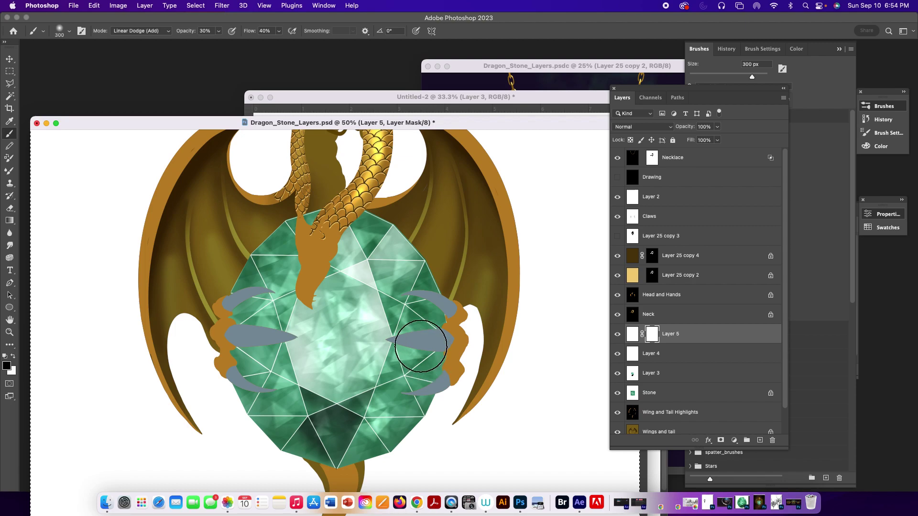
{"action": "left_click", "coordinate": [147, 31]}
{"action": "mouse_move", "coordinate": [137, 9]}
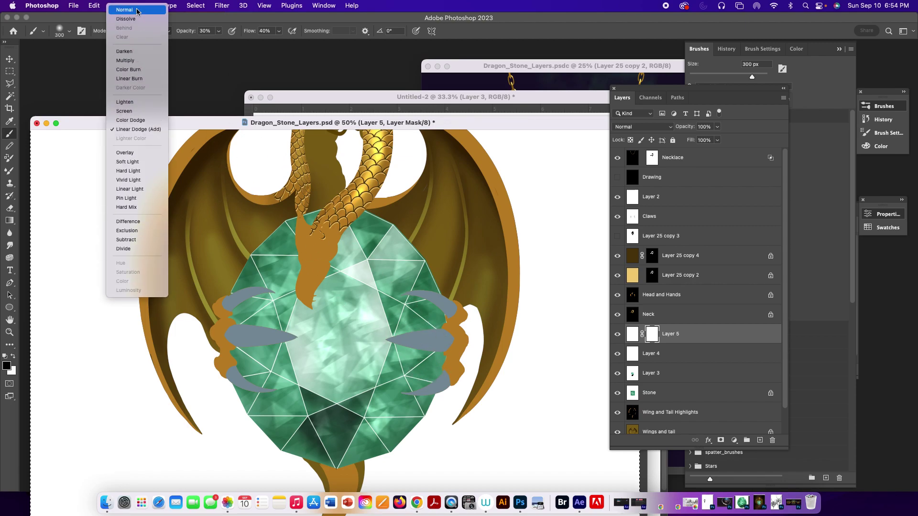
{"action": "left_click", "coordinate": [137, 10]}
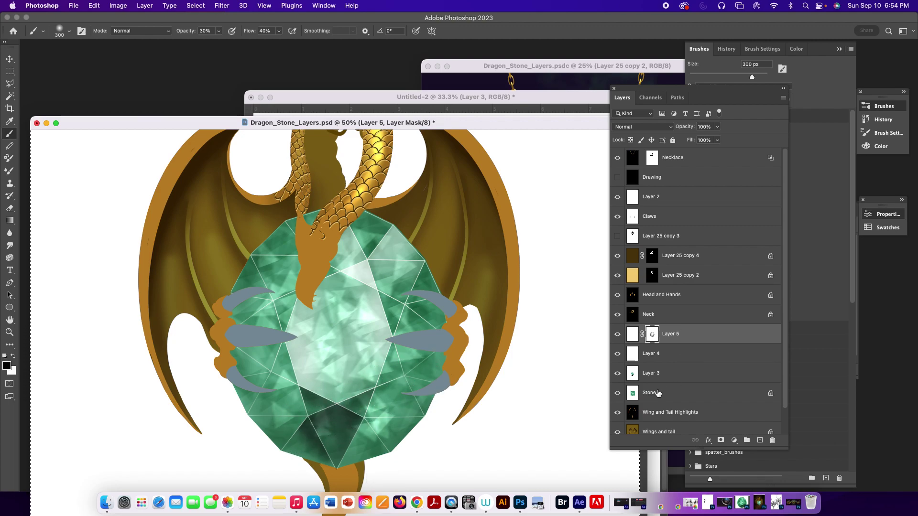
Load the Stone layer's outline as a selection and add a Curves adjustment layer above Layer 5.
{"action": "left_click", "coordinate": [633, 394], "text": "super"}
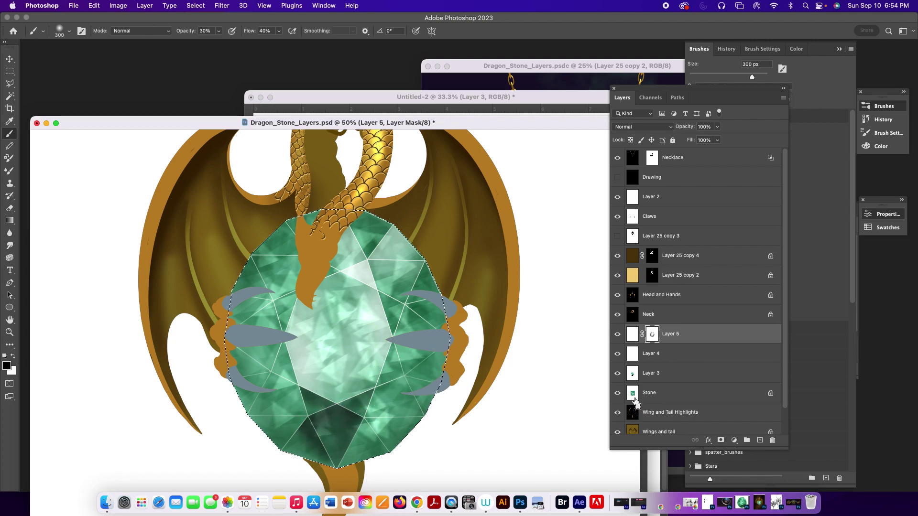
{"action": "left_click", "coordinate": [636, 335]}
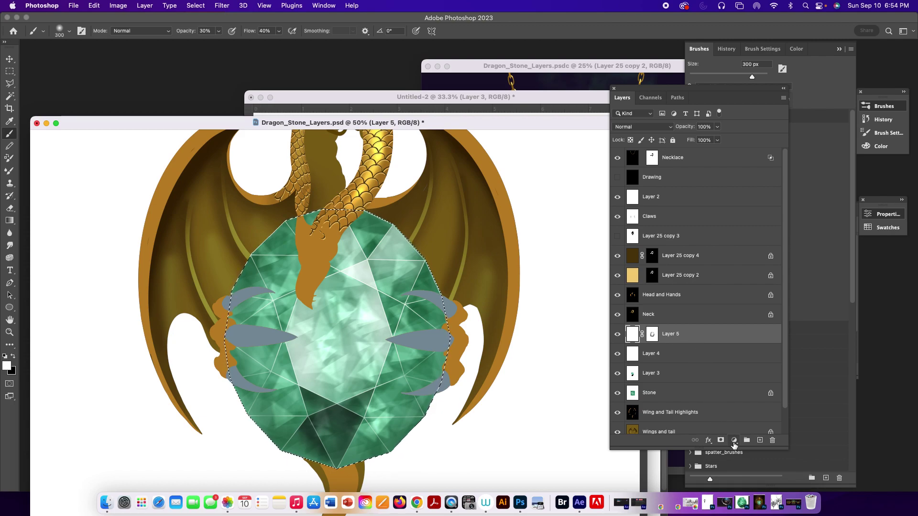
{"action": "left_click", "coordinate": [735, 440]}
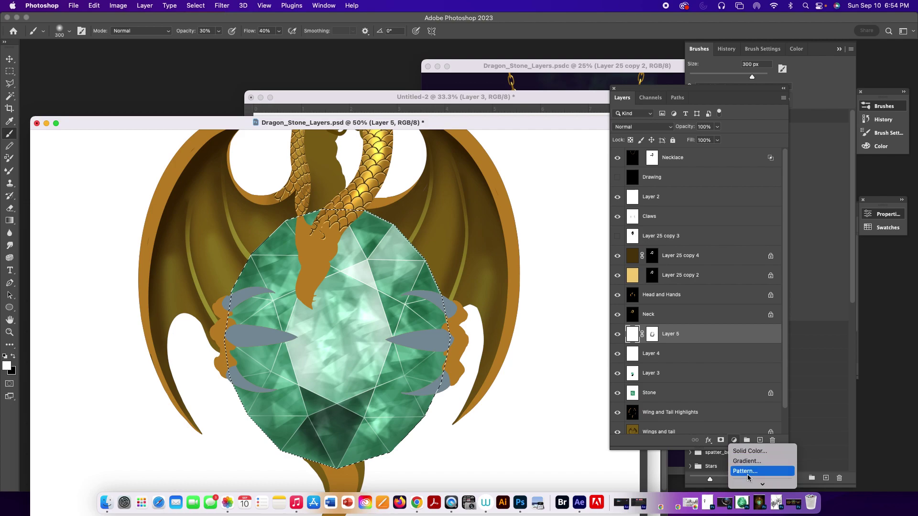
{"action": "left_click", "coordinate": [750, 365]}
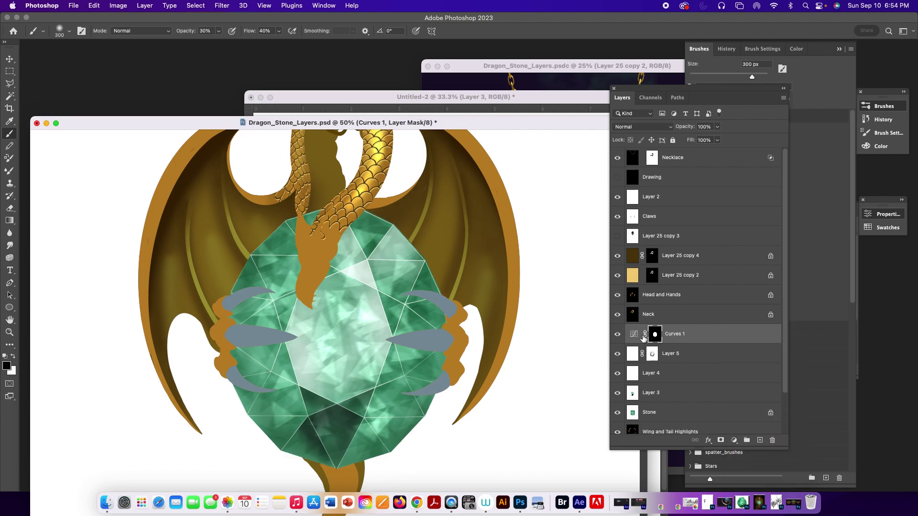
Shape the Curves adjustment into an S-curve that deepens the stone's shadows and brightens its highlights, and collapse its settings.
{"action": "left_click", "coordinate": [635, 337]}
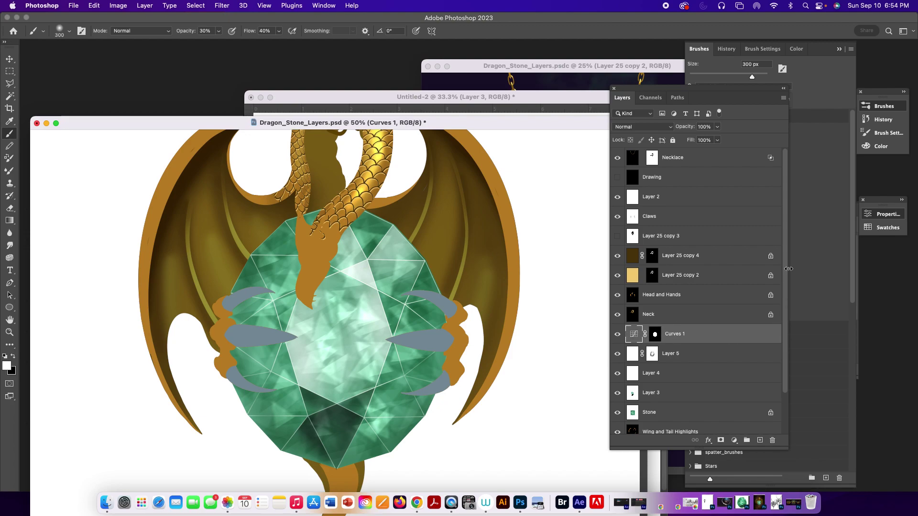
{"action": "left_click", "coordinate": [888, 216]}
{"action": "left_click_drag", "start_coordinate": [901, 203], "coordinate": [585, 228]}
{"action": "left_click_drag", "start_coordinate": [612, 330], "coordinate": [624, 315]}
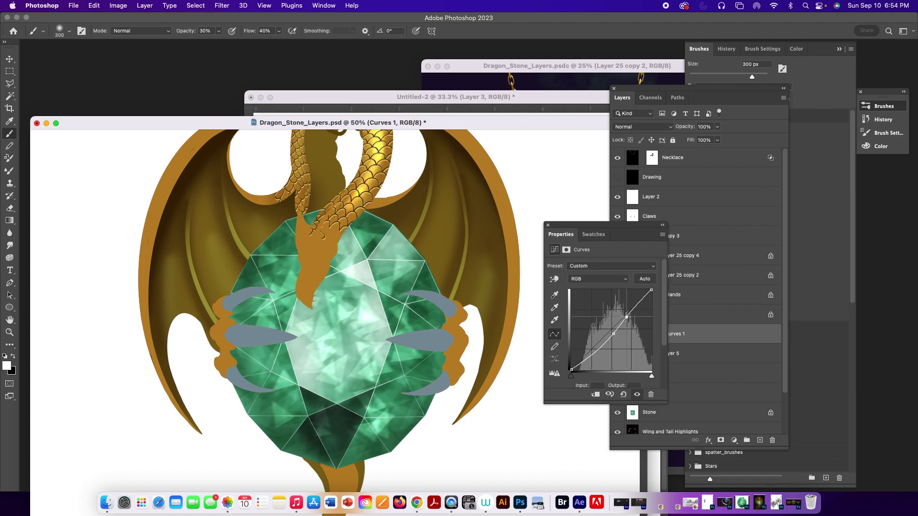
{"action": "left_click_drag", "start_coordinate": [591, 357], "coordinate": [614, 335]}
{"action": "left_click", "coordinate": [663, 225]}
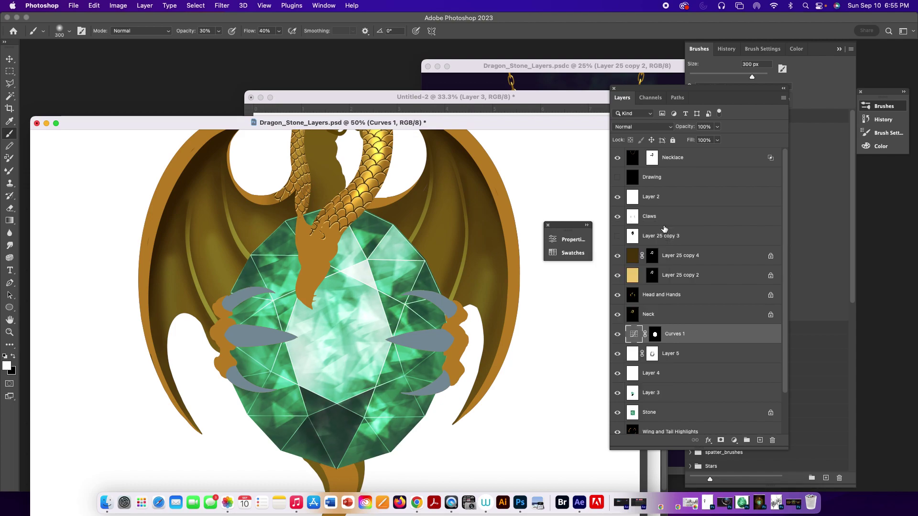
Lower the opacity of Layer 3, the Multiply shading on the gemstone, to 60%.
{"action": "left_click", "coordinate": [657, 396]}
{"action": "left_click", "coordinate": [716, 129]}
{"action": "left_click_drag", "start_coordinate": [709, 140], "coordinate": [699, 140]}
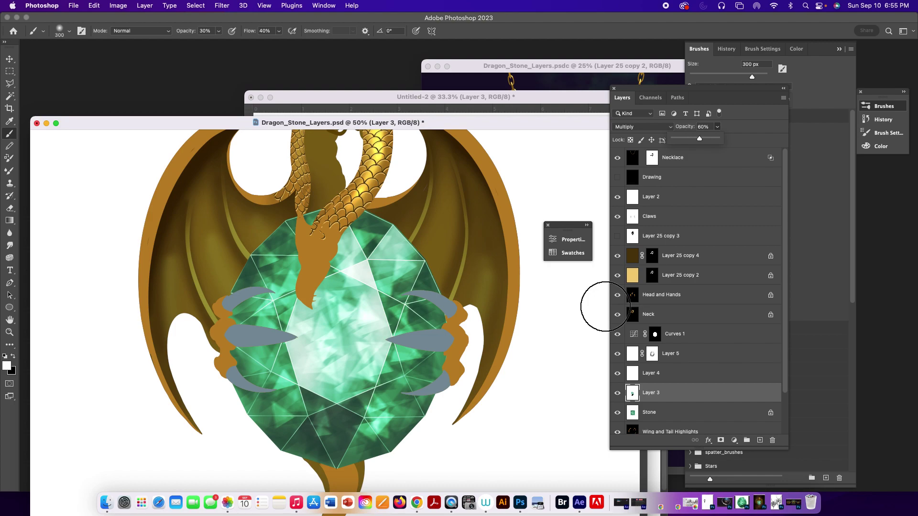
{"action": "key", "text": "super+minus"}
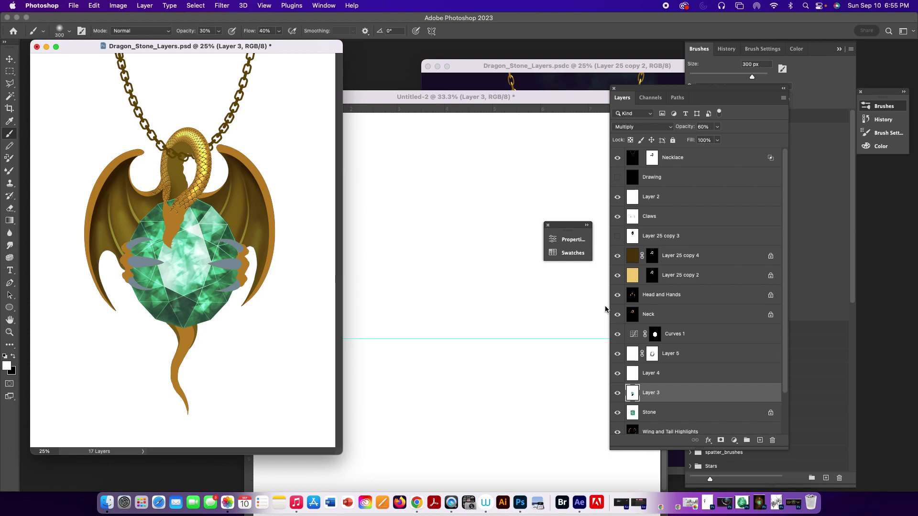
Minimize the Untitled-2 document and place the finished Dragon_Stone_Layers.psdc beside the working file to review its layers.
{"action": "mouse_move", "coordinate": [441, 102]}
{"action": "left_mouse_down"}
{"action": "mouse_move", "coordinate": [457, 101]}
{"action": "mouse_move", "coordinate": [426, 92]}
{"action": "mouse_move", "coordinate": [444, 101]}
{"action": "left_mouse_up"}
{"action": "left_click", "coordinate": [259, 99]}
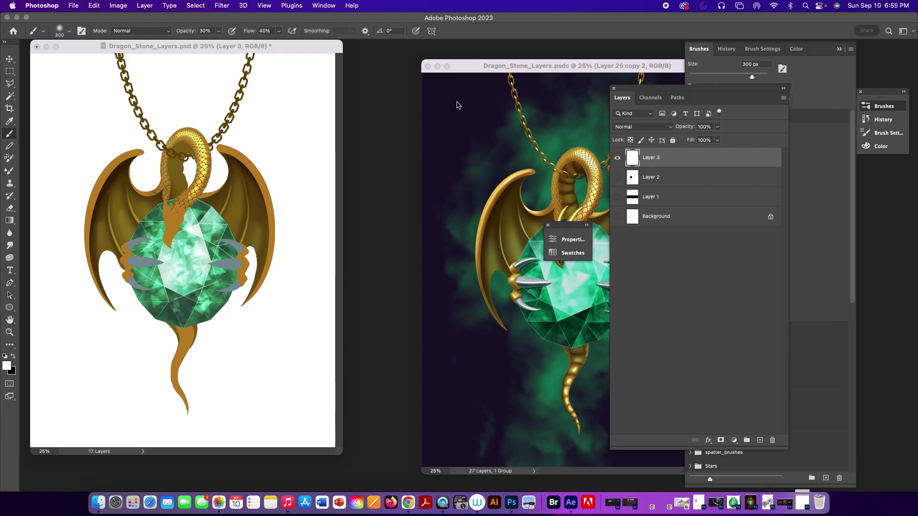
{"action": "left_click_drag", "start_coordinate": [488, 70], "coordinate": [392, 67]}
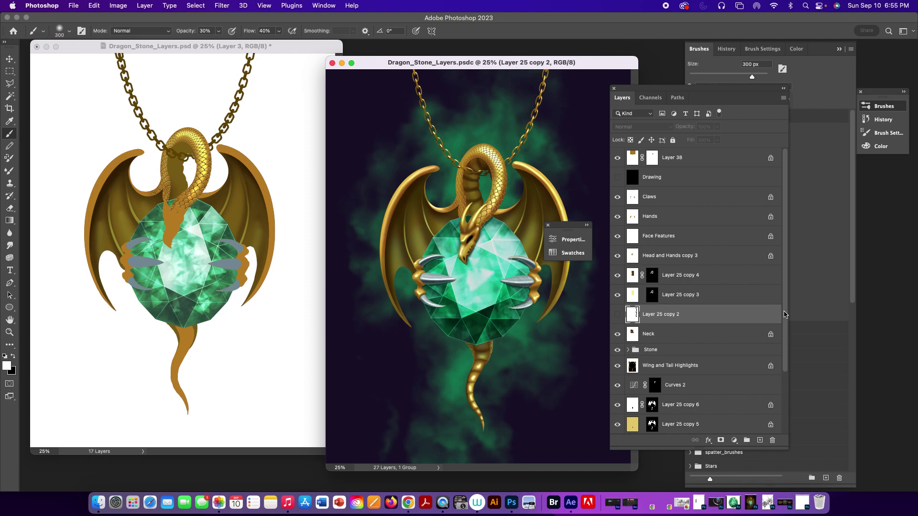
{"action": "scroll", "coordinate": [784, 314], "scroll_direction": "down", "scroll_amount": 4}
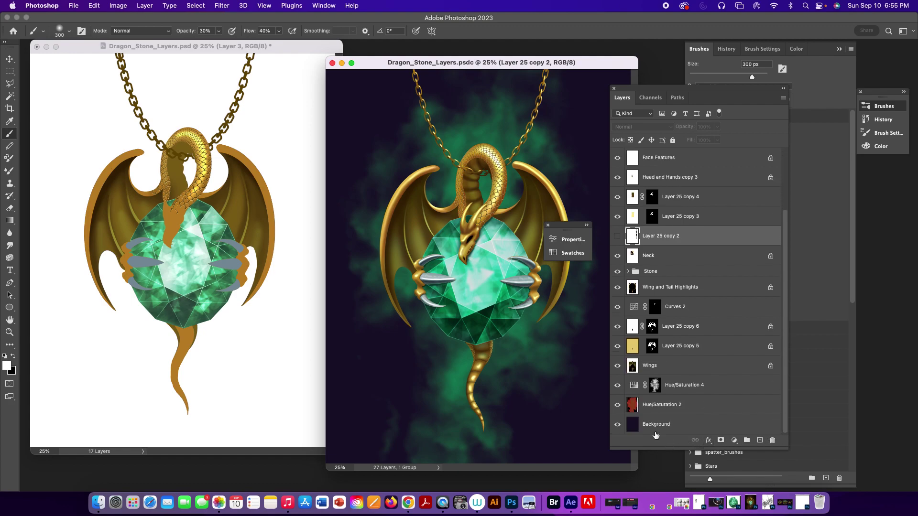
Show the black Background layer in Dragon_Stone_Layers.psd and hide the Necklace layer.
{"action": "left_click", "coordinate": [299, 47]}
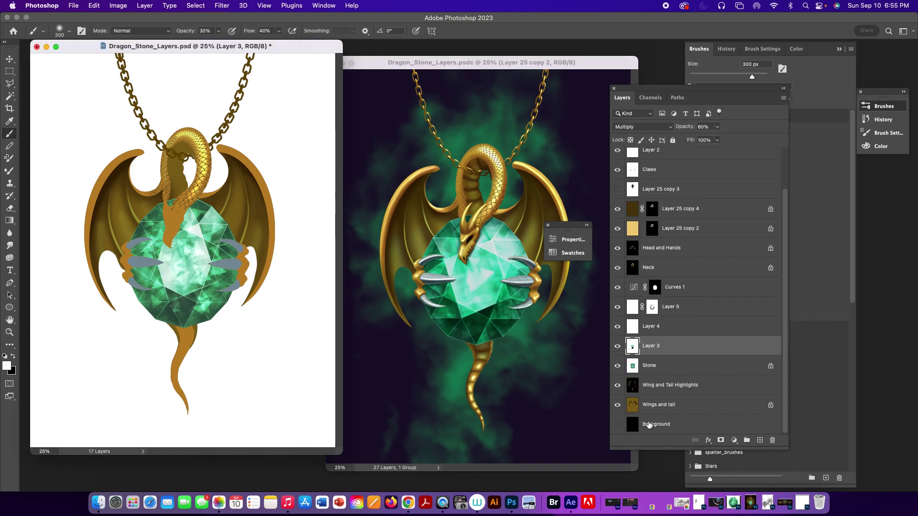
{"action": "left_click", "coordinate": [617, 424]}
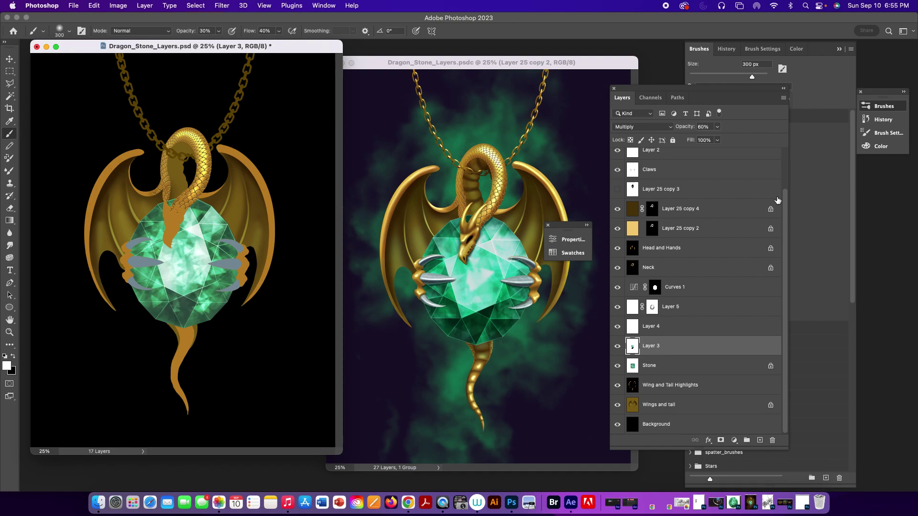
{"action": "scroll", "coordinate": [779, 200], "scroll_direction": "up", "scroll_amount": 3}
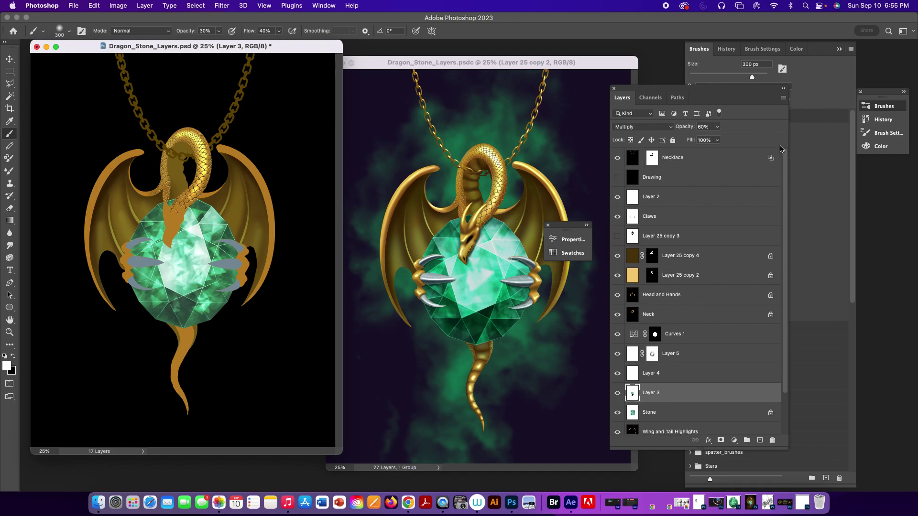
{"action": "left_click", "coordinate": [618, 159]}
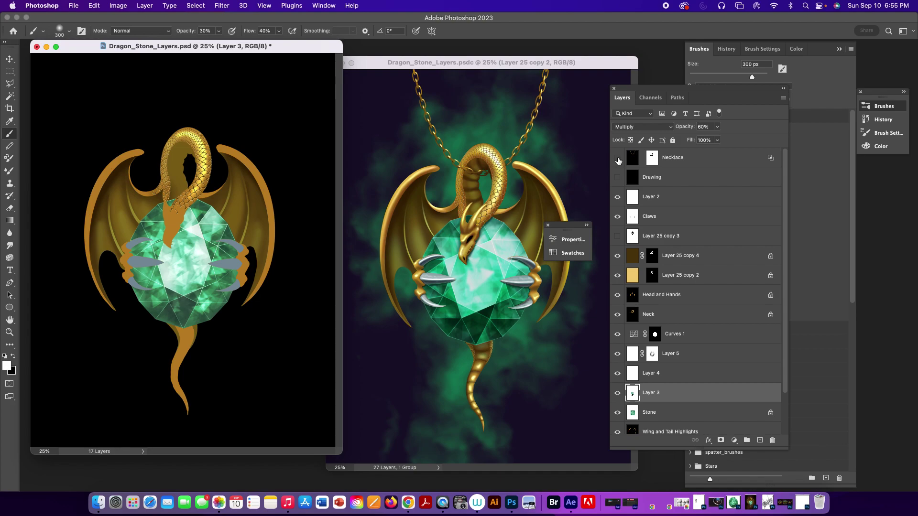
Bring up the Chain.psdc document and display Path 1, the chain link outlines.
{"action": "left_click", "coordinate": [700, 503]}
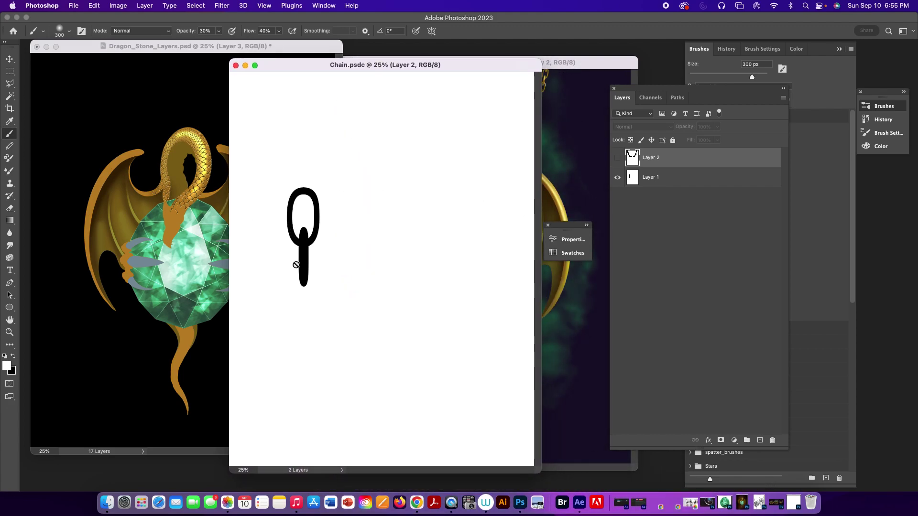
{"action": "left_click", "coordinate": [677, 98]}
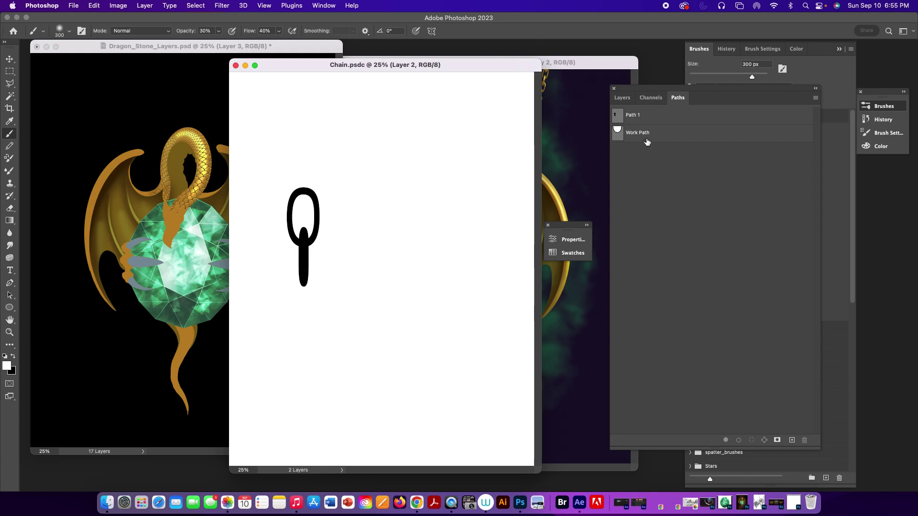
{"action": "left_click", "coordinate": [619, 116]}
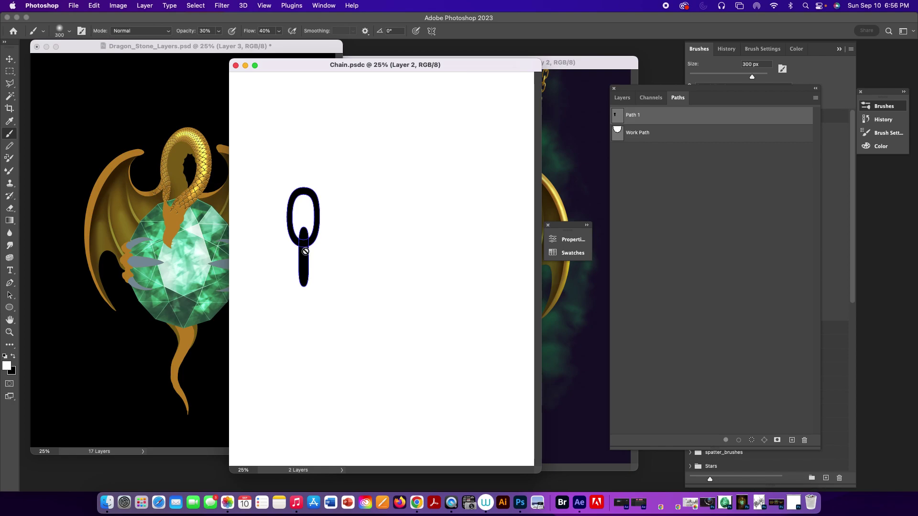
{"action": "key", "text": "v"}
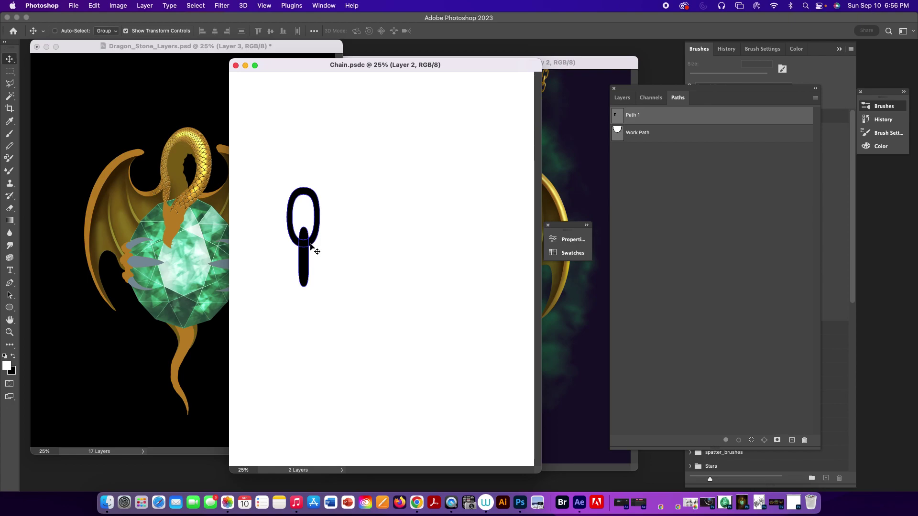
Hide Layer 1 in Chain.psdc and add a new empty layer above Layer 2.
{"action": "left_click", "coordinate": [622, 97]}
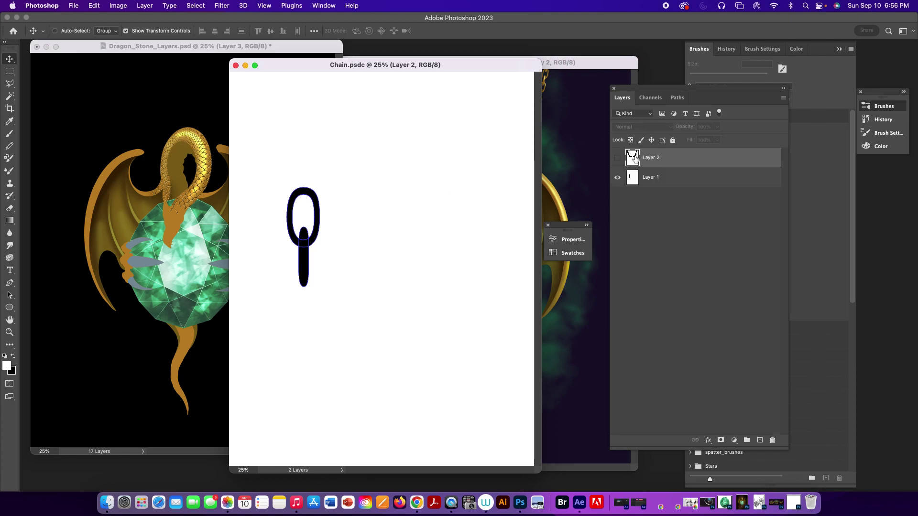
{"action": "left_click", "coordinate": [618, 178]}
{"action": "key", "text": "super+s"}
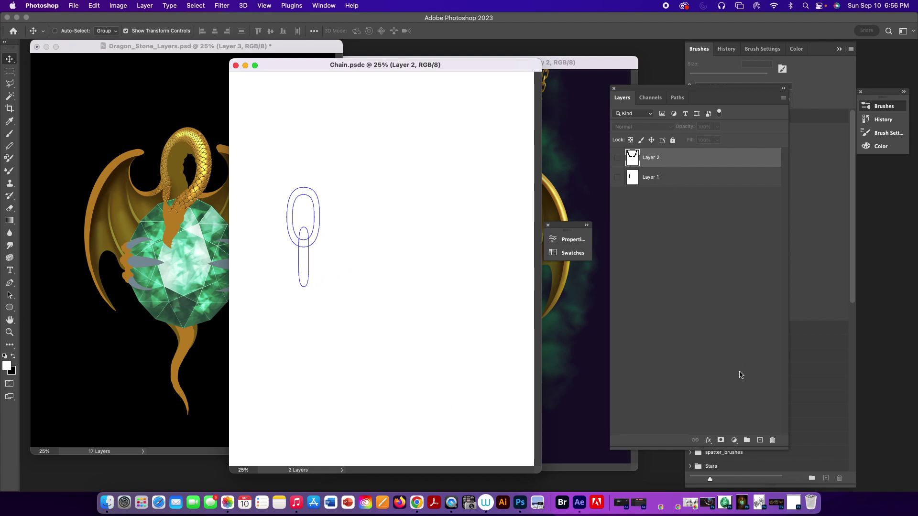
{"action": "left_click", "coordinate": [759, 440]}
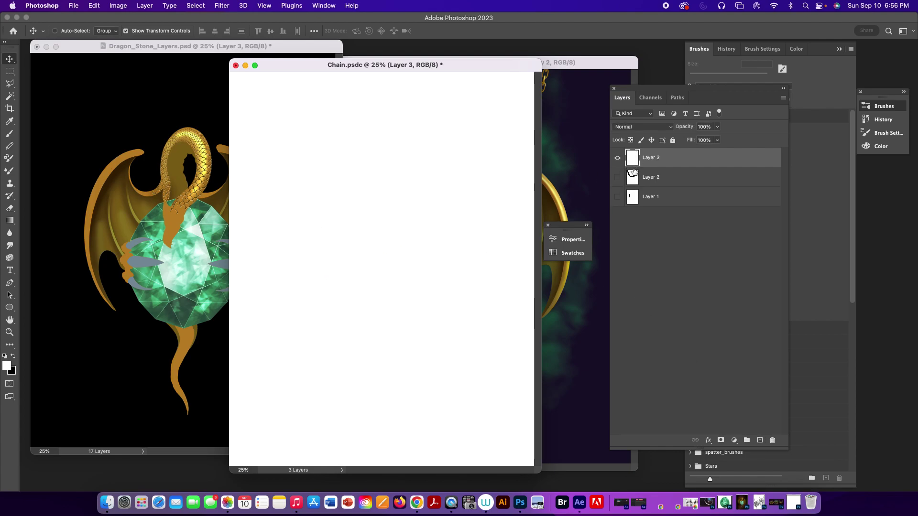
Load the large link's outer oval from Path 1 as a selection and subtract its inner oval.
{"action": "left_click", "coordinate": [678, 98]}
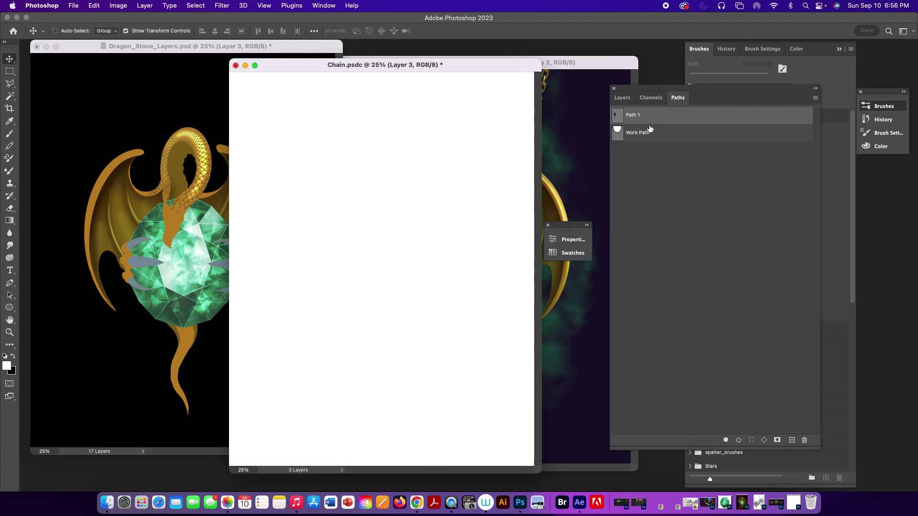
{"action": "left_click", "coordinate": [619, 134]}
{"action": "left_click", "coordinate": [619, 119]}
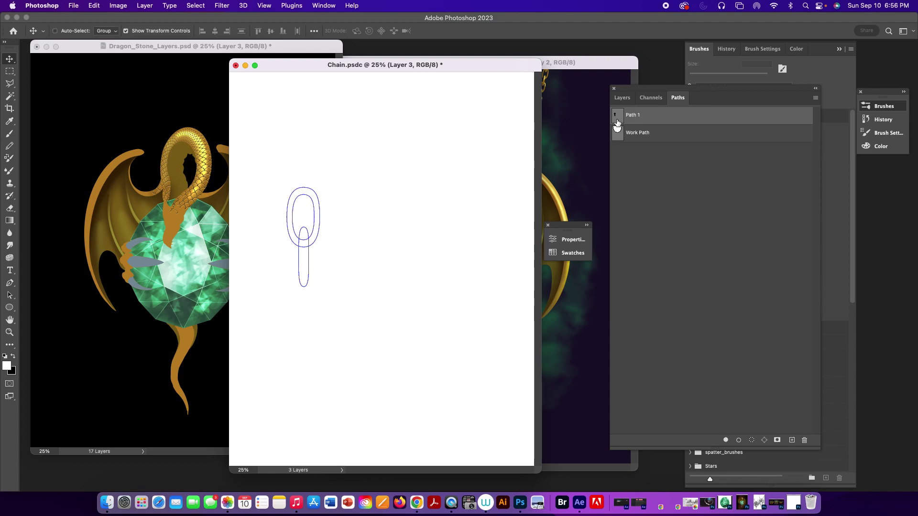
{"action": "key", "text": "a"}
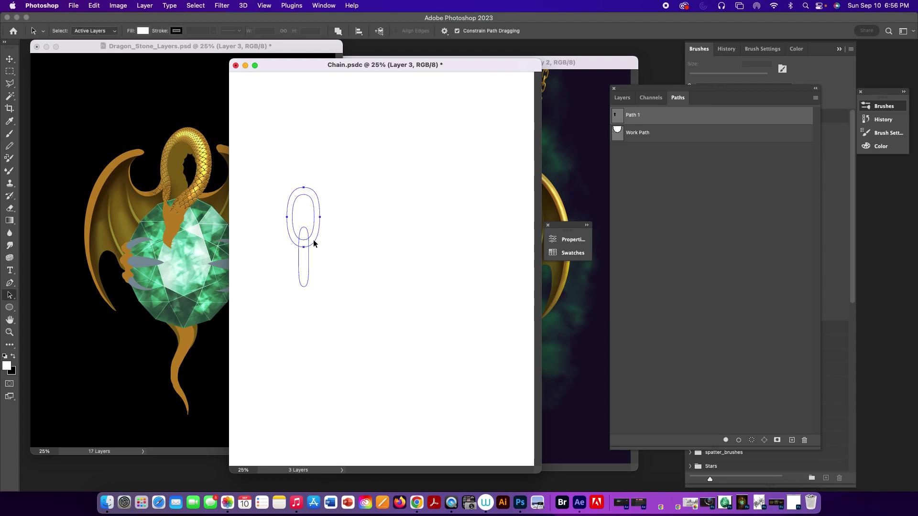
{"action": "left_click", "coordinate": [752, 441]}
{"action": "left_click", "coordinate": [312, 210]}
{"action": "left_click", "coordinate": [751, 441], "text": "alt"}
{"action": "left_click", "coordinate": [515, 209]}
Add the narrow link's outline to the selection with a feather radius of 0 and deselect the path.
{"action": "left_click", "coordinate": [308, 260]}
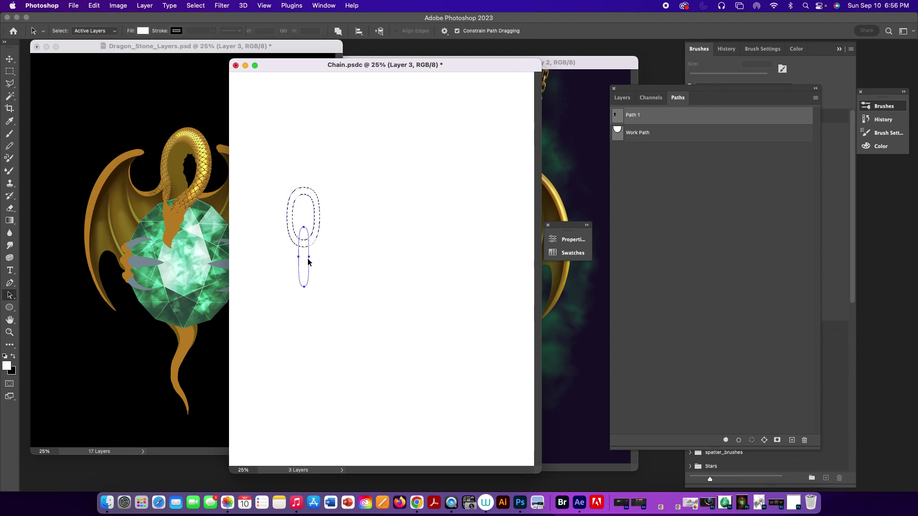
{"action": "left_click", "coordinate": [752, 440], "text": "alt"}
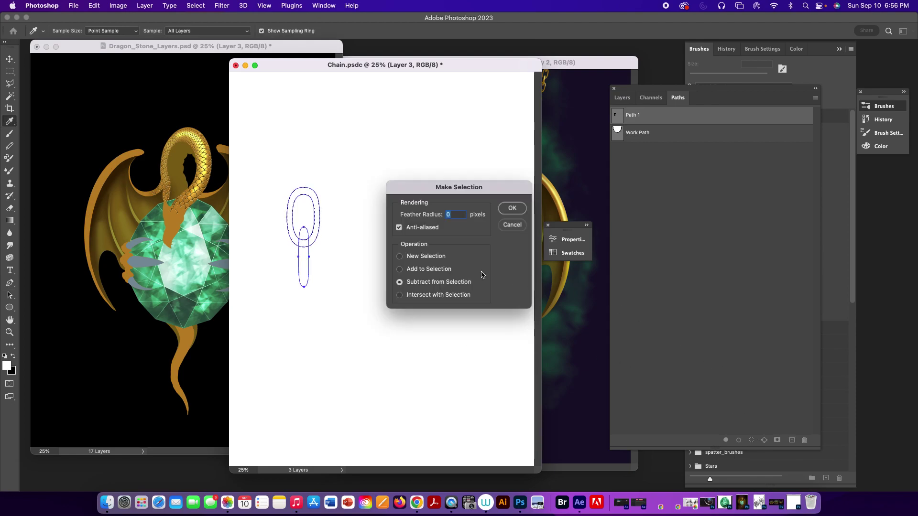
{"action": "left_click", "coordinate": [399, 269]}
{"action": "left_click", "coordinate": [512, 208]}
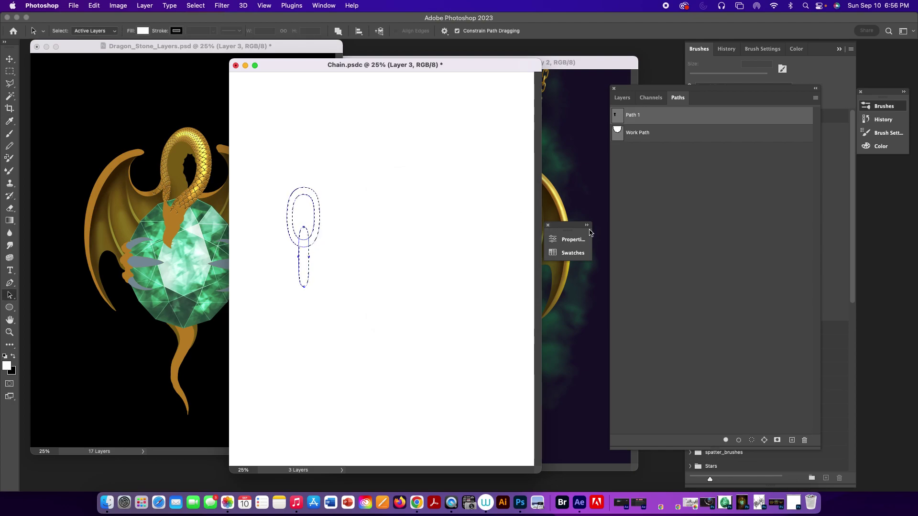
{"action": "left_click", "coordinate": [692, 246]}
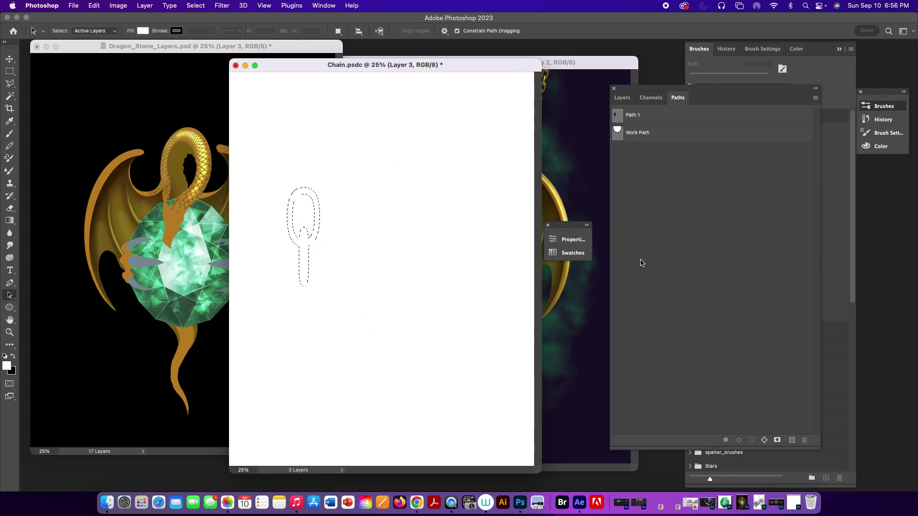
Fill the link selection with black and define it as a brush preset named "chain link".
{"action": "key", "text": "x"}
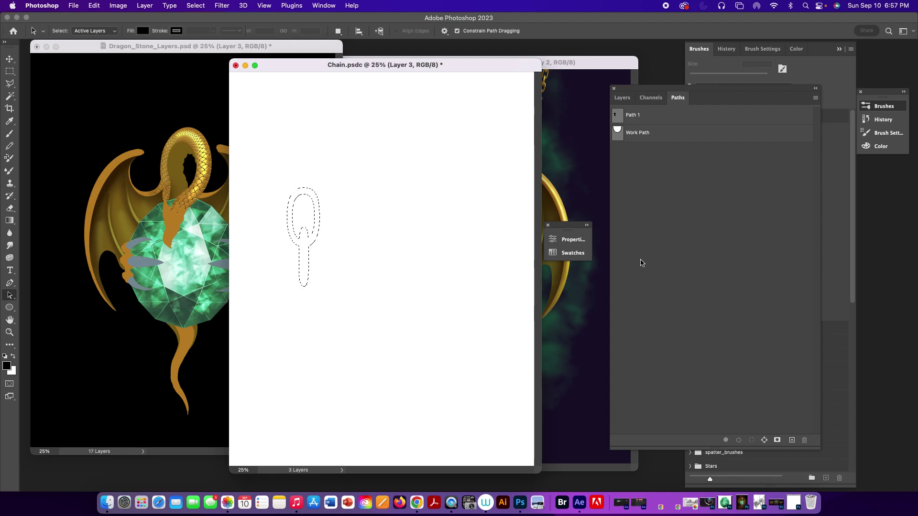
{"action": "key", "text": "alt+BackSpace"}
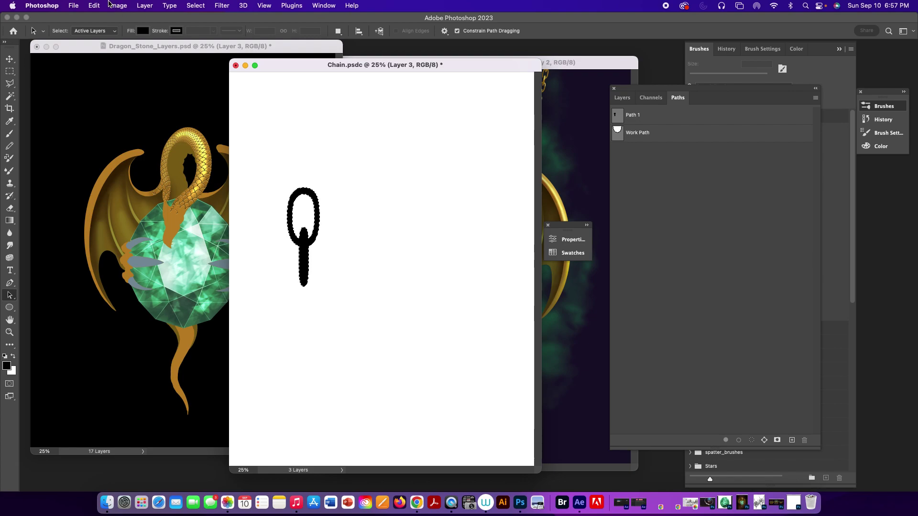
{"action": "left_click", "coordinate": [94, 5]}
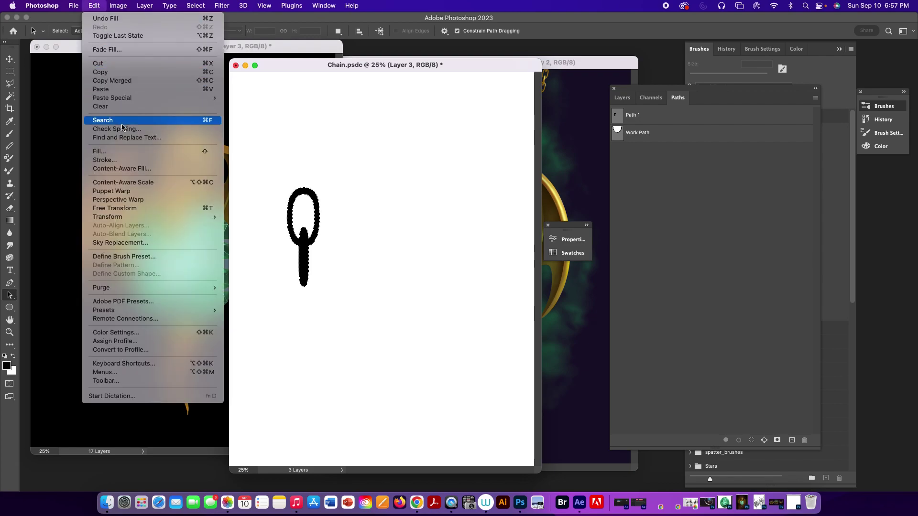
{"action": "left_click", "coordinate": [142, 256]}
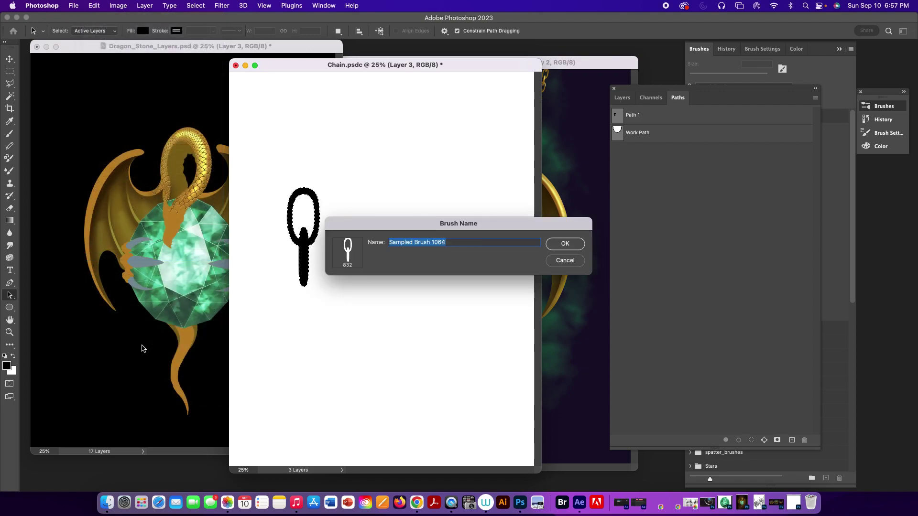
{"action": "type", "text": "cha"}
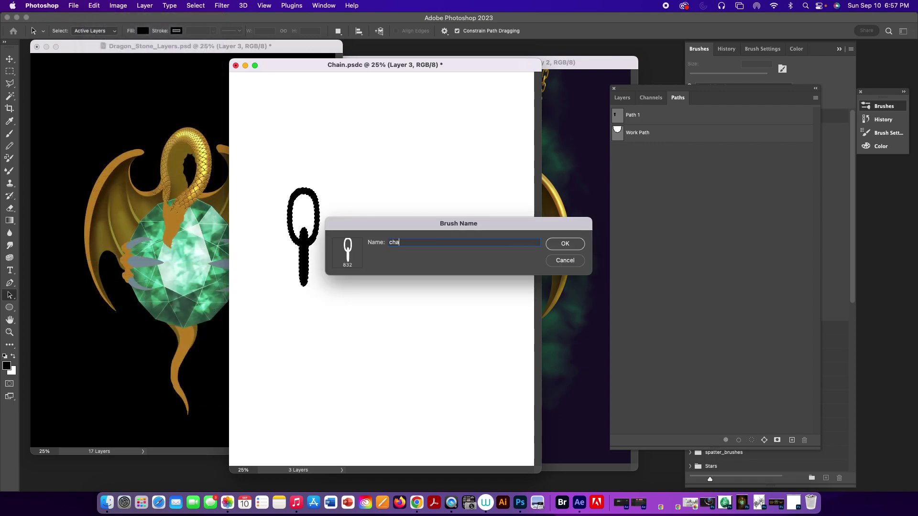
{"action": "type", "text": "in link"}
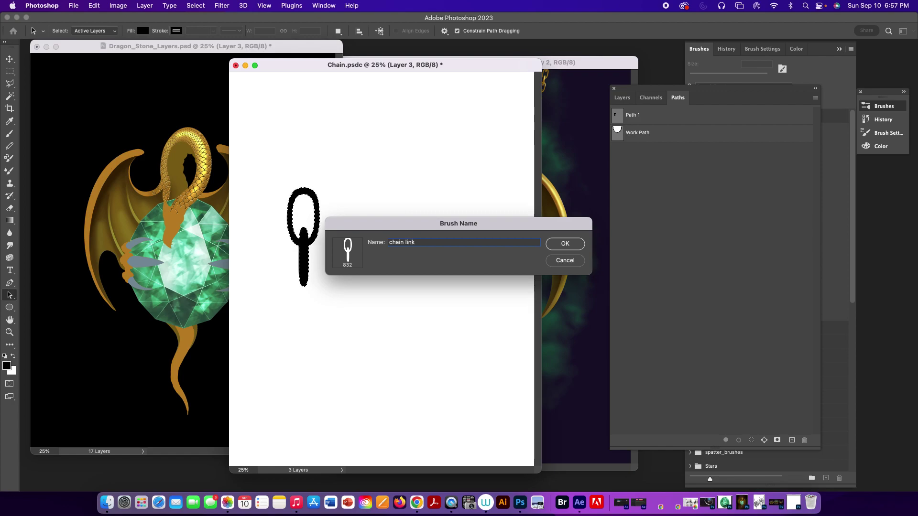
{"action": "left_click", "coordinate": [571, 242]}
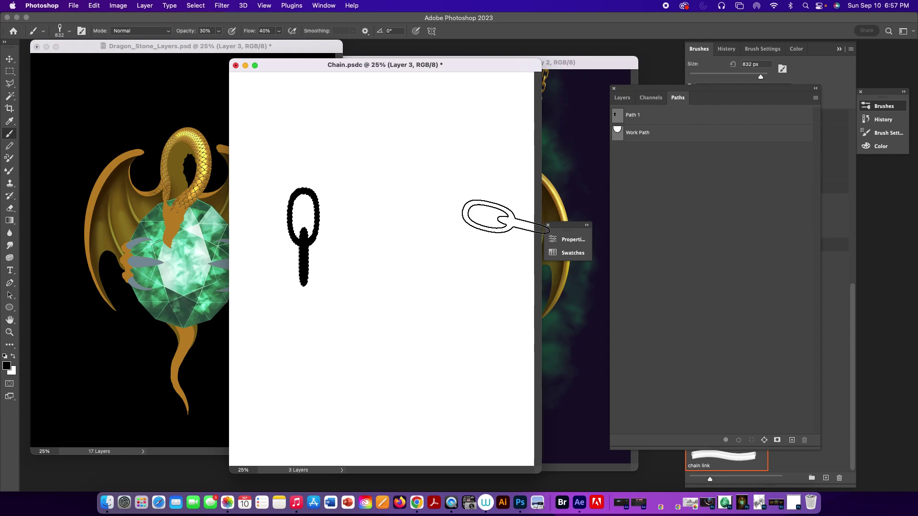
Add a new empty path to Chain.psdc and undo its move to the top of the path list.
{"action": "left_click", "coordinate": [792, 440]}
{"action": "left_click_drag", "start_coordinate": [637, 123], "coordinate": [649, 114]}
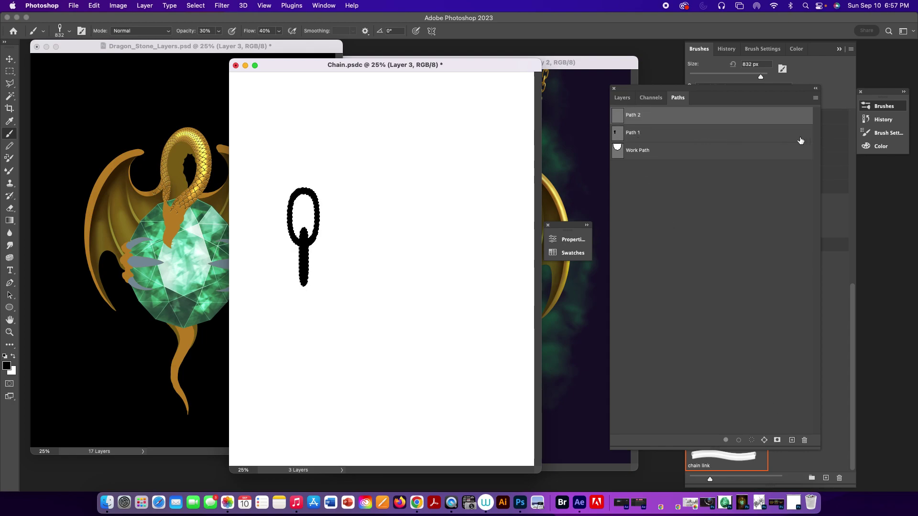
{"action": "key", "text": "super+z"}
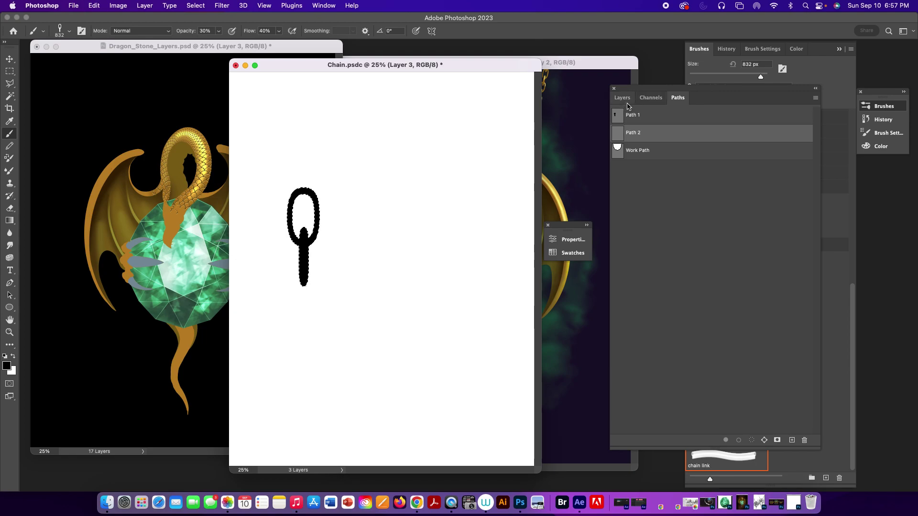
Hide the filled link on Layer 3, add a new empty layer above it and clear the selection.
{"action": "left_click", "coordinate": [623, 98]}
{"action": "left_click", "coordinate": [617, 158]}
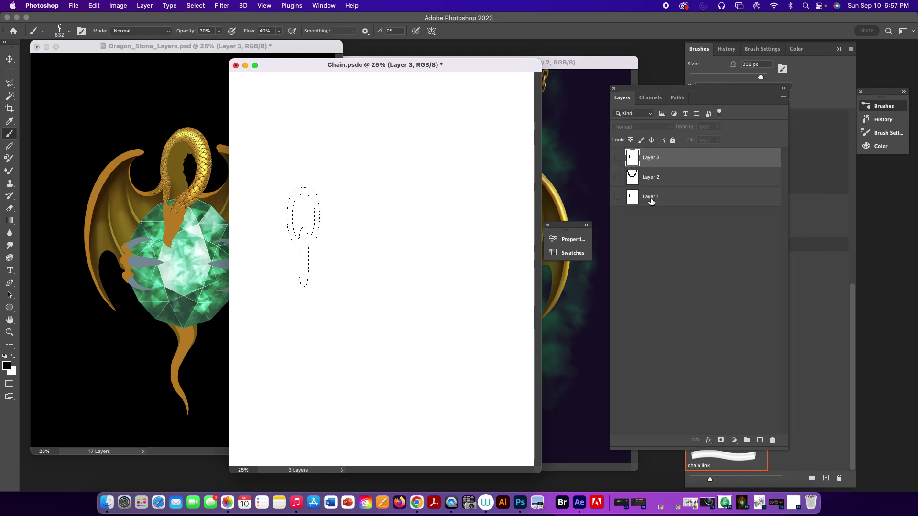
{"action": "left_click", "coordinate": [760, 440]}
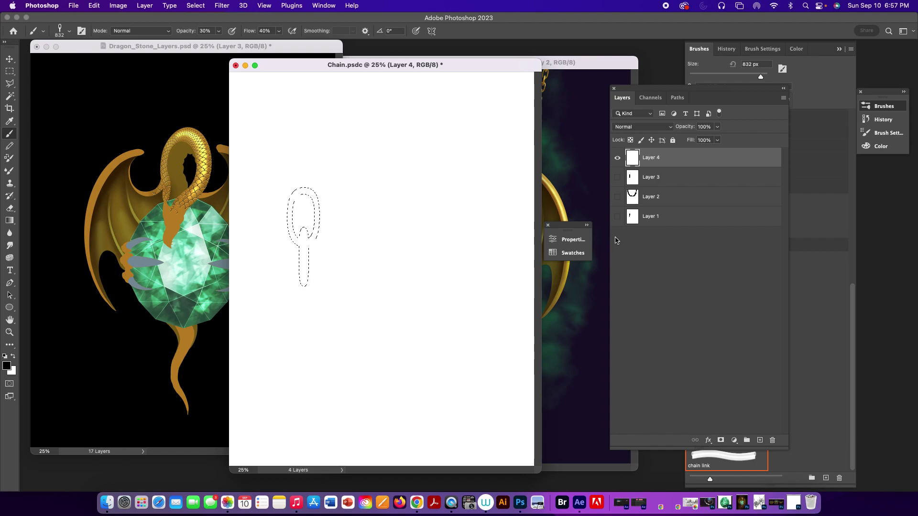
{"action": "key", "text": "super+d"}
Reduce the chain link brush size to 175 px.
{"action": "key", "text": "bracketleft"}
{"action": "key", "text": "bracketleft"}
{"action": "key", "text": "bracketleft"}
{"action": "key", "text": "bracketleft"}
{"action": "key", "text": "bracketleft"}
{"action": "key", "text": "bracketleft"}
{"action": "key", "text": "bracketleft"}
{"action": "key", "text": "bracketleft"}
{"action": "key", "text": "bracketleft"}
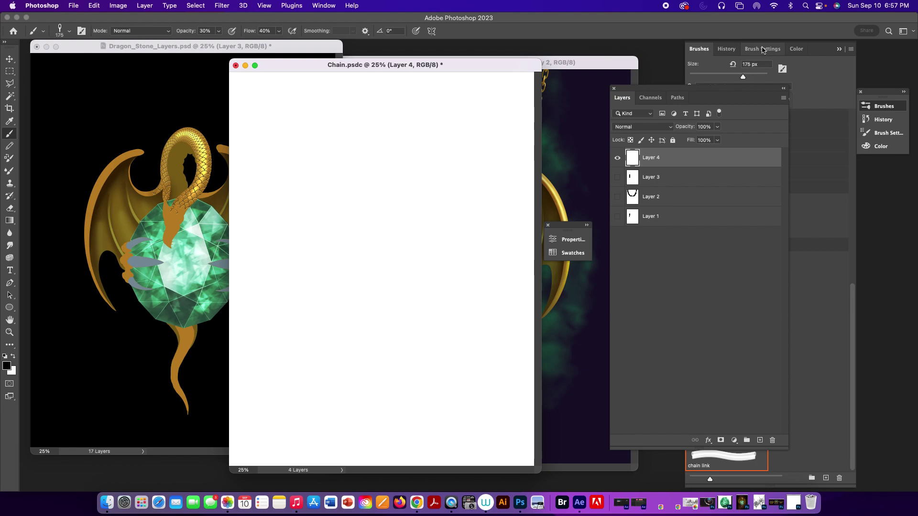
Turn off Shape Dynamics for the chain link brush and set its spacing to 140%.
{"action": "left_click", "coordinate": [763, 49]}
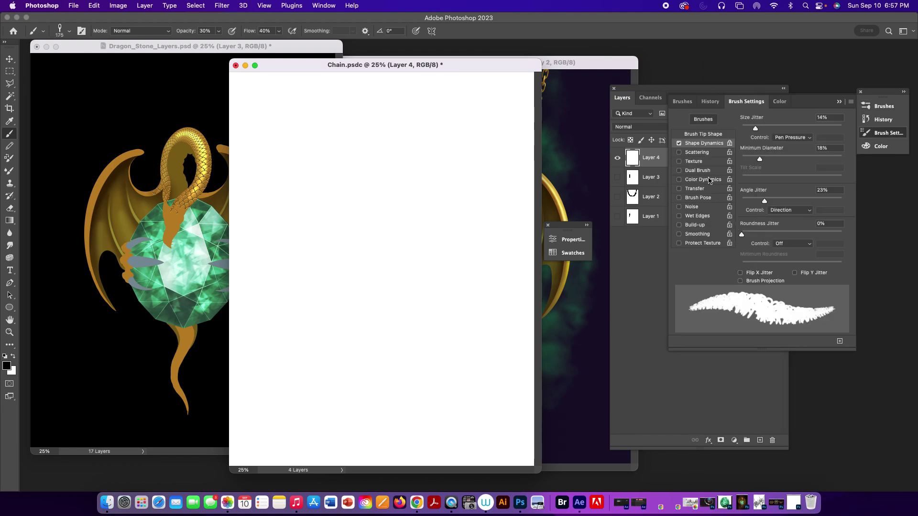
{"action": "left_click", "coordinate": [701, 136]}
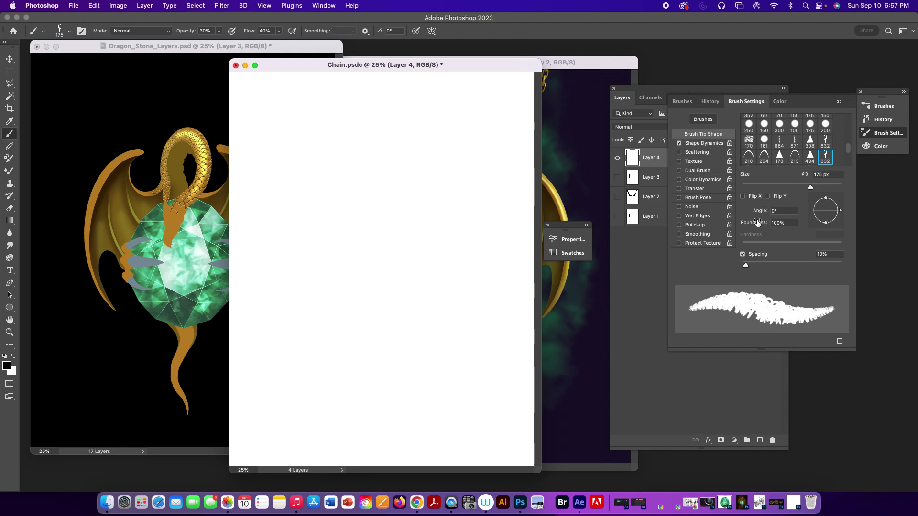
{"action": "left_click", "coordinate": [679, 144]}
{"action": "left_click_drag", "start_coordinate": [746, 265], "coordinate": [802, 266]}
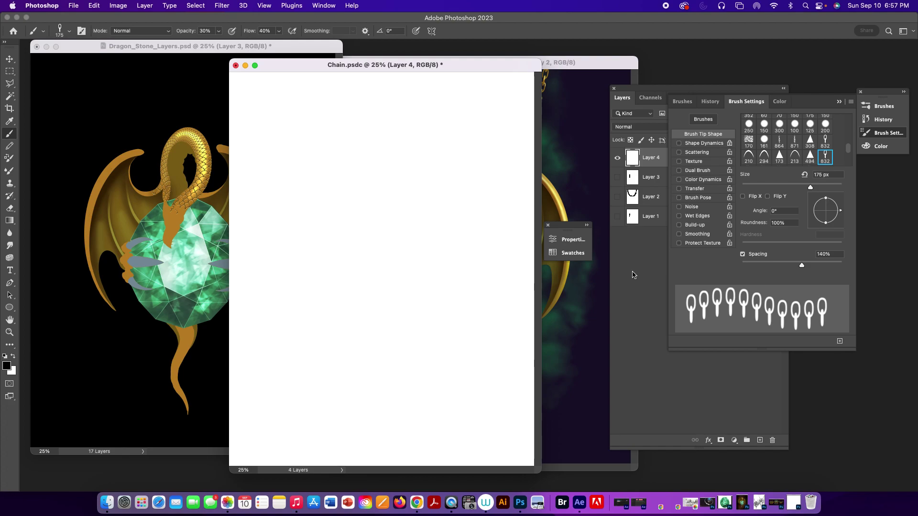
Enable Shape Dynamics for the chain link brush with 0% minimum diameter, 16% angle jitter and the angle controlled by Direction.
{"action": "left_click", "coordinate": [701, 143]}
{"action": "left_click_drag", "start_coordinate": [765, 157], "coordinate": [719, 162]}
{"action": "left_click", "coordinate": [774, 216]}
{"action": "left_click", "coordinate": [769, 210]}
{"action": "left_click_drag", "start_coordinate": [765, 204], "coordinate": [758, 202]}
Test the brush on Layer 4 of Chain.psdc, undo the first stroke and paint a U-shaped run of links.
{"action": "mouse_move", "coordinate": [316, 172]}
{"action": "left_mouse_down"}
{"action": "mouse_move", "coordinate": [318, 185]}
{"action": "mouse_move", "coordinate": [478, 244]}
{"action": "mouse_move", "coordinate": [487, 234]}
{"action": "left_mouse_up"}
{"action": "key", "text": "super+z"}
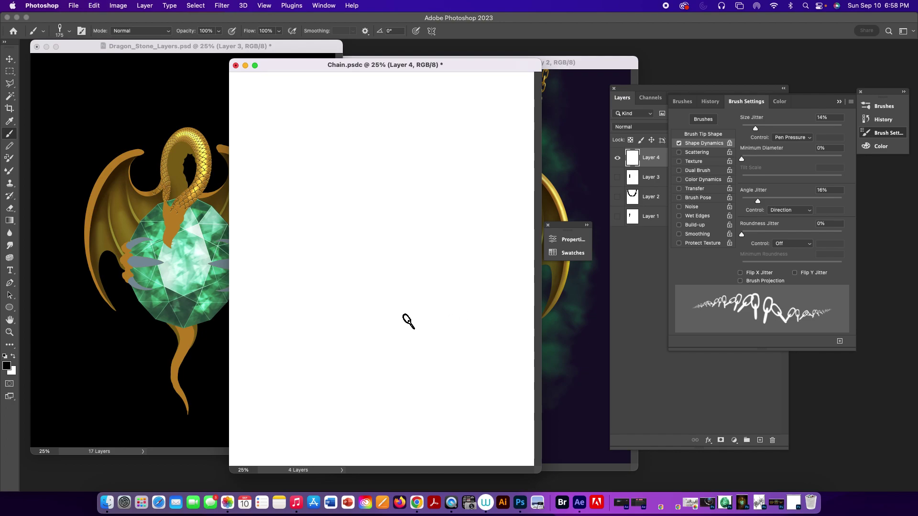
{"action": "mouse_move", "coordinate": [276, 171]}
{"action": "left_mouse_down"}
{"action": "mouse_move", "coordinate": [323, 278]}
{"action": "mouse_move", "coordinate": [444, 272]}
{"action": "mouse_move", "coordinate": [487, 199]}
{"action": "left_mouse_up"}
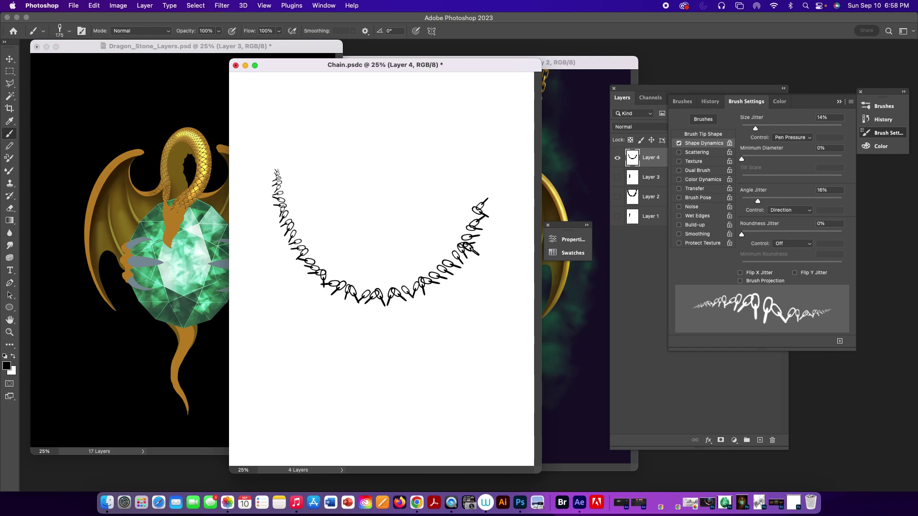
Turn off Shape Dynamics, rotate the brush tip to 91° and set its spacing to 233%.
{"action": "left_click", "coordinate": [679, 143]}
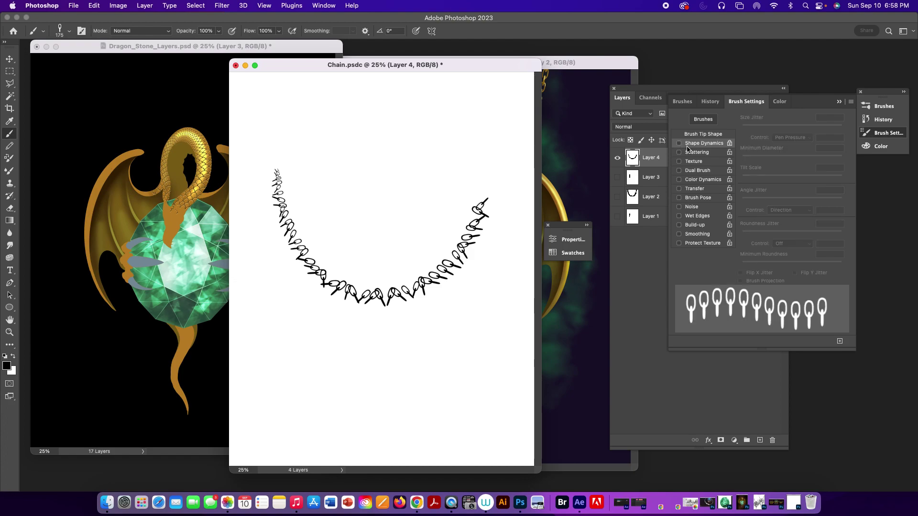
{"action": "left_click", "coordinate": [710, 134]}
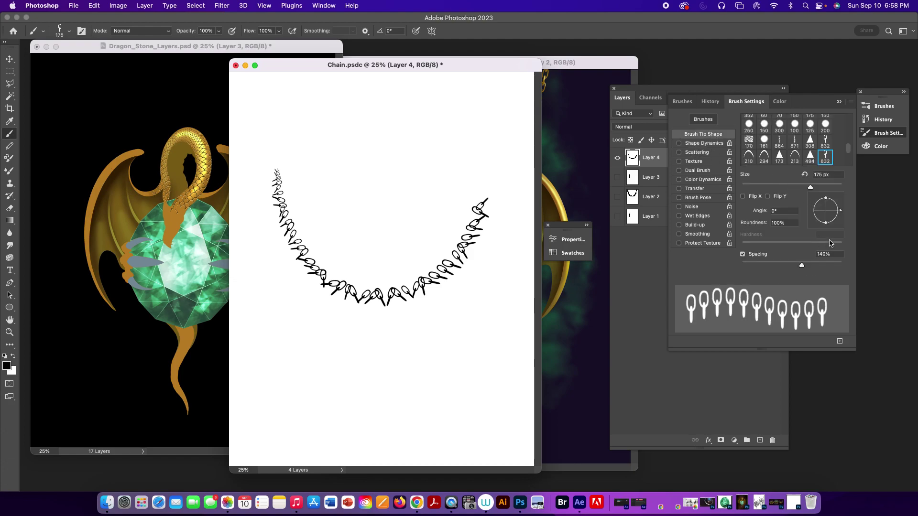
{"action": "mouse_move", "coordinate": [841, 208]}
{"action": "left_mouse_down"}
{"action": "mouse_move", "coordinate": [837, 223]}
{"action": "mouse_move", "coordinate": [826, 206]}
{"action": "left_mouse_up"}
{"action": "left_click_drag", "start_coordinate": [803, 266], "coordinate": [820, 267]}
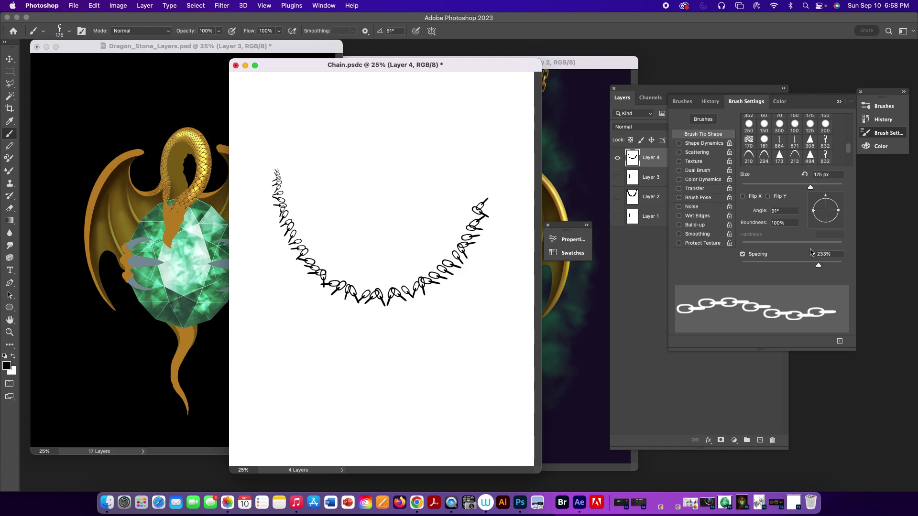
In Dragon_Stone_Layers.psd, enlarge the window and draw a U-shaped pen path from above the canvas through the neck loop and back up.
{"action": "left_click", "coordinate": [285, 56]}
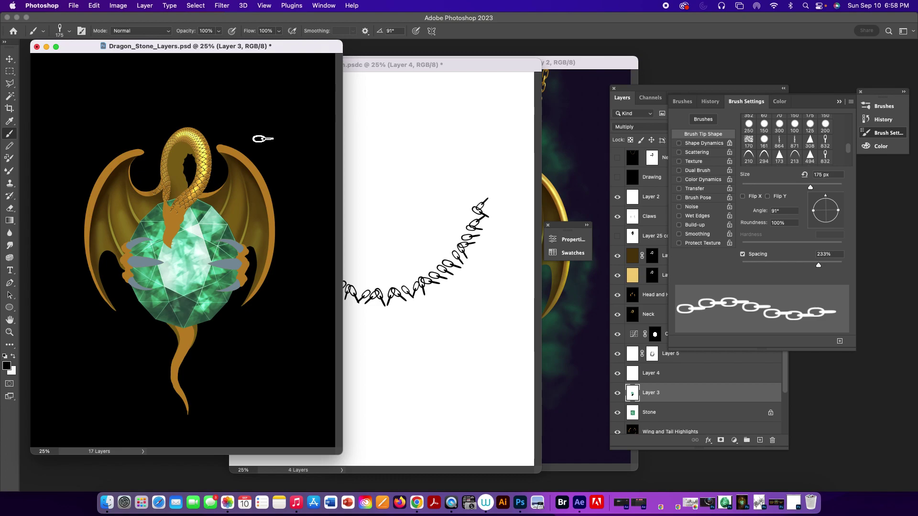
{"action": "key", "text": "p"}
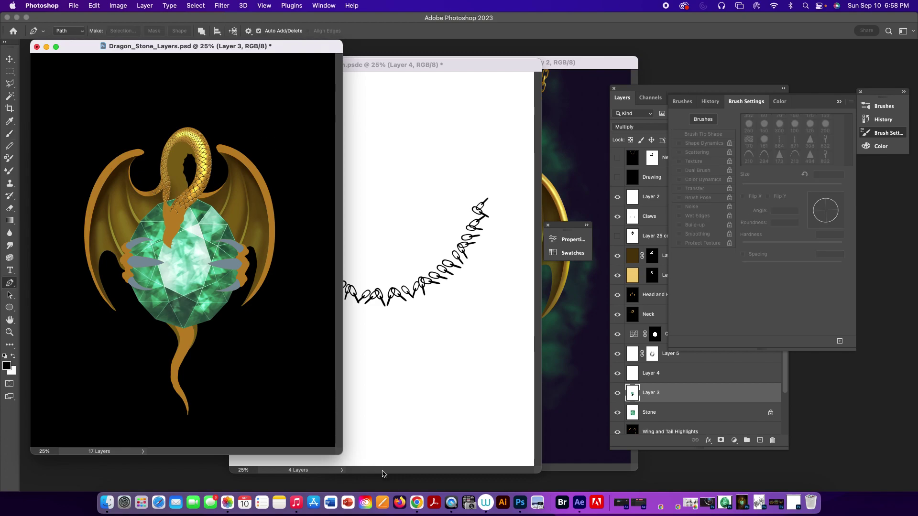
{"action": "left_click_drag", "start_coordinate": [341, 453], "coordinate": [474, 509]}
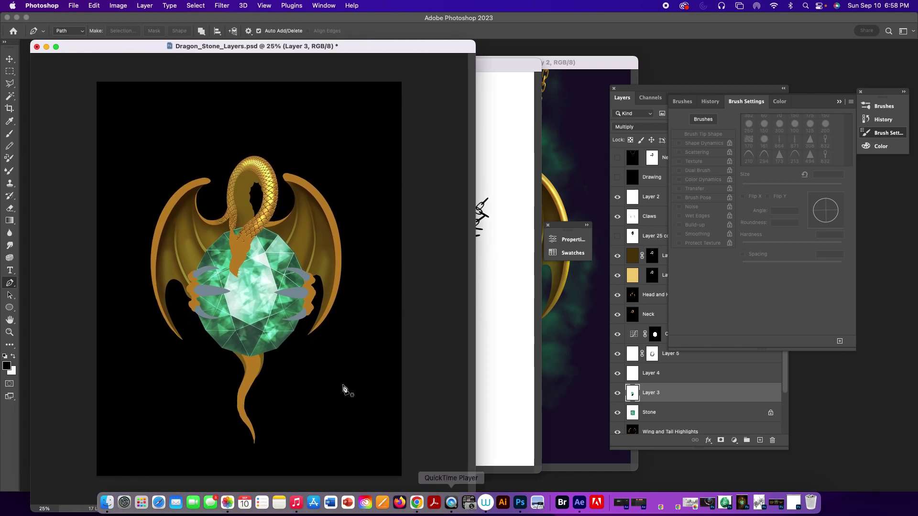
{"action": "left_click", "coordinate": [180, 75]}
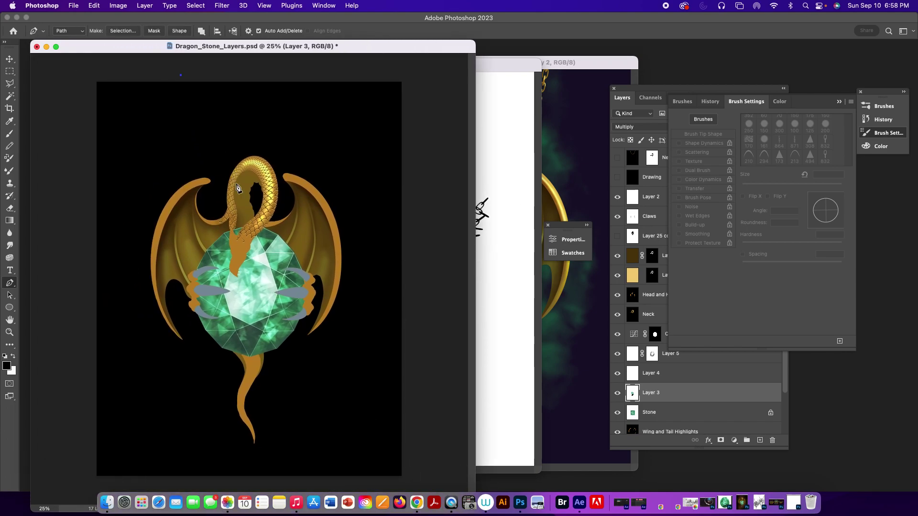
{"action": "left_click_drag", "start_coordinate": [256, 187], "coordinate": [321, 186]}
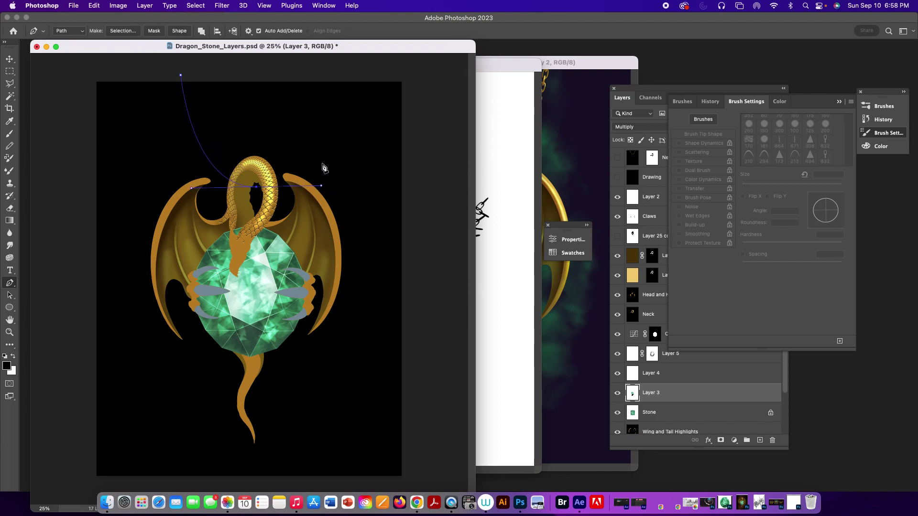
{"action": "left_click", "coordinate": [320, 69]}
Add a new empty layer above the Necklace layer.
{"action": "left_click_drag", "start_coordinate": [677, 91], "coordinate": [641, 94]}
{"action": "left_click", "coordinate": [652, 160]}
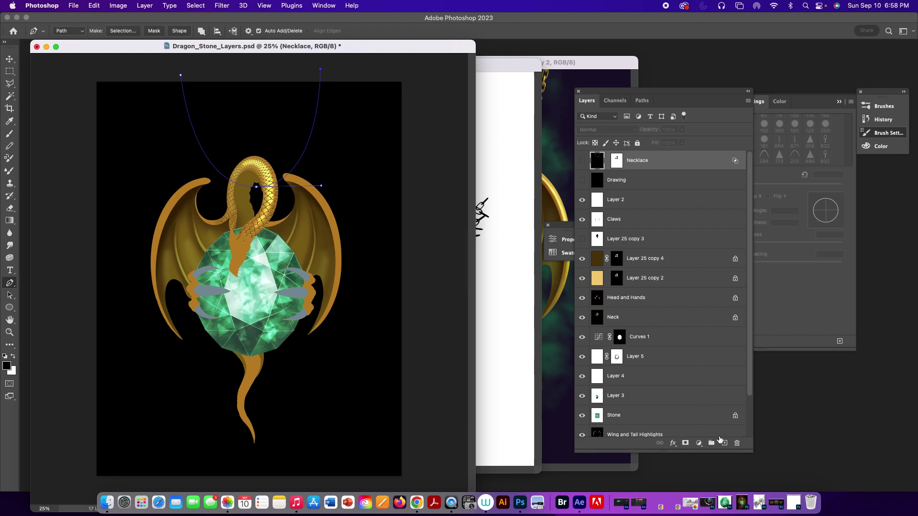
{"action": "left_click", "coordinate": [724, 444]}
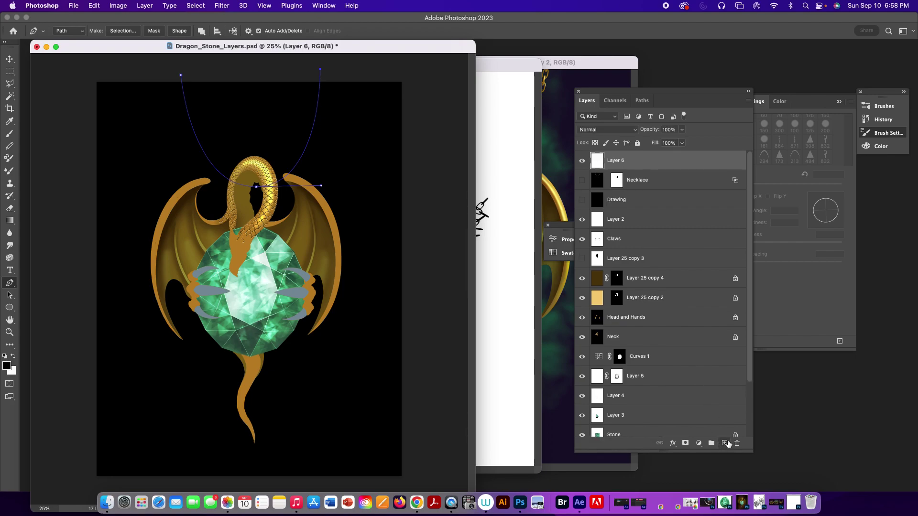
Save the U-shaped work path as Path 2.
{"action": "left_click", "coordinate": [641, 101]}
{"action": "double_click", "coordinate": [623, 223]}
{"action": "left_click", "coordinate": [517, 237]}
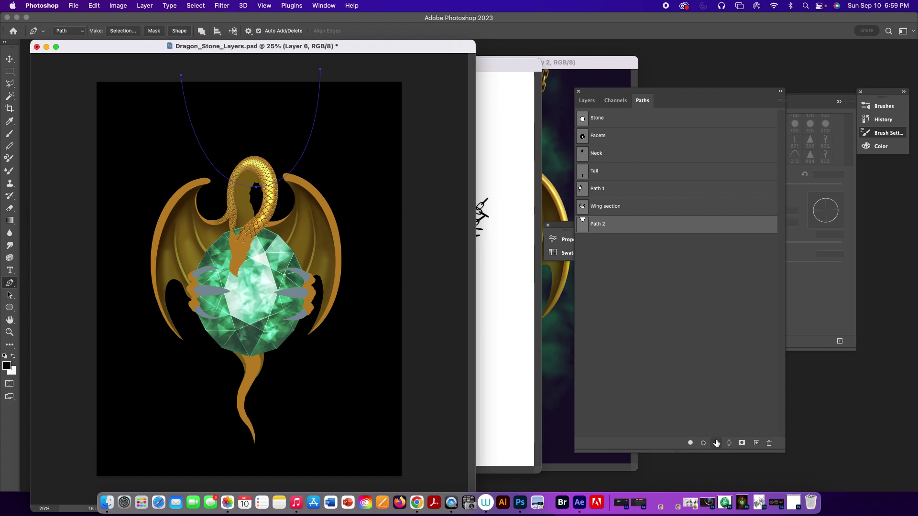
Make white the foreground color, try stroking Path 2 with the chain link brush and undo the stroke.
{"action": "key", "text": "b"}
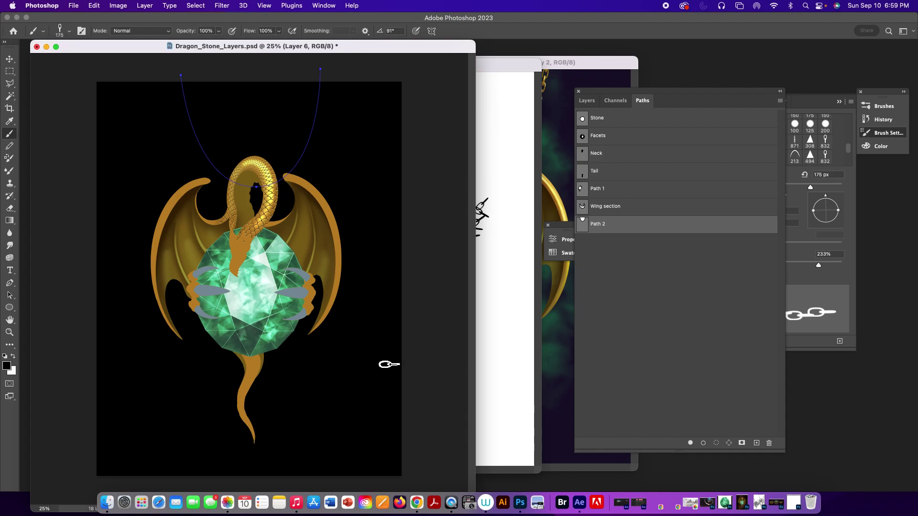
{"action": "key", "text": "x"}
{"action": "left_click", "coordinate": [703, 444]}
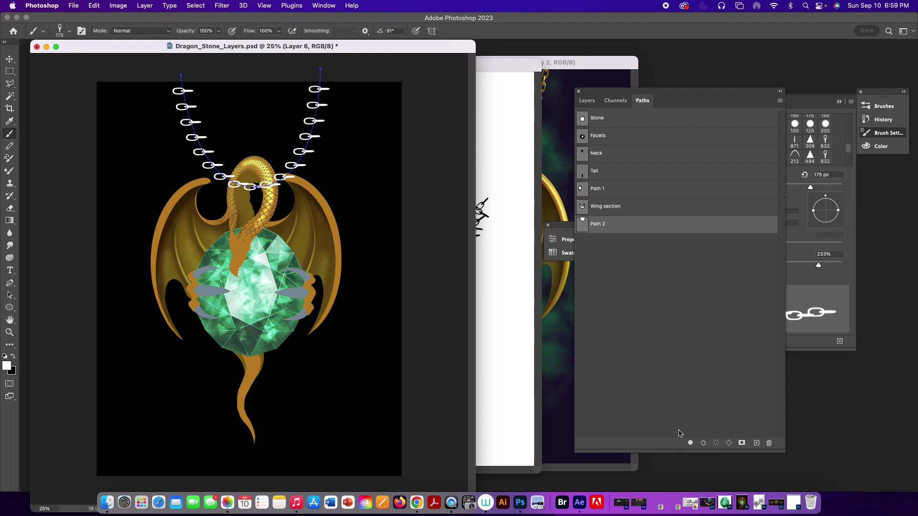
{"action": "key", "text": "super+z"}
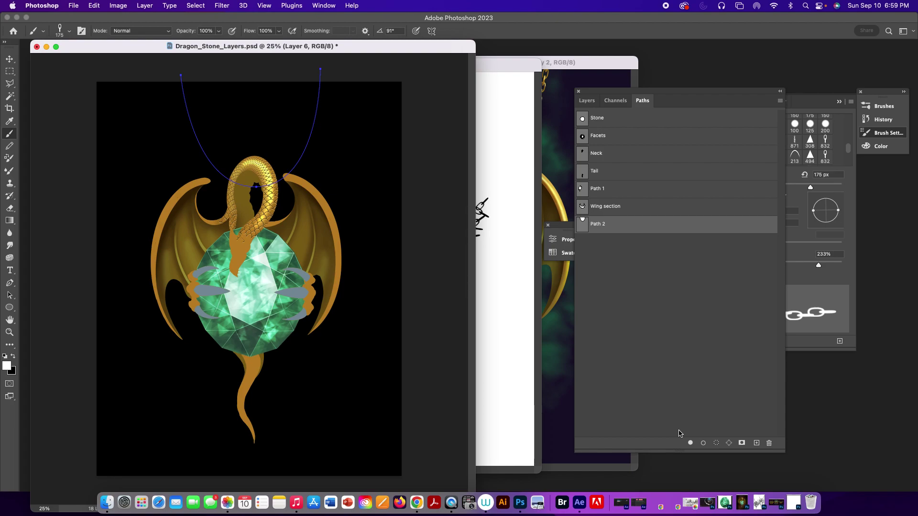
Enable Shape Dynamics with a 15% minimum diameter and stroke Path 2 with the chain link brush.
{"action": "left_click", "coordinate": [803, 228]}
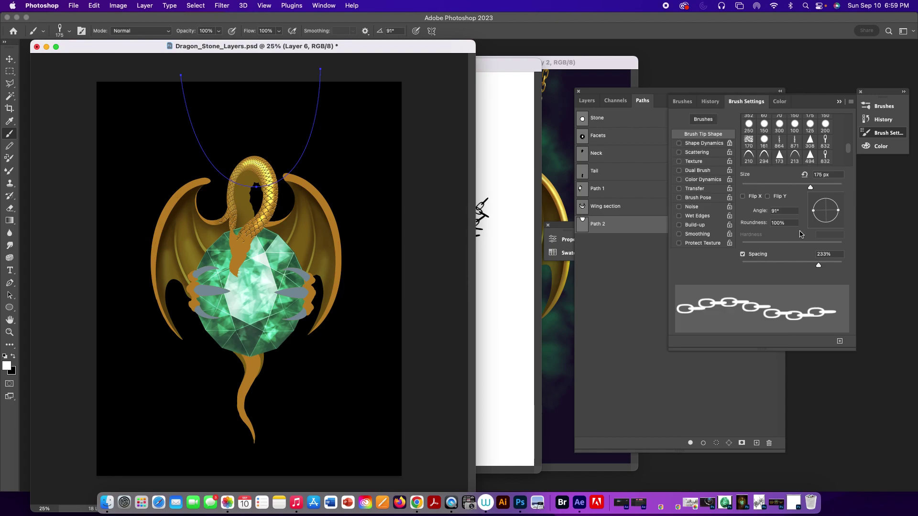
{"action": "left_click", "coordinate": [687, 144]}
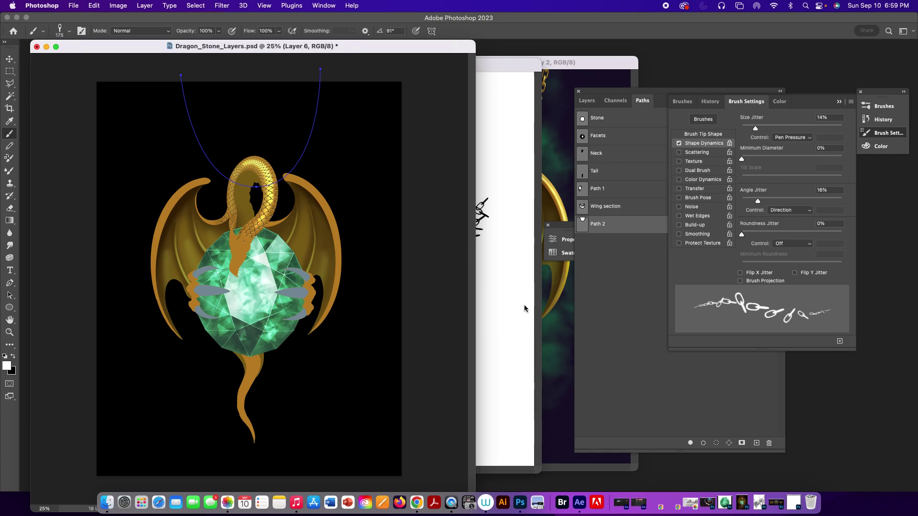
{"action": "left_click_drag", "start_coordinate": [741, 159], "coordinate": [757, 159]}
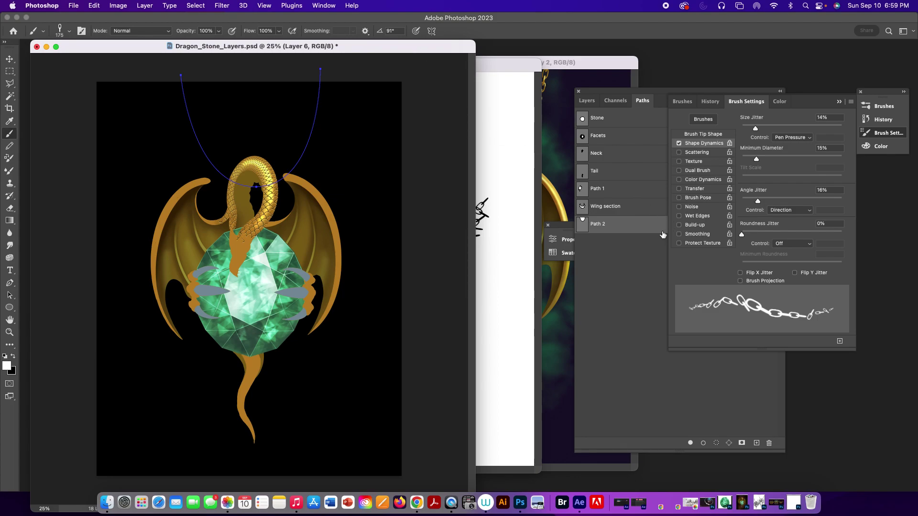
{"action": "left_click", "coordinate": [640, 229]}
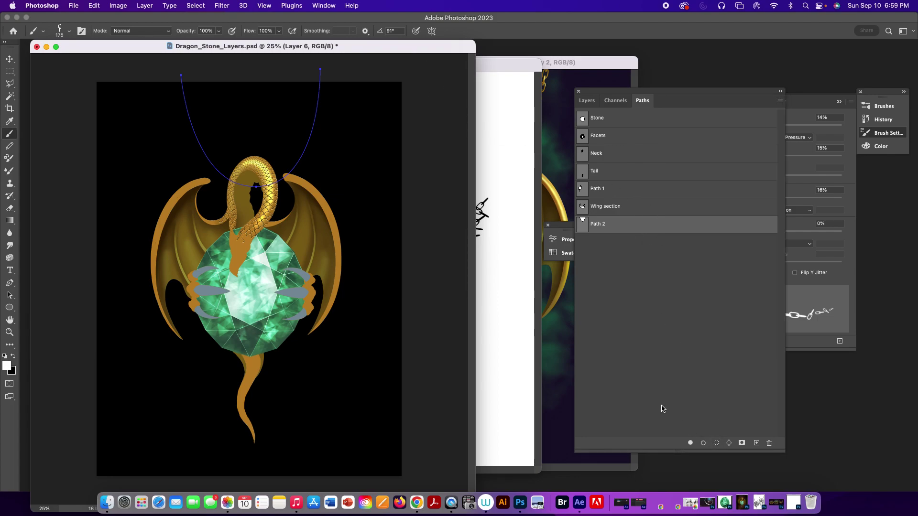
{"action": "left_click", "coordinate": [703, 443]}
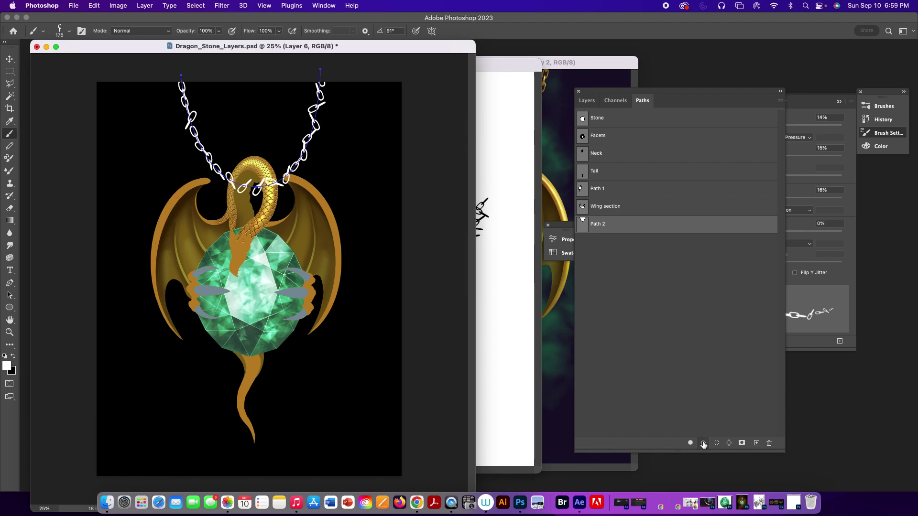
Set the brush's angle control to Off and angle jitter to 0%, then undo the previous chain stroke and stroke Path 2 again.
{"action": "left_click", "coordinate": [813, 302]}
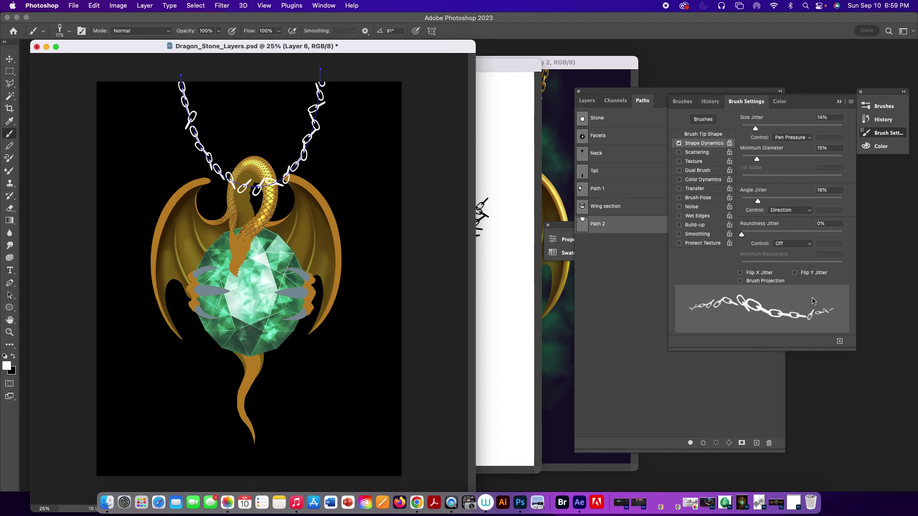
{"action": "left_click", "coordinate": [796, 211]}
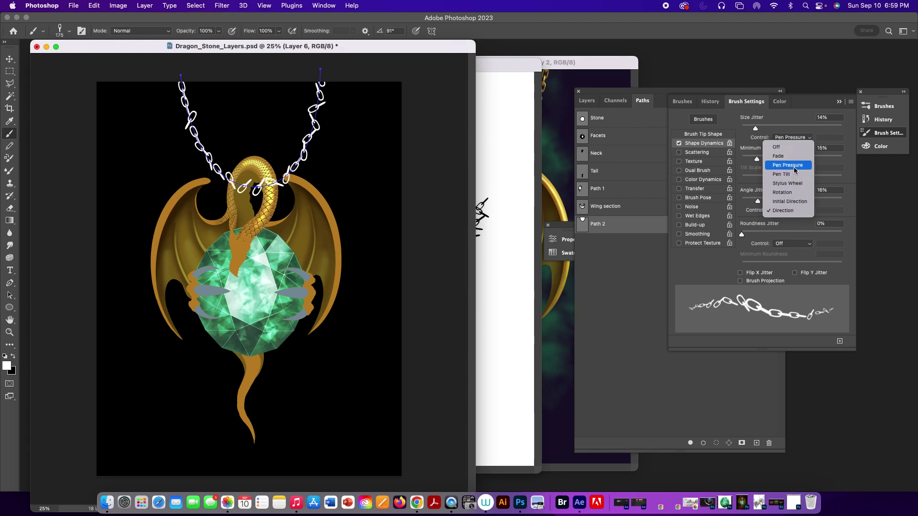
{"action": "left_click", "coordinate": [793, 148]}
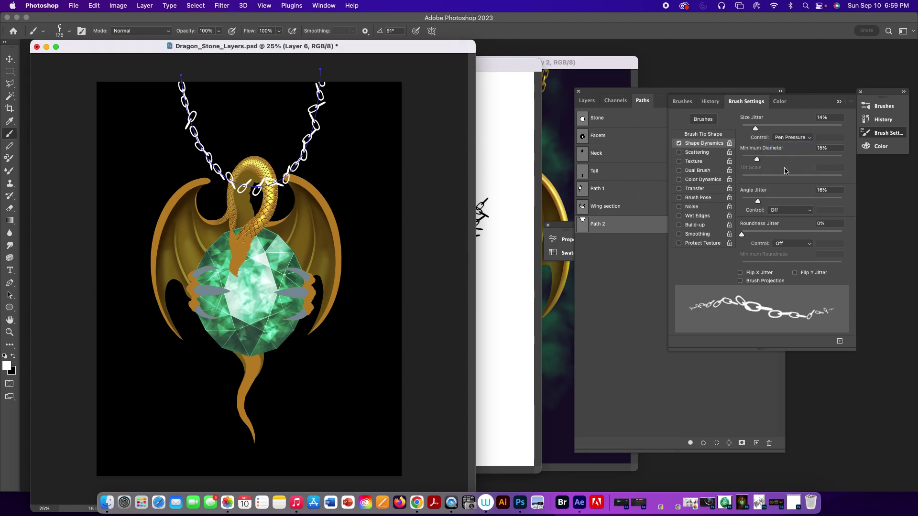
{"action": "left_click_drag", "start_coordinate": [757, 202], "coordinate": [736, 203]}
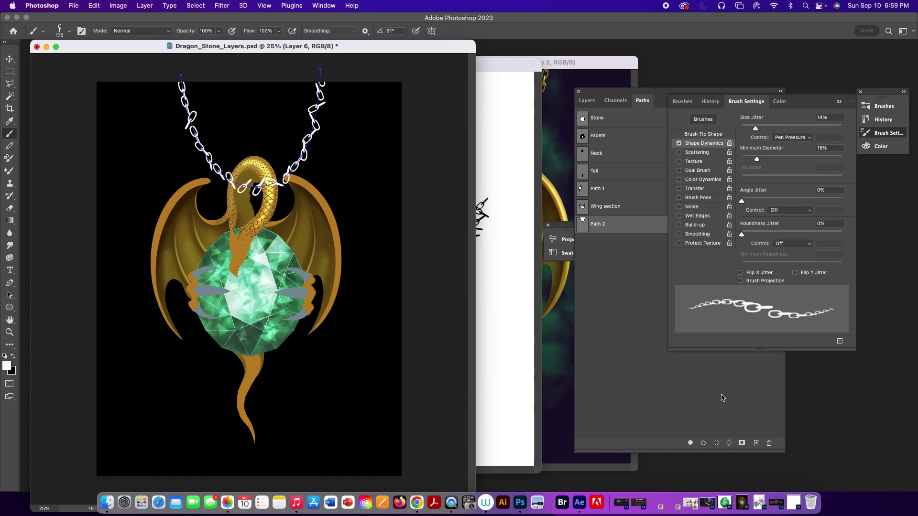
{"action": "key", "text": "super+z"}
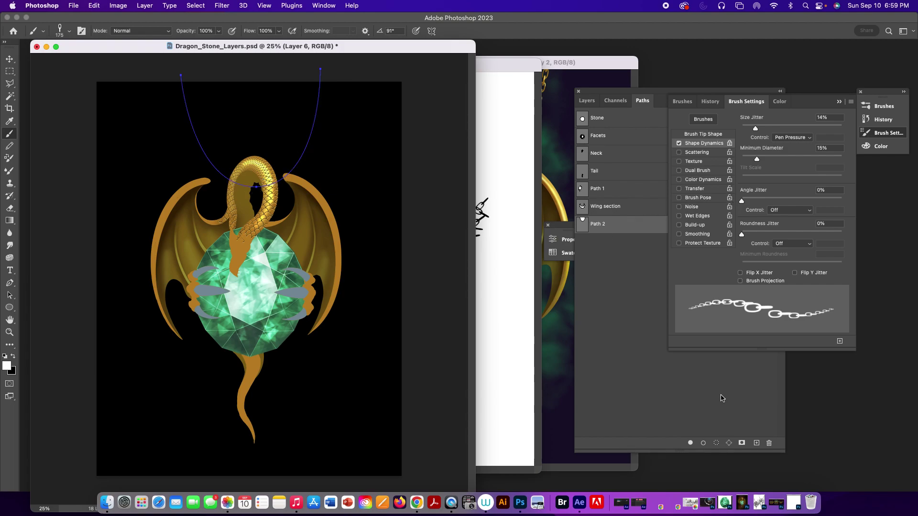
{"action": "left_click", "coordinate": [702, 444]}
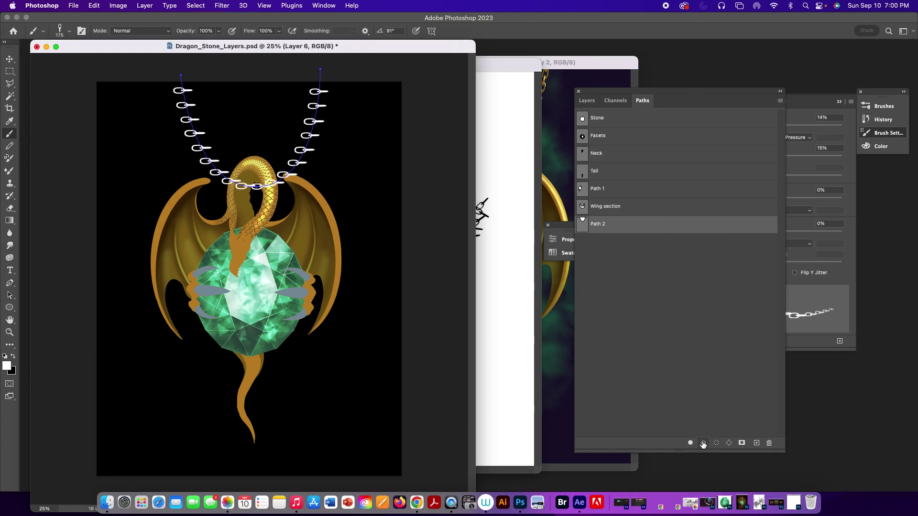
Try Initial Direction as the brush's angle jitter control.
{"action": "left_click", "coordinate": [809, 315]}
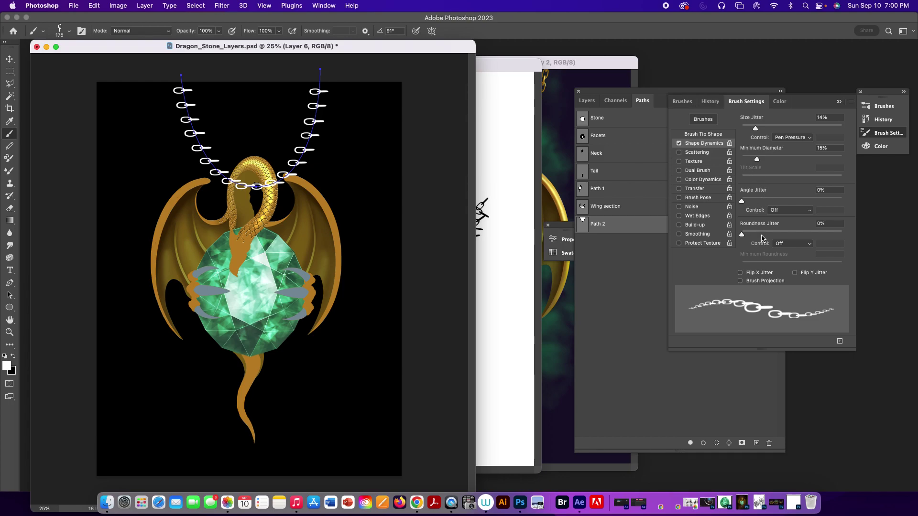
{"action": "left_click", "coordinate": [796, 215]}
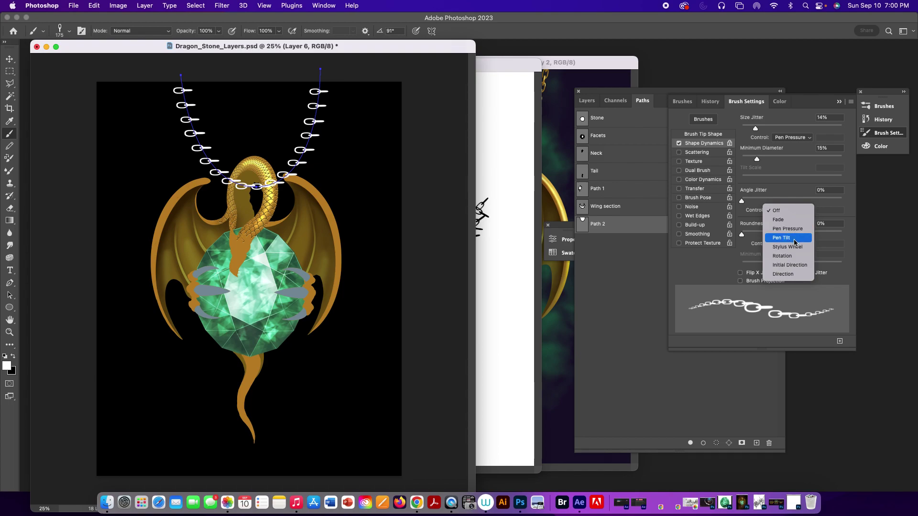
{"action": "left_click", "coordinate": [796, 265]}
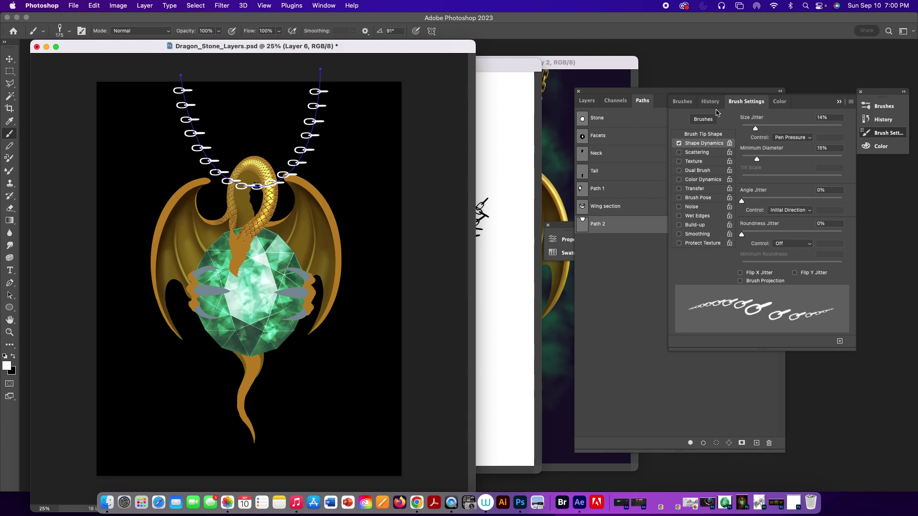
Turn off Shape Dynamics and set the brush tip to 386% spacing and a 1° angle.
{"action": "left_click", "coordinate": [680, 143]}
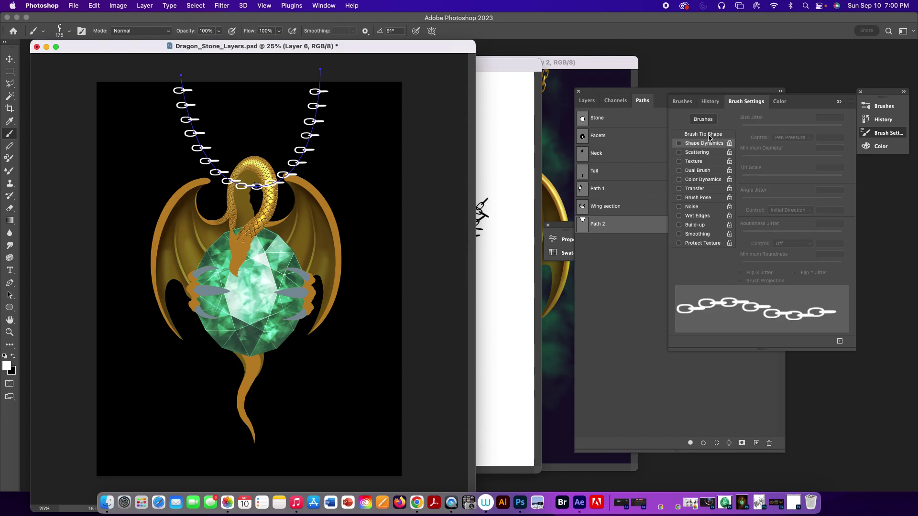
{"action": "left_click", "coordinate": [709, 136]}
{"action": "mouse_move", "coordinate": [822, 263]}
{"action": "left_mouse_down"}
{"action": "mouse_move", "coordinate": [806, 266]}
{"action": "mouse_move", "coordinate": [826, 265]}
{"action": "left_mouse_up"}
{"action": "left_click_drag", "start_coordinate": [825, 195], "coordinate": [854, 211]}
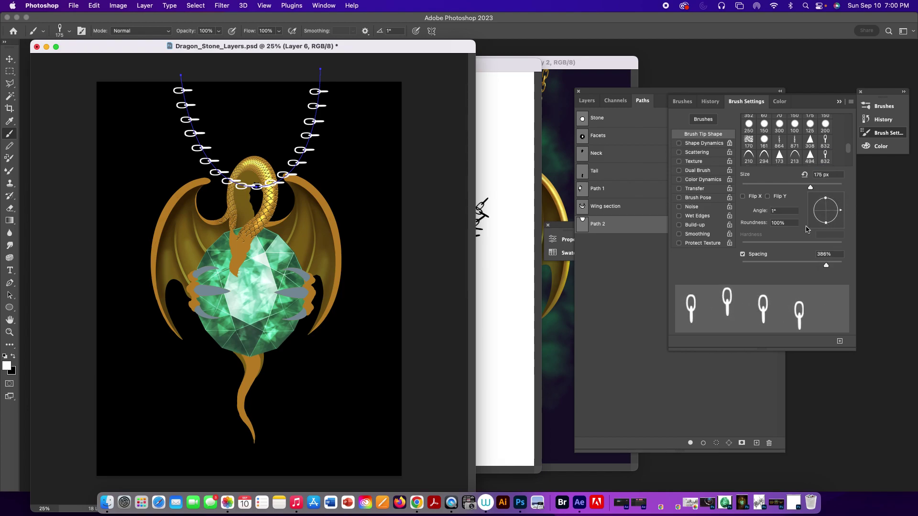
Undo the last chain stroke painted along Path 2.
{"action": "left_click", "coordinate": [713, 400]}
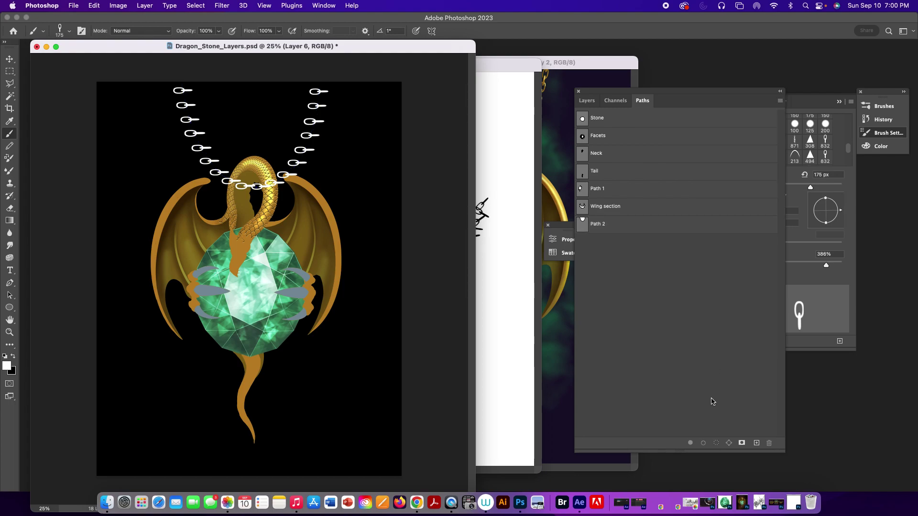
{"action": "key", "text": "super+z"}
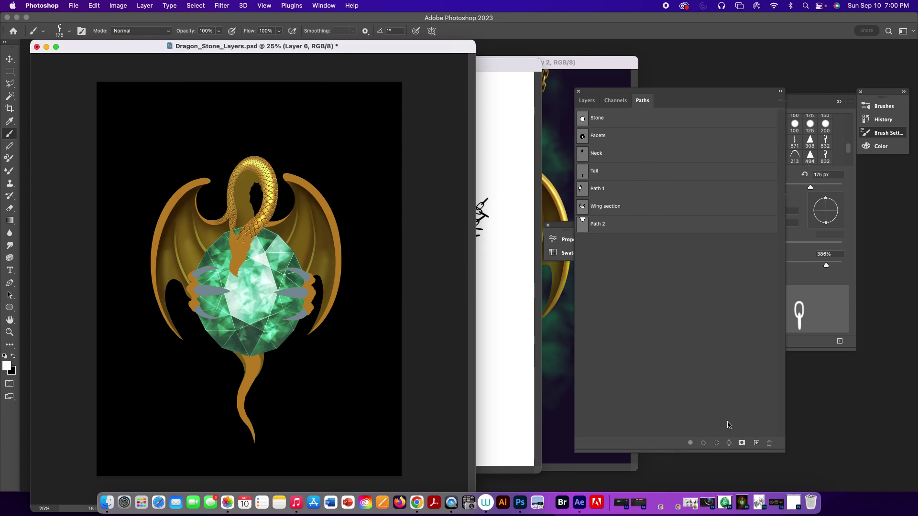
Try stroking Path 2 with the chain link brush, then undo the stroke.
{"action": "left_click", "coordinate": [605, 224]}
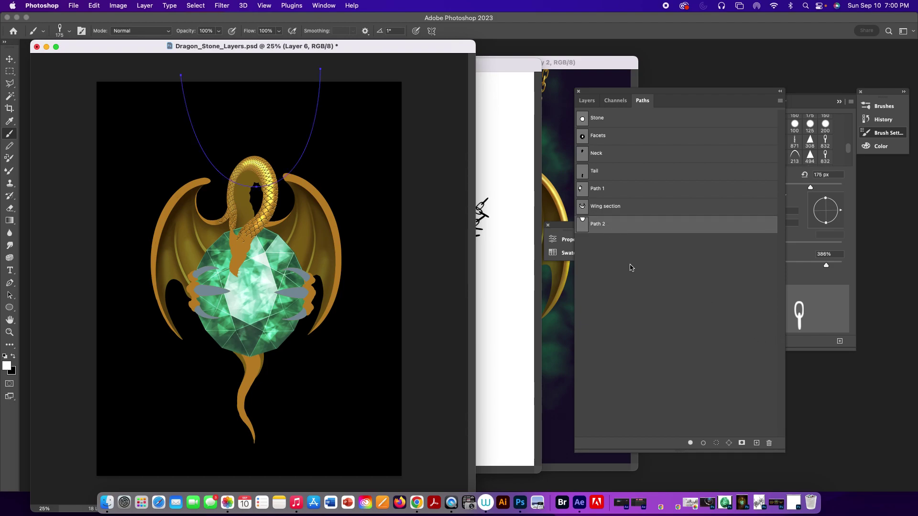
{"action": "left_click", "coordinate": [703, 443]}
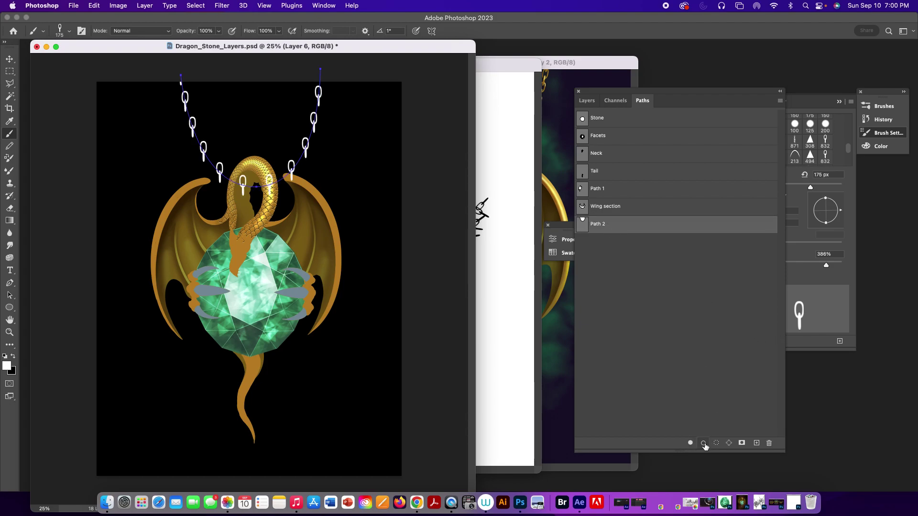
{"action": "key", "text": "super+z"}
Set the brush tip to a -90° angle, 98% roundness and 201% spacing, and enable Shape Dynamics.
{"action": "left_click", "coordinate": [821, 313]}
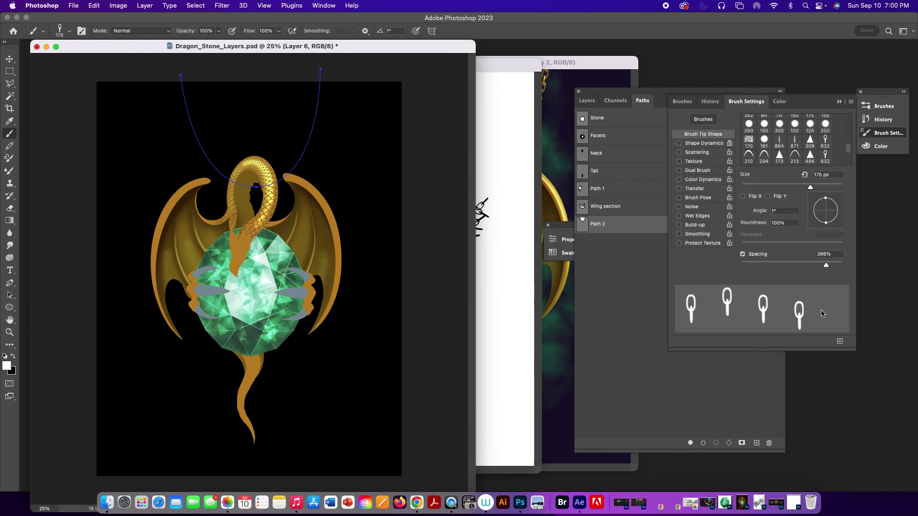
{"action": "left_click_drag", "start_coordinate": [835, 221], "coordinate": [818, 267]}
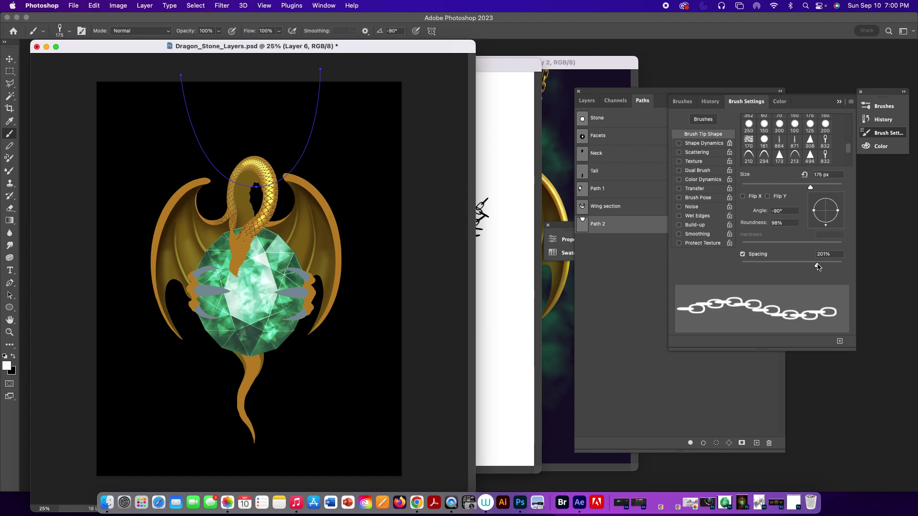
{"action": "left_click", "coordinate": [707, 146]}
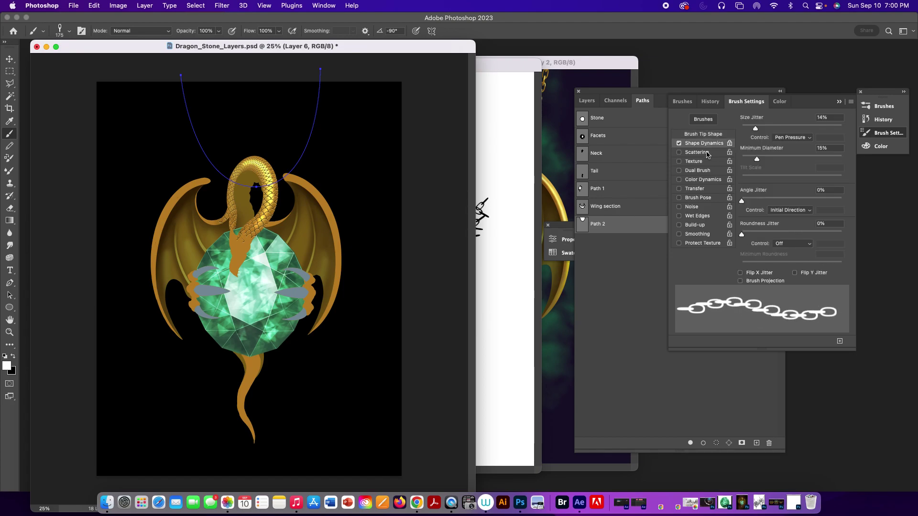
Try stroking Path 2 with the -90° chain link tip and Shape Dynamics enabled.
{"action": "left_click", "coordinate": [715, 383]}
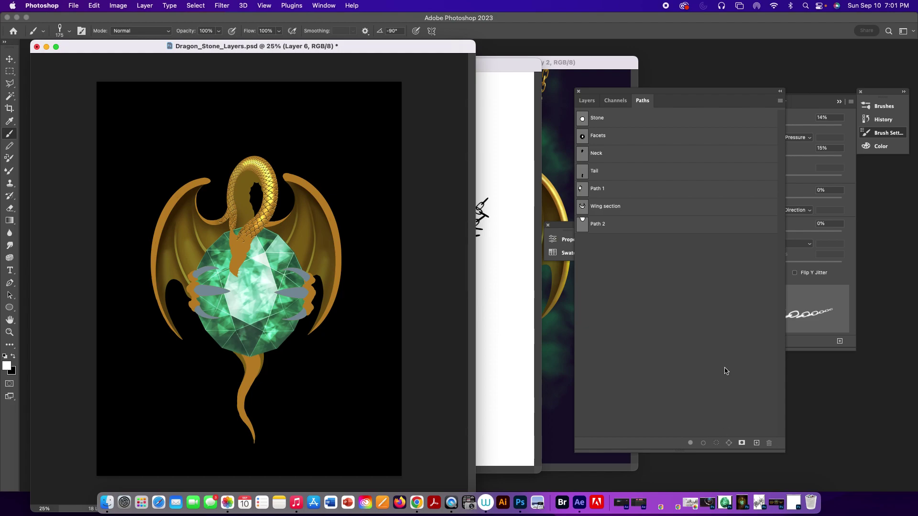
{"action": "left_click", "coordinate": [621, 230]}
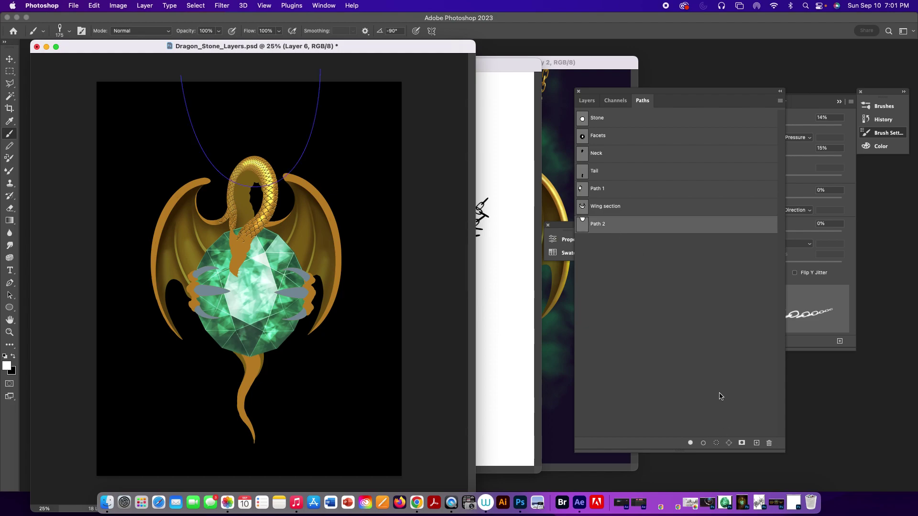
{"action": "left_click", "coordinate": [703, 443]}
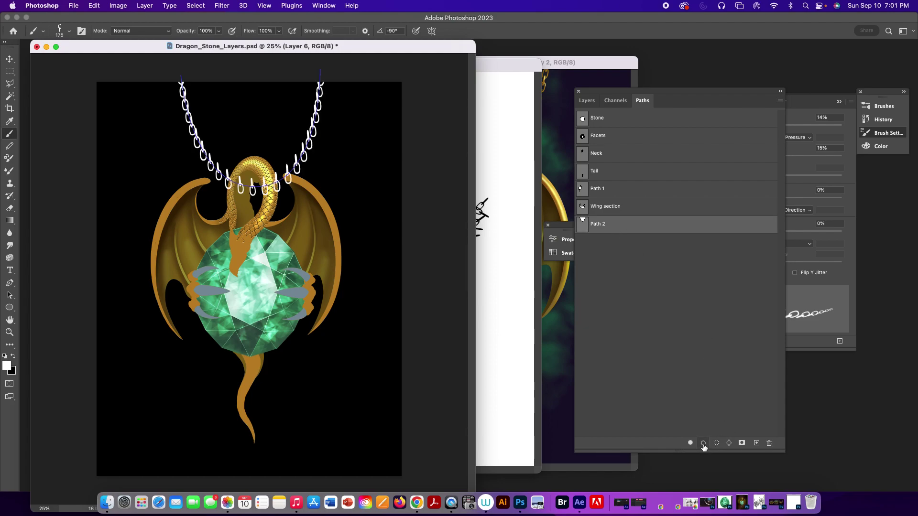
Set the brush's angle jitter control to Direction and replace the previous chain with a new stroke along Path 2.
{"action": "left_click", "coordinate": [827, 312]}
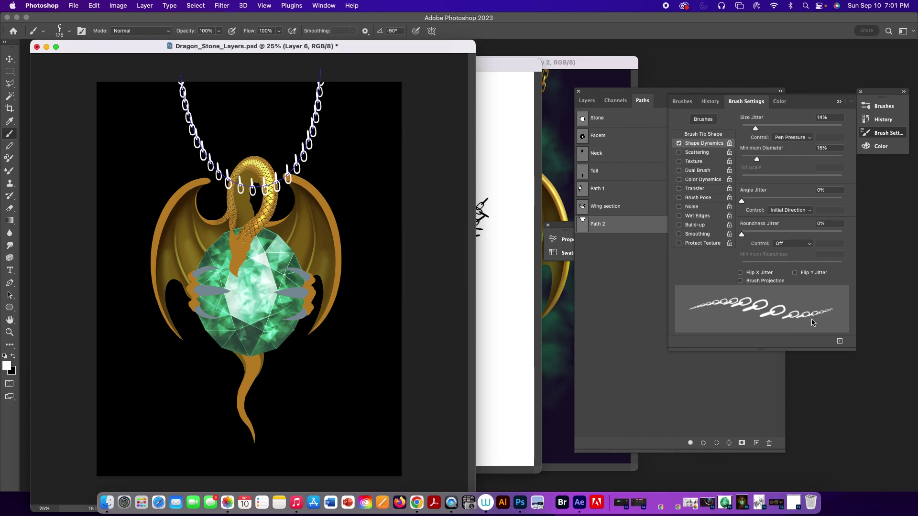
{"action": "left_click", "coordinate": [789, 212]}
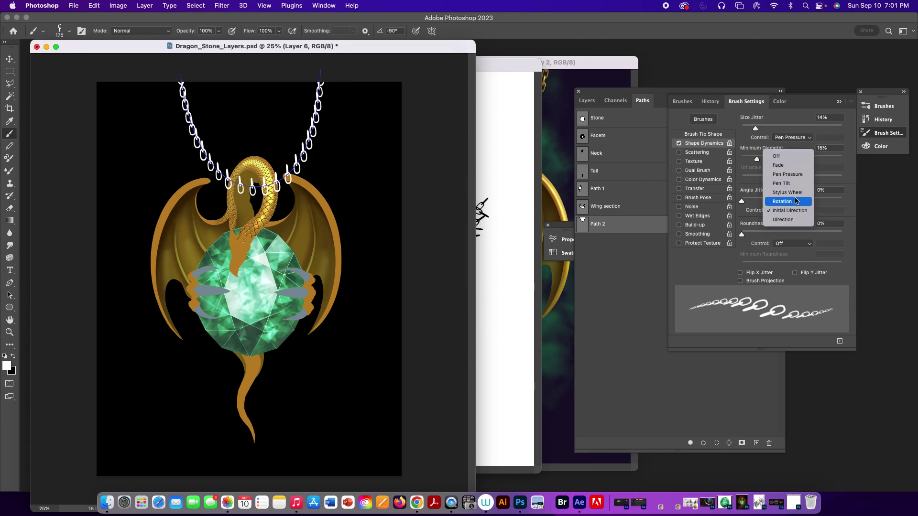
{"action": "left_click", "coordinate": [795, 220]}
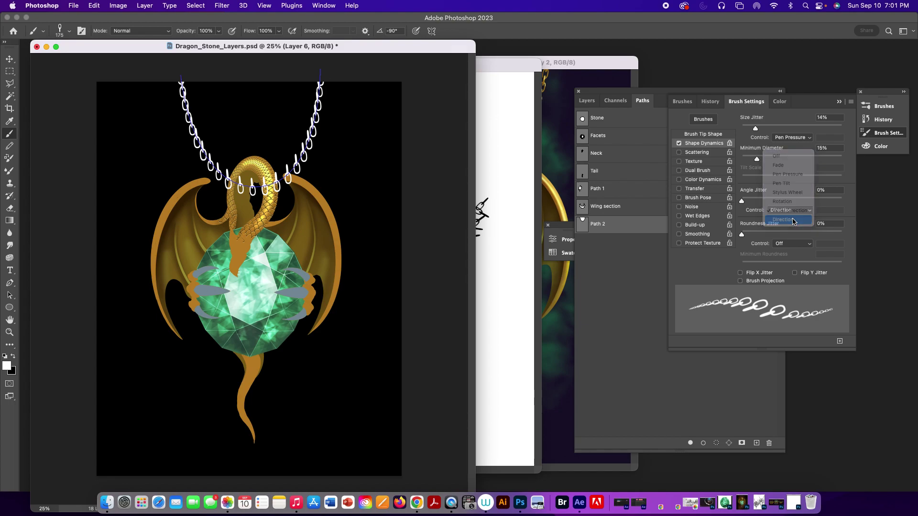
{"action": "left_click", "coordinate": [740, 412]}
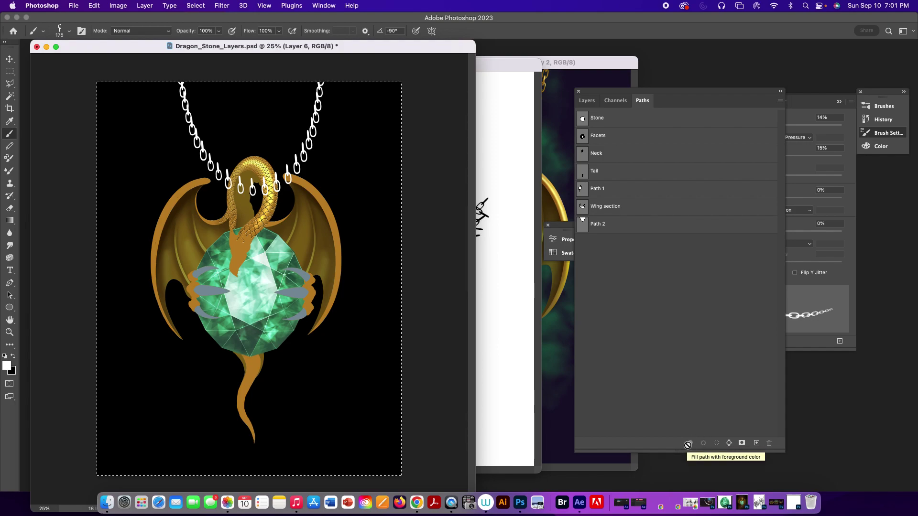
{"action": "left_click", "coordinate": [586, 228]}
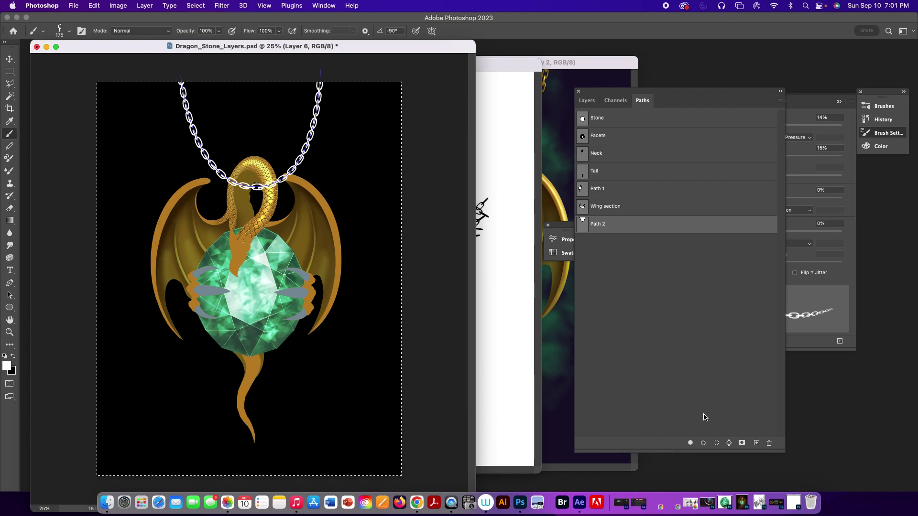
Enable Flip Y Jitter for the chain link brush, inspect the painted links up close, and undo the chain stroke.
{"action": "left_click", "coordinate": [832, 274]}
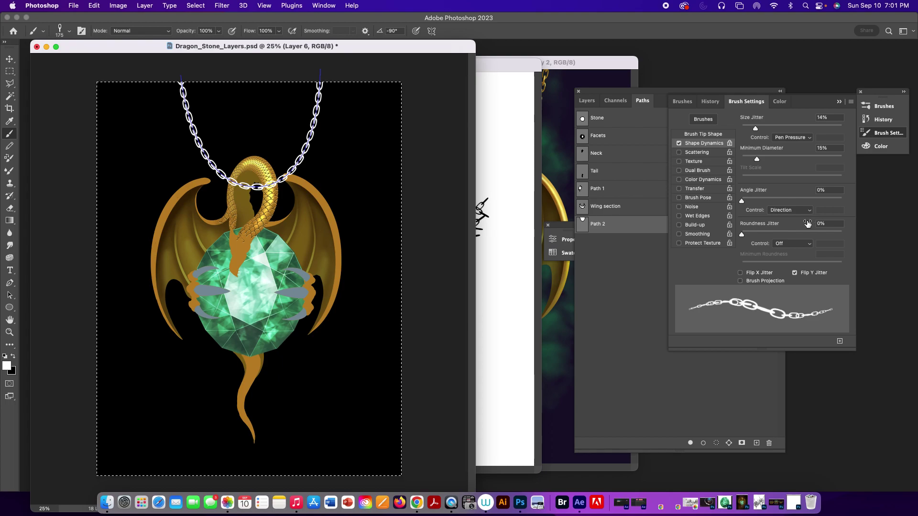
{"action": "key", "text": "z"}
{"action": "left_click_drag", "start_coordinate": [277, 175], "coordinate": [310, 209]}
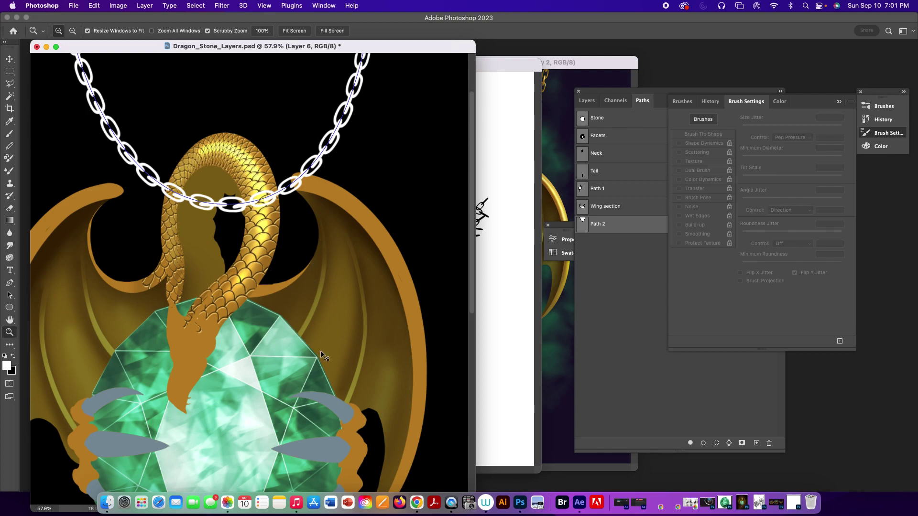
{"action": "key", "text": "super+z"}
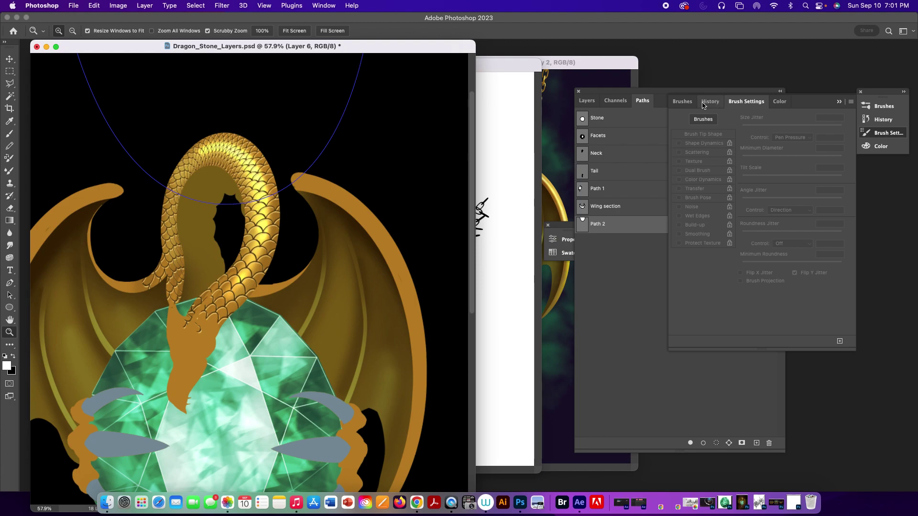
Set the chain link brush's spacing to 243% and try stroking Path 2 with it.
{"action": "left_click", "coordinate": [683, 101]}
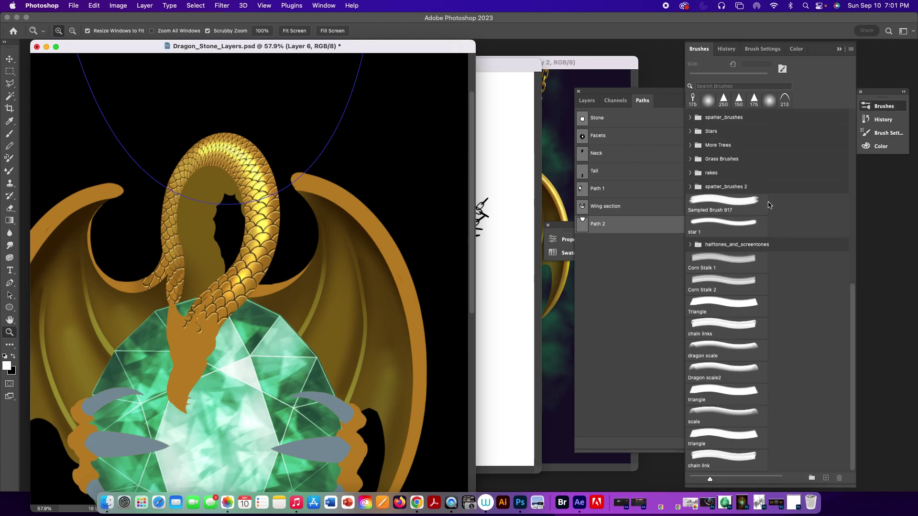
{"action": "left_click", "coordinate": [763, 51]}
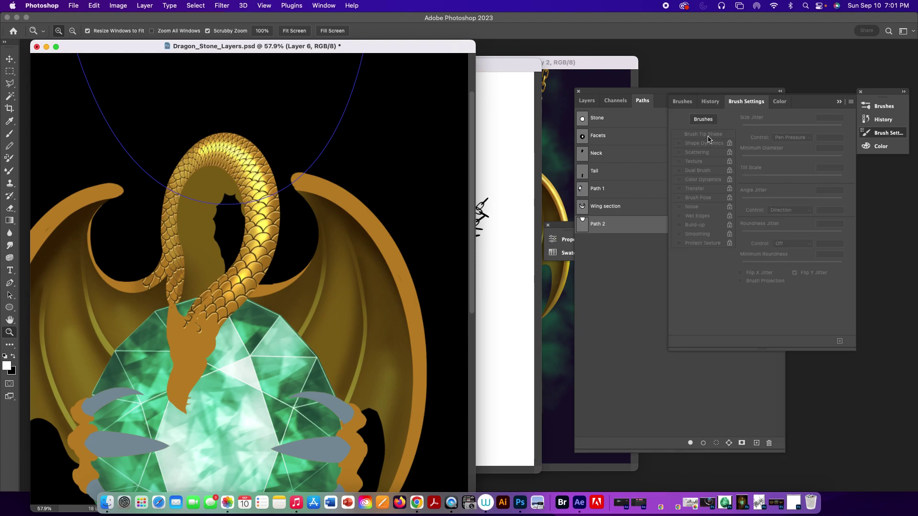
{"action": "key", "text": "b"}
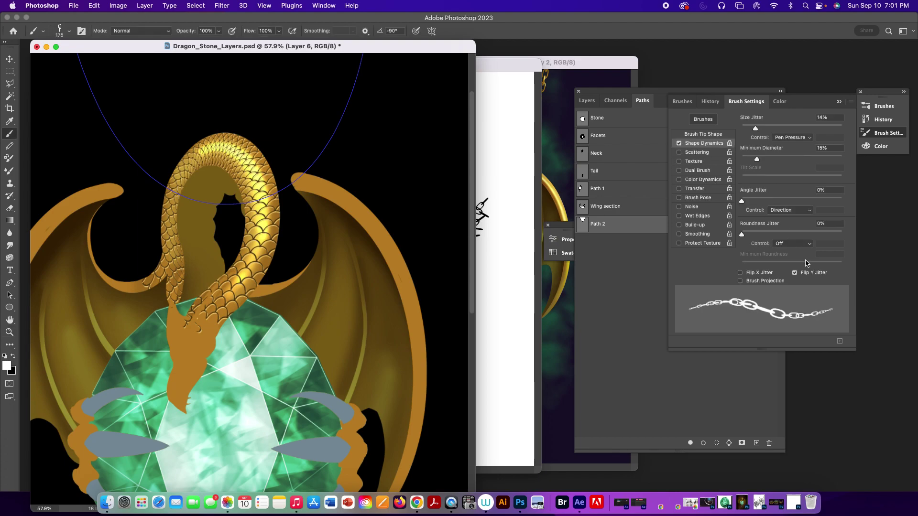
{"action": "left_click", "coordinate": [710, 134]}
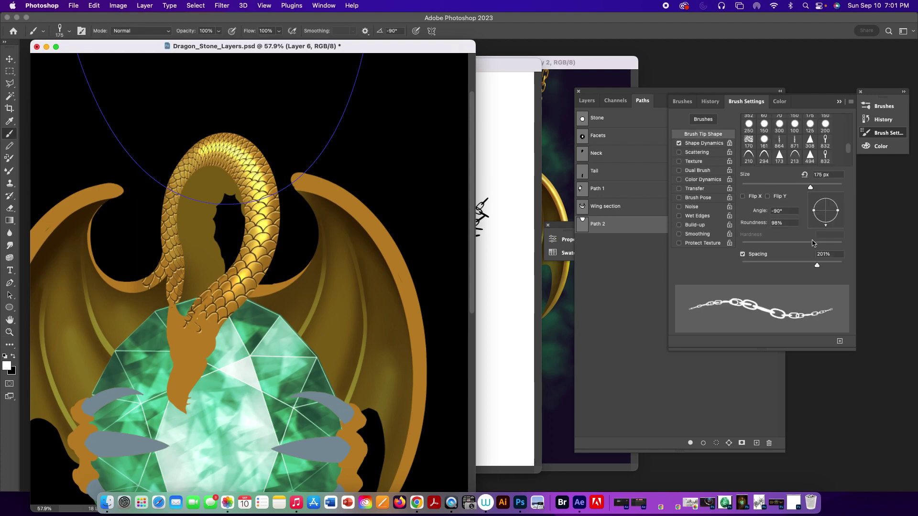
{"action": "left_click_drag", "start_coordinate": [818, 266], "coordinate": [820, 267]}
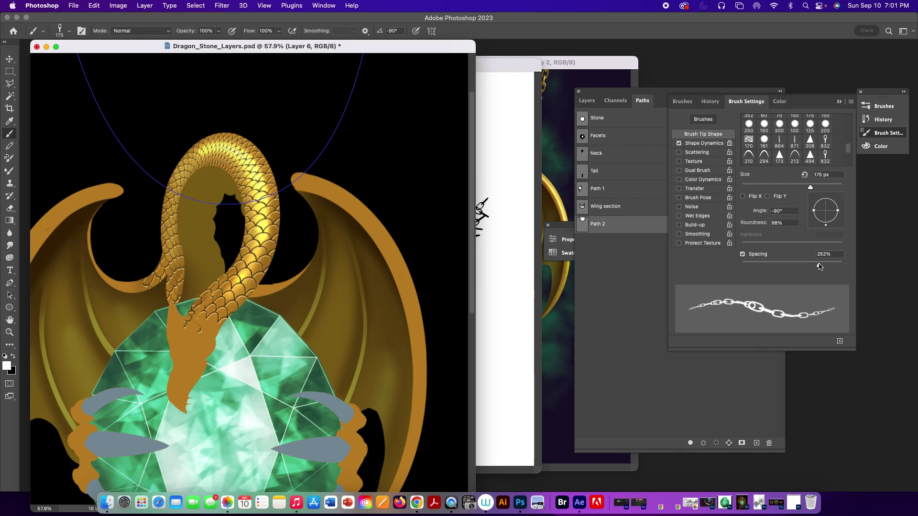
{"action": "left_click", "coordinate": [704, 444]}
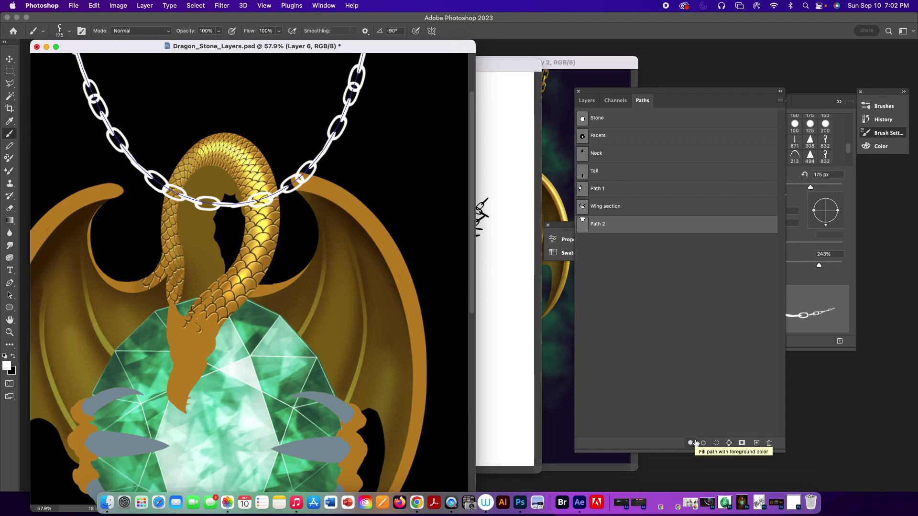
Undo the chain stroke and set the brush tip to 290% spacing, a 91° angle and 93% roundness.
{"action": "left_click", "coordinate": [832, 278]}
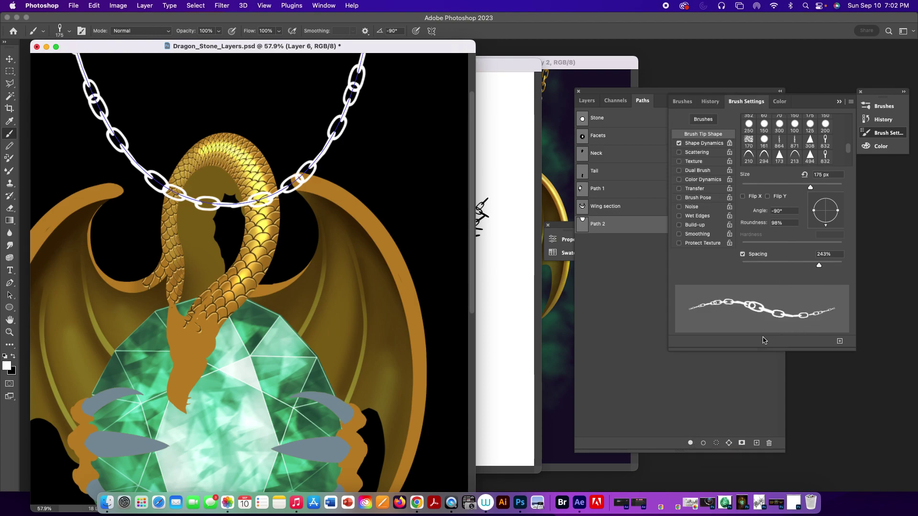
{"action": "key", "text": "super+z"}
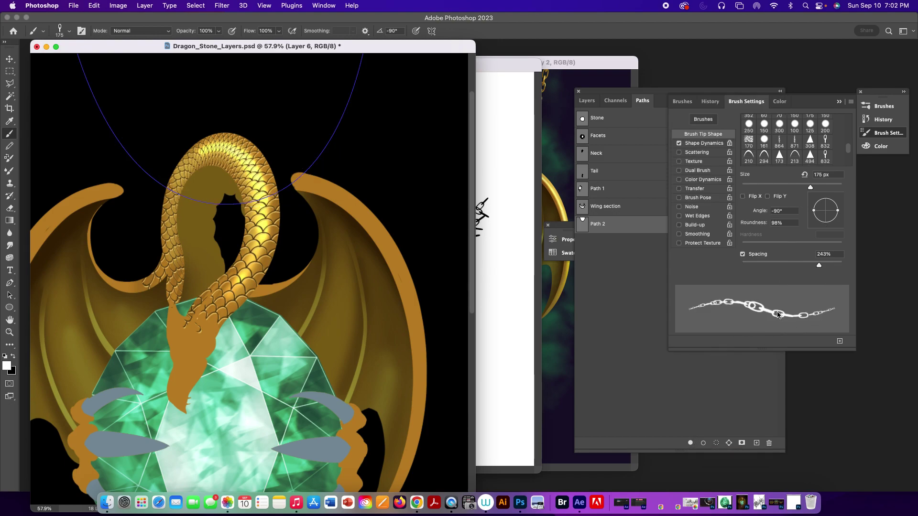
{"action": "mouse_move", "coordinate": [821, 268]}
{"action": "left_mouse_down"}
{"action": "mouse_move", "coordinate": [811, 269]}
{"action": "mouse_move", "coordinate": [821, 269]}
{"action": "left_mouse_up"}
{"action": "mouse_move", "coordinate": [838, 212]}
{"action": "left_mouse_down"}
{"action": "mouse_move", "coordinate": [831, 227]}
{"action": "mouse_move", "coordinate": [836, 205]}
{"action": "mouse_move", "coordinate": [828, 201]}
{"action": "mouse_move", "coordinate": [834, 211]}
{"action": "mouse_move", "coordinate": [825, 212]}
{"action": "mouse_move", "coordinate": [834, 199]}
{"action": "mouse_move", "coordinate": [825, 203]}
{"action": "left_mouse_up"}
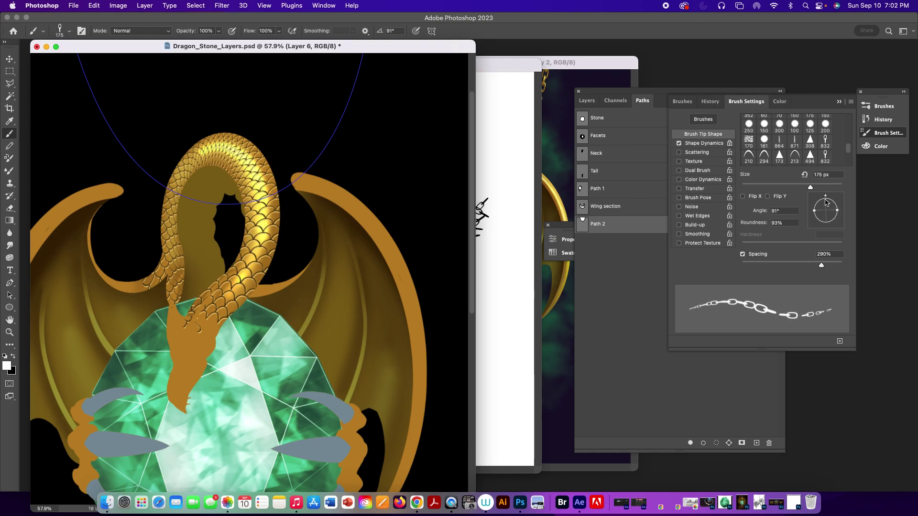
Try the angle jitter control options from Initial Direction through Fade on the chain link brush, then set the control to Off.
{"action": "left_click", "coordinate": [711, 144]}
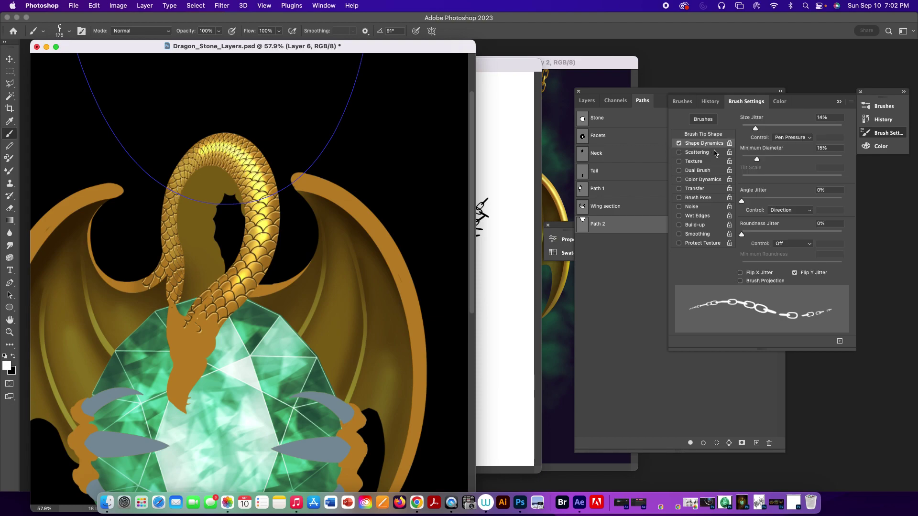
{"action": "left_click", "coordinate": [789, 210]}
{"action": "left_click", "coordinate": [787, 202]}
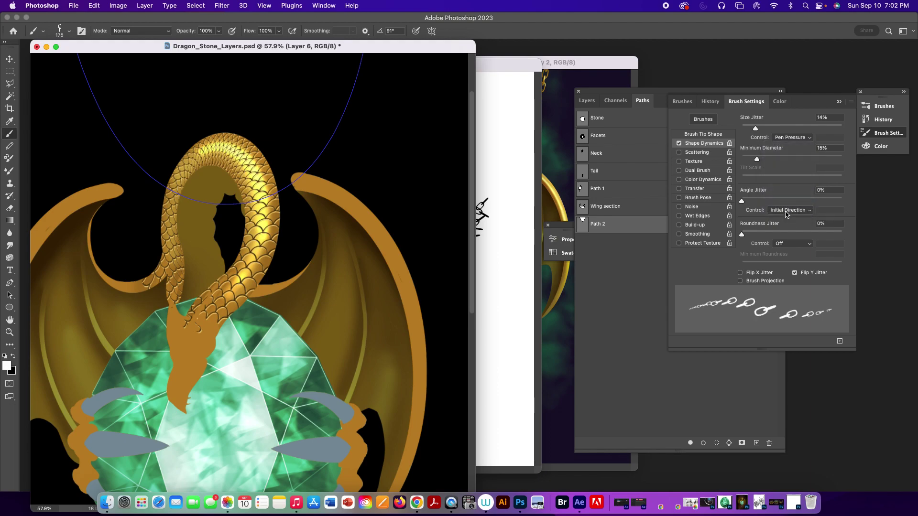
{"action": "left_click", "coordinate": [788, 211]}
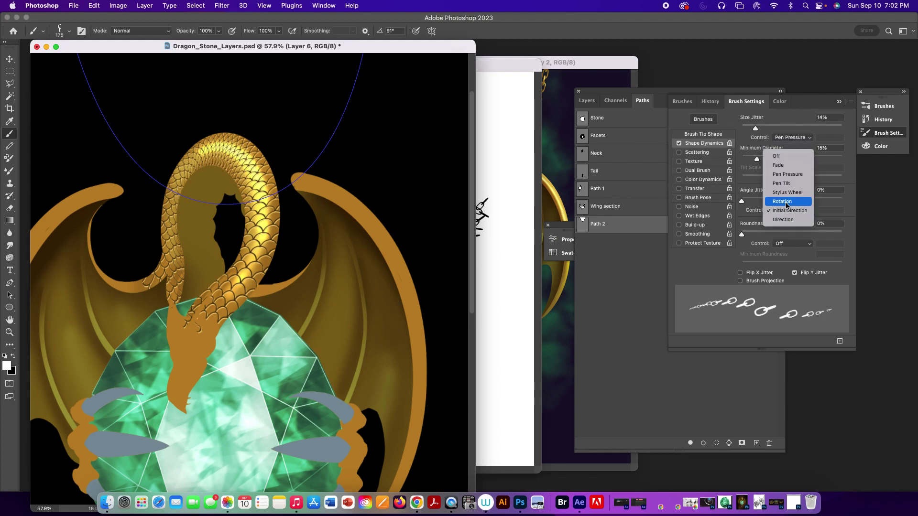
{"action": "left_click", "coordinate": [787, 202]}
{"action": "left_click", "coordinate": [788, 211]}
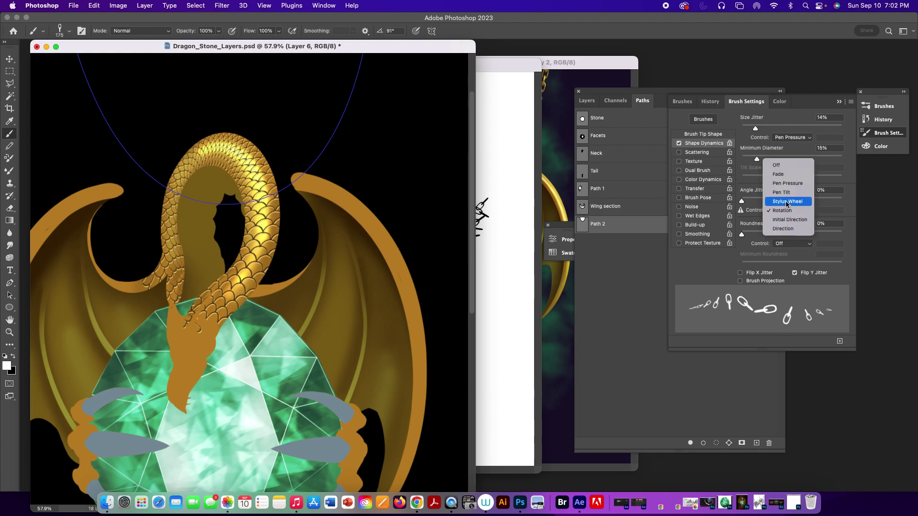
{"action": "left_click", "coordinate": [787, 202]}
{"action": "left_click", "coordinate": [786, 211]}
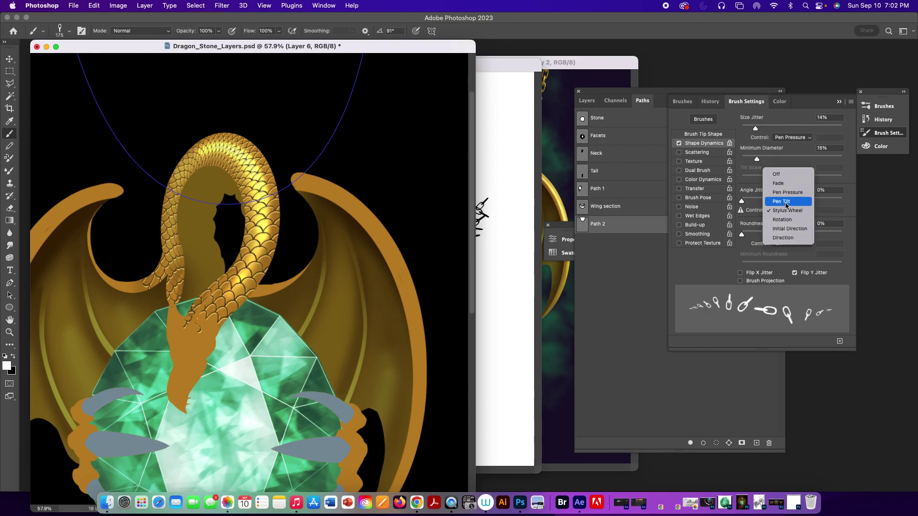
{"action": "left_click", "coordinate": [786, 205]}
{"action": "left_click", "coordinate": [786, 210]}
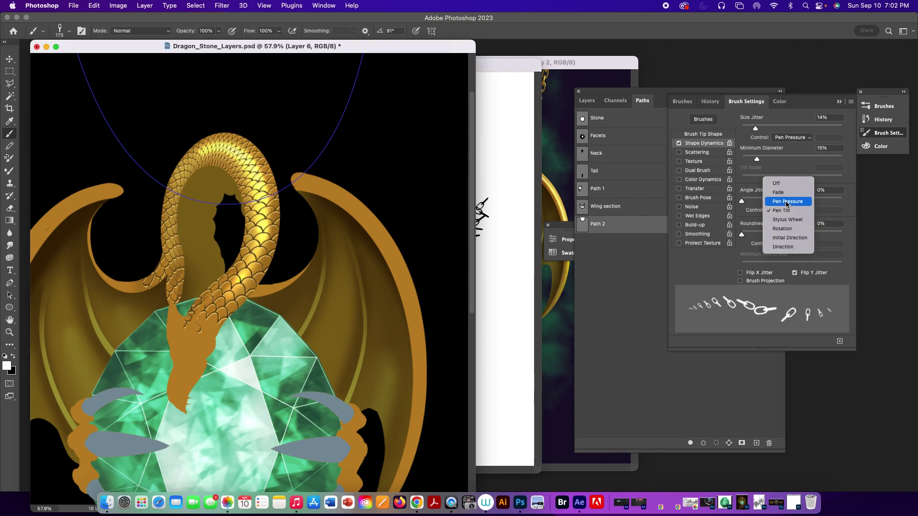
{"action": "left_click", "coordinate": [786, 202]}
{"action": "left_click", "coordinate": [785, 210]}
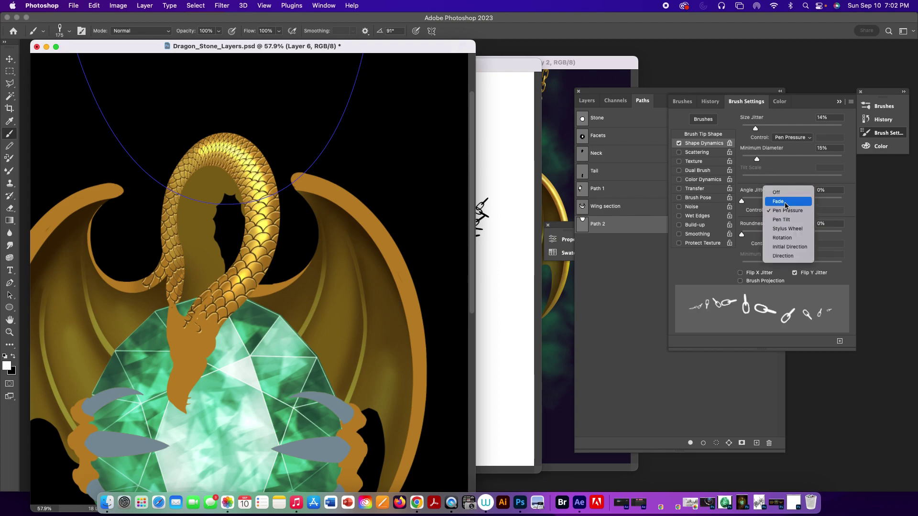
{"action": "left_click", "coordinate": [786, 201]}
{"action": "left_click", "coordinate": [785, 211]}
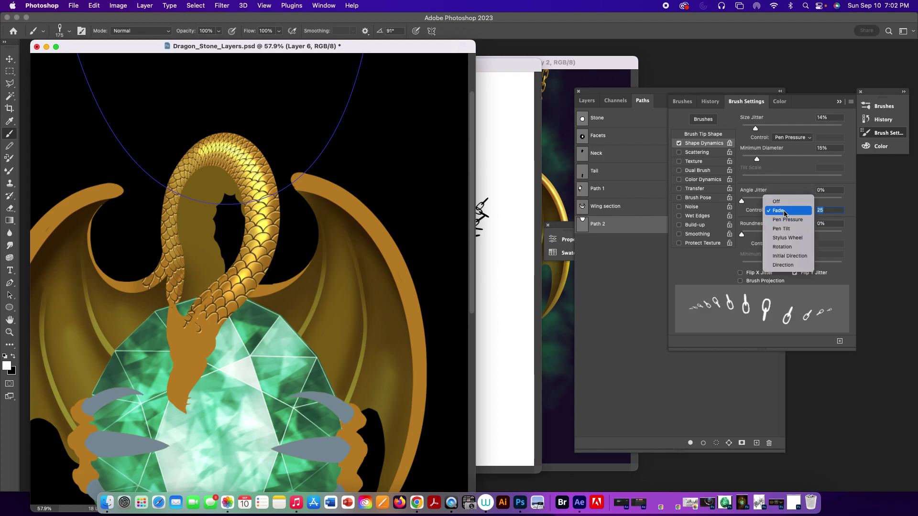
{"action": "left_click", "coordinate": [785, 201]}
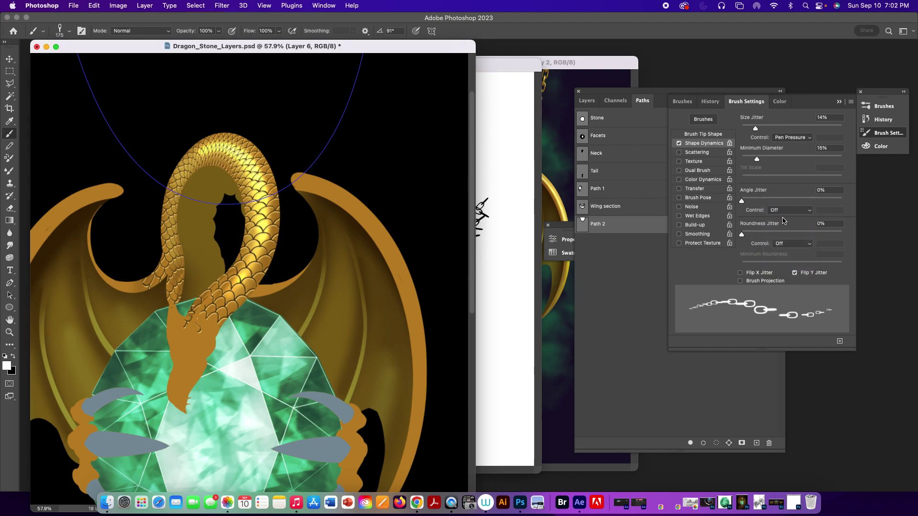
Set the brush tip to 252% spacing and a -101° angle, keeping the angle jitter control at Off.
{"action": "left_click", "coordinate": [717, 136]}
{"action": "left_click_drag", "start_coordinate": [821, 265], "coordinate": [820, 269]}
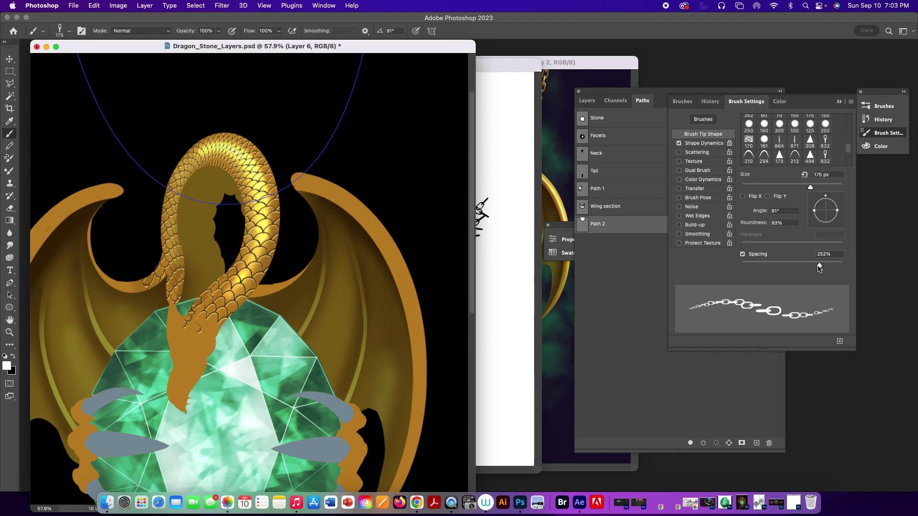
{"action": "mouse_move", "coordinate": [826, 197]}
{"action": "left_mouse_down"}
{"action": "mouse_move", "coordinate": [839, 210]}
{"action": "mouse_move", "coordinate": [832, 227]}
{"action": "mouse_move", "coordinate": [837, 215]}
{"action": "mouse_move", "coordinate": [824, 212]}
{"action": "mouse_move", "coordinate": [823, 225]}
{"action": "left_mouse_up"}
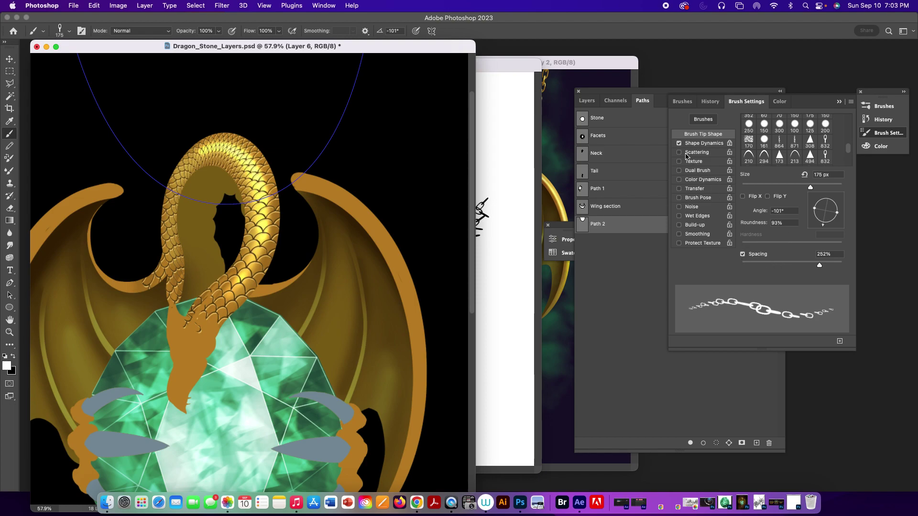
{"action": "left_click", "coordinate": [701, 144]}
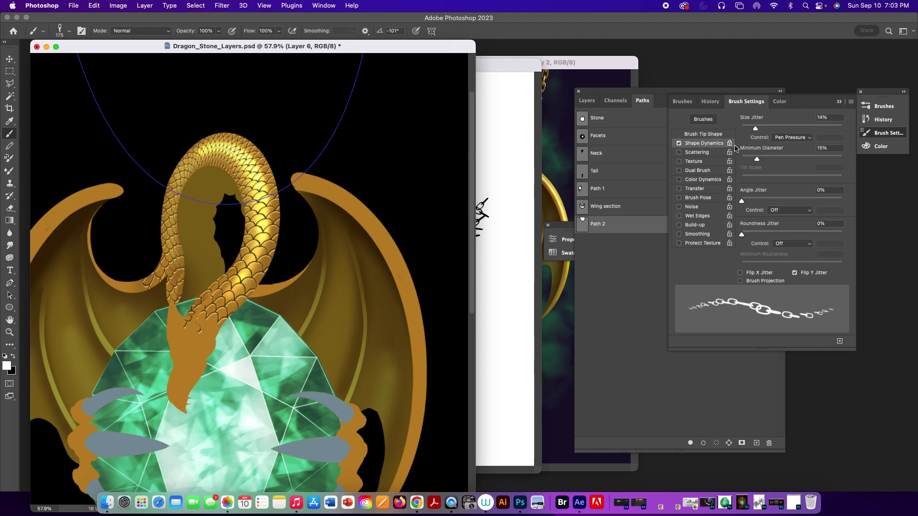
{"action": "left_click", "coordinate": [799, 212]}
{"action": "left_click", "coordinate": [784, 211]}
Try stroking Path 2 twice with the chain link brush, and undo both strokes.
{"action": "left_click", "coordinate": [616, 330]}
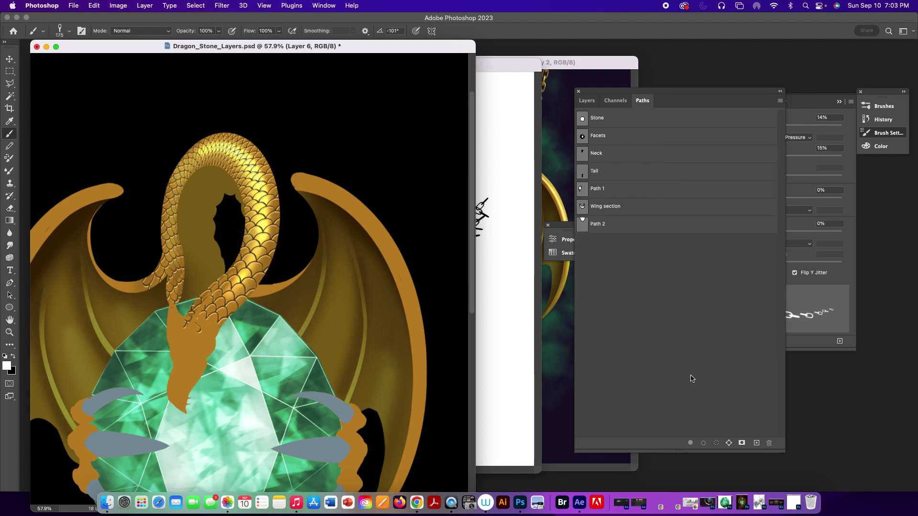
{"action": "left_click", "coordinate": [812, 316]}
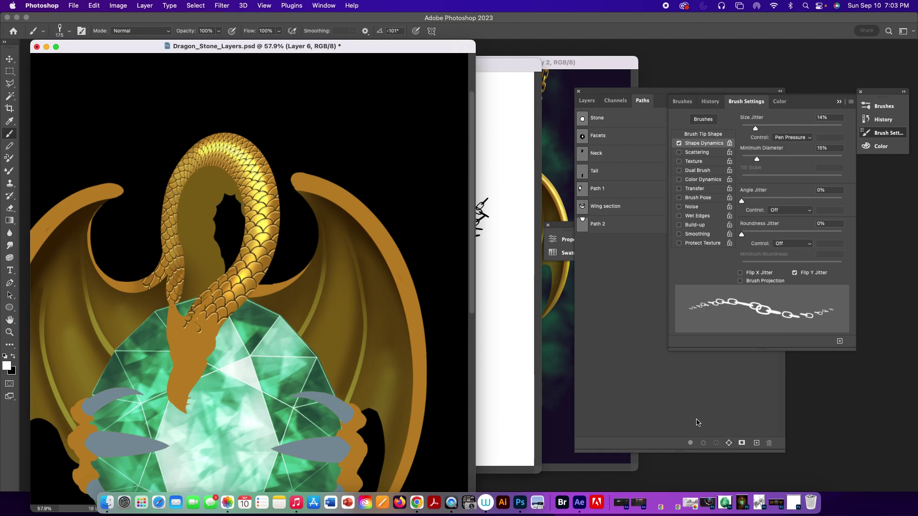
{"action": "left_click", "coordinate": [727, 418]}
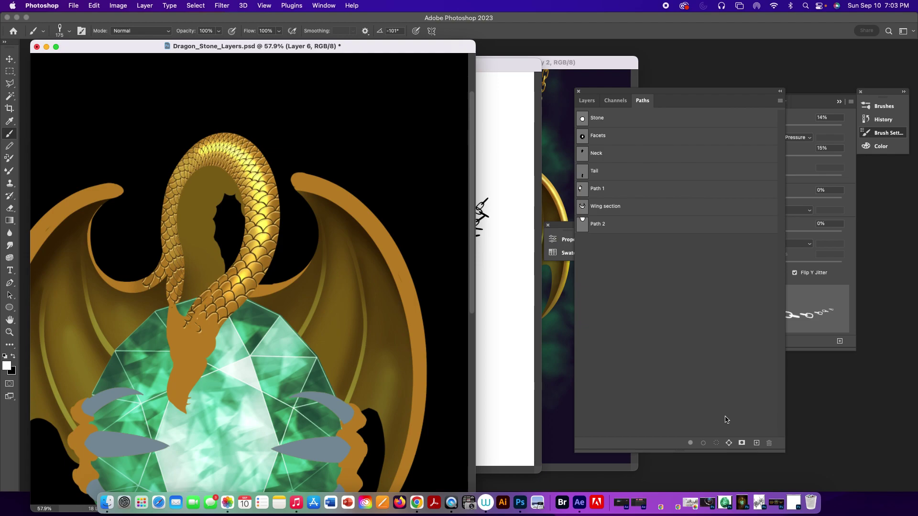
{"action": "left_click", "coordinate": [598, 227]}
{"action": "left_click", "coordinate": [703, 443]}
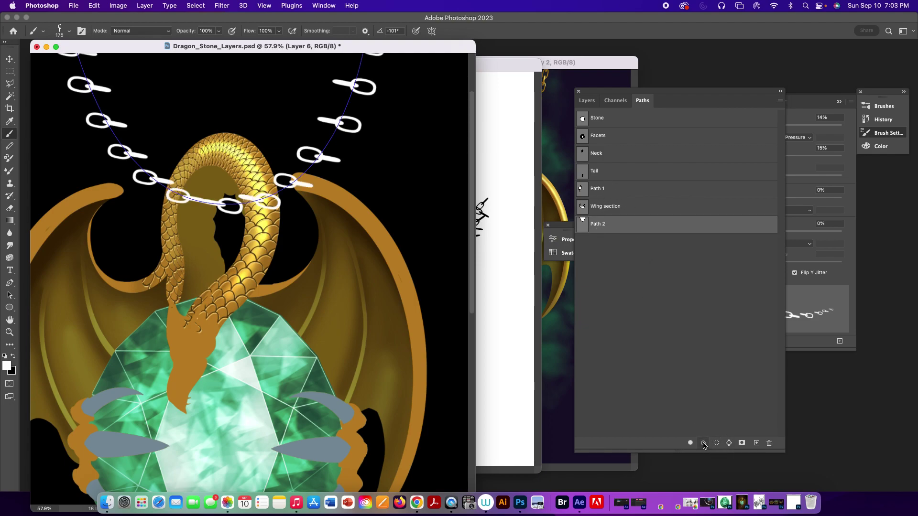
{"action": "left_click", "coordinate": [703, 443]}
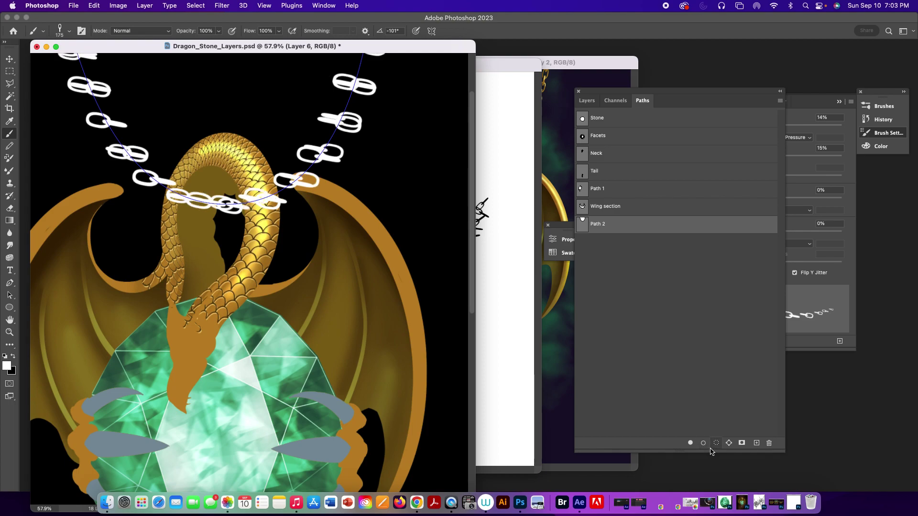
{"action": "key", "text": "super+z"}
{"action": "key", "text": "super+z"}
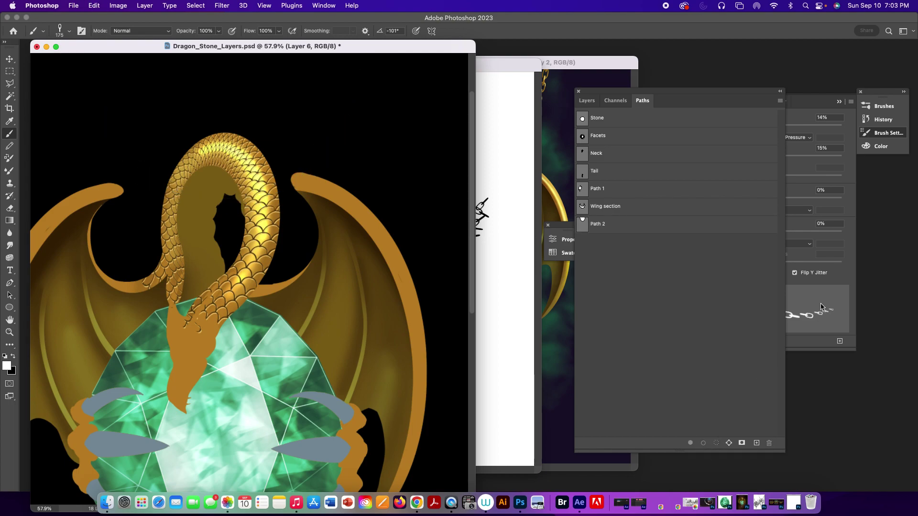
Disable Flip Y Jitter for the chain link brush and set its angle jitter control to Direction.
{"action": "left_click", "coordinate": [816, 274]}
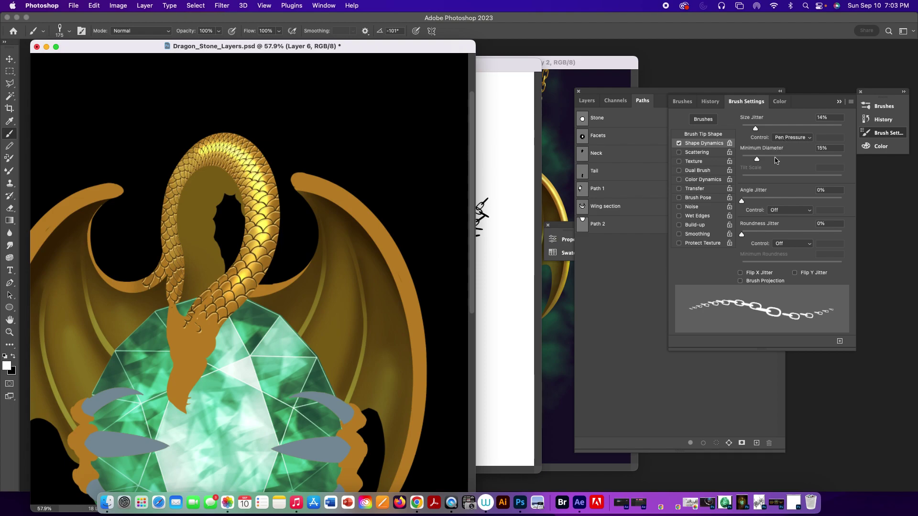
{"action": "left_click", "coordinate": [787, 212]}
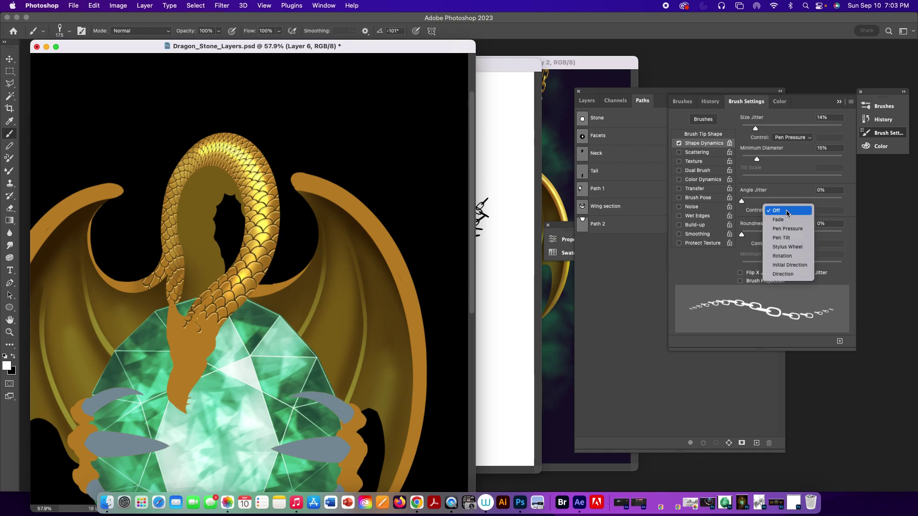
{"action": "left_click", "coordinate": [789, 275]}
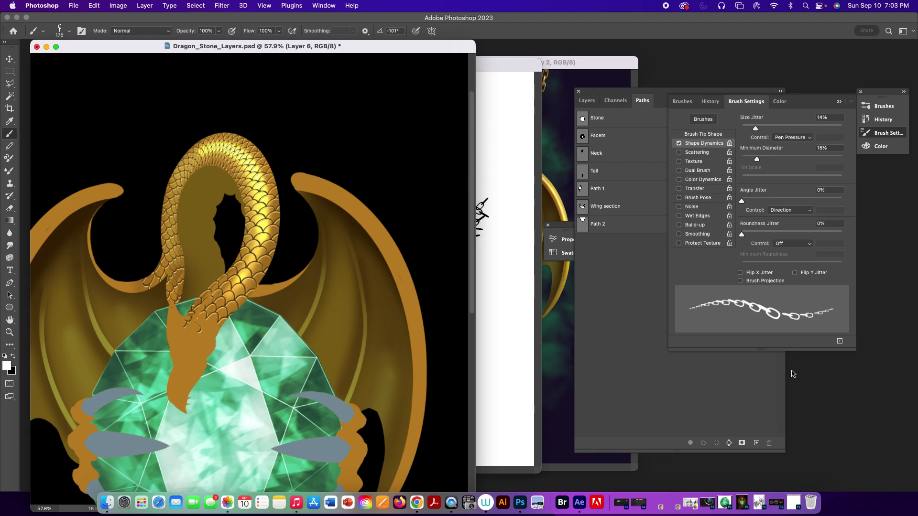
Try stroking Path 2 with the brush following the path direction, and undo the painted chain.
{"action": "left_click", "coordinate": [699, 423]}
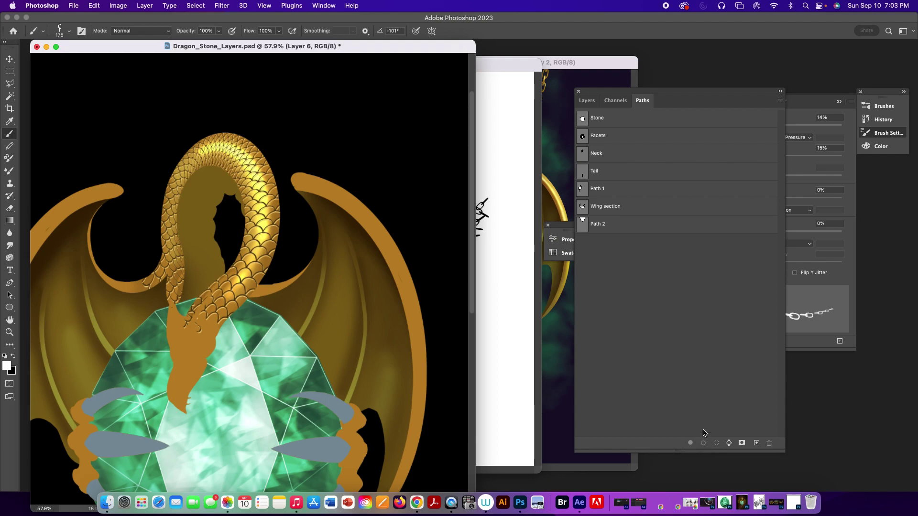
{"action": "left_click", "coordinate": [648, 226]}
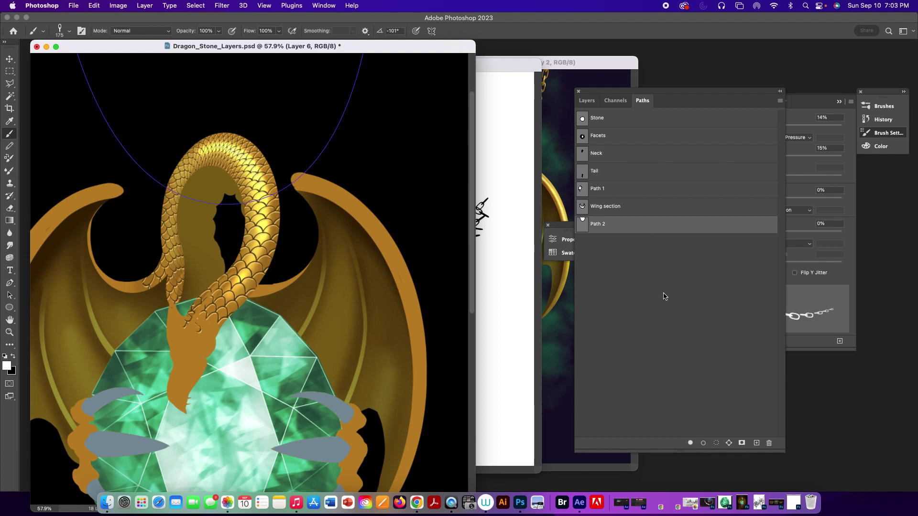
{"action": "left_click", "coordinate": [703, 444]}
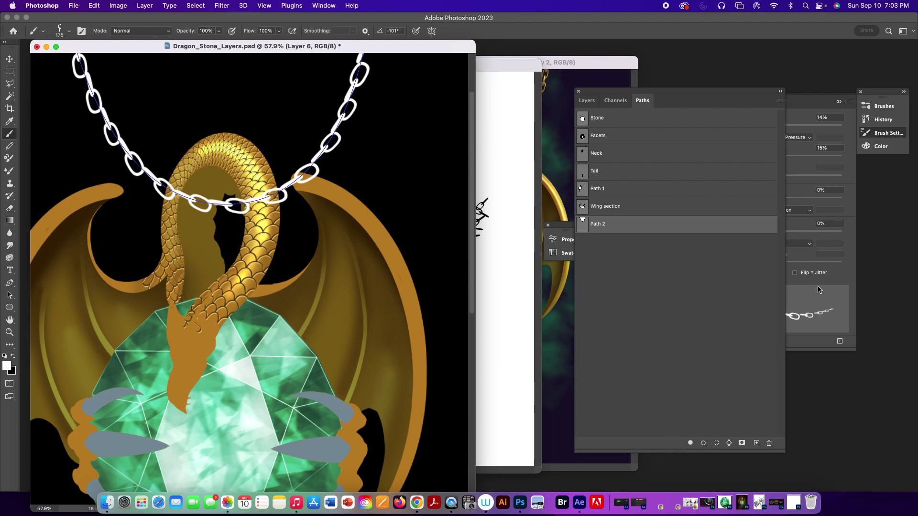
{"action": "key", "text": "super+z"}
Try Brush Projection on the chain link brush and turn it back off.
{"action": "left_click", "coordinate": [829, 281]}
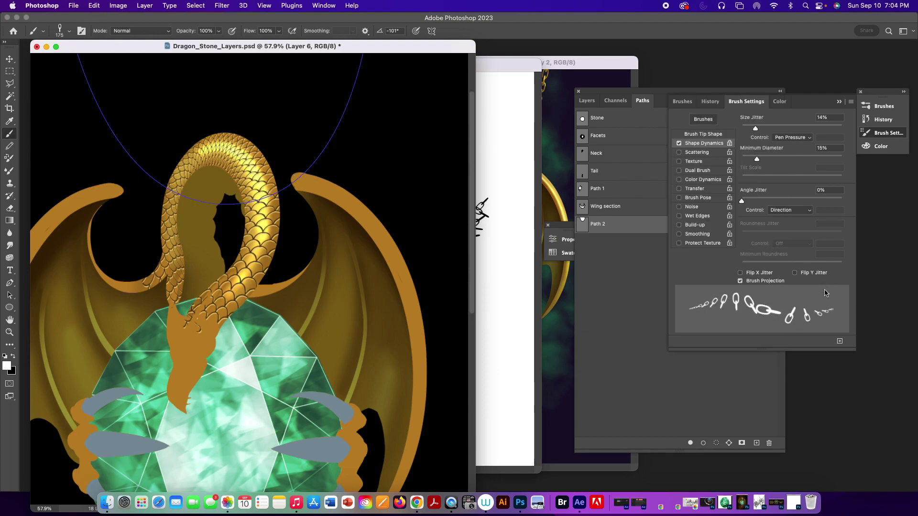
{"action": "left_click", "coordinate": [741, 282]}
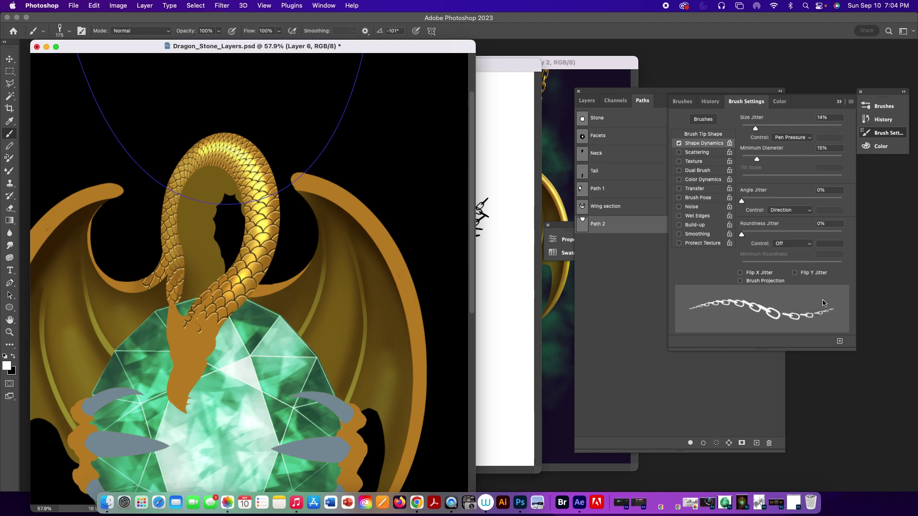
Set the chain link brush tip to a -87° angle and 252% spacing.
{"action": "left_click", "coordinate": [708, 135]}
{"action": "left_click_drag", "start_coordinate": [821, 267], "coordinate": [820, 268]}
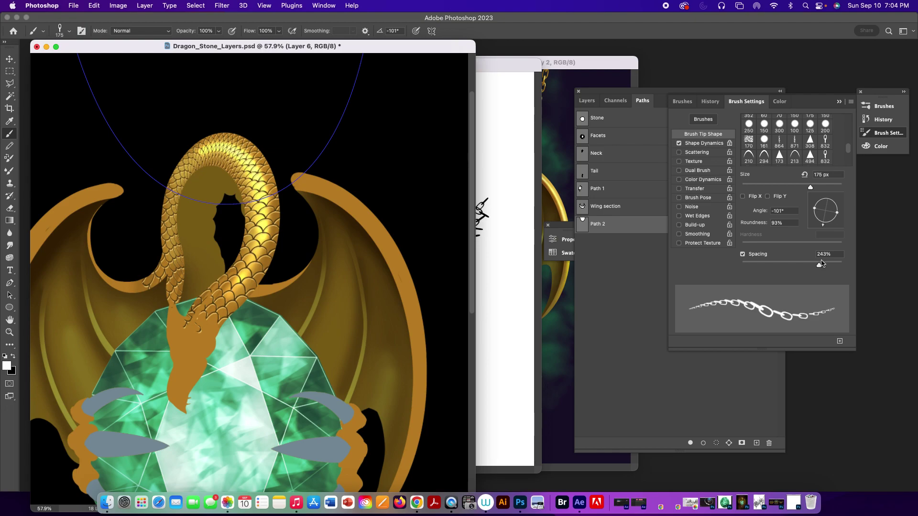
{"action": "left_click", "coordinate": [826, 227]}
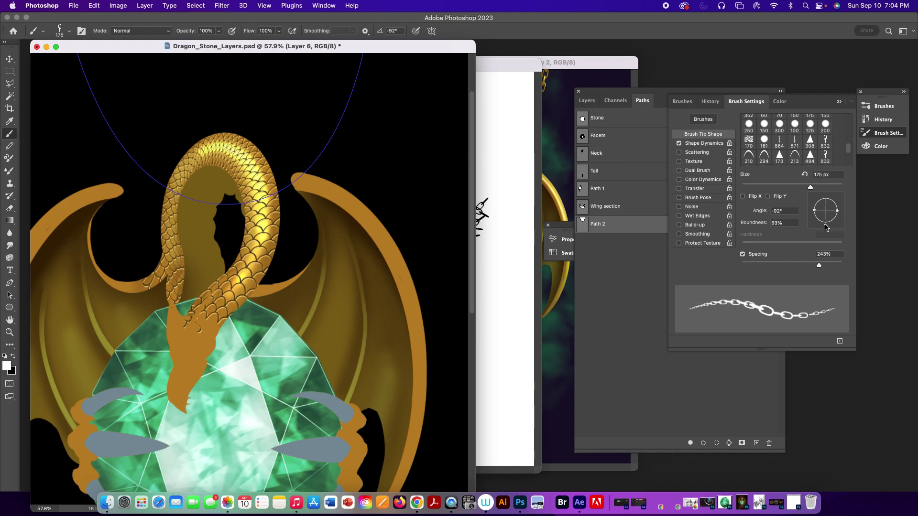
{"action": "left_click_drag", "start_coordinate": [825, 227], "coordinate": [827, 228]}
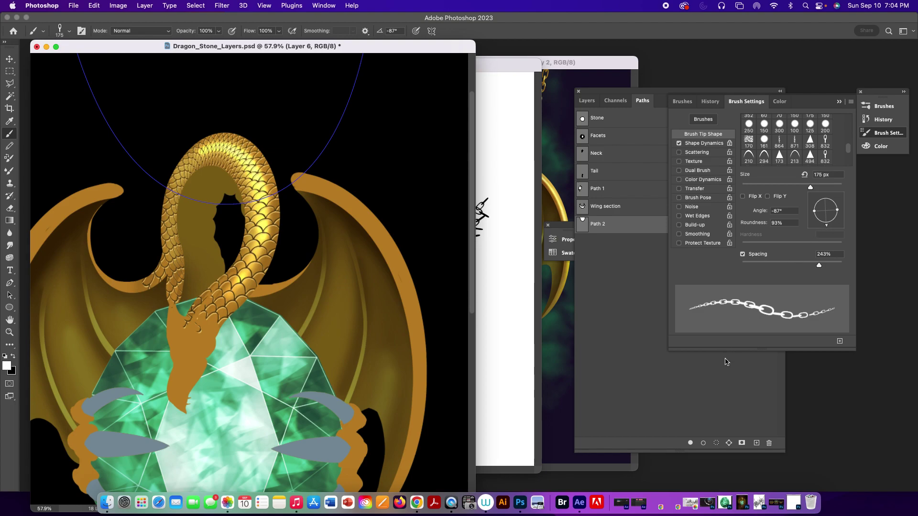
{"action": "left_click_drag", "start_coordinate": [819, 265], "coordinate": [820, 266]}
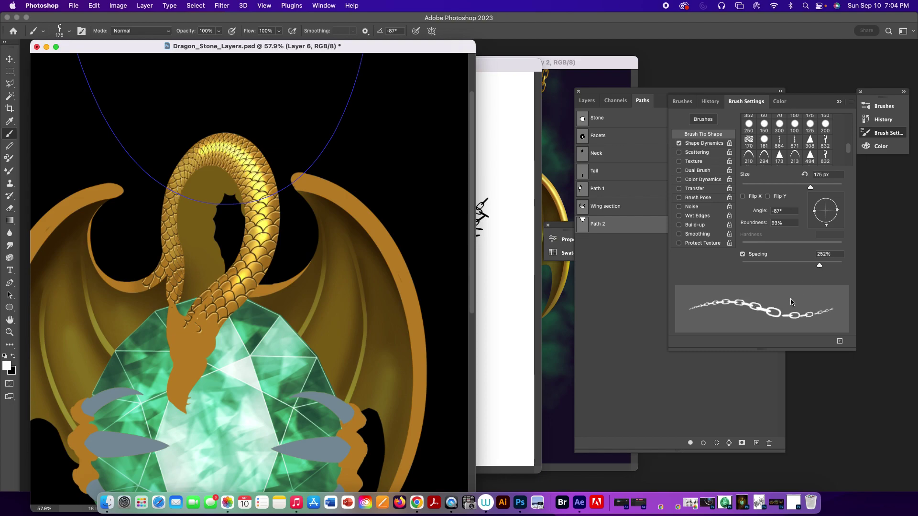
Stroke Path 2 with the chain link brush and compare the links with the finished pendant in Dragon_Stone_Layers.psdc.
{"action": "left_click", "coordinate": [735, 402]}
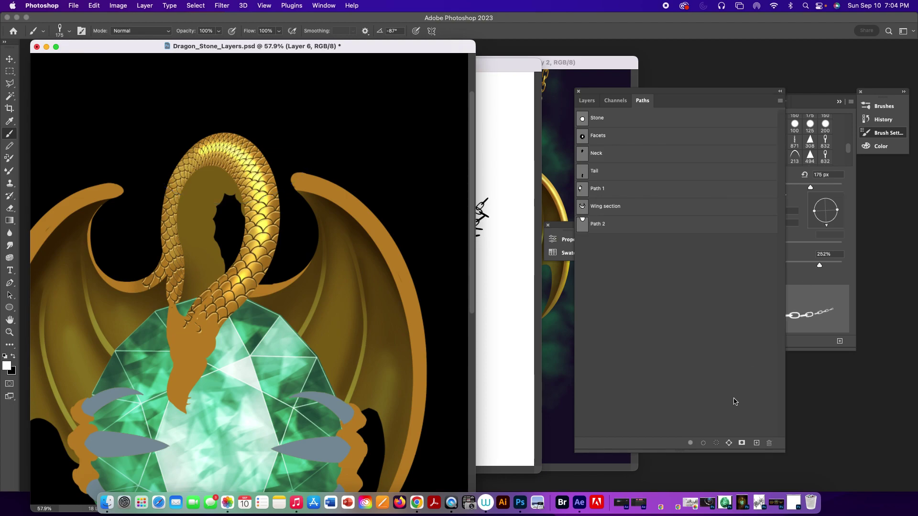
{"action": "left_click", "coordinate": [634, 227]}
{"action": "left_click", "coordinate": [703, 444]}
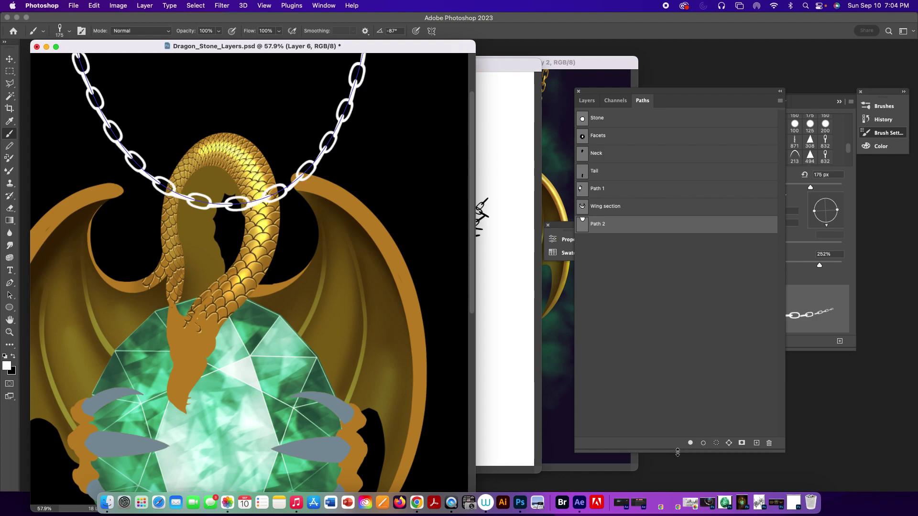
{"action": "left_click", "coordinate": [571, 67]}
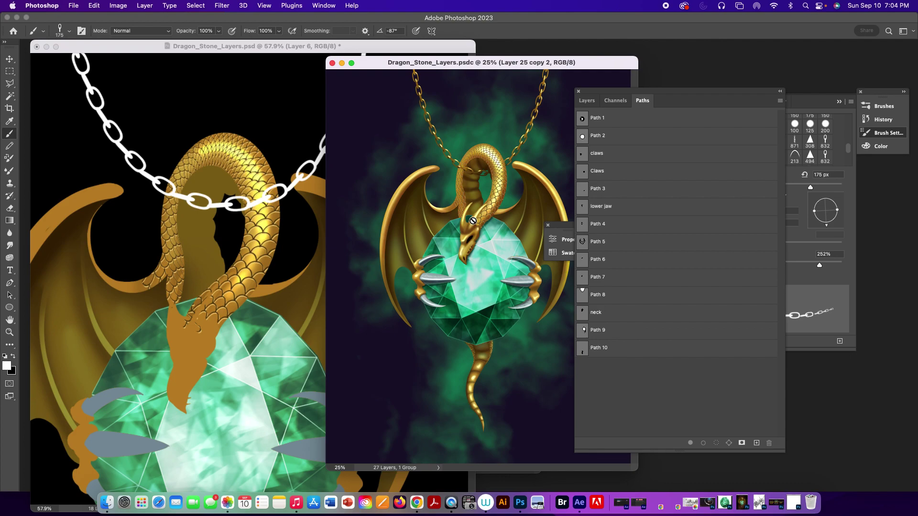
{"action": "left_click", "coordinate": [313, 46]}
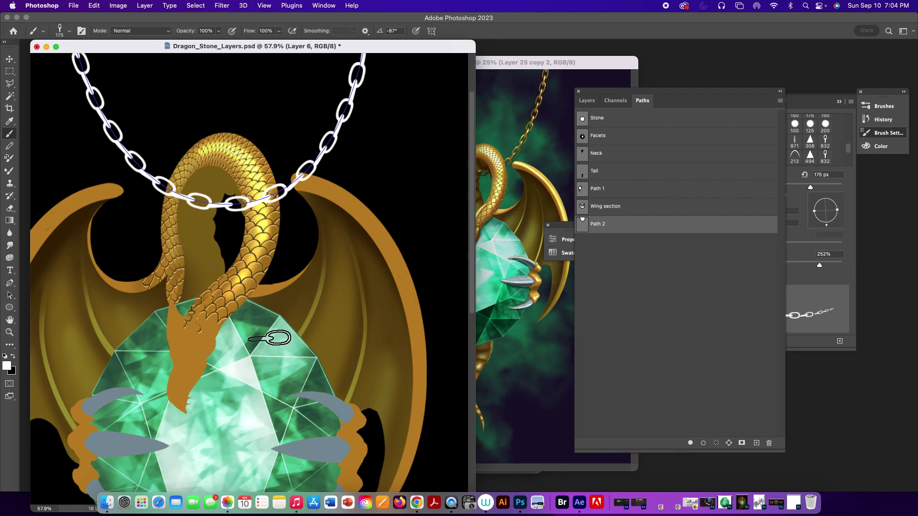
Set the chain link brush tip's angle to -90°.
{"action": "left_click", "coordinate": [822, 273]}
{"action": "left_click_drag", "start_coordinate": [826, 223], "coordinate": [826, 226]}
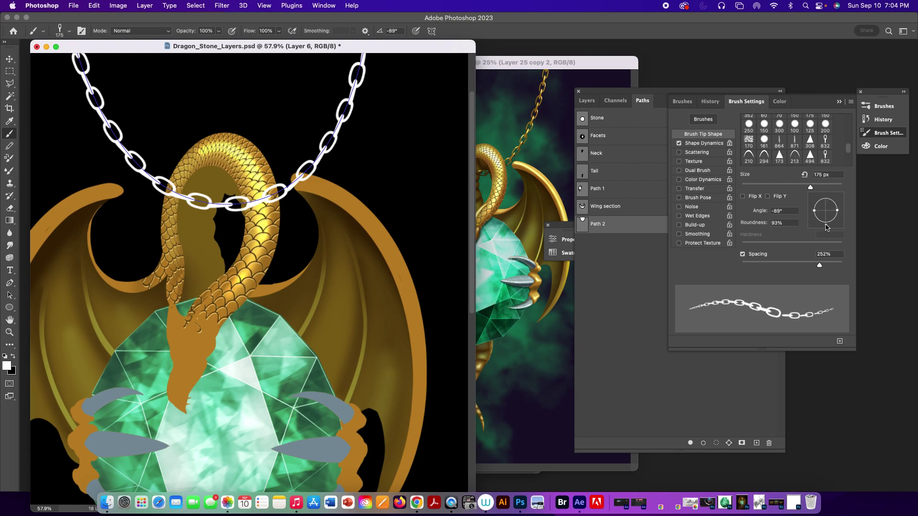
{"action": "left_click", "coordinate": [783, 211]}
{"action": "type", "text": "-90"}
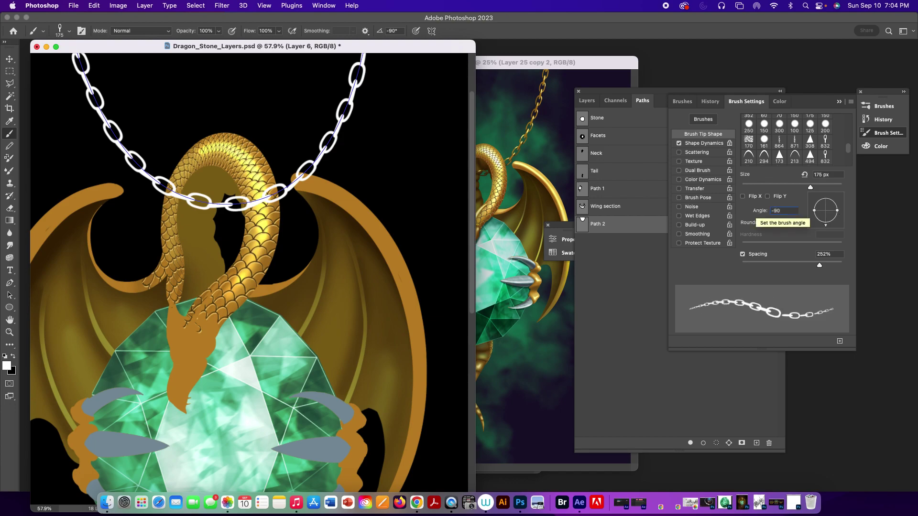
{"action": "left_click", "coordinate": [646, 99]}
{"action": "left_click", "coordinate": [589, 103]}
{"action": "left_click_drag", "start_coordinate": [646, 161], "coordinate": [735, 445]}
{"action": "key", "text": "super+a"}
{"action": "key", "text": "BackSpace"}
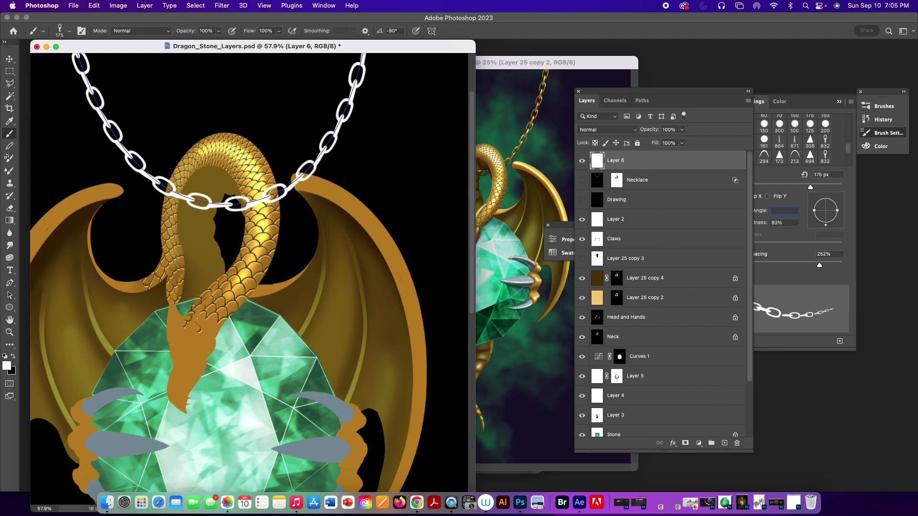
{"action": "left_click", "coordinate": [673, 161]}
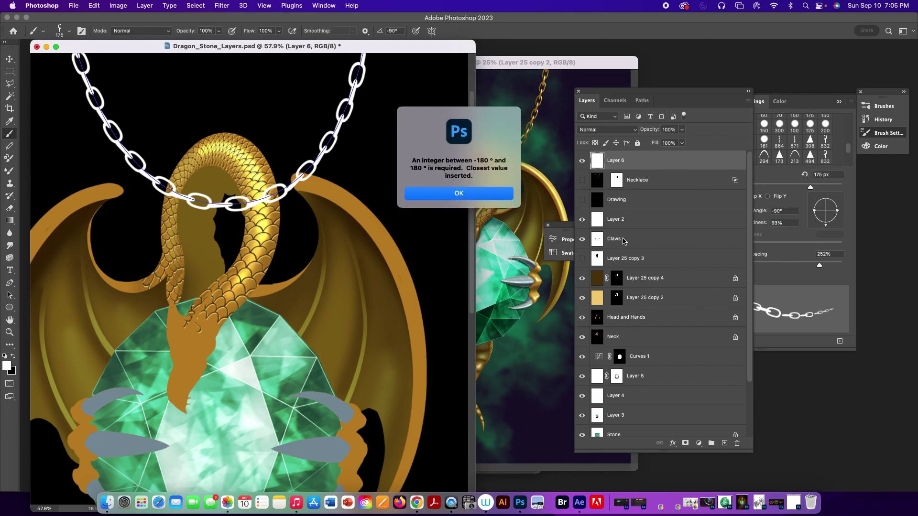
{"action": "key", "text": "Return"}
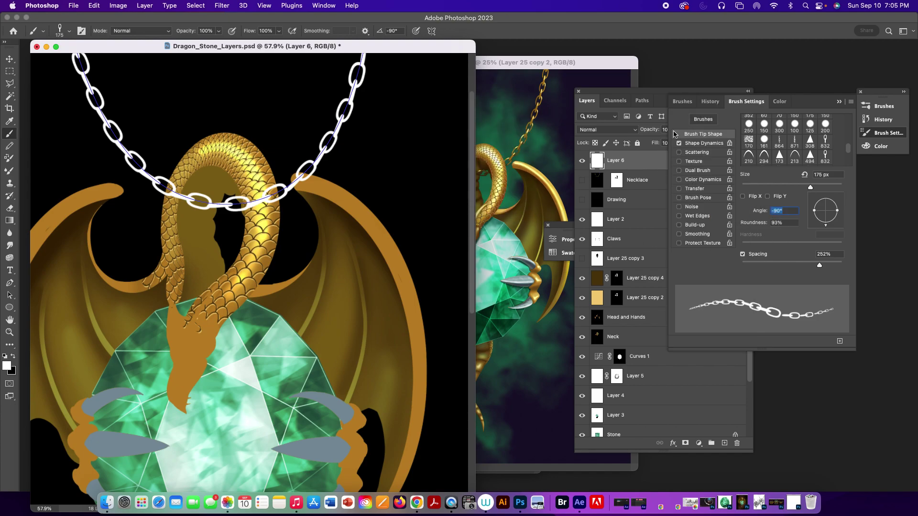
Set the chain link brush tip to 252% spacing and a 90° angle.
{"action": "left_click", "coordinate": [781, 262]}
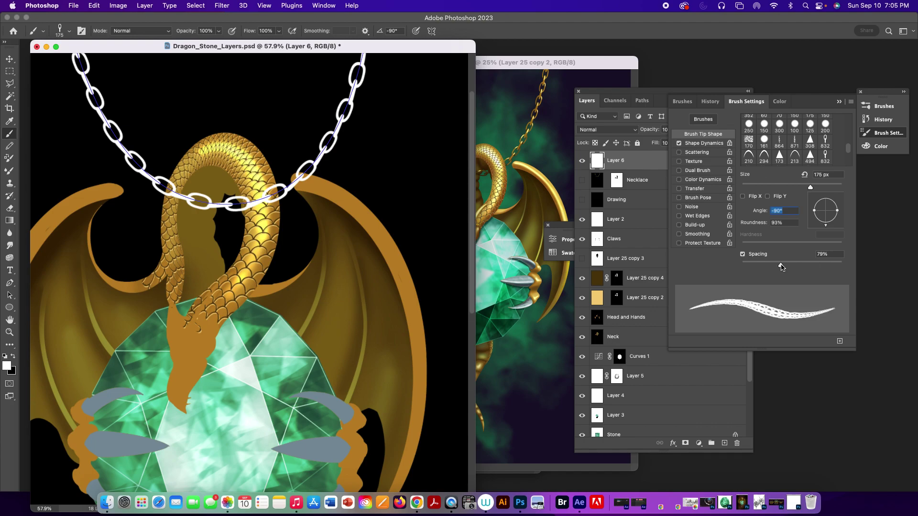
{"action": "left_click_drag", "start_coordinate": [782, 265], "coordinate": [819, 265]}
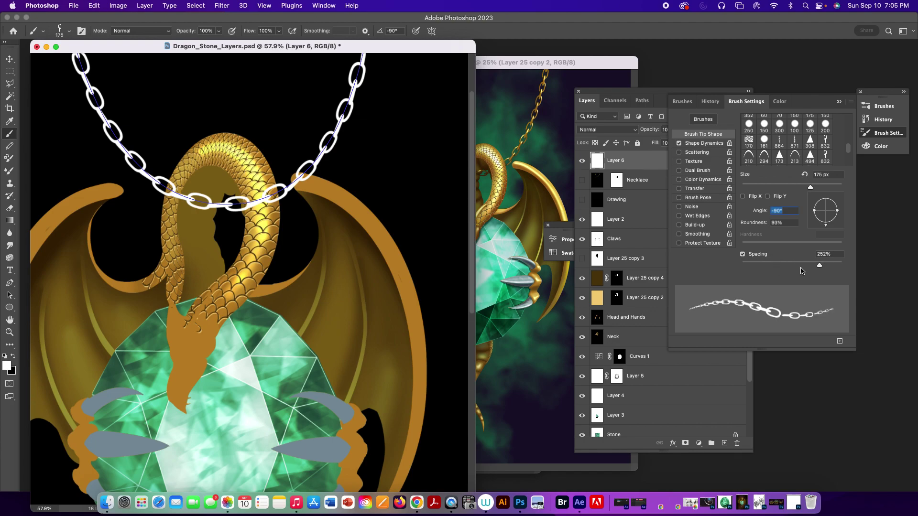
{"action": "key", "text": "BackSpace"}
{"action": "left_click", "coordinate": [656, 96]}
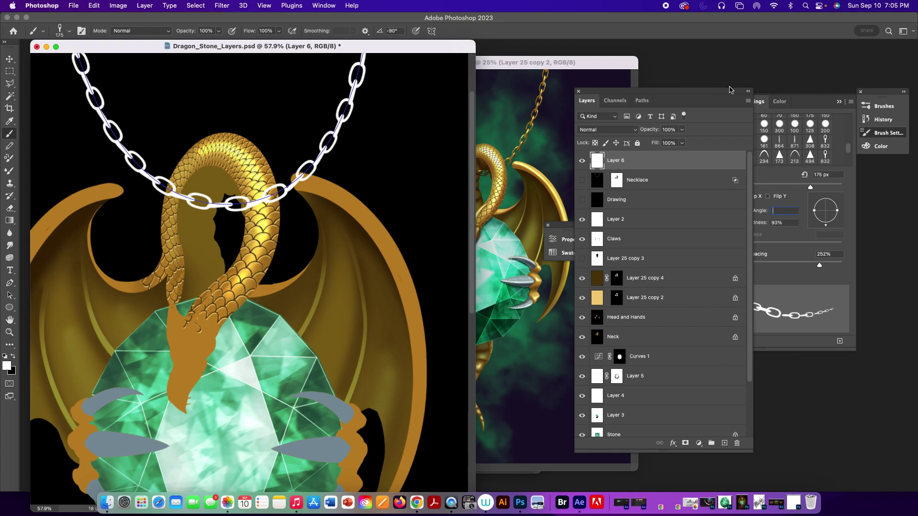
{"action": "left_click", "coordinate": [792, 206]}
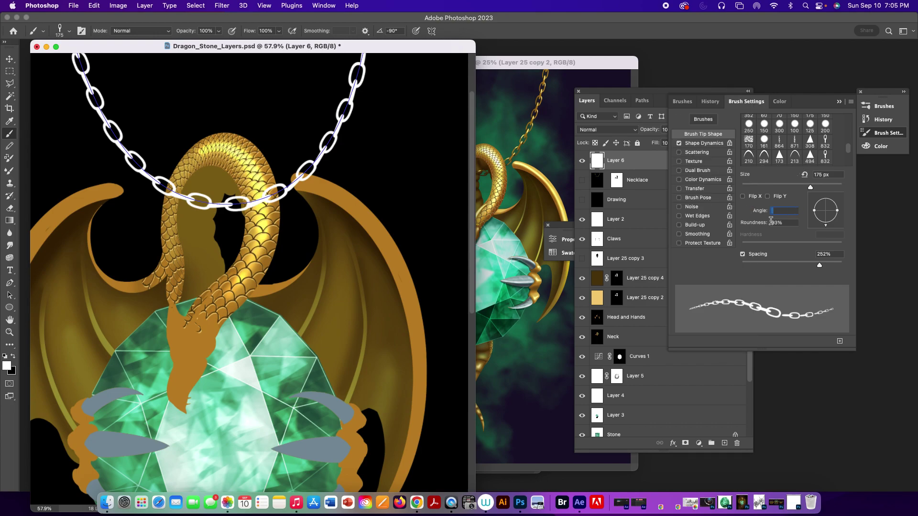
{"action": "type", "text": "90"}
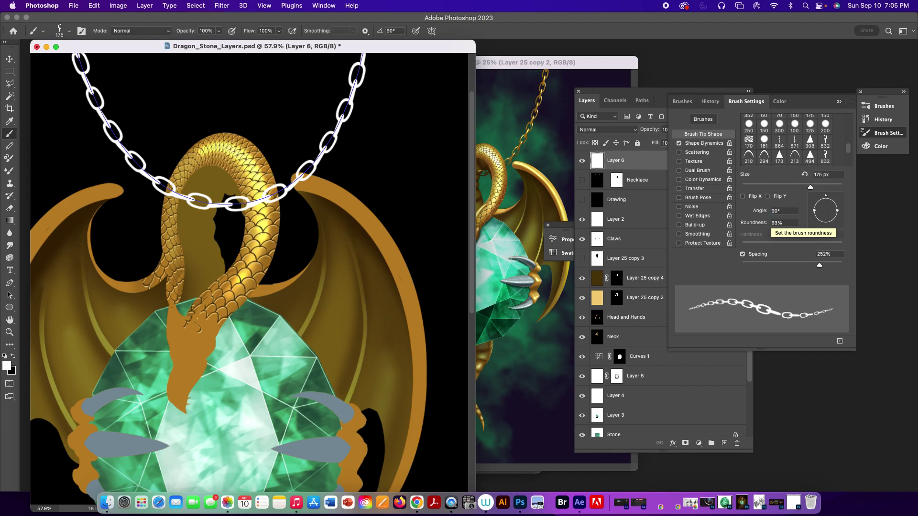
Delete Layer 6 with the old painted chain and add a new empty layer above Necklace.
{"action": "left_click", "coordinate": [635, 163]}
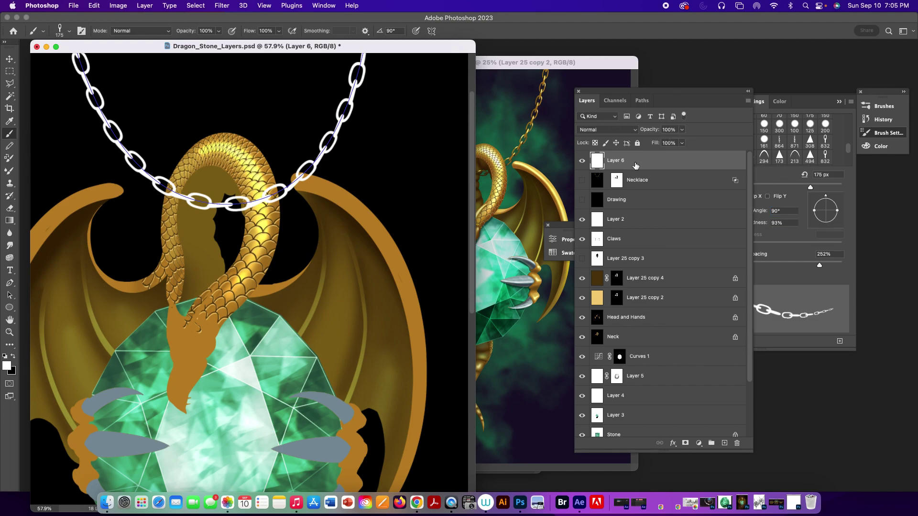
{"action": "left_click", "coordinate": [737, 444]}
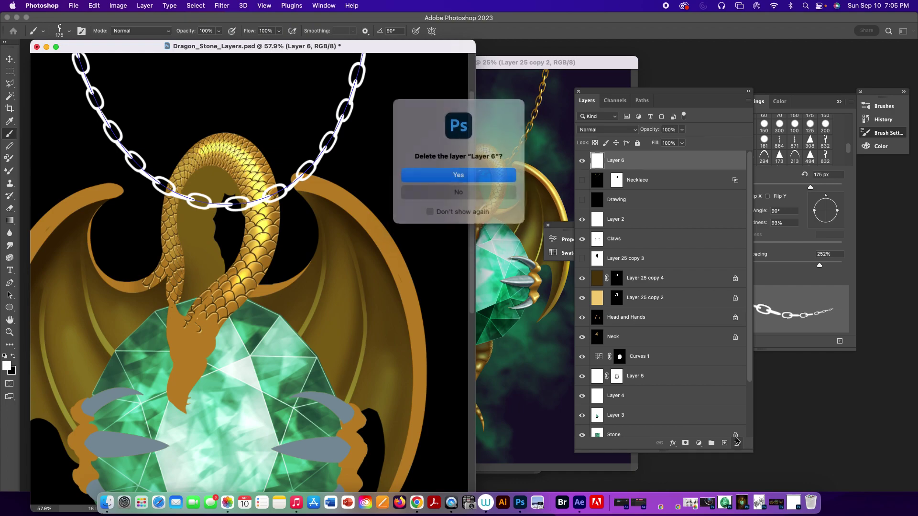
{"action": "key", "text": "Return"}
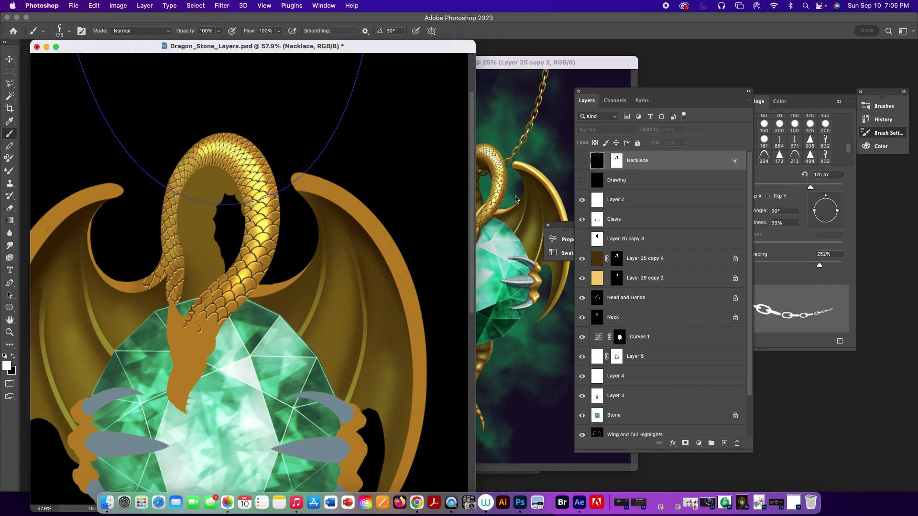
{"action": "left_click", "coordinate": [724, 443]}
Reduce the chain link brush to 125 px and stroke Path 2 with it on the new layer.
{"action": "left_click", "coordinate": [642, 100]}
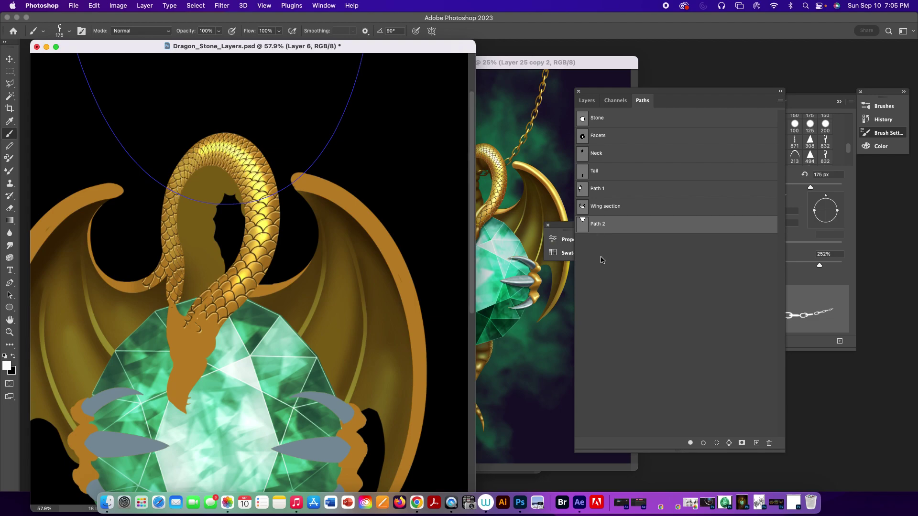
{"action": "left_click", "coordinate": [810, 235]}
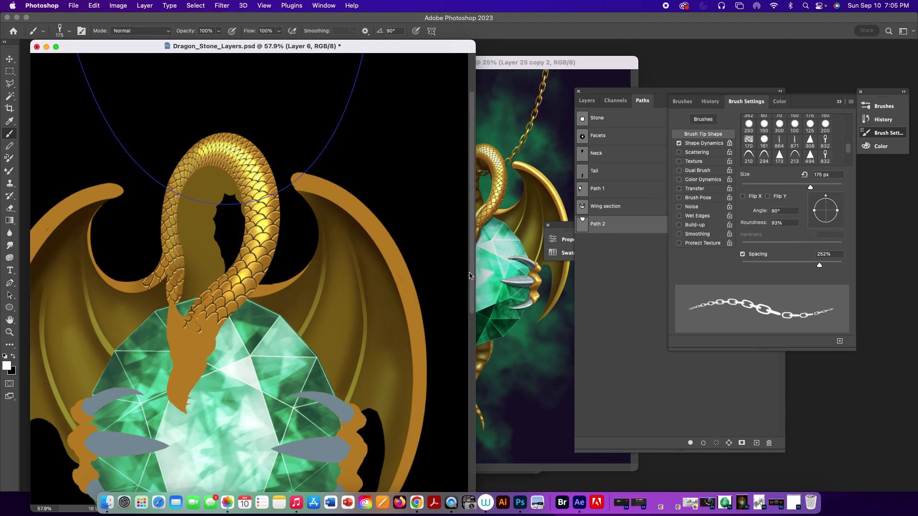
{"action": "key", "text": "bracketleft"}
{"action": "key", "text": "bracketleft"}
{"action": "key", "text": "bracketleft"}
{"action": "key", "text": "bracketright"}
{"action": "left_click", "coordinate": [704, 444]}
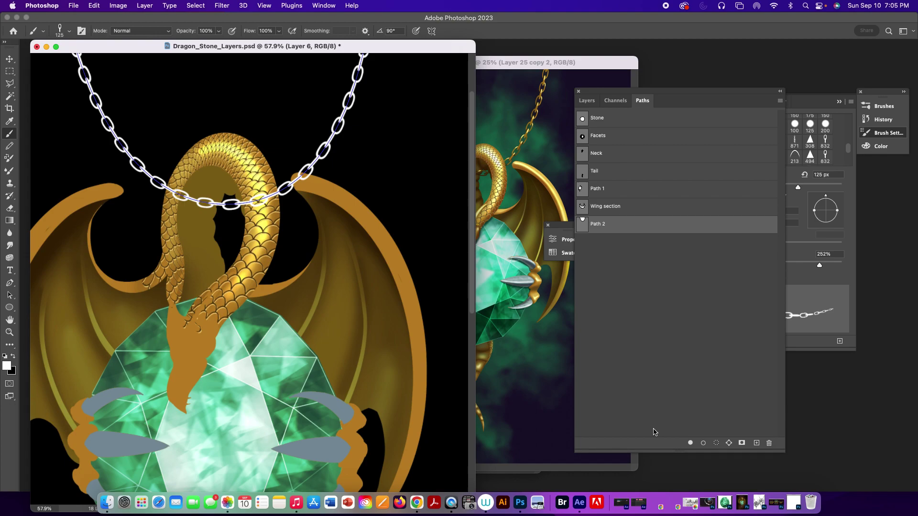
Nudge the painted chain slightly upward above the Path 2 curve.
{"action": "key", "text": "v"}
{"action": "key", "text": "Up"}
{"action": "key", "text": "Up"}
{"action": "key", "text": "Up"}
{"action": "key", "text": "Up"}
{"action": "key", "text": "Up"}
{"action": "key", "text": "Up"}
{"action": "key", "text": "Up"}
{"action": "key", "text": "Up"}
{"action": "key", "text": "Up"}
{"action": "key", "text": "Up"}
{"action": "key", "text": "Up"}
{"action": "key", "text": "Up"}
{"action": "key", "text": "Up"}
{"action": "key", "text": "Up"}
{"action": "key", "text": "Up"}
{"action": "key", "text": "Up"}
{"action": "key", "text": "Up"}
{"action": "key", "text": "Up"}
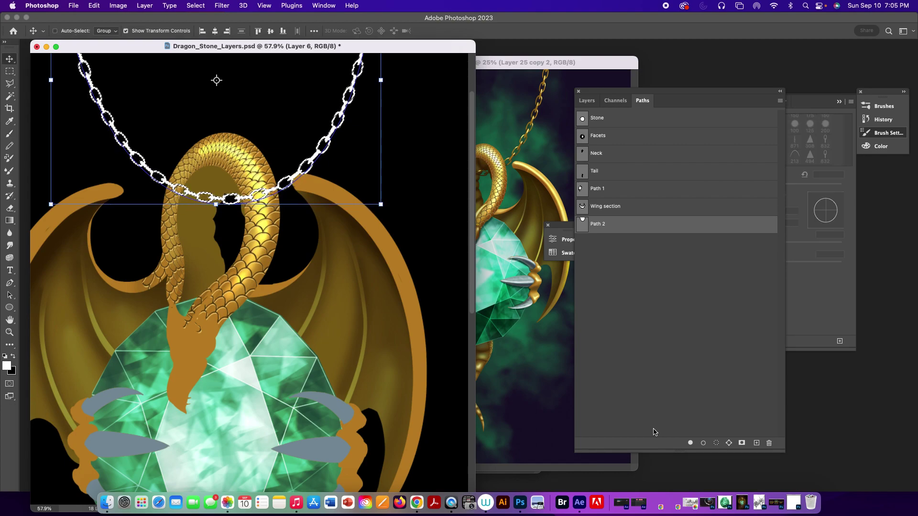
Lock Layer 6's transparent pixels and recolor the chain with the orange-gold sampled from the right wing's edge.
{"action": "left_click", "coordinate": [587, 100]}
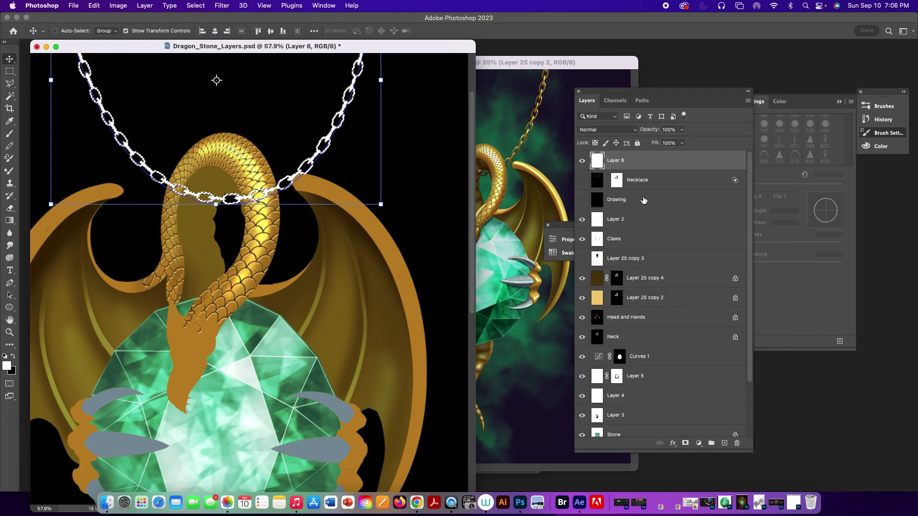
{"action": "left_click", "coordinate": [594, 143]}
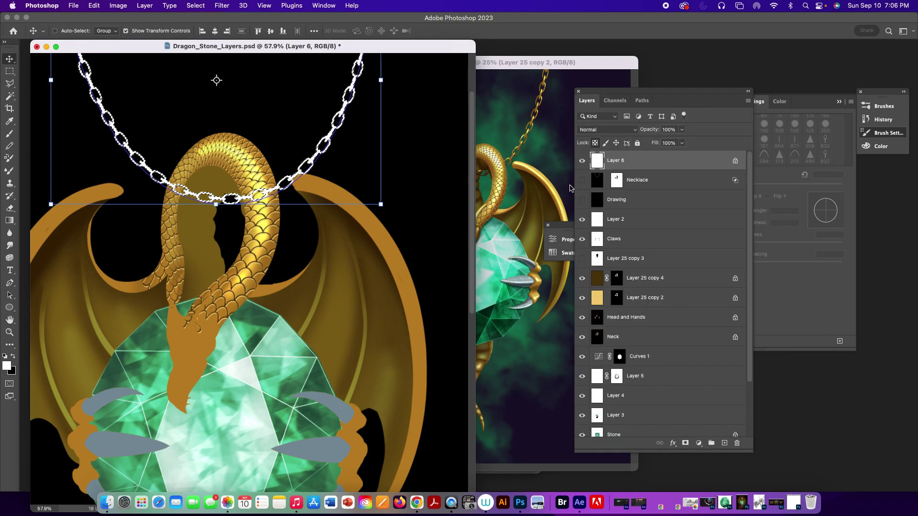
{"action": "key", "text": "i"}
{"action": "left_click", "coordinate": [348, 295]}
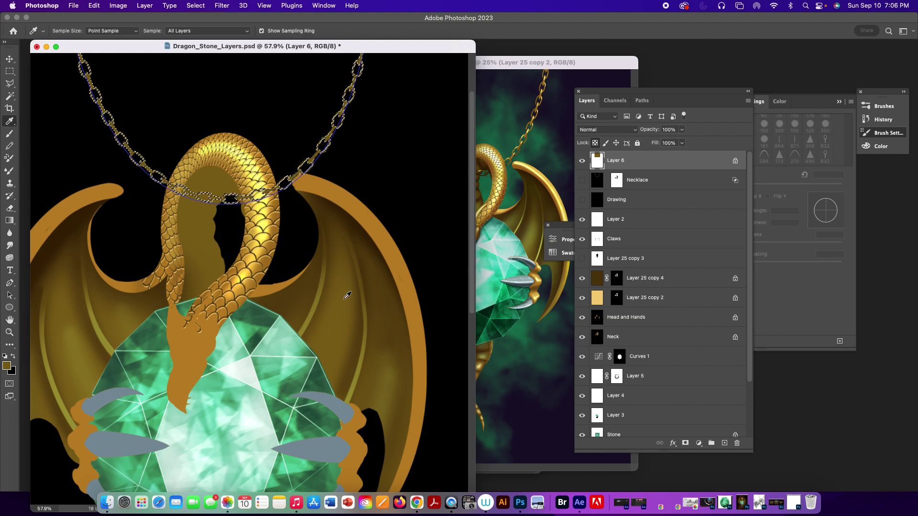
{"action": "left_click", "coordinate": [382, 246]}
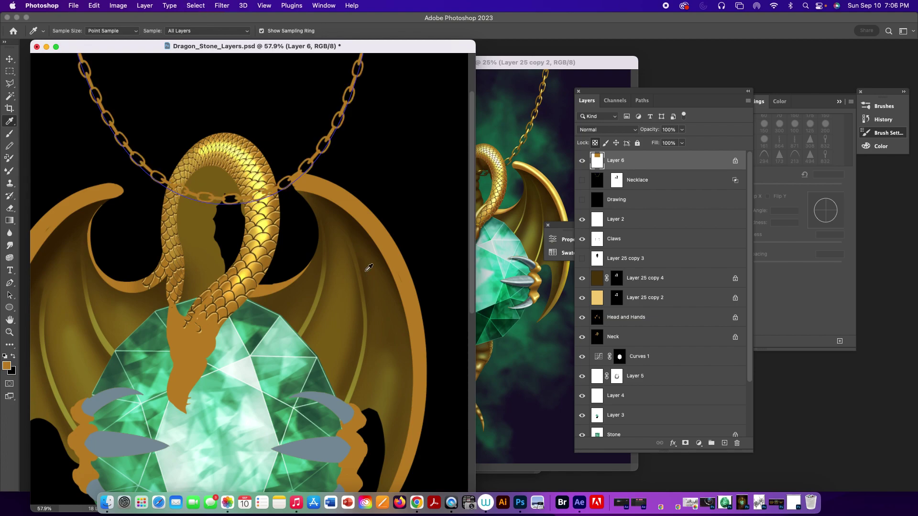
Deselect Path 2 and switch to the Soft Round brush from General Brushes.
{"action": "left_click", "coordinate": [642, 100]}
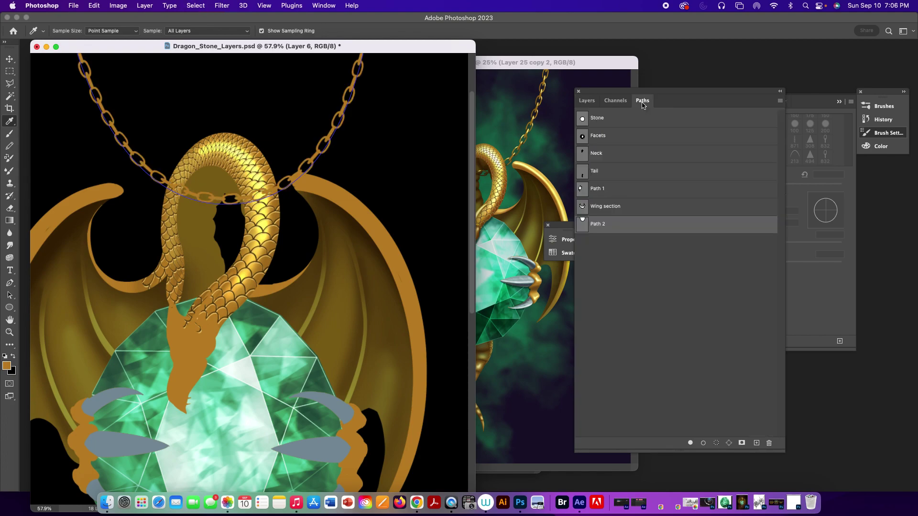
{"action": "left_click", "coordinate": [647, 282]}
{"action": "key", "text": "b"}
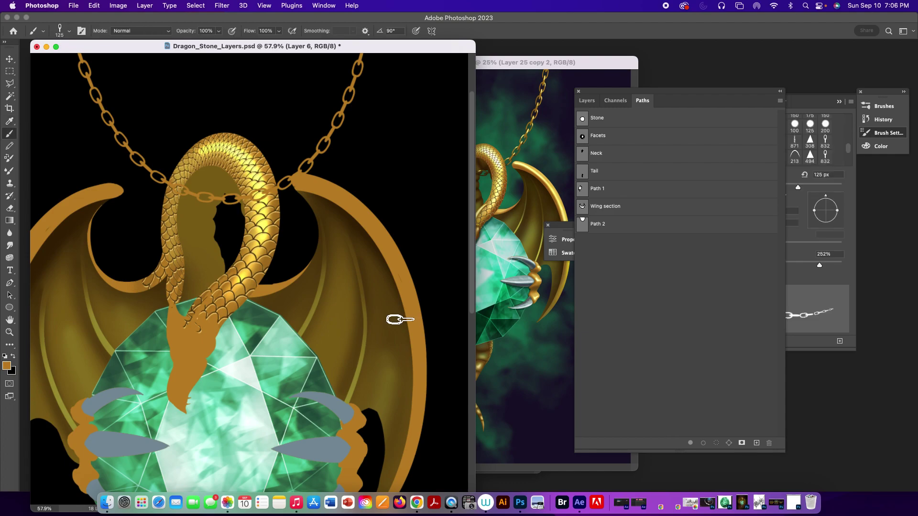
{"action": "left_click", "coordinate": [812, 105]}
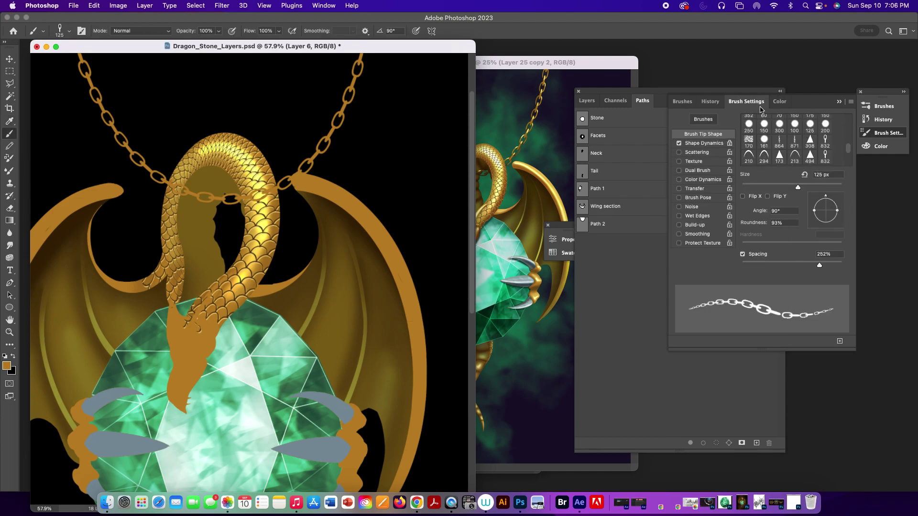
{"action": "left_click", "coordinate": [683, 101]}
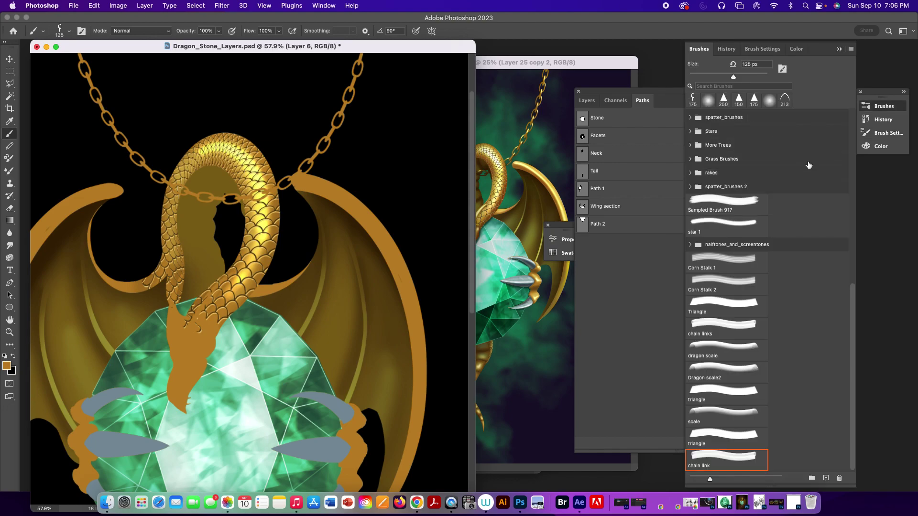
{"action": "left_click_drag", "start_coordinate": [852, 287], "coordinate": [851, 103]}
{"action": "left_click", "coordinate": [766, 134]}
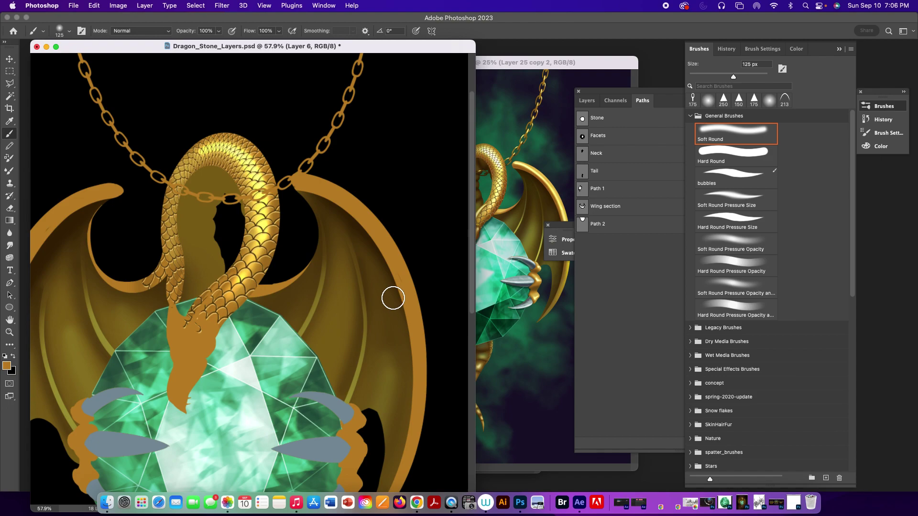
Shade the chain's lowest links around the dragon's neck with dark brown sampled from the right wing.
{"action": "left_click", "coordinate": [383, 252], "text": "alt"}
{"action": "left_click_drag", "start_coordinate": [182, 188], "coordinate": [282, 192]}
{"action": "left_click_drag", "start_coordinate": [151, 171], "coordinate": [173, 188]}
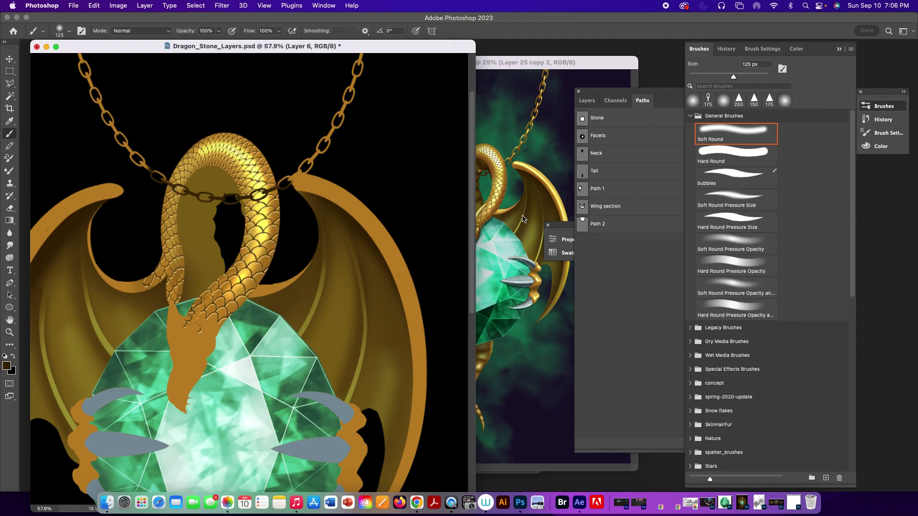
Add a mask to Layer 6 and hide the chain across the neck's right side within the Neck layer's outline.
{"action": "left_click", "coordinate": [586, 101]}
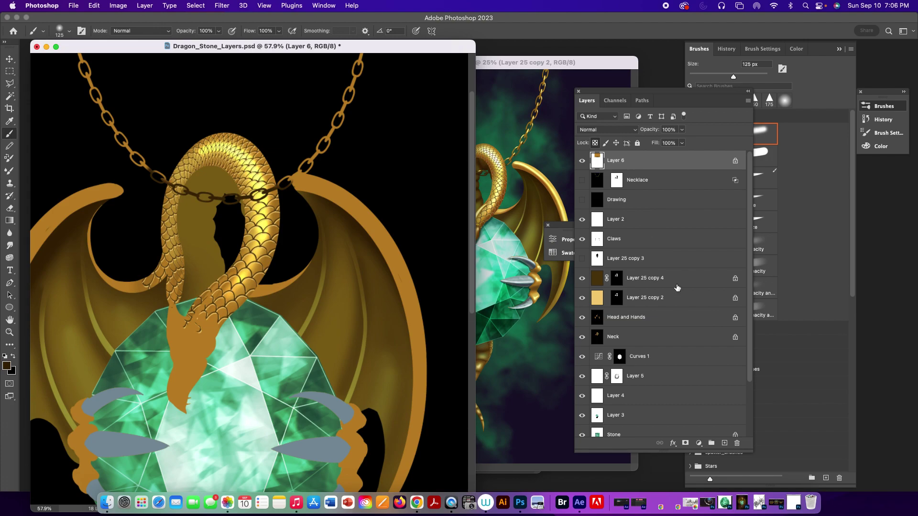
{"action": "left_click", "coordinate": [686, 443]}
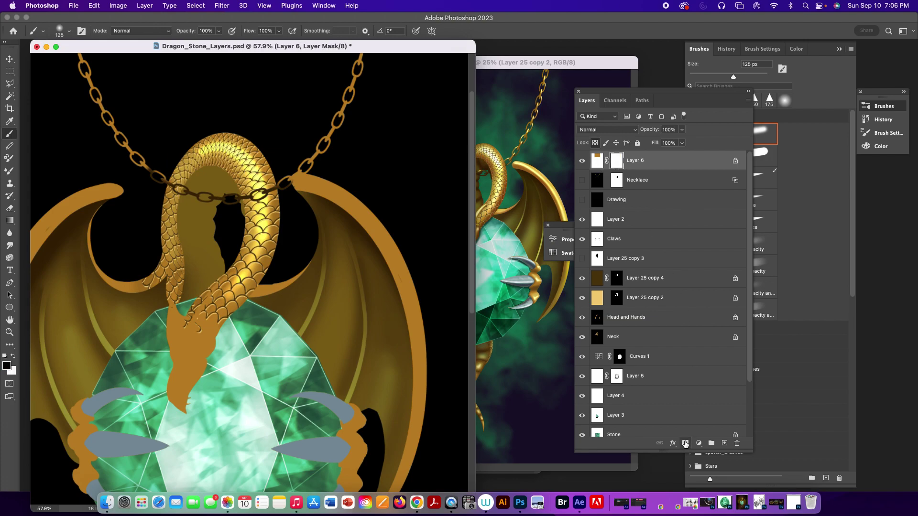
{"action": "left_click", "coordinate": [597, 337], "text": "super"}
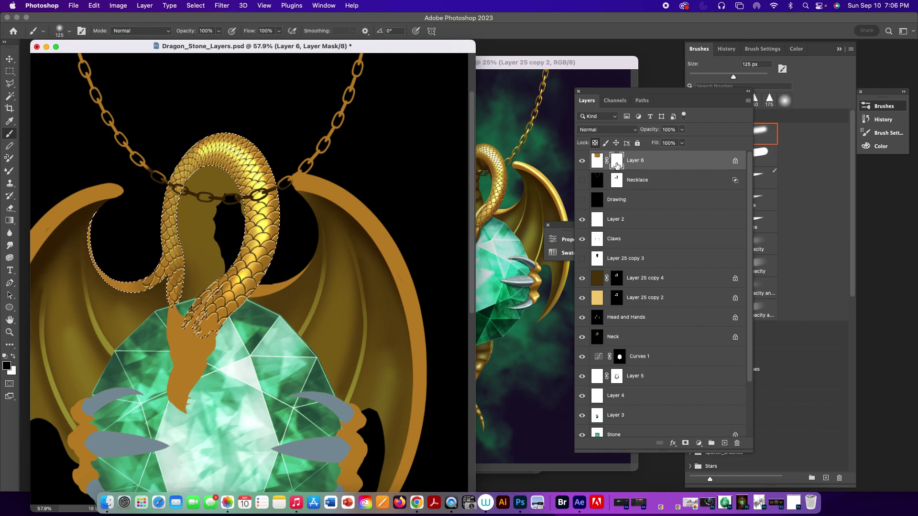
{"action": "left_click_drag", "start_coordinate": [258, 181], "coordinate": [258, 220]}
Load the Wings and tail layer's outline as a selection for masking Layer 6's chain at the right wing tip, and deselect it.
{"action": "left_click_drag", "start_coordinate": [749, 330], "coordinate": [751, 379]}
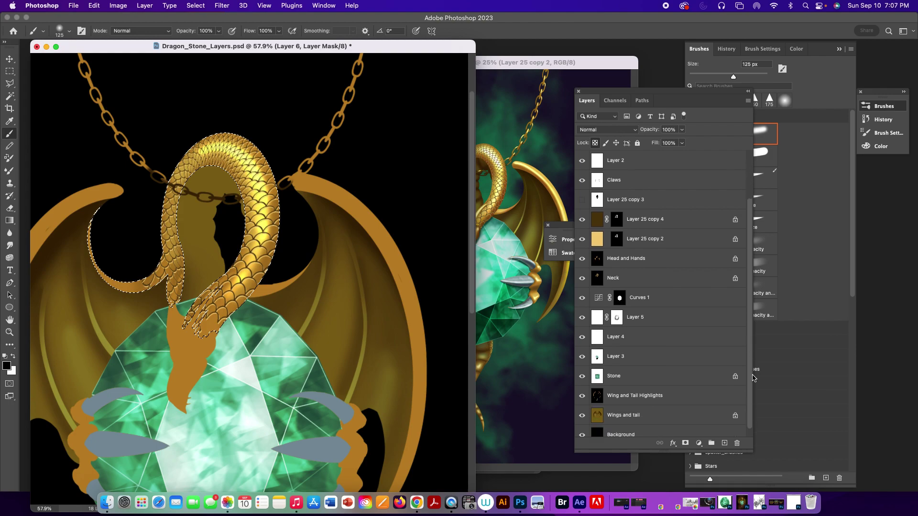
{"action": "left_click", "coordinate": [599, 417]}
{"action": "left_click", "coordinate": [598, 417], "text": "super"}
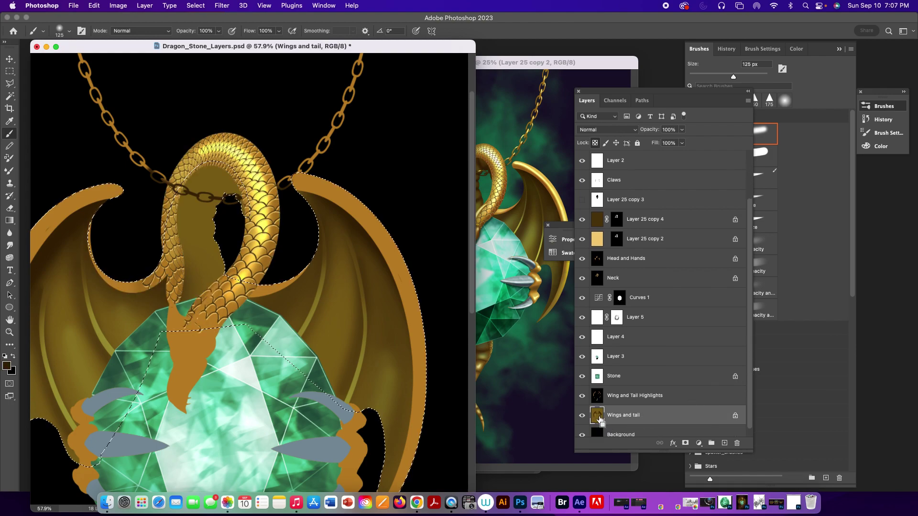
{"action": "left_click_drag", "start_coordinate": [749, 372], "coordinate": [750, 326]}
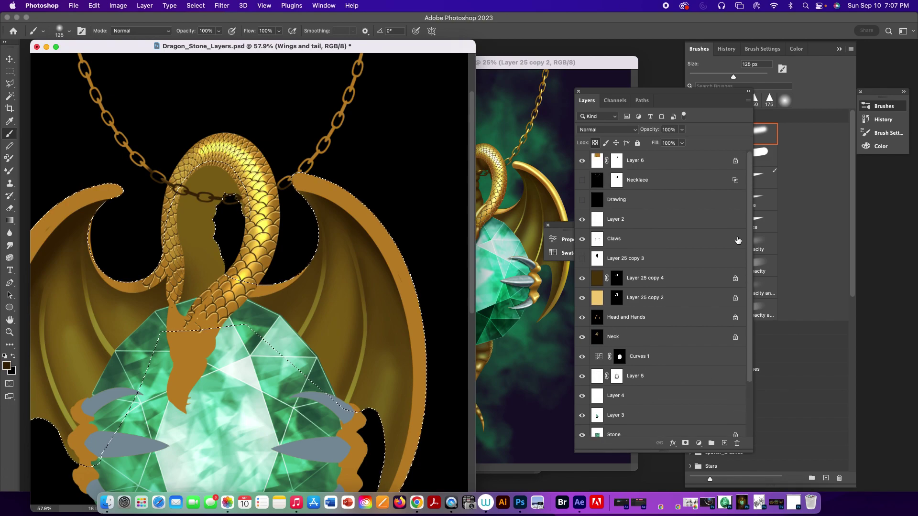
{"action": "left_click", "coordinate": [612, 163]}
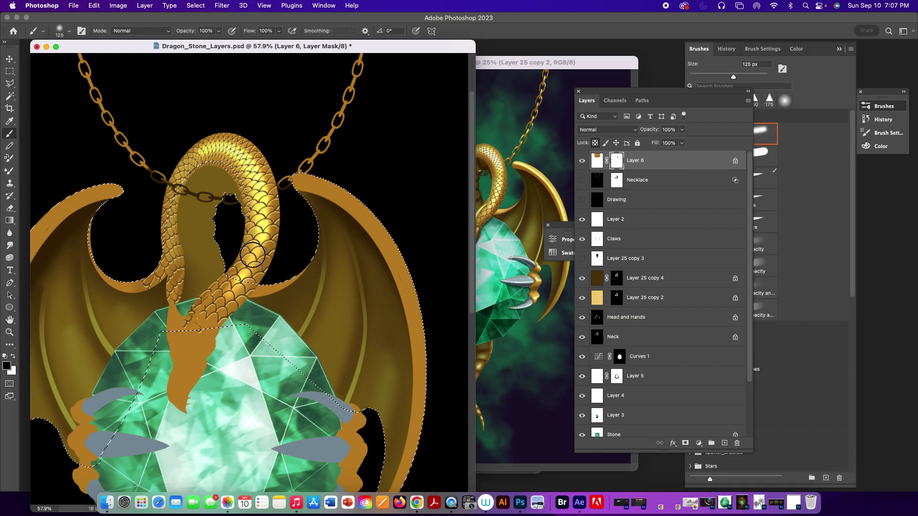
{"action": "key", "text": "super+d"}
{"action": "key", "text": "z"}
{"action": "mouse_move", "coordinate": [297, 180]}
{"action": "left_mouse_down"}
{"action": "mouse_move", "coordinate": [328, 221]}
{"action": "mouse_move", "coordinate": [340, 268]}
{"action": "left_mouse_up"}
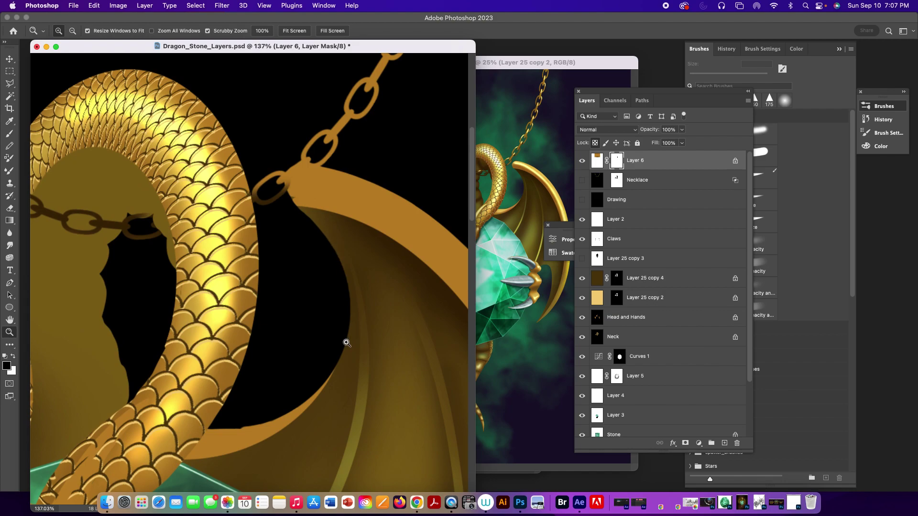
Check the chain beside the right wing in the reference painting and reduce the mask brush to about 30 px.
{"action": "left_click", "coordinate": [526, 144]}
{"action": "left_click_drag", "start_coordinate": [519, 146], "coordinate": [551, 202]}
{"action": "left_click", "coordinate": [286, 203]}
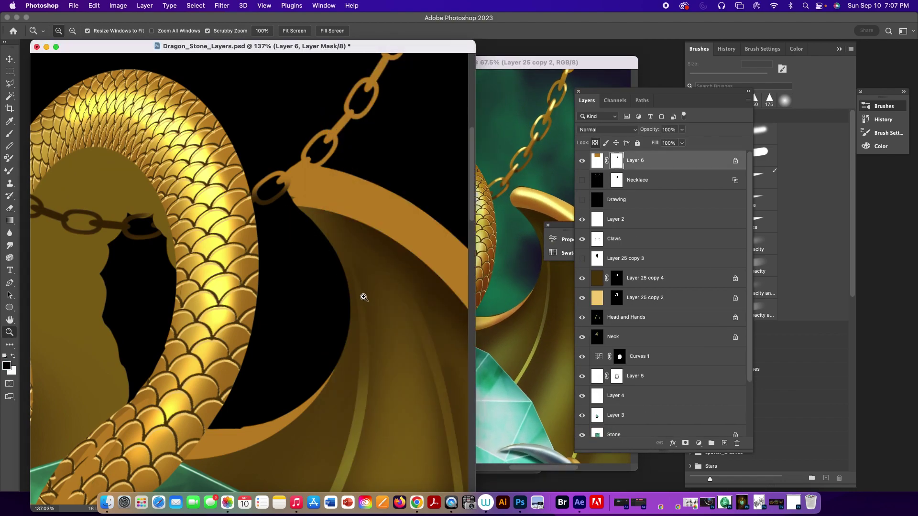
{"action": "key", "text": "b"}
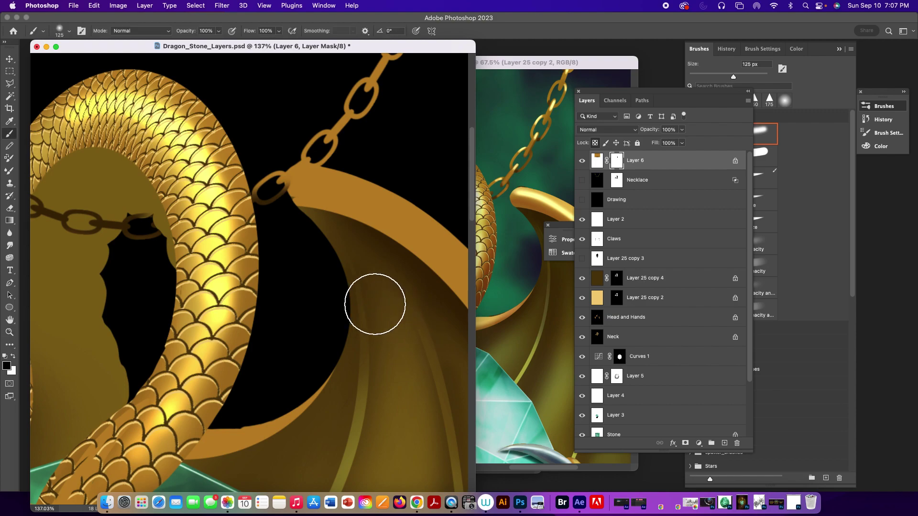
{"action": "key", "text": "bracketleft"}
{"action": "key", "text": "bracketleft"}
{"action": "key", "text": "bracketleft"}
{"action": "key", "text": "bracketleft"}
{"action": "key", "text": "bracketleft"}
{"action": "key", "text": "bracketleft"}
{"action": "key", "text": "bracketleft"}
{"action": "key", "text": "bracketleft"}
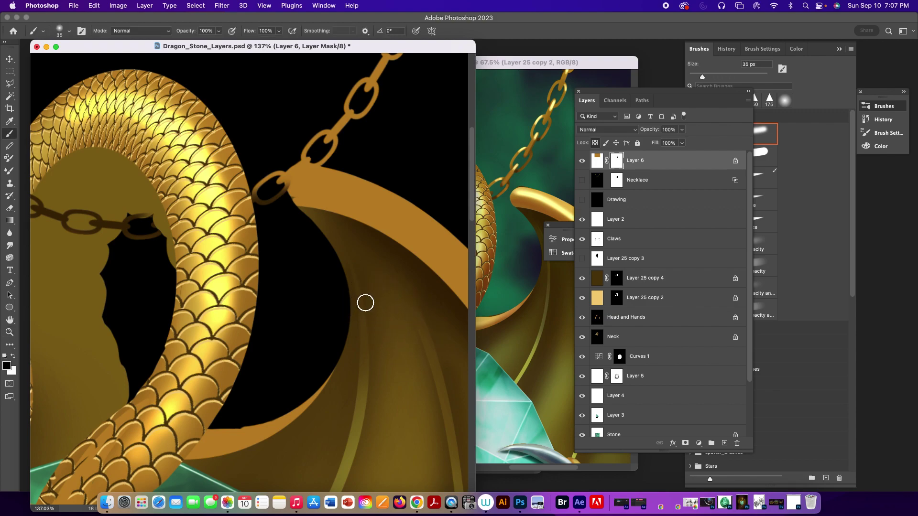
Turn off Shape Dynamics for the Soft Round brush and set its hardness to 62% and size to 10 px.
{"action": "left_click", "coordinate": [765, 141]}
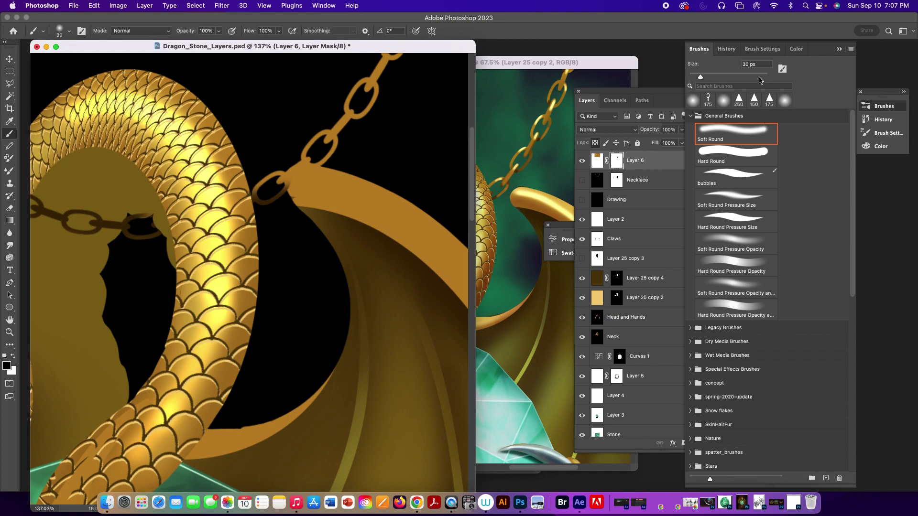
{"action": "left_click", "coordinate": [758, 50]}
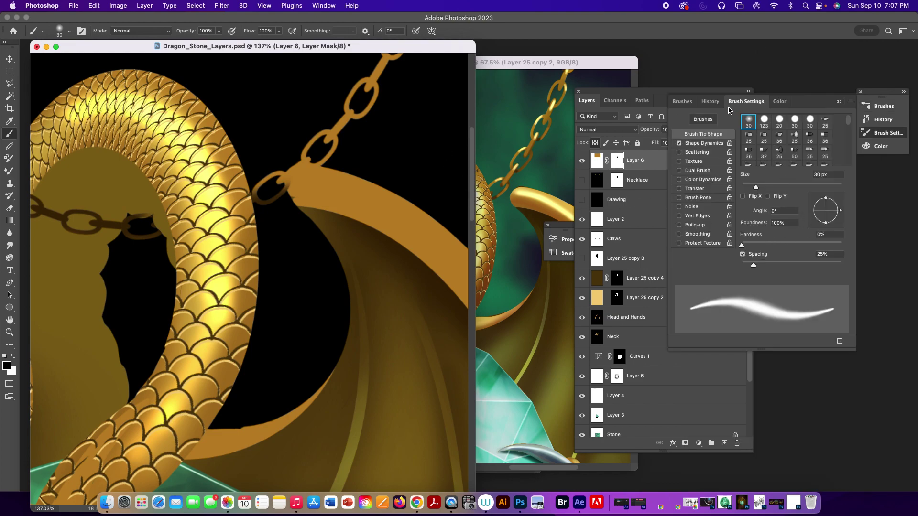
{"action": "left_click", "coordinate": [683, 101]}
{"action": "left_click", "coordinate": [679, 143]}
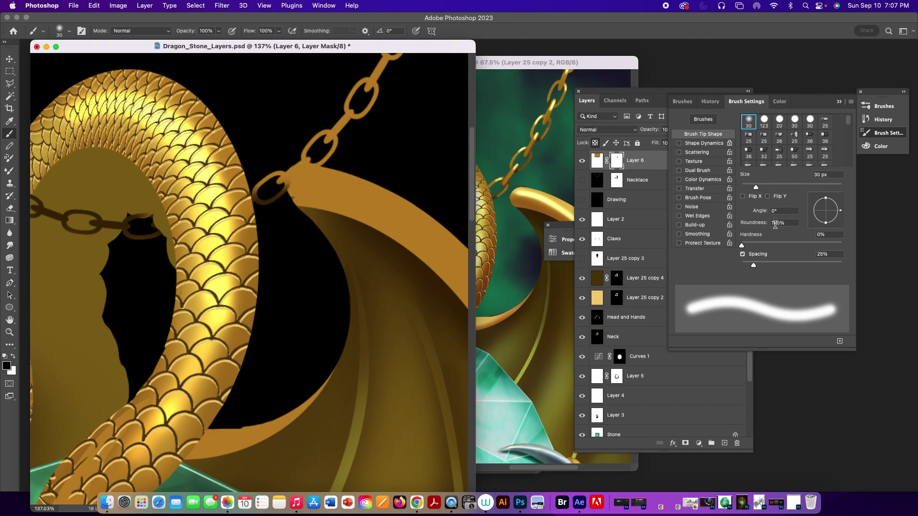
{"action": "left_click_drag", "start_coordinate": [746, 248], "coordinate": [802, 247]}
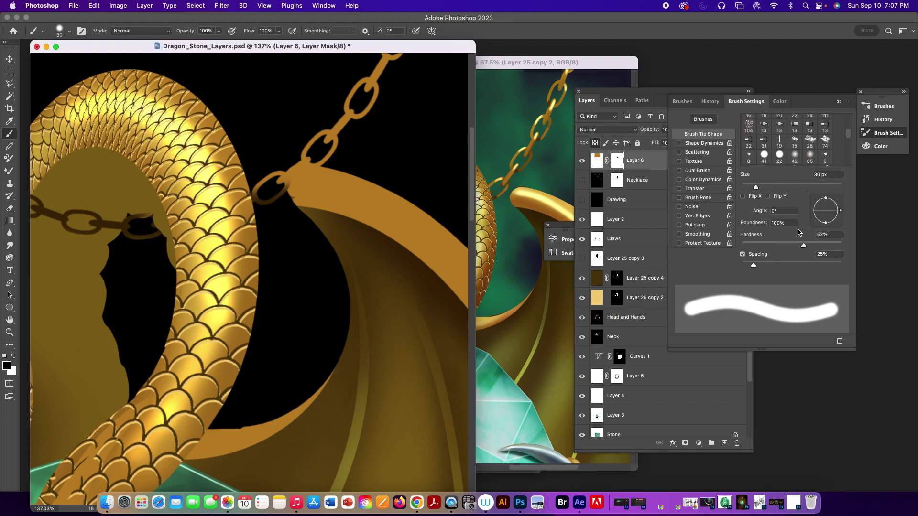
{"action": "key", "text": "bracketleft"}
{"action": "key", "text": "bracketleft"}
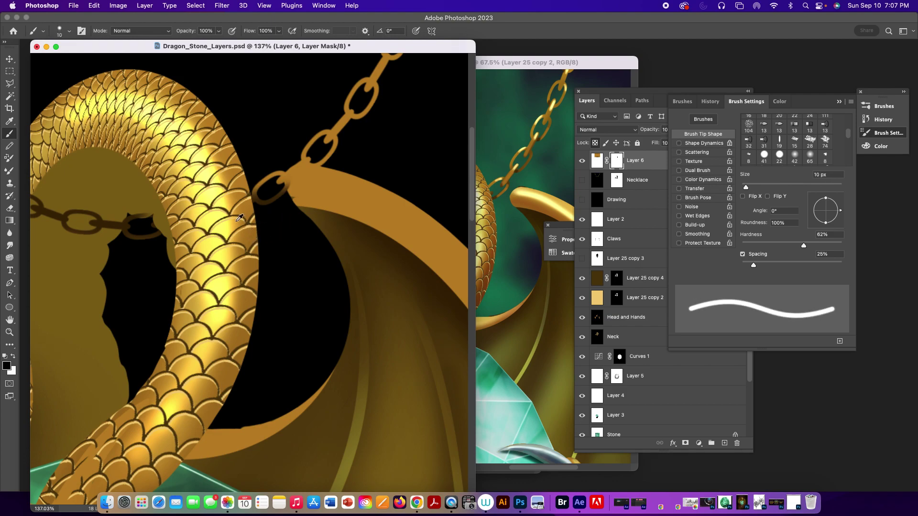
Paint dark brown shadows, sampled from the chain, where the links beside the right wing overlap on Layer 6.
{"action": "left_click", "coordinate": [284, 186], "text": "alt"}
{"action": "left_click", "coordinate": [597, 163]}
{"action": "key", "text": "super+z"}
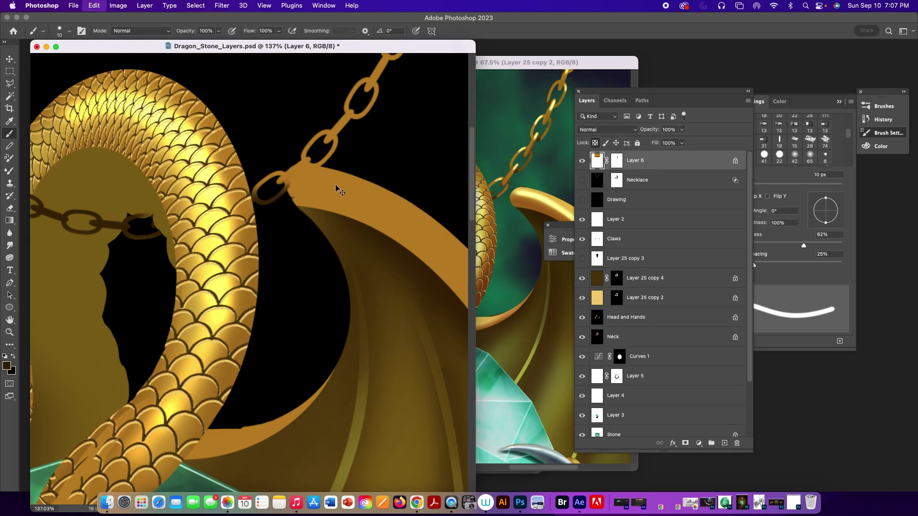
{"action": "mouse_move", "coordinate": [310, 168]}
{"action": "left_mouse_down"}
{"action": "mouse_move", "coordinate": [358, 112]}
{"action": "mouse_move", "coordinate": [365, 198]}
{"action": "mouse_move", "coordinate": [324, 190]}
{"action": "left_mouse_up"}
{"action": "key", "text": "super+z"}
{"action": "left_click_drag", "start_coordinate": [352, 146], "coordinate": [359, 135]}
{"action": "left_click_drag", "start_coordinate": [383, 79], "coordinate": [381, 86]}
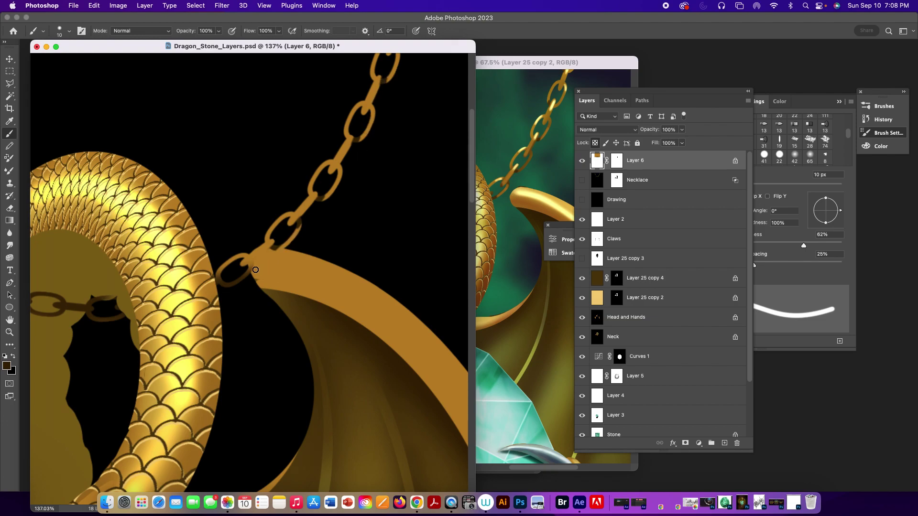
{"action": "left_click_drag", "start_coordinate": [248, 268], "coordinate": [258, 261]}
{"action": "left_click_drag", "start_coordinate": [340, 164], "coordinate": [332, 181]}
Highlight the right-hand chain links with light yellow sampled from the neck, using a 9 px Linear Dodge (Add) brush at 30% opacity.
{"action": "left_click", "coordinate": [138, 207], "text": "alt"}
{"action": "left_click", "coordinate": [151, 31]}
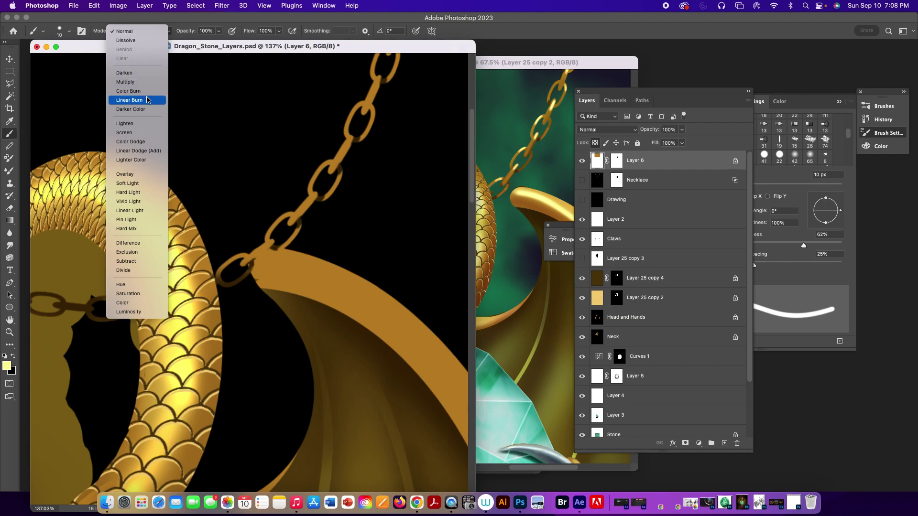
{"action": "left_click", "coordinate": [143, 151]}
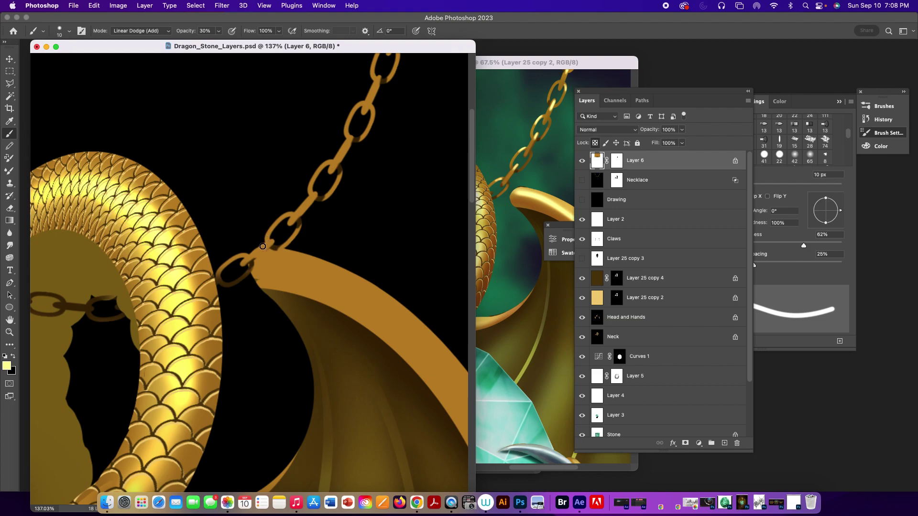
{"action": "key", "text": "bracketleft"}
{"action": "left_click_drag", "start_coordinate": [266, 244], "coordinate": [274, 239]}
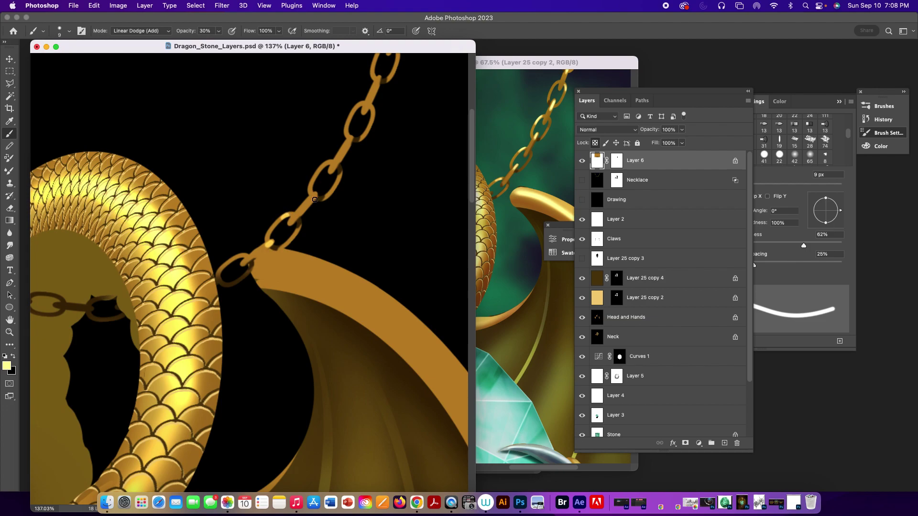
{"action": "left_click_drag", "start_coordinate": [312, 199], "coordinate": [314, 202]}
{"action": "left_click_drag", "start_coordinate": [347, 142], "coordinate": [348, 149]}
Show the working file and the reference painting at 25% and arrange them side by side for comparison.
{"action": "key", "text": "super+minus"}
{"action": "key", "text": "super+minus"}
{"action": "key", "text": "super+minus"}
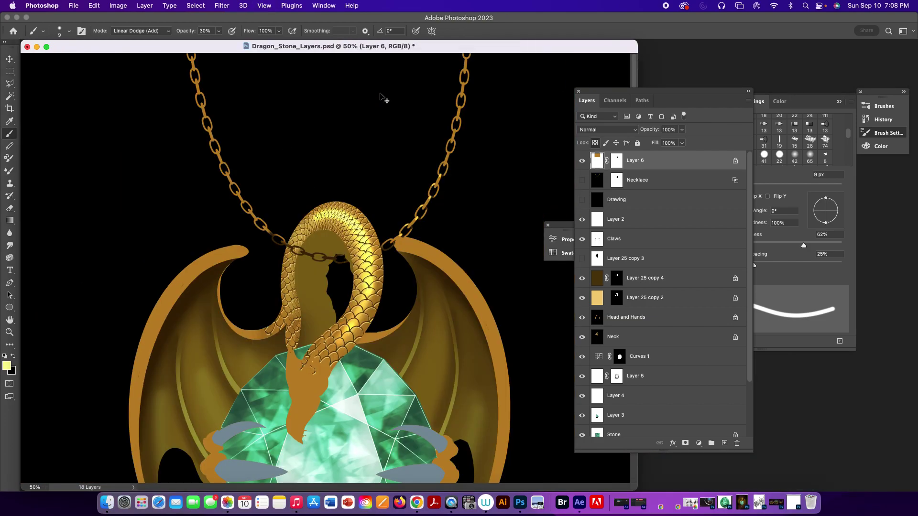
{"action": "key", "text": "super+minus"}
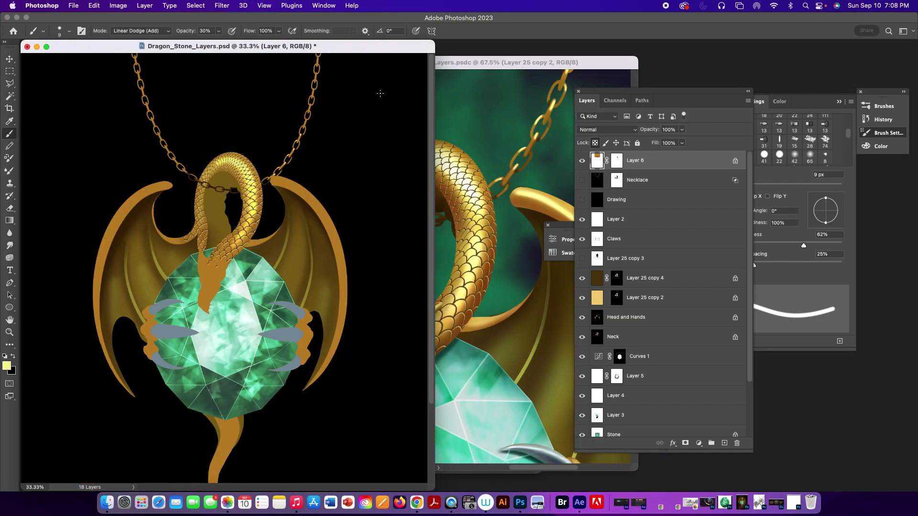
{"action": "key", "text": "super+minus"}
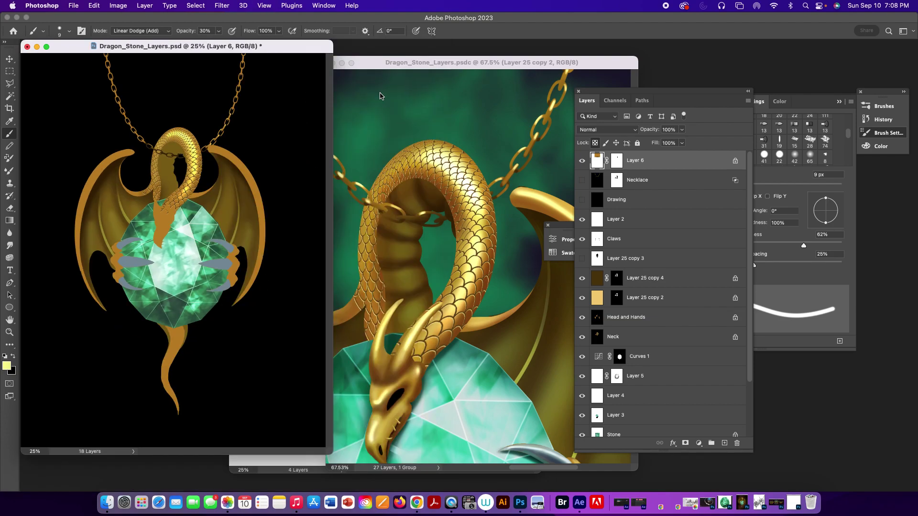
{"action": "left_click", "coordinate": [455, 68]}
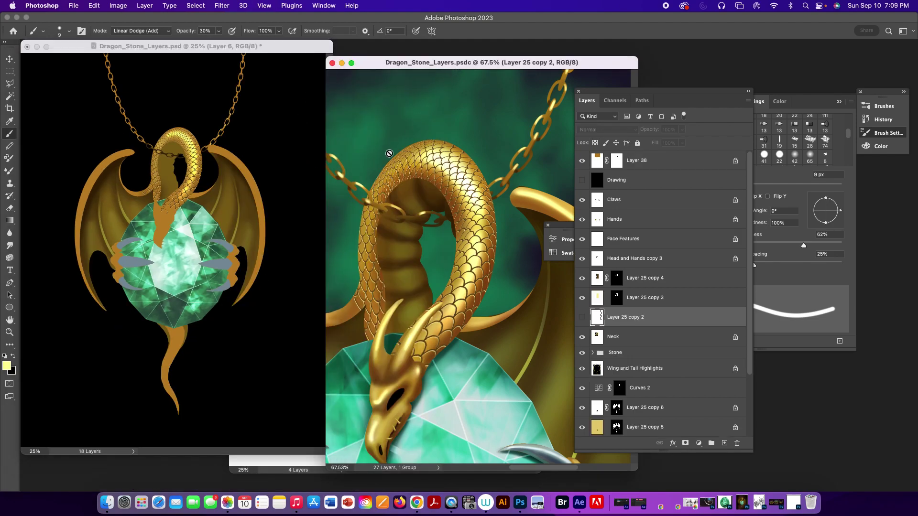
{"action": "left_click_drag", "start_coordinate": [378, 64], "coordinate": [470, 60]}
{"action": "key", "text": "super+minus"}
{"action": "key", "text": "super+minus"}
{"action": "key", "text": "super+minus"}
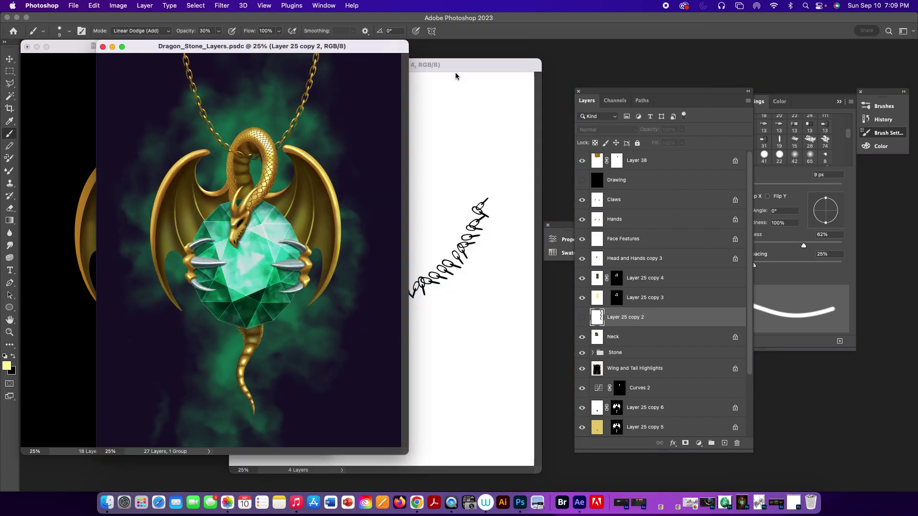
{"action": "left_click_drag", "start_coordinate": [340, 47], "coordinate": [557, 44]}
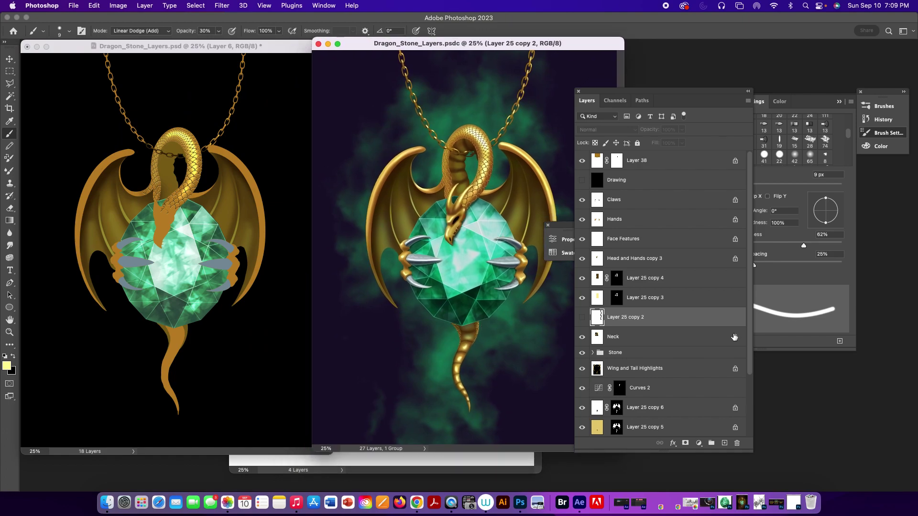
Add a new layer directly above the Background layer in Dragon_Stone_Layers.psd.
{"action": "left_click", "coordinate": [292, 50]}
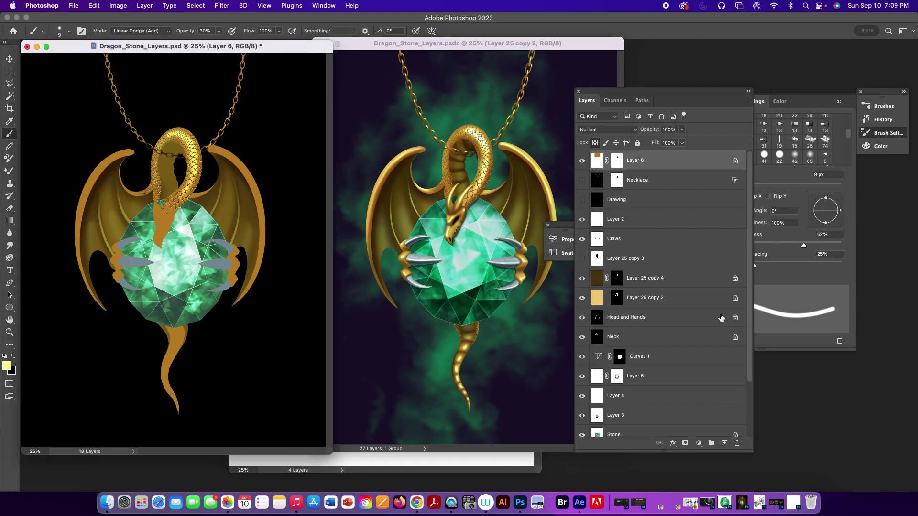
{"action": "left_click_drag", "start_coordinate": [747, 342], "coordinate": [746, 430]}
{"action": "left_click", "coordinate": [670, 430]}
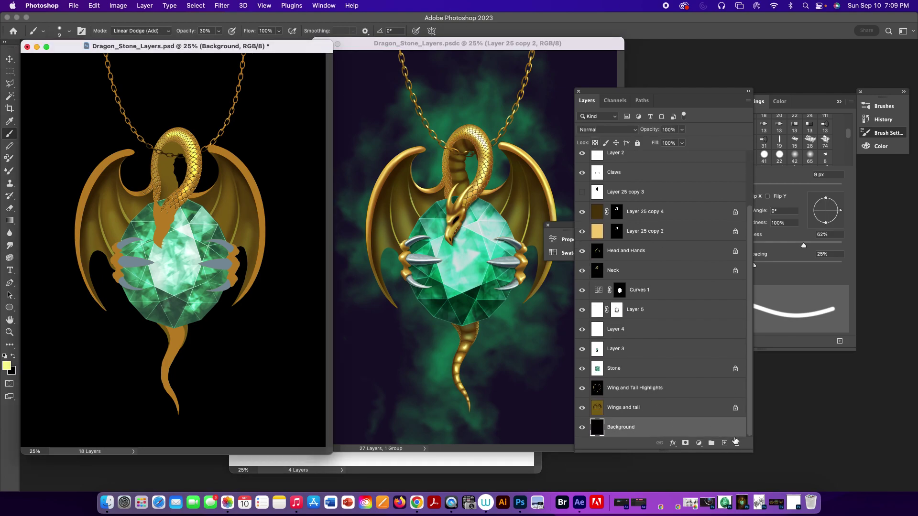
{"action": "left_click", "coordinate": [724, 444]}
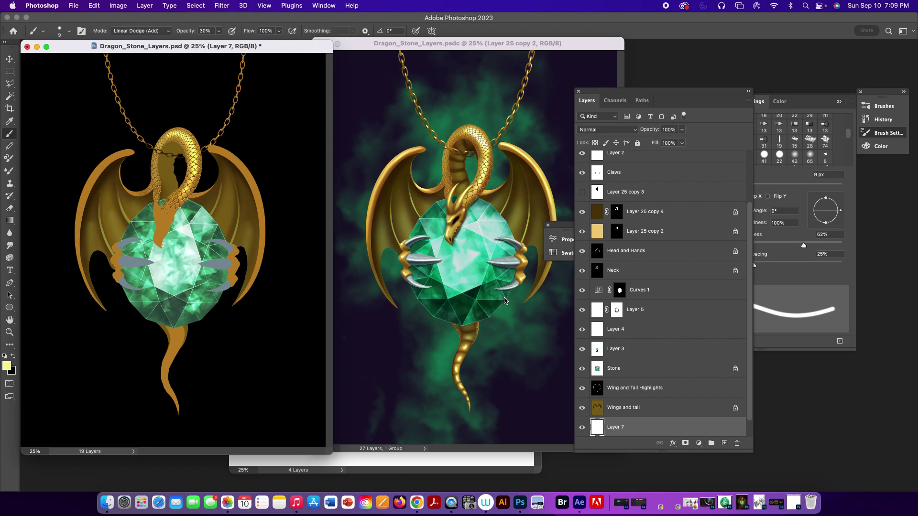
Choose the Kyle's Concept Brushes - Clouds Fat brush at 800 px.
{"action": "left_click", "coordinate": [69, 31]}
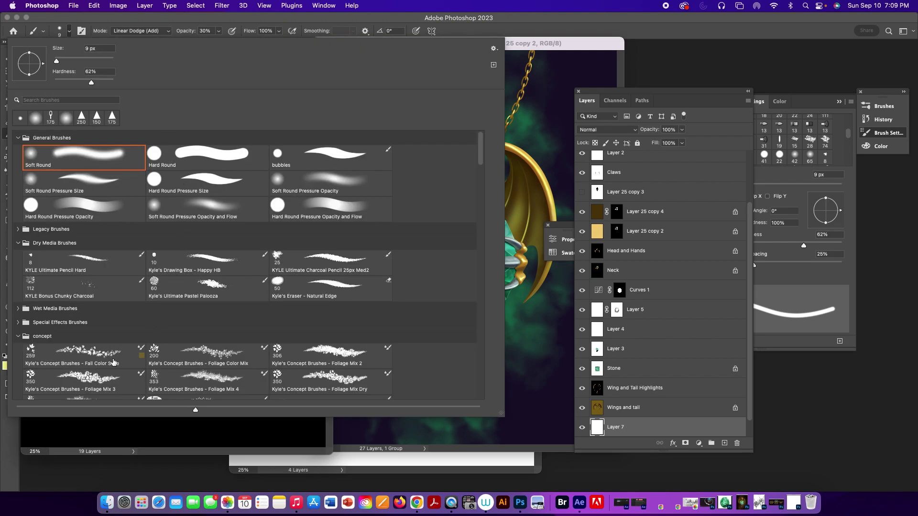
{"action": "left_click_drag", "start_coordinate": [481, 165], "coordinate": [476, 200]}
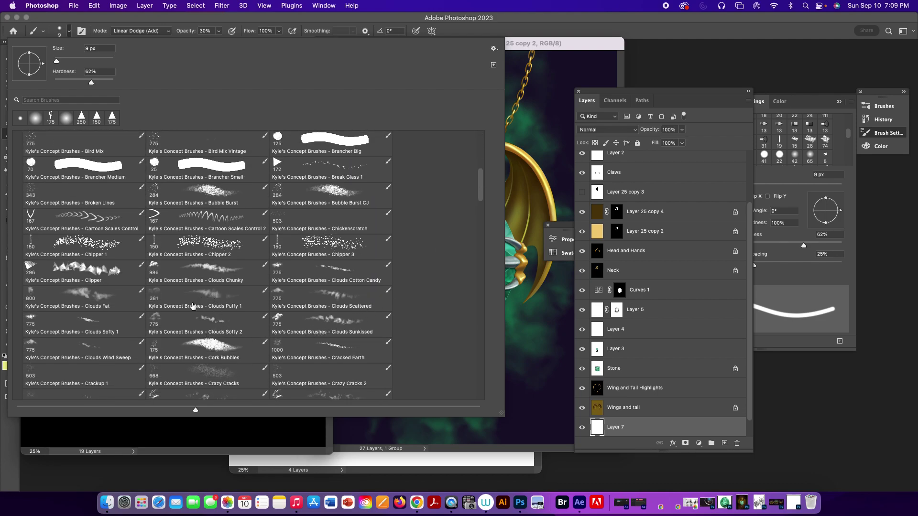
{"action": "left_click", "coordinate": [113, 299]}
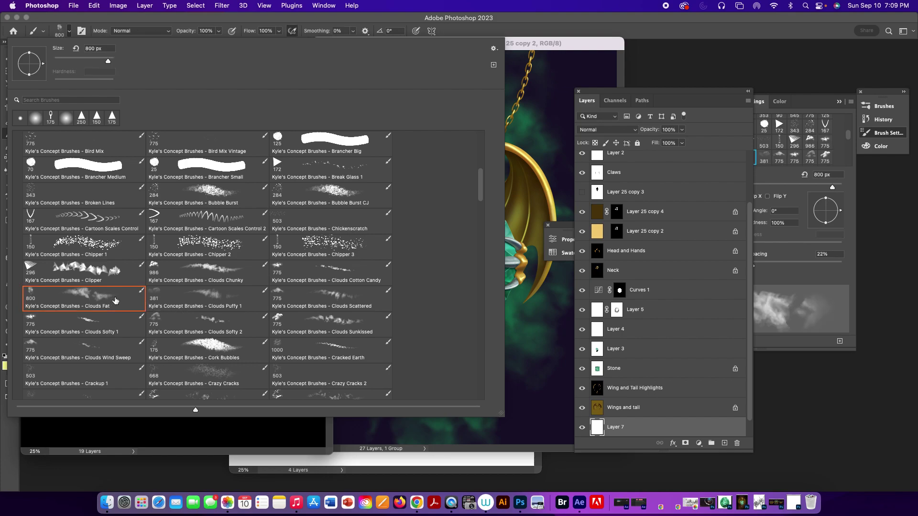
{"action": "left_click", "coordinate": [539, 34]}
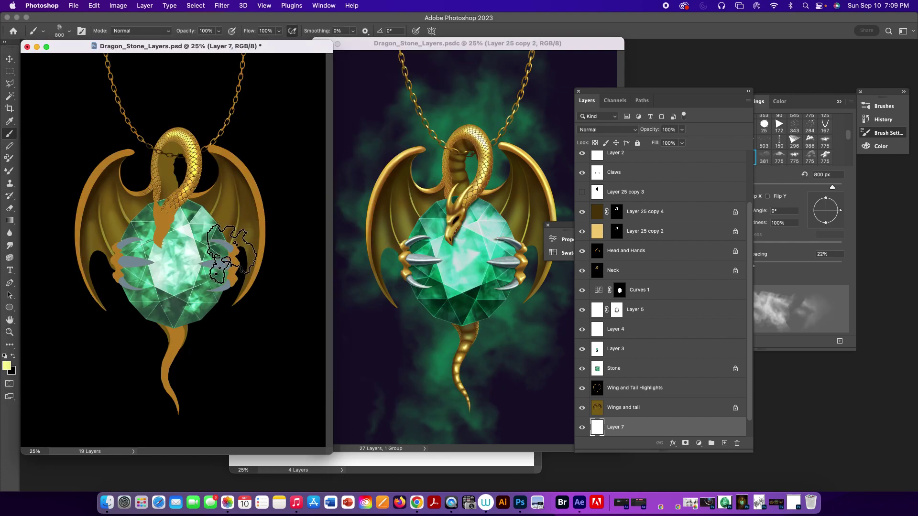
Stamp green clouds, colored with a sample from the gem, around the dragon's neck, wings and tail on Layer 7.
{"action": "left_click", "coordinate": [205, 252], "text": "alt"}
{"action": "left_click", "coordinate": [182, 139]}
{"action": "left_click", "coordinate": [127, 315]}
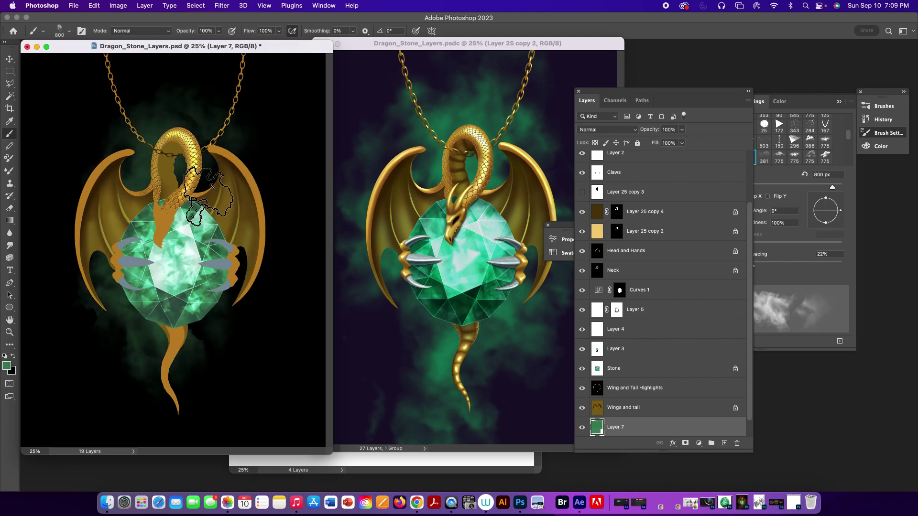
{"action": "left_click", "coordinate": [204, 365]}
{"action": "left_click", "coordinate": [135, 142]}
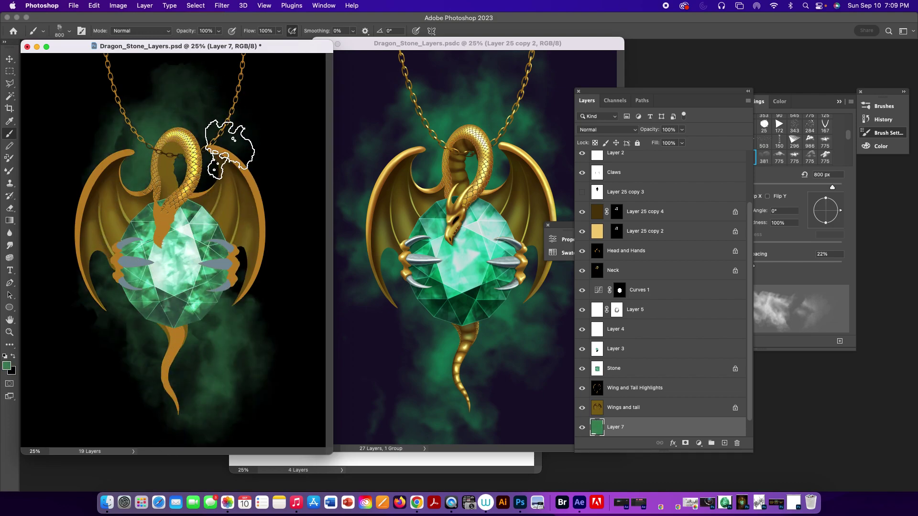
{"action": "left_click", "coordinate": [246, 213]}
{"action": "left_click", "coordinate": [227, 178]}
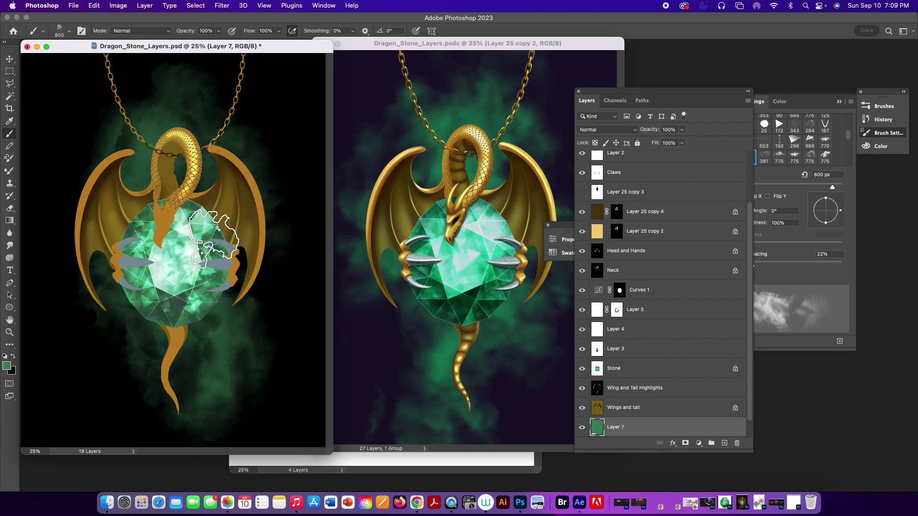
{"action": "left_click", "coordinate": [107, 301]}
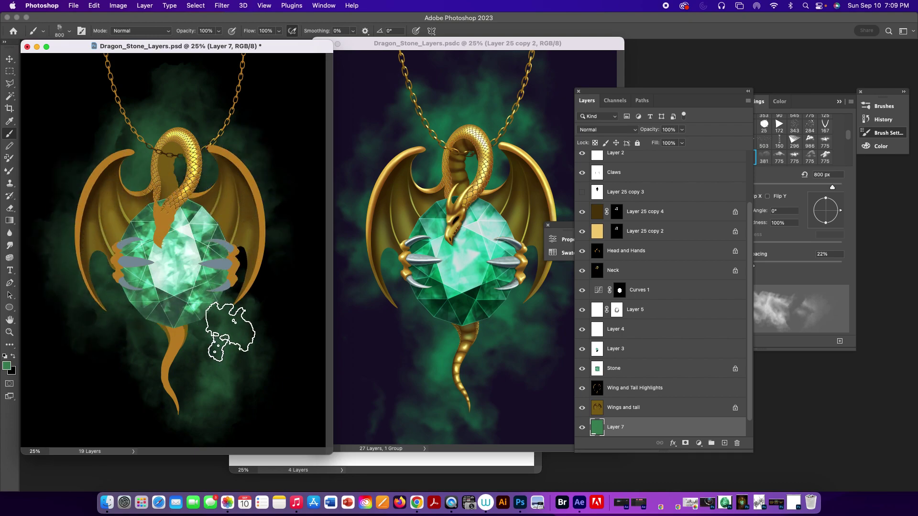